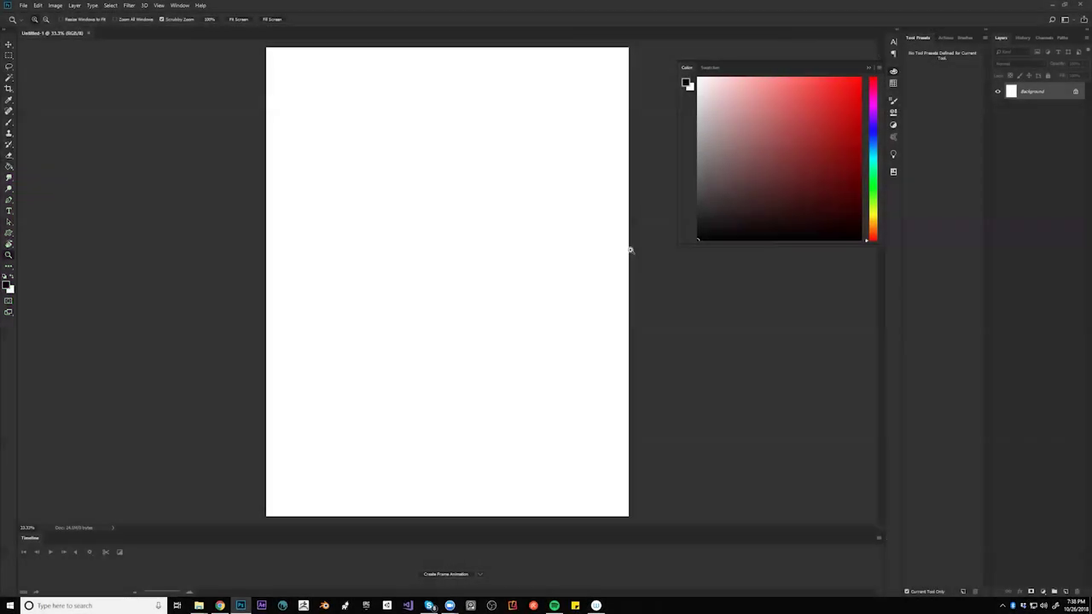
- Fill the blank white canvas with black using the Paint Bucket
key("g")
key("shift+g")
key("shift+g")
key("shift+g")
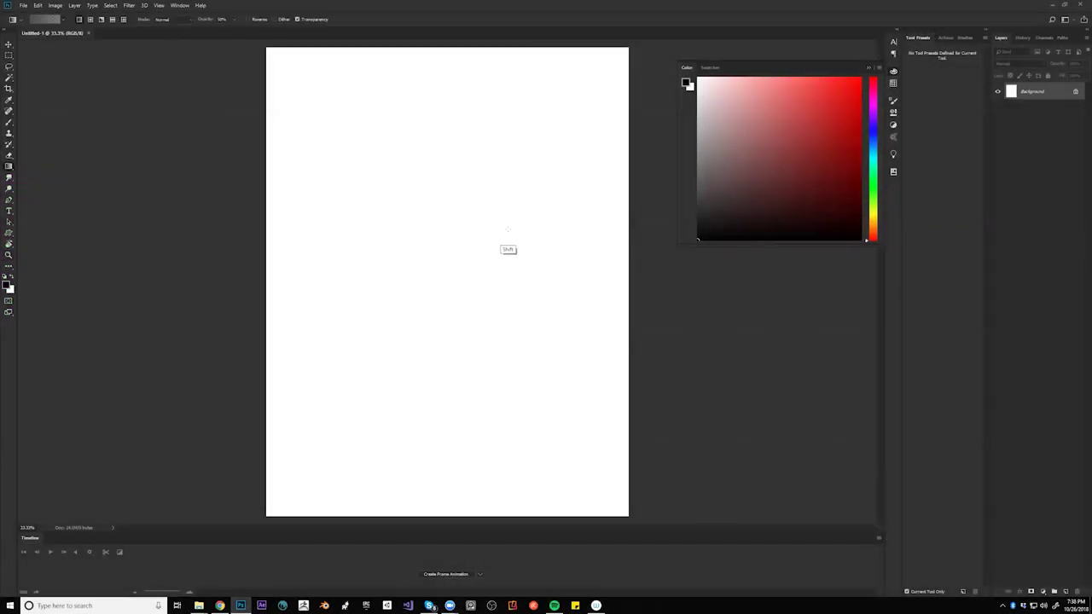
left_click(488, 262)
- Widen the canvas to a landscape format with Crop and fill the added white area with black
key("z")
left_click(611, 325, "alt")
left_click(612, 325, "alt")
key("c")
left_click_drag(539, 281, 699, 283)
key("Return")
key("g")
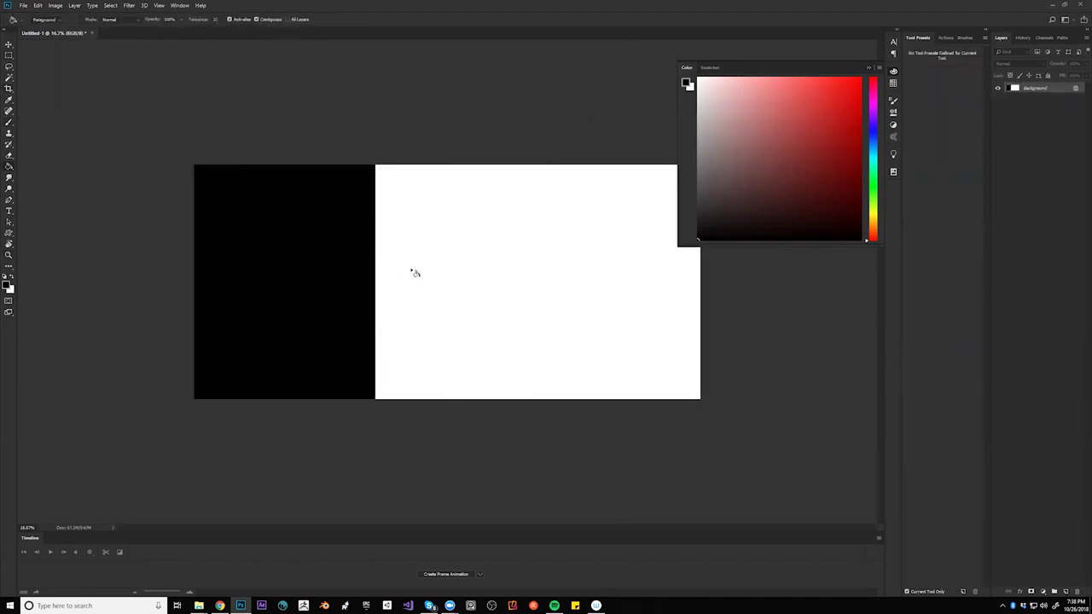
left_click(538, 359)
- Paint a white head-shaped blob near the canvas's upper middle with the Chisel Simple brush preset
key("Tab")
key("z")
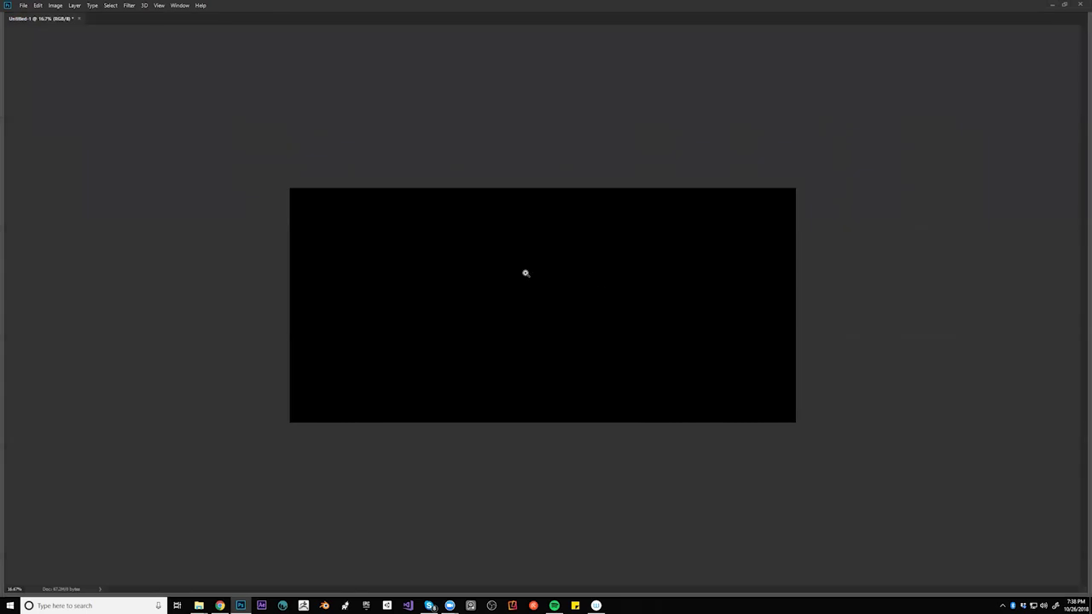
left_click(526, 276)
left_click(525, 277)
key("b")
key("Tab")
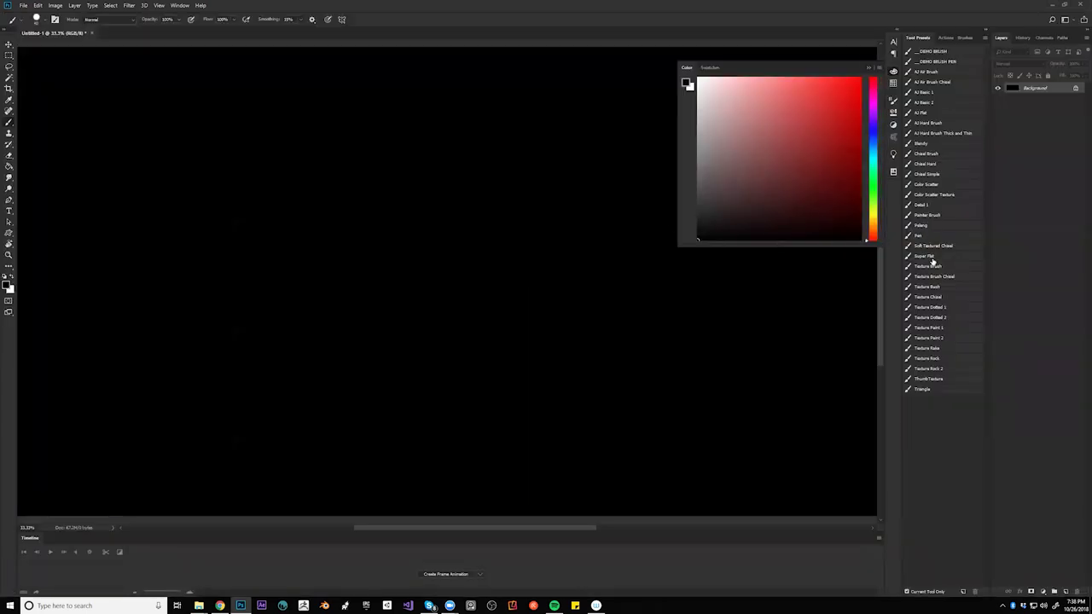
left_click(924, 173)
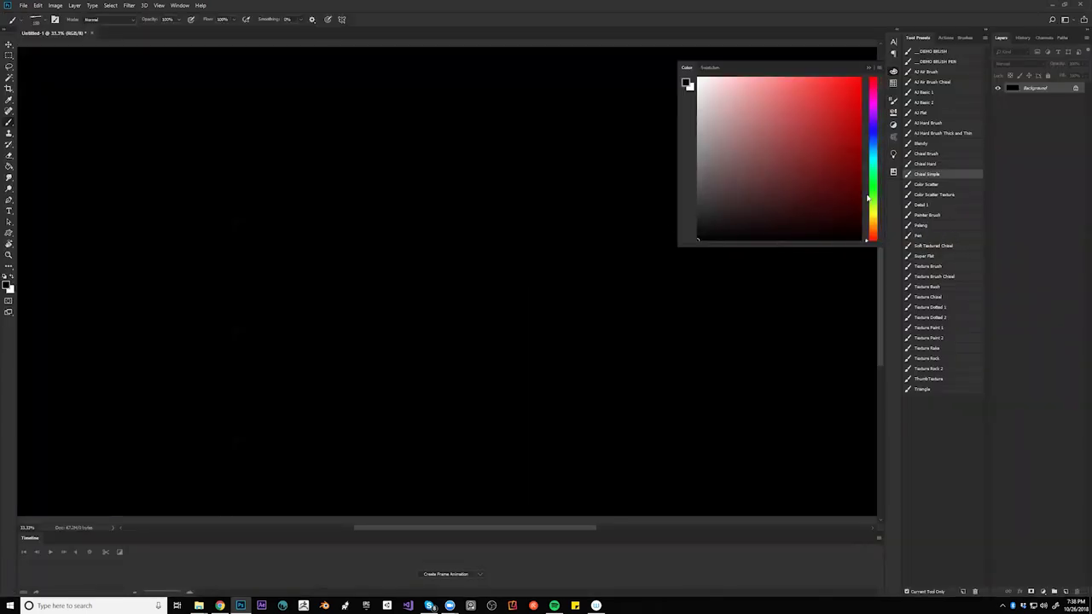
key("Tab")
mouse_move(563, 122)
left_mouse_down()
mouse_move(576, 128)
mouse_move(546, 152)
mouse_move(539, 134)
mouse_move(583, 150)
mouse_move(564, 120)
mouse_move(553, 129)
mouse_move(547, 159)
mouse_move(559, 181)
mouse_move(573, 145)
mouse_move(560, 205)
left_mouse_up()
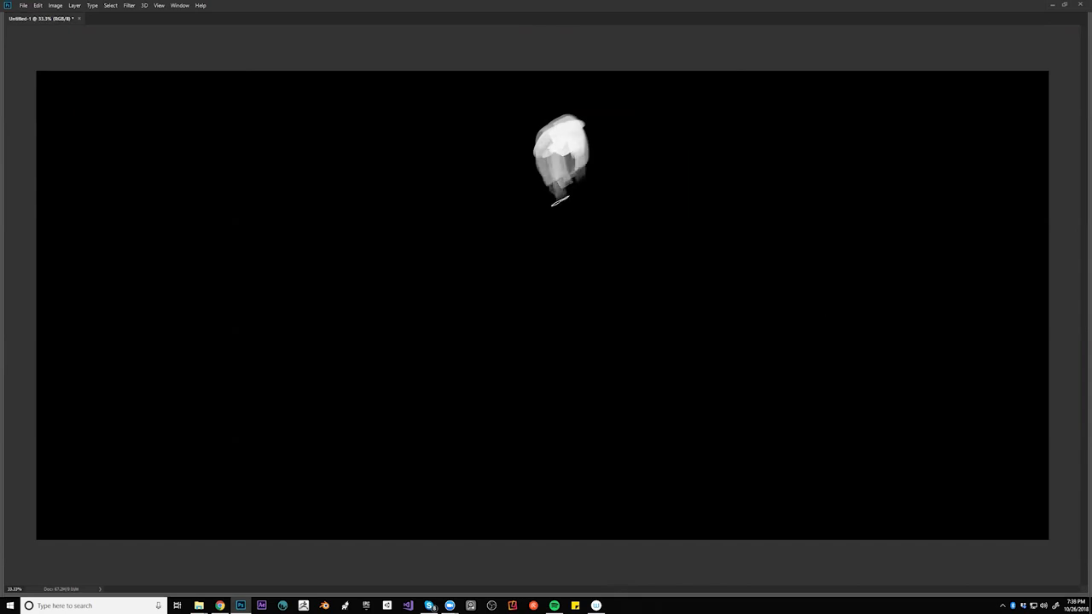
- Create a new 775 x 1160 px document with a black background and crop it down to a tiny thin horizontal strip
key("ctrl+n")
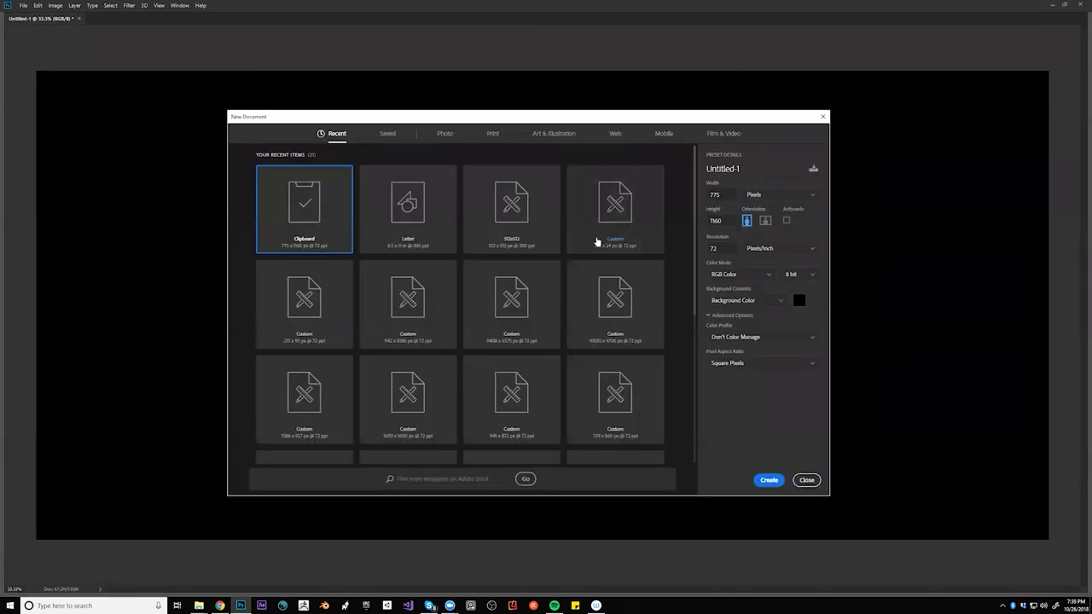
left_click(768, 480)
key("ctrl+t")
left_click_drag(511, 218, 530, 223)
key("Return")
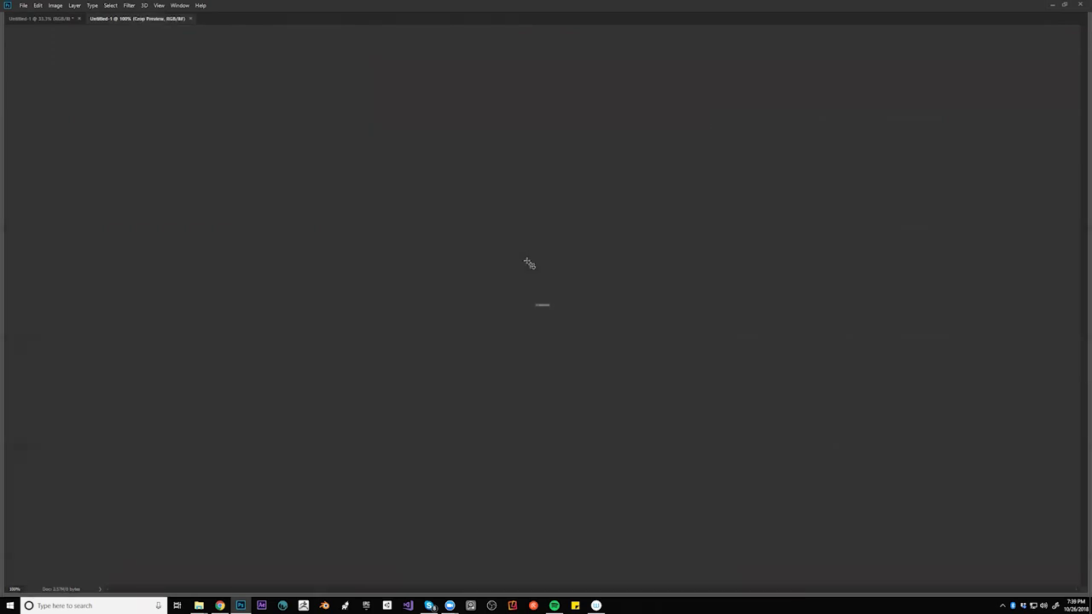
key("z")
left_click(555, 319)
left_click(557, 322)
left_click(557, 324)
left_click(558, 326)
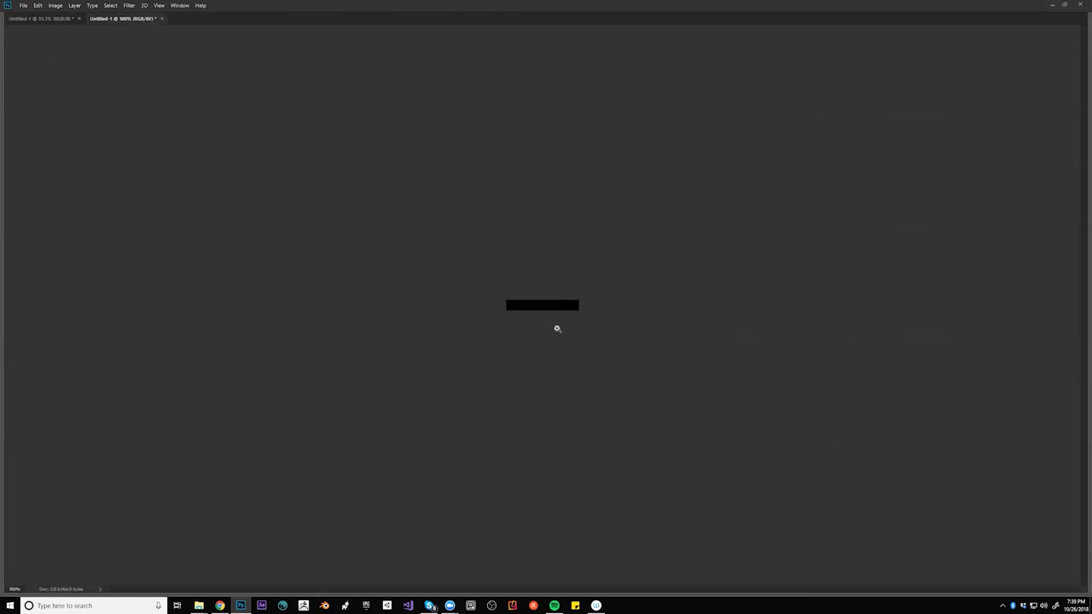
- Define the black strip as a brush preset with the proposed name, and return to the painting document
key("alt+e")
key("b")
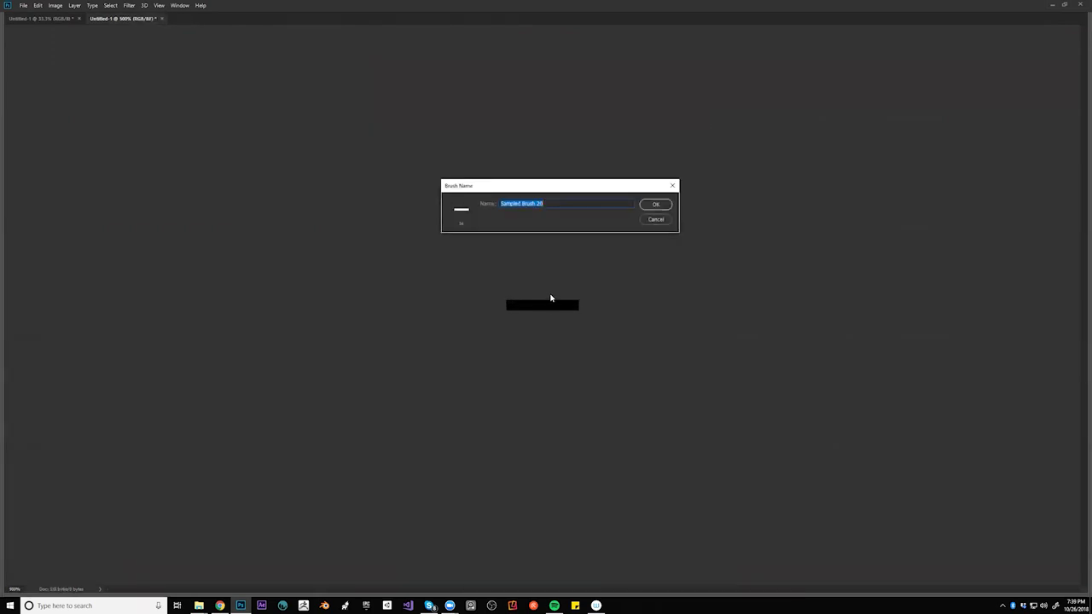
left_click(663, 207)
left_click(52, 18)
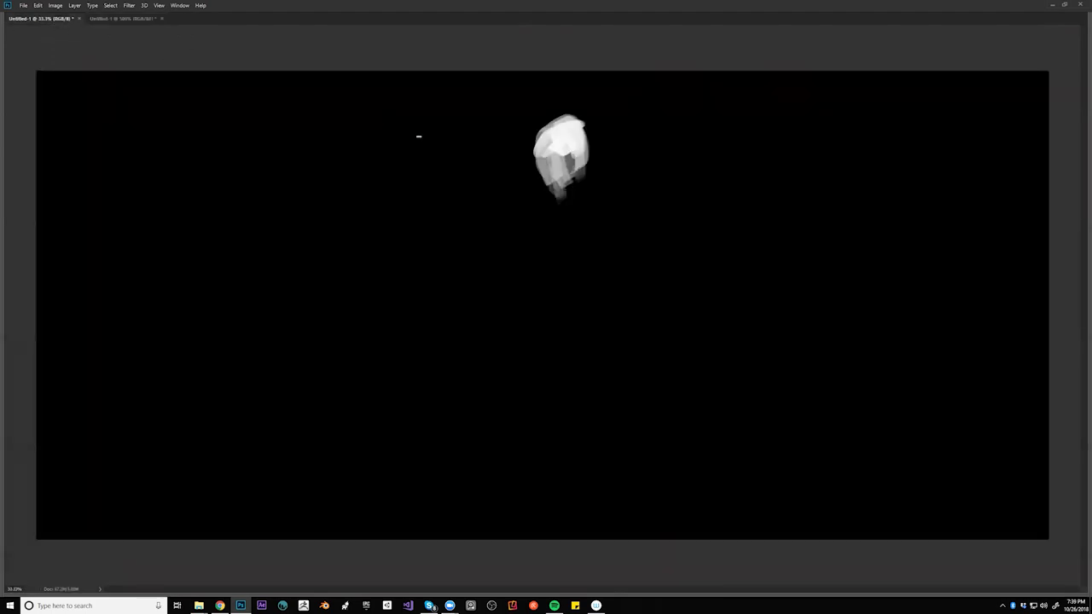
- Enable Shape Dynamics and pen-pressure Transfer in the brush settings, leaving size and angle jitter at 0%
key("Tab")
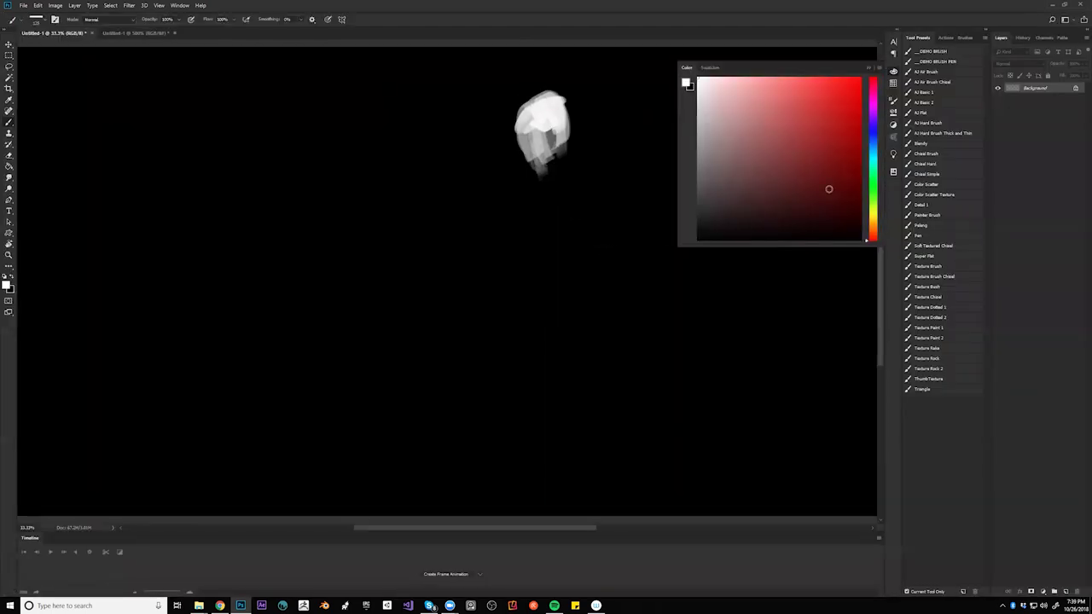
left_click(894, 73)
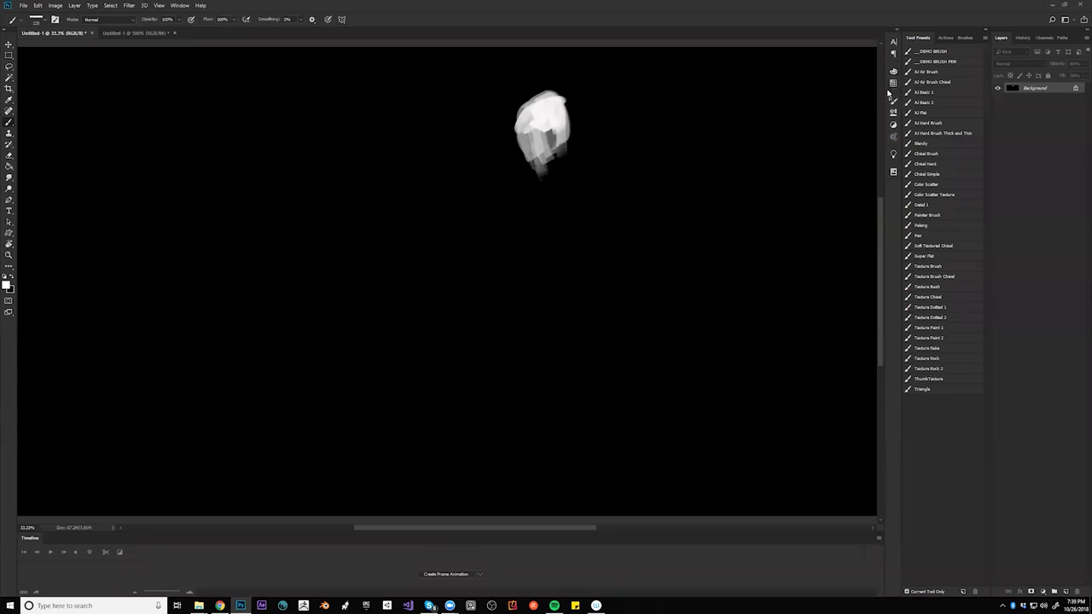
left_click(895, 101)
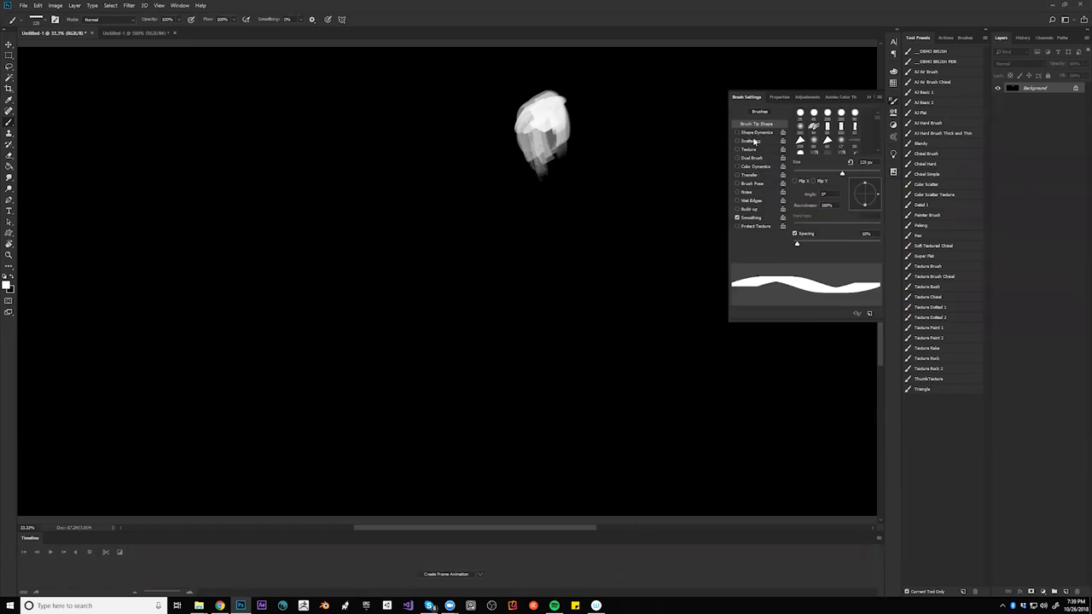
left_click(748, 133)
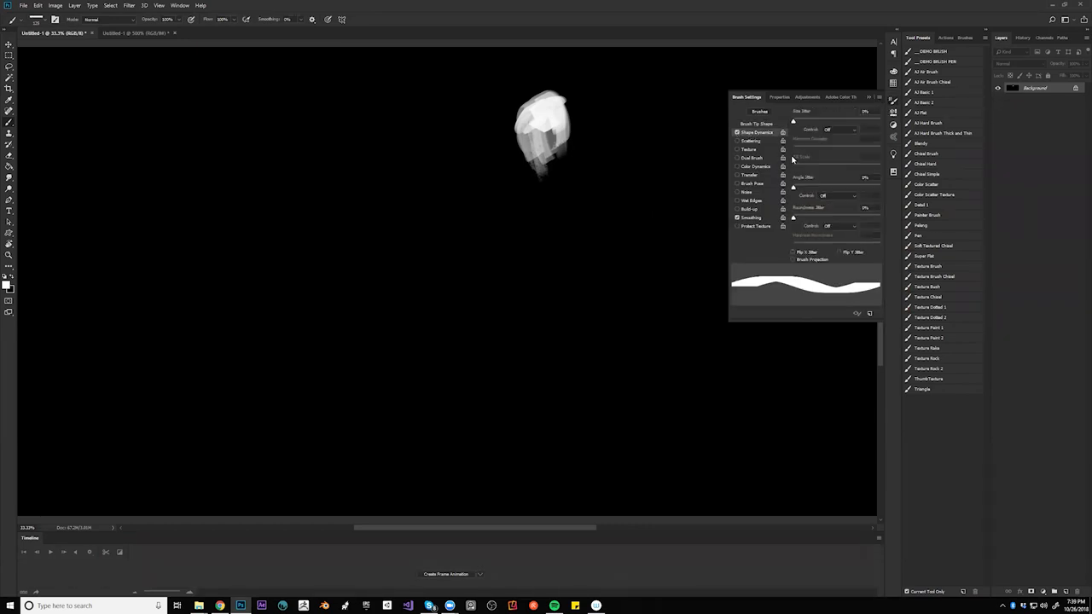
mouse_move(795, 187)
left_mouse_down()
mouse_move(808, 187)
mouse_move(765, 190)
left_mouse_up()
mouse_move(801, 122)
left_mouse_down()
mouse_move(824, 119)
mouse_move(784, 119)
left_mouse_up()
left_click(749, 175)
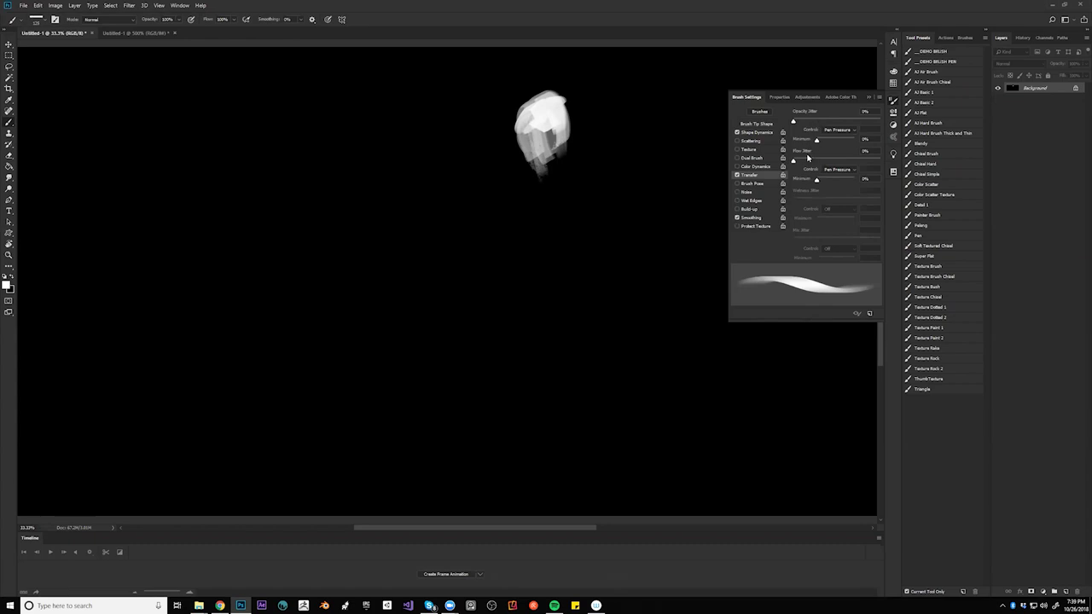
- Set the brush tip's angle to 1°
left_click(758, 134)
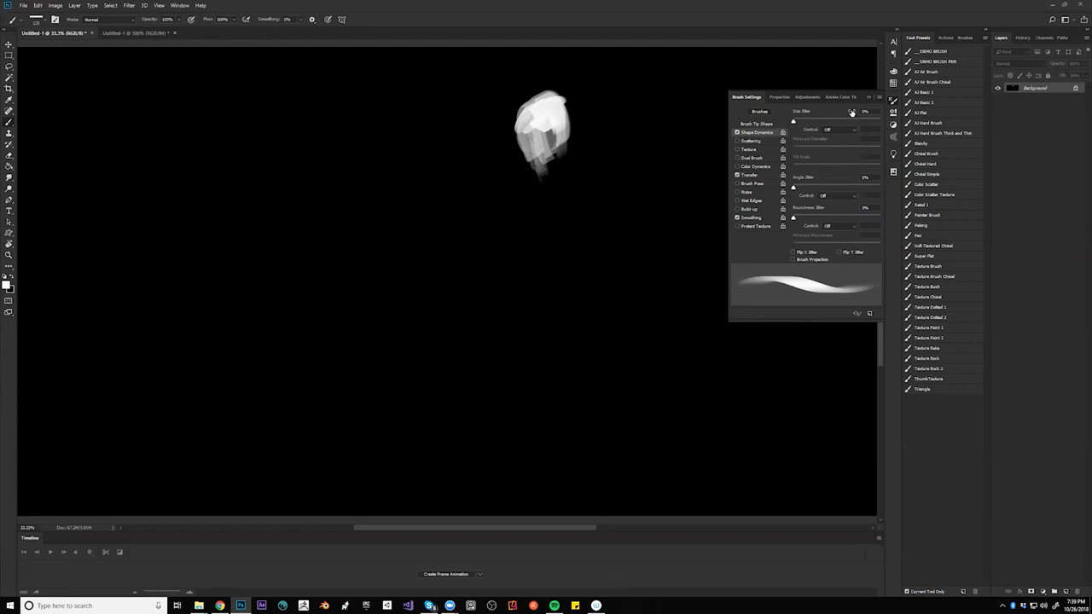
left_click(757, 124)
left_click_drag(883, 197, 862, 191)
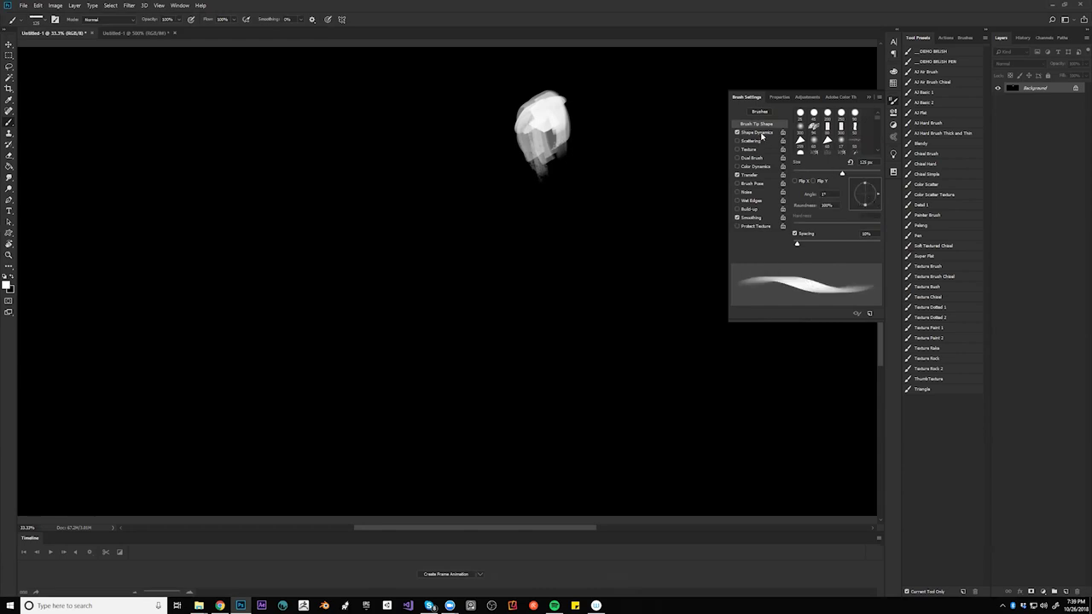
- Control the brush size by Pen Pressure with a raised minimum diameter, and paint test strokes beside the head
left_click(756, 133)
left_click(848, 129)
left_click(838, 155)
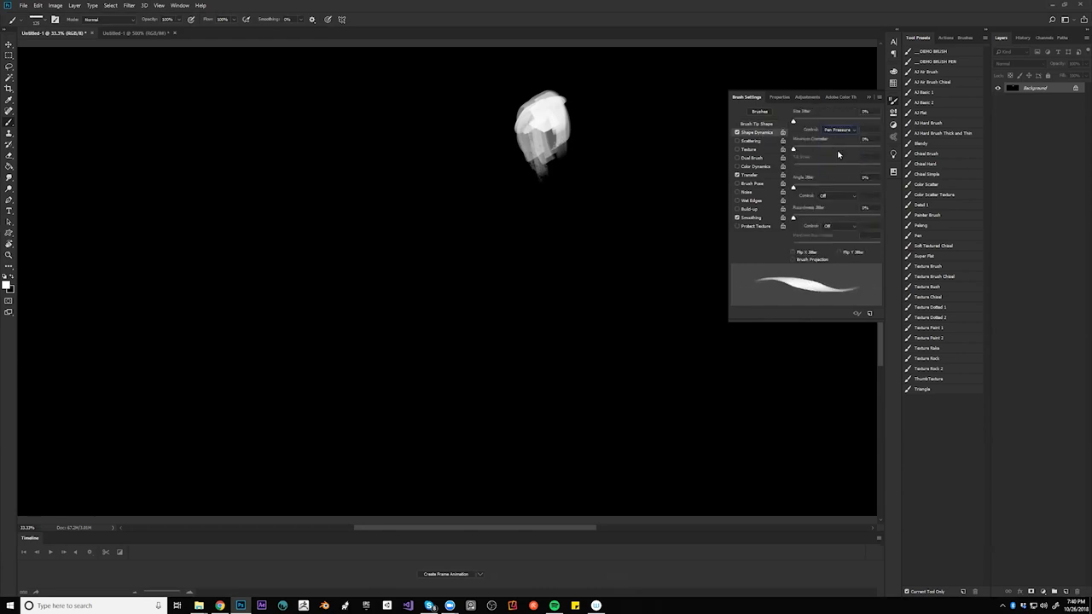
left_click_drag(823, 150, 833, 151)
mouse_move(559, 207)
left_mouse_down()
mouse_move(593, 173)
mouse_move(584, 201)
left_mouse_up()
key("Tab")
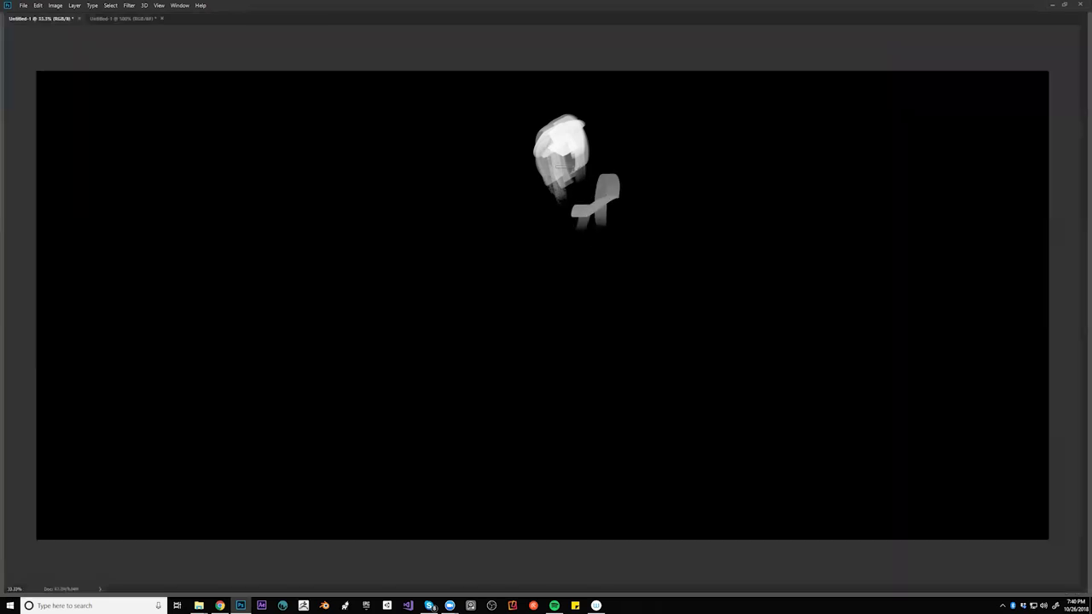
- Enable a textured dual brush tip at 57 px with 7% spacing and some scatter, and paint test strokes below the head
key("Tab")
left_click(753, 159)
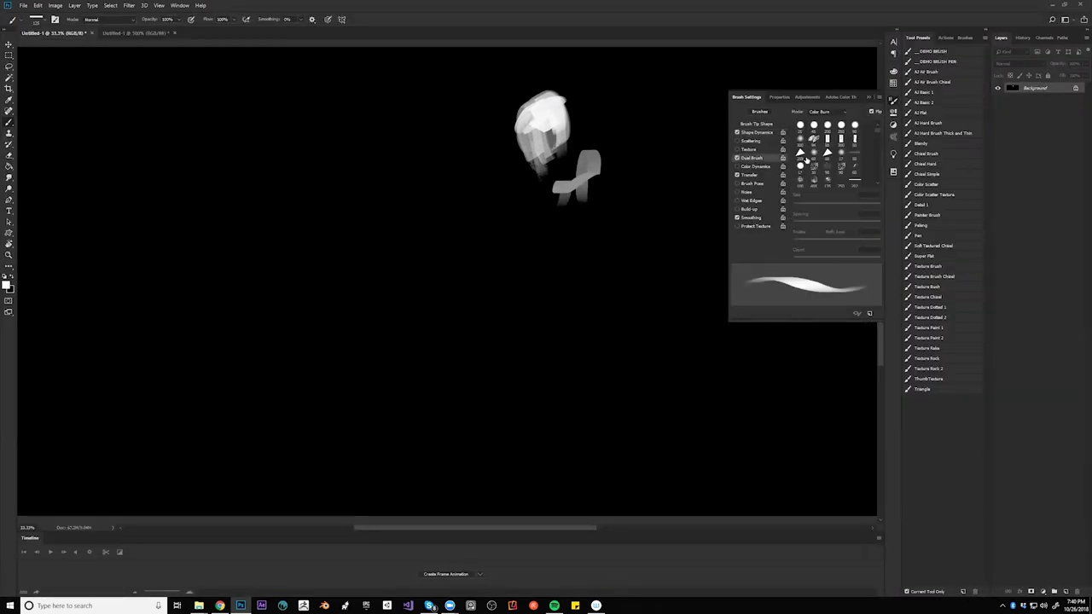
left_click(840, 168)
left_click(817, 207)
left_click_drag(797, 227, 799, 244)
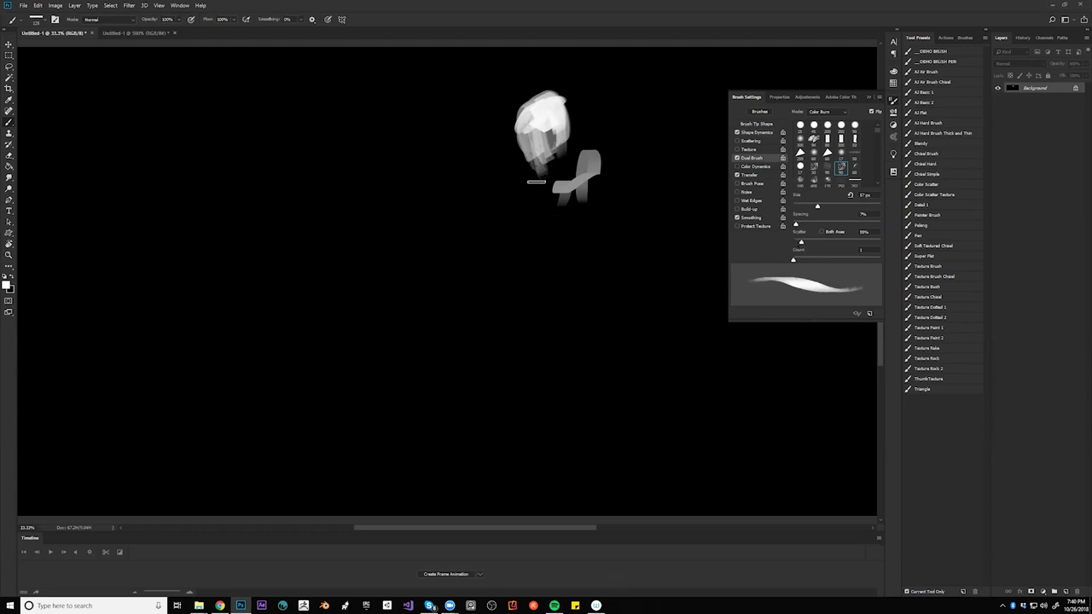
left_click_drag(565, 162, 563, 180)
mouse_move(562, 138)
left_mouse_down()
mouse_move(534, 237)
mouse_move(559, 261)
left_mouse_up()
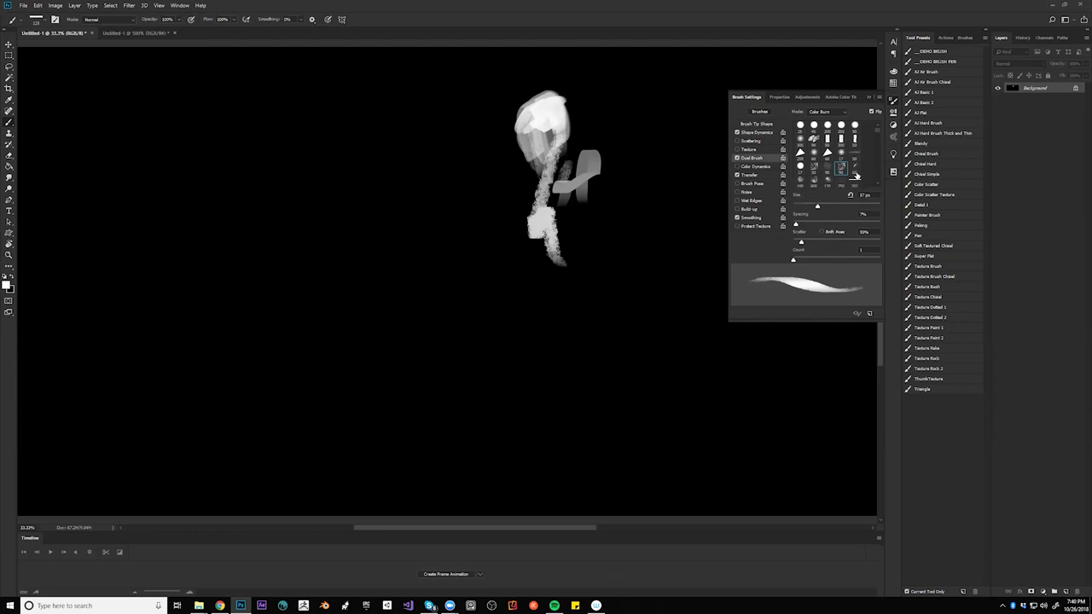
- Switch the dual brush to two other textured tips and paint a test stroke with each
left_click(855, 159)
left_click_drag(602, 220, 588, 303)
left_click(800, 179)
left_click_drag(651, 219, 645, 284)
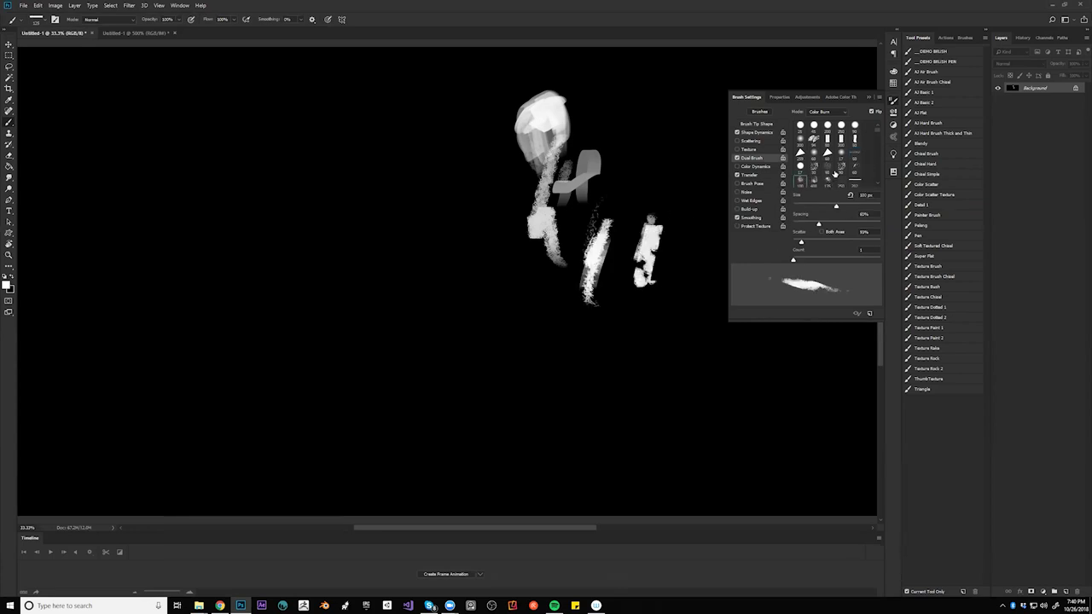
- Set the dual brush to 94 px with 10% spacing and paint several test strokes across the canvas
left_click_drag(837, 205, 796, 225)
mouse_move(651, 220)
left_mouse_down()
mouse_move(648, 281)
mouse_move(608, 355)
left_mouse_up()
left_click_drag(598, 280, 602, 325)
left_click_drag(579, 274, 589, 400)
left_click_drag(485, 262, 504, 340)
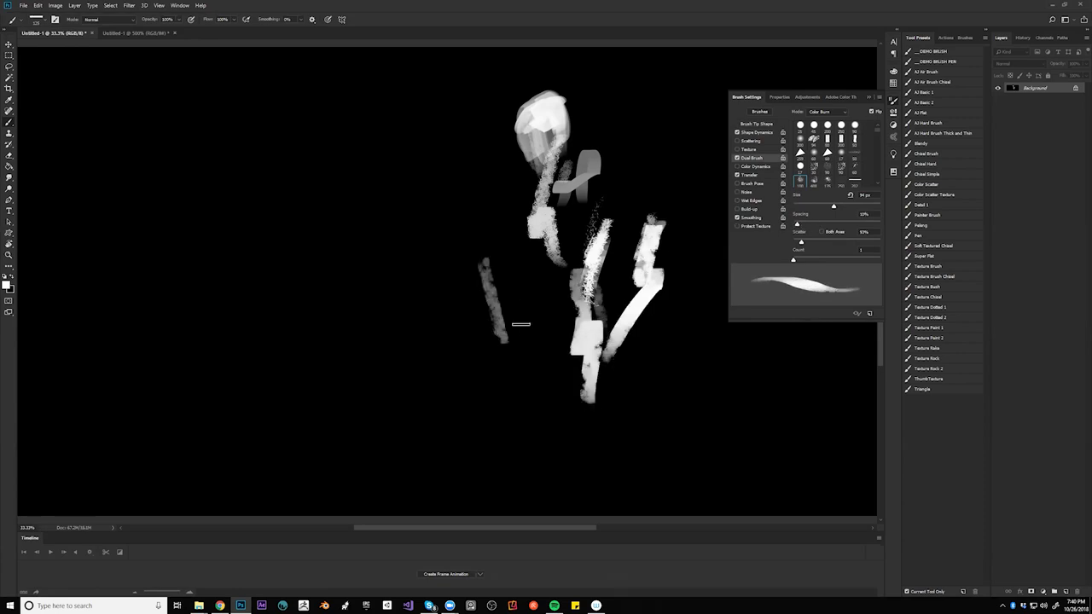
left_click_drag(519, 226, 522, 345)
- Lower the dual brush spacing slightly and paint test strokes in the middle of the canvas
left_click_drag(805, 219, 794, 223)
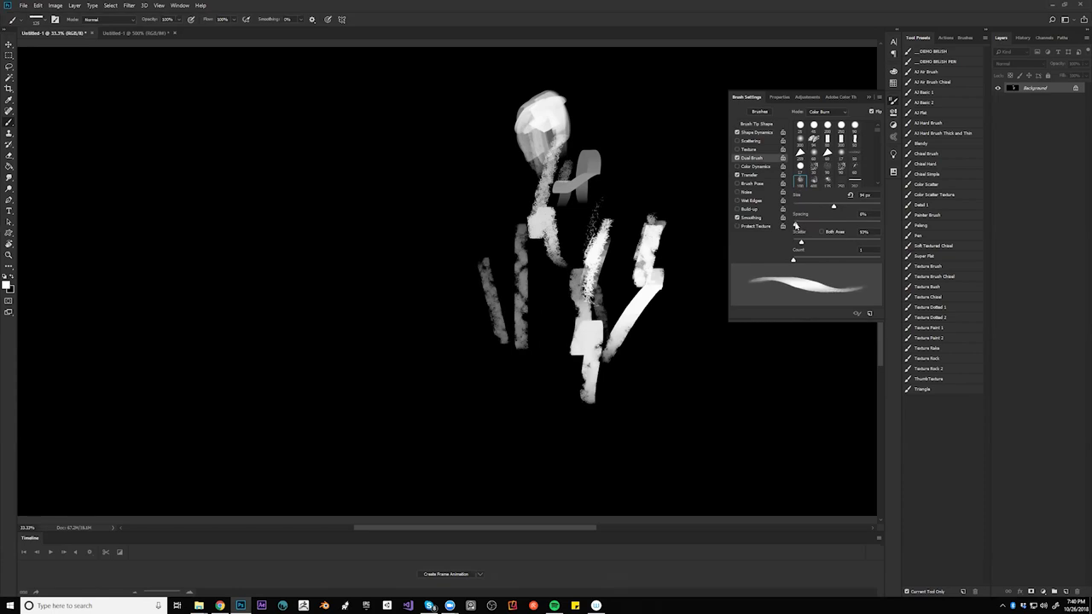
mouse_move(533, 315)
left_mouse_down()
mouse_move(521, 342)
mouse_move(543, 411)
mouse_move(545, 374)
mouse_move(563, 423)
left_mouse_up()
left_click_drag(544, 321, 549, 365)
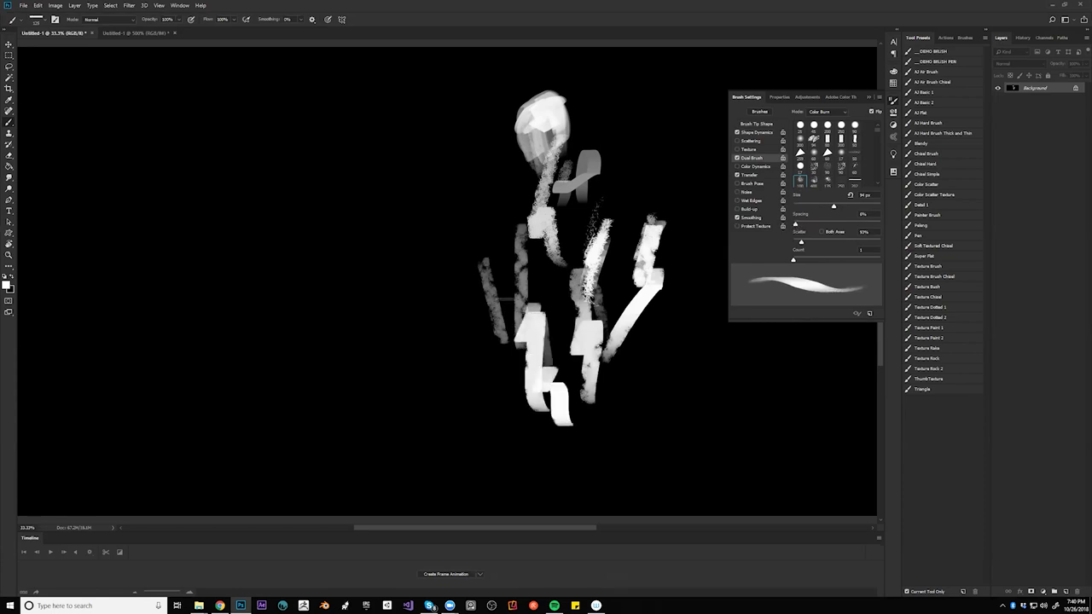
left_click_drag(504, 299, 527, 356)
- Clear all test strokes by filling the canvas with black, and enlarge the brush
key("ctrl+BackSpace")
key("x")
key("]")
key("]")
key("]")
key("]")
key("[")
key("[")
key("[")
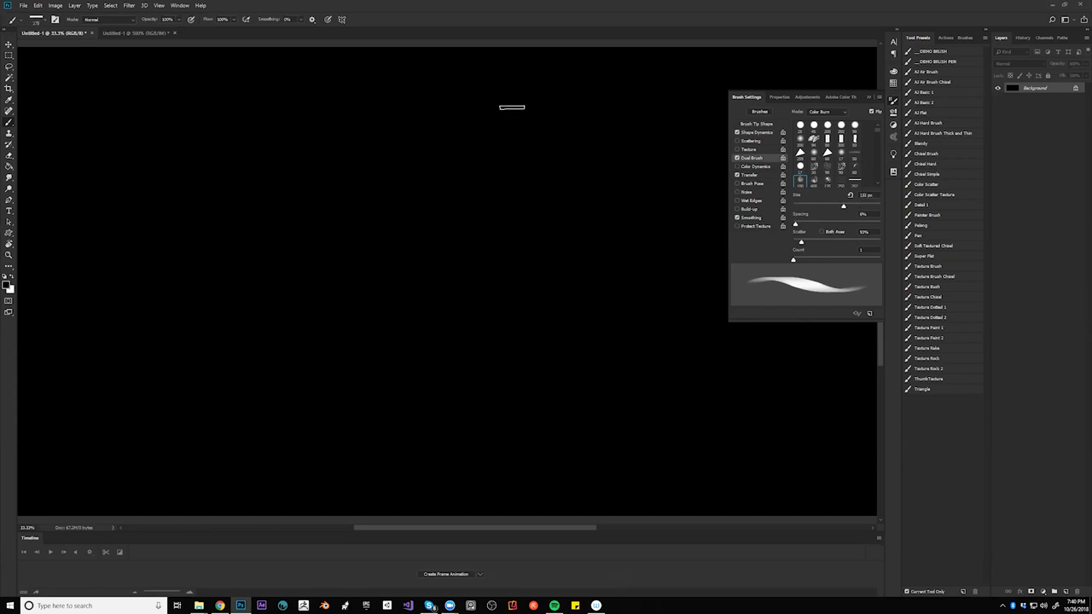
- Paint a white skull-like head in profile with a hanging jaw near the canvas's upper middle
key("x")
mouse_move(515, 104)
left_mouse_down()
mouse_move(496, 108)
mouse_move(529, 102)
mouse_move(494, 116)
mouse_move(532, 107)
mouse_move(485, 124)
mouse_move(535, 111)
mouse_move(503, 103)
mouse_move(493, 141)
mouse_move(537, 114)
mouse_move(493, 162)
mouse_move(491, 145)
mouse_move(493, 158)
mouse_move(526, 144)
mouse_move(576, 155)
left_mouse_up()
key("[")
key("[")
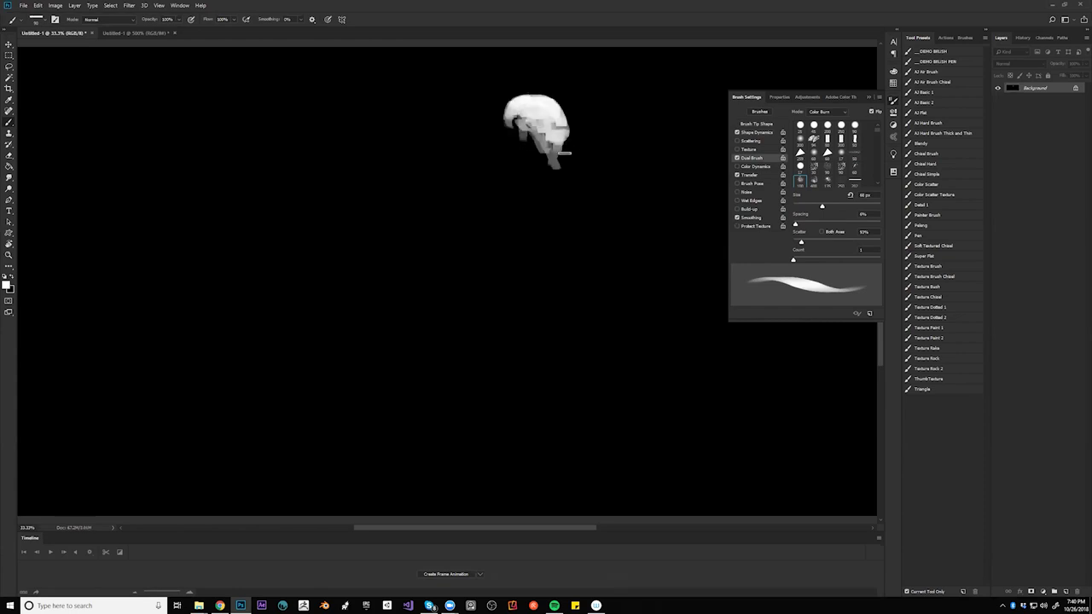
left_click_drag(517, 124, 523, 148)
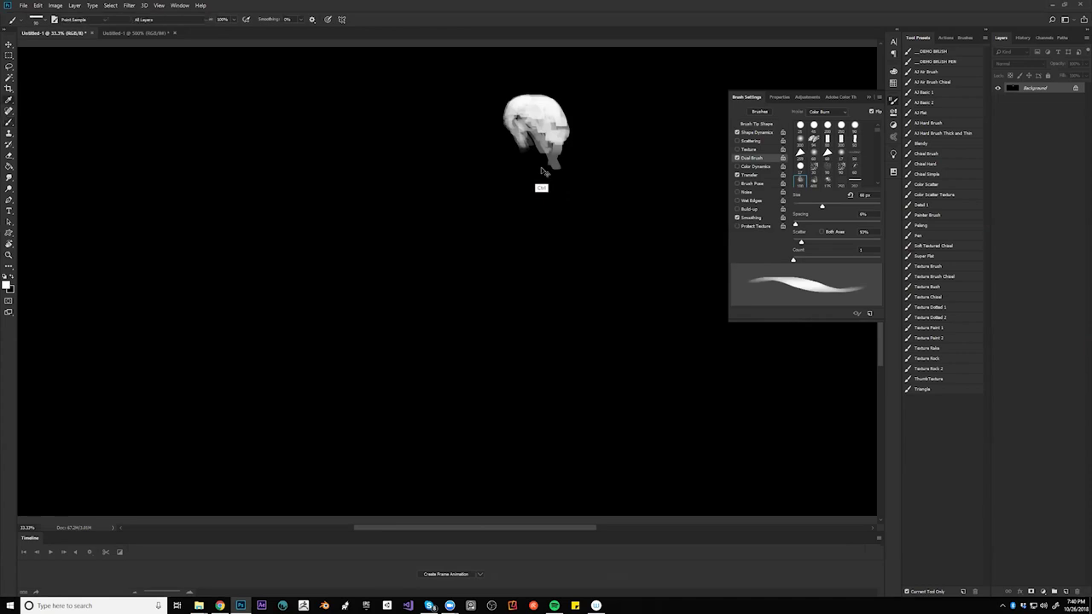
- Lighten the whole image slightly with the Hue/Saturation Lightness adjustment so the background turns dark gray
key("ctrl+u")
mouse_move(864, 246)
left_mouse_down()
mouse_move(882, 245)
mouse_move(870, 246)
left_mouse_up()
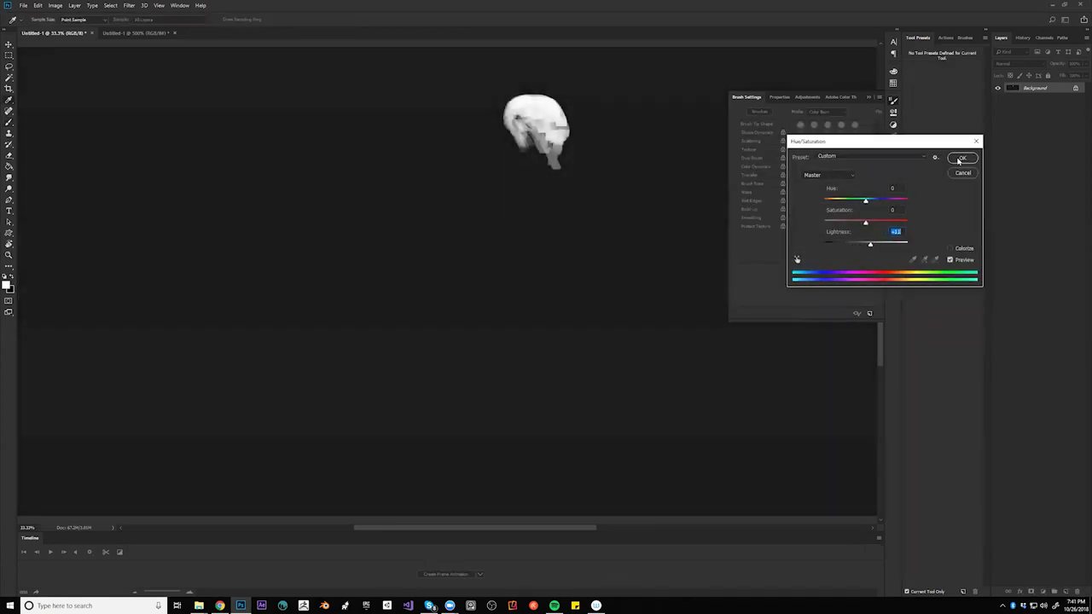
left_click(960, 159)
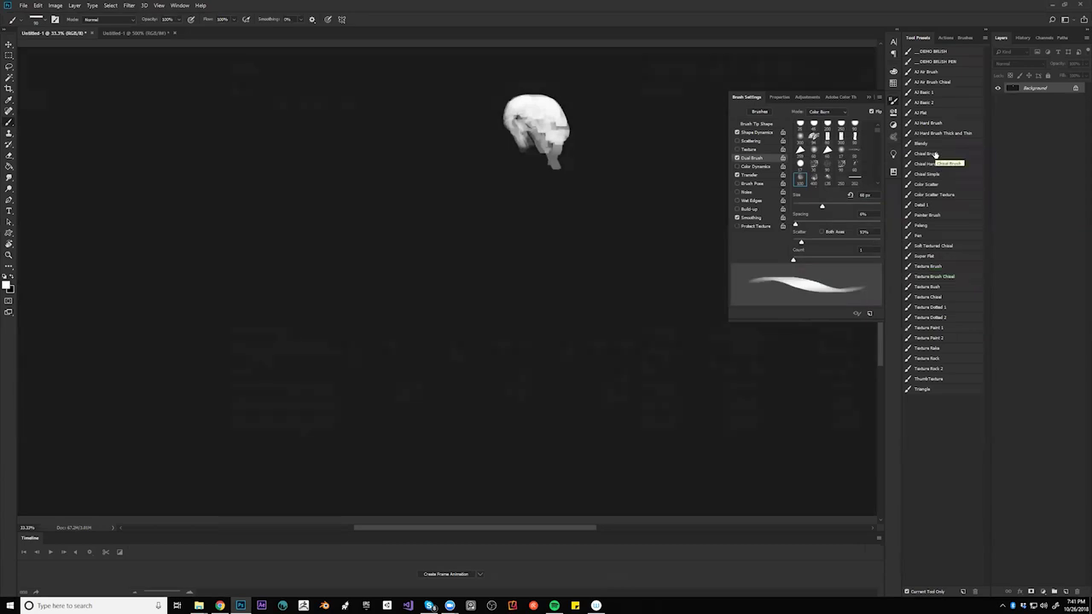
left_click(736, 218)
key("x")
key("bracketleft")
left_click_drag(522, 160, 517, 142)
key("ctrl+alt+z")
key("ctrl+alt+z")
key("x")
- Outline a thin neck and hunched torso below the head in light gray, and block in the body with a larger brush
mouse_move(518, 133)
left_mouse_down()
mouse_move(437, 174)
mouse_move(414, 219)
mouse_move(409, 318)
mouse_move(413, 224)
mouse_move(461, 162)
mouse_move(513, 149)
mouse_move(458, 313)
mouse_move(410, 305)
mouse_move(412, 318)
mouse_move(442, 323)
mouse_move(409, 290)
left_mouse_up()
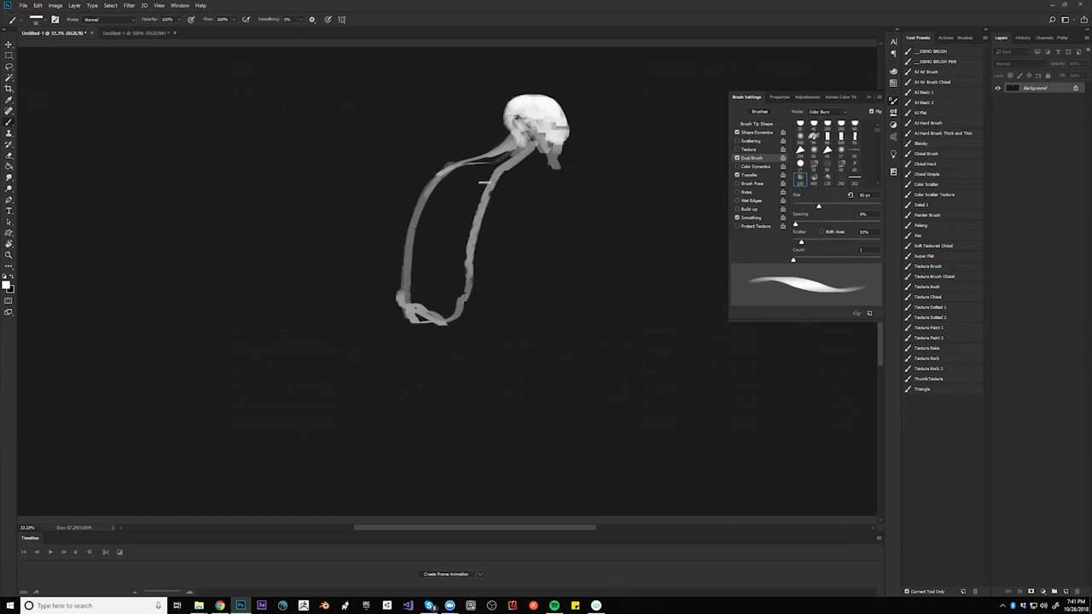
mouse_move(450, 168)
left_mouse_down()
mouse_move(452, 195)
mouse_move(459, 169)
left_mouse_up()
key("bracketright")
key("bracketright")
key("bracketright")
key("bracketright")
mouse_move(514, 143)
left_mouse_down()
mouse_move(515, 153)
mouse_move(465, 169)
mouse_move(457, 213)
mouse_move(482, 184)
mouse_move(450, 175)
mouse_move(423, 294)
mouse_move(448, 307)
mouse_move(418, 299)
mouse_move(452, 256)
mouse_move(465, 290)
mouse_move(477, 259)
left_mouse_up()
- Paint a lighter shoulder and upper-arm shape down over the torso with a smaller brush
key("bracketleft")
key("bracketleft")
key("bracketleft")
mouse_move(451, 167)
left_mouse_down()
mouse_move(473, 183)
mouse_move(466, 193)
mouse_move(453, 186)
mouse_move(459, 236)
left_mouse_up()
- Paint a thin arm hanging in front of the chest, and flip the canvas horizontally
key("bracketright")
key("bracketright")
key("bracketright")
key("bracketleft")
key("bracketleft")
key("bracketleft")
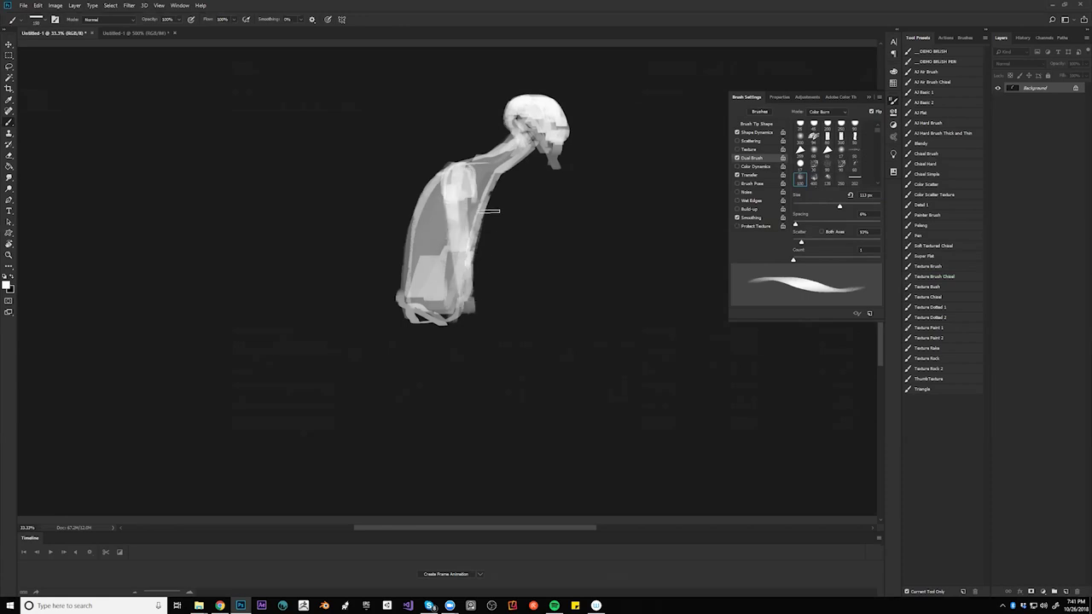
left_click_drag(497, 172, 491, 264)
key("F2")
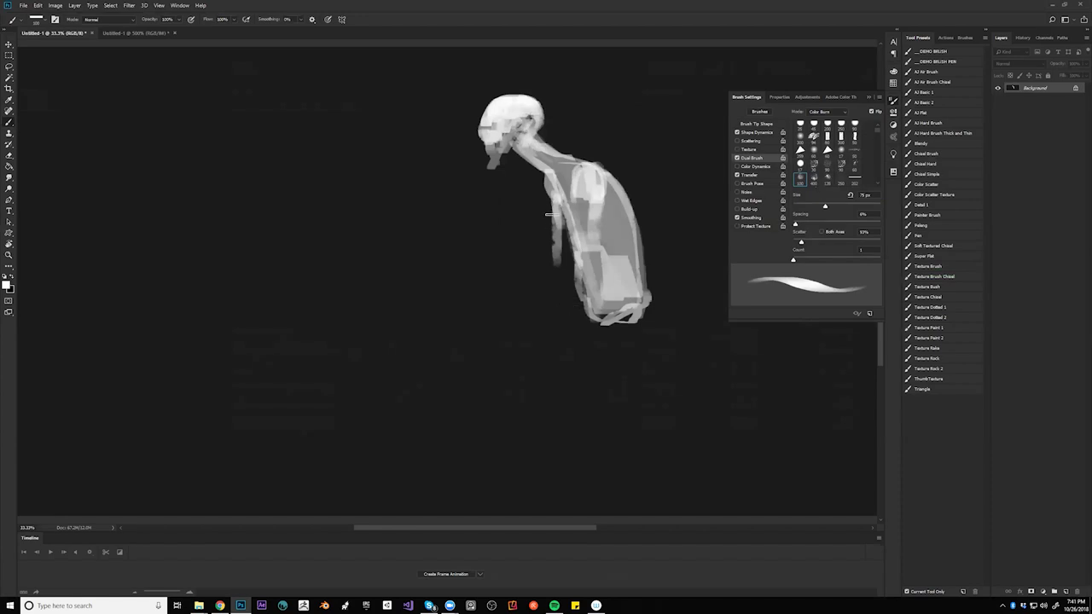
- Paint the far upper arm and two long light-gray forearms reaching down below the torso
mouse_move(556, 195)
left_mouse_down()
mouse_move(551, 300)
mouse_move(551, 273)
mouse_move(584, 229)
mouse_move(578, 285)
left_mouse_up()
mouse_move(596, 216)
left_mouse_down()
mouse_move(583, 299)
mouse_move(550, 300)
mouse_move(522, 391)
left_mouse_up()
key("bracketleft")
left_click_drag(579, 295, 554, 393)
left_click_drag(589, 288, 550, 396)
left_click_drag(563, 338, 540, 415)
left_click_drag(533, 355, 523, 405)
left_click_drag(553, 289, 530, 374)
- Extend the far wrist with a thin downward stroke and touch up the near elbow with a smaller brush
left_click_drag(522, 392, 524, 439)
key("bracketleft")
key("bracketleft")
key("bracketleft")
key("bracketleft")
key("bracketleft")
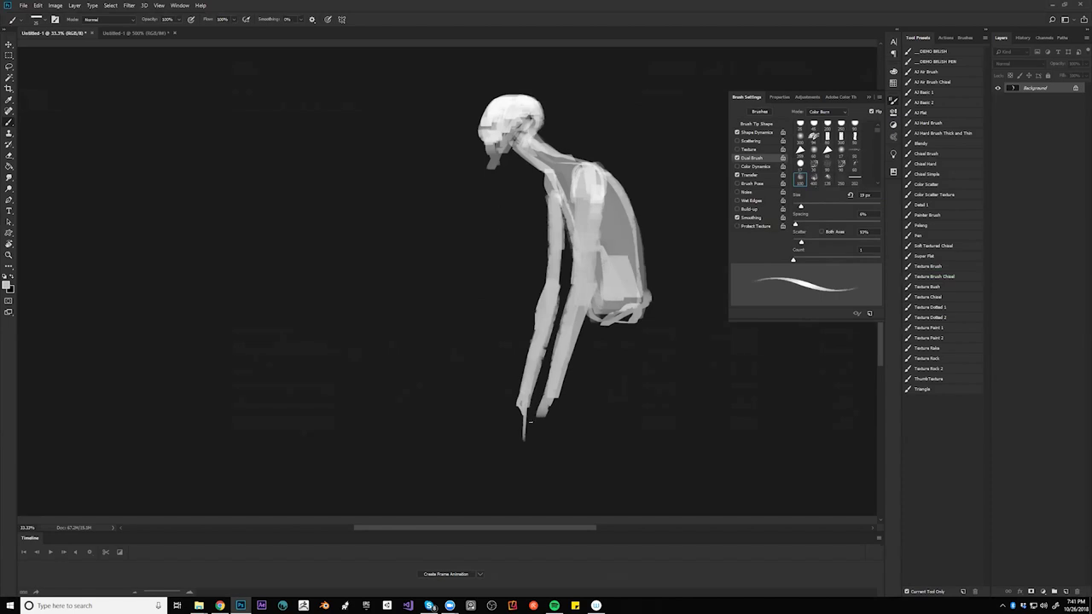
left_click_drag(574, 297, 563, 319)
- Flip the canvas horizontally and smooth the skull and jaw with light grays sampled from the head
key("ctrl+shift+h")
key("bracketright")
key("bracketright")
key("bracketright")
mouse_move(549, 158)
left_mouse_down()
mouse_move(531, 121)
mouse_move(543, 145)
mouse_move(556, 138)
left_mouse_up()
left_click(526, 137, "alt")
key("bracketright")
key("bracketright")
key("bracketright")
key("bracketright")
key("bracketright")
key("bracketright")
left_click(546, 100, "alt")
mouse_move(546, 98)
left_mouse_down()
mouse_move(548, 120)
mouse_move(554, 113)
mouse_move(533, 124)
mouse_move(516, 117)
mouse_move(515, 131)
mouse_move(514, 109)
mouse_move(513, 121)
left_mouse_up()
left_click(523, 130, "alt")
left_click(529, 109, "alt")
- Shade the chest and the far upper arm with mid grays sampled from the figure
mouse_move(512, 111)
left_mouse_down()
mouse_move(523, 137)
mouse_move(513, 148)
mouse_move(528, 150)
mouse_move(477, 214)
left_mouse_up()
key("bracketleft")
key("bracketleft")
key("bracketleft")
key("bracketleft")
key("bracketleft")
left_click(529, 155, "alt")
key("bracketright")
key("bracketright")
key("bracketright")
key("bracketright")
left_click_drag(504, 167, 485, 177)
mouse_move(496, 177)
left_mouse_down()
mouse_move(472, 193)
mouse_move(478, 203)
left_mouse_up()
mouse_move(505, 169)
left_mouse_down()
mouse_move(483, 193)
mouse_move(487, 168)
mouse_move(476, 199)
mouse_move(490, 267)
left_mouse_up()
left_click(472, 182, "alt")
left_click(487, 180, "alt")
mouse_move(492, 202)
left_mouse_down()
mouse_move(493, 270)
mouse_move(492, 228)
left_mouse_up()
- Darken the near upper arm below the shoulder with long downward strokes from shoulder to elbow
key("d")
left_click_drag(445, 191, 459, 213)
left_click_drag(475, 176, 455, 213)
left_click(455, 191, "alt")
left_click(456, 195, "alt")
left_click_drag(466, 189, 453, 261)
left_click_drag(452, 220, 460, 290)
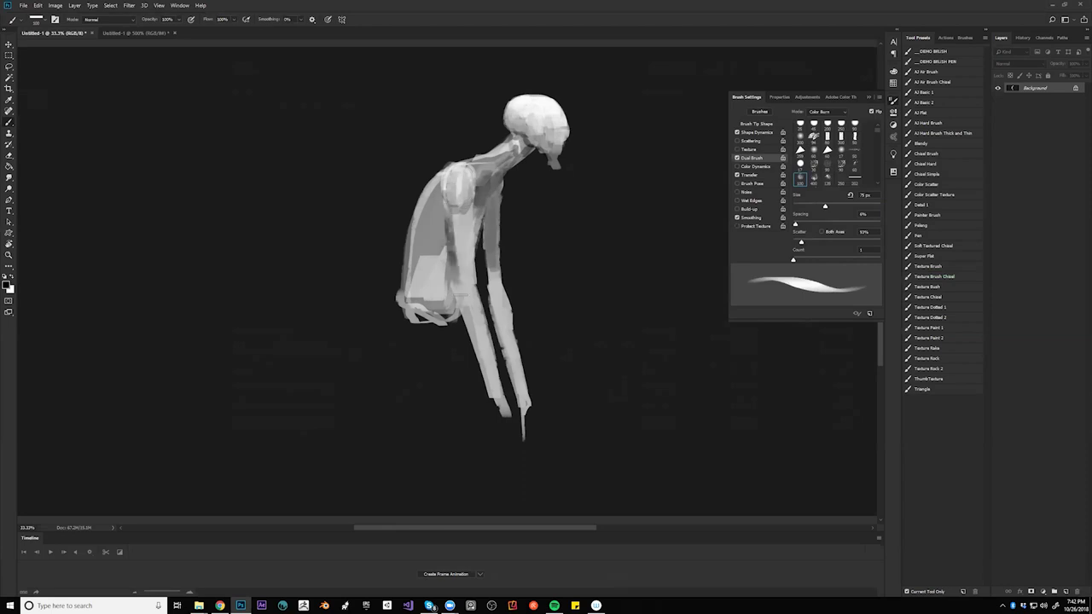
left_click_drag(453, 217, 468, 280)
- Paint a thin dark crease across the back with a smaller brush, checking the figure with horizontal canvas flips
key("d")
left_click_drag(822, 206, 807, 207)
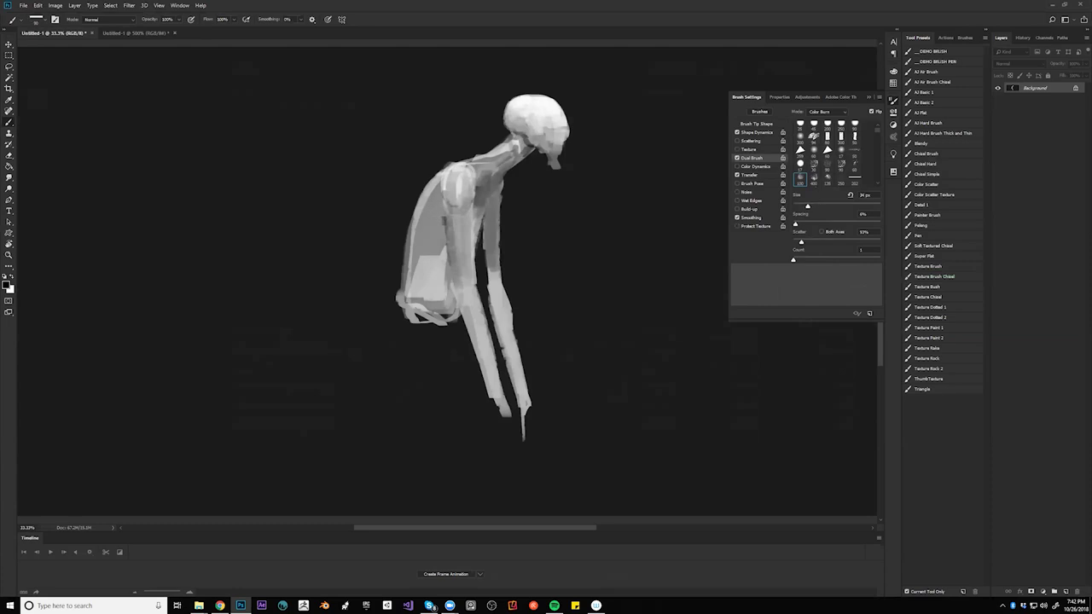
key("bracketright")
key("bracketright")
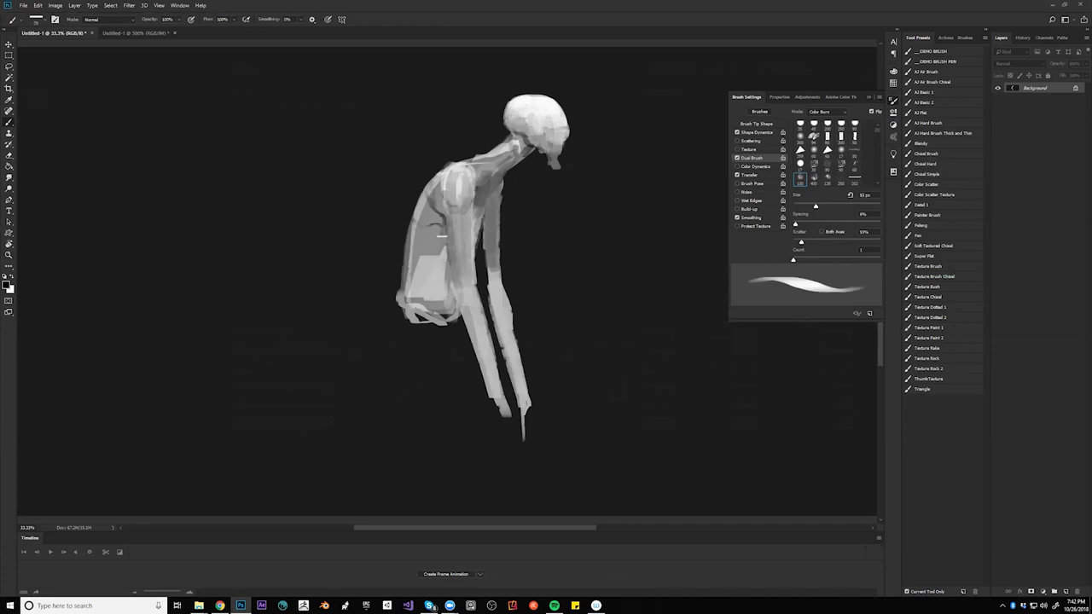
key("ctrl+shift+h")
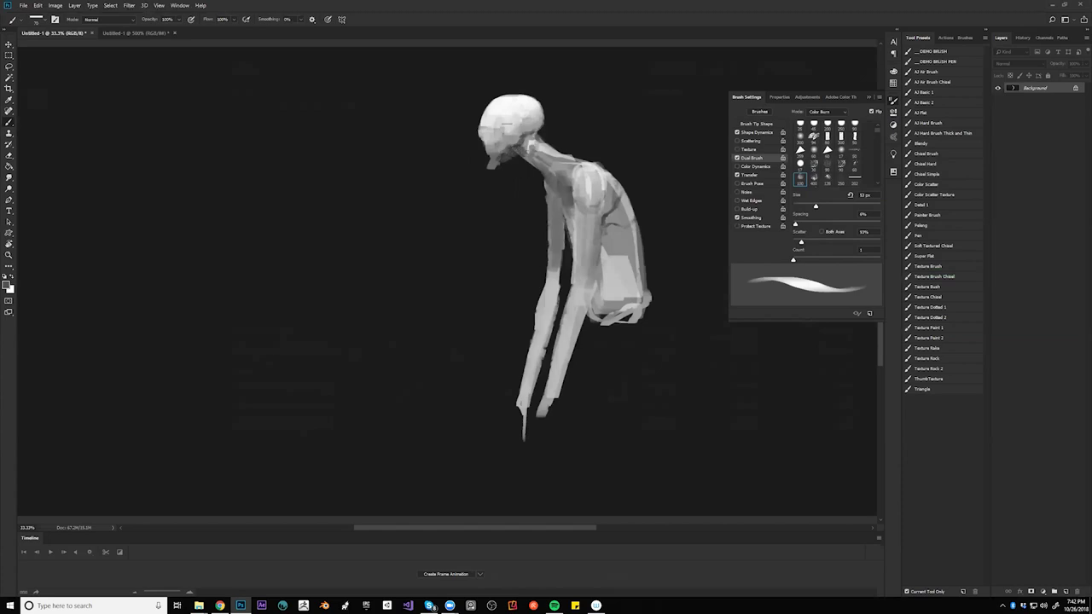
key("ctrl+shift+h")
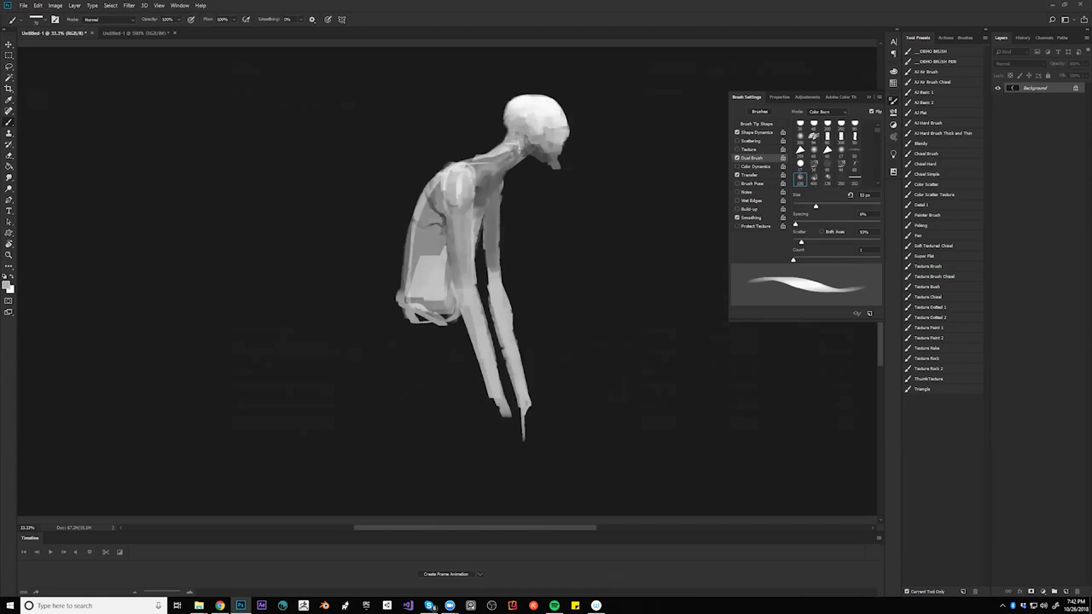
- Blend lighter gray over the neck, upper chest and shoulder
mouse_move(497, 147)
left_mouse_down()
mouse_move(467, 160)
mouse_move(487, 193)
mouse_move(467, 164)
mouse_move(479, 156)
left_mouse_up()
key("x")
key("bracketright")
mouse_move(483, 156)
left_mouse_down()
mouse_move(467, 165)
mouse_move(517, 126)
left_mouse_up()
left_click_drag(503, 152, 473, 219)
mouse_move(472, 179)
left_mouse_down()
mouse_move(471, 201)
mouse_move(458, 194)
mouse_move(469, 196)
mouse_move(459, 191)
mouse_move(474, 166)
mouse_move(447, 195)
mouse_move(422, 199)
mouse_move(420, 218)
left_mouse_up()
- Model the upper back behind the shoulder with short strokes in sampled light and mid grays
key("bracketright")
key("bracketright")
key("bracketright")
key("bracketright")
key("bracketright")
key("bracketleft")
key("bracketleft")
key("bracketleft")
key("bracketleft")
left_click_drag(430, 199, 434, 219)
left_click_drag(437, 186, 423, 219)
left_click_drag(423, 219, 431, 222)
left_click(436, 216, "alt")
left_click(431, 220, "alt")
key("x")
left_click_drag(419, 216, 435, 226)
left_click(425, 220, "alt")
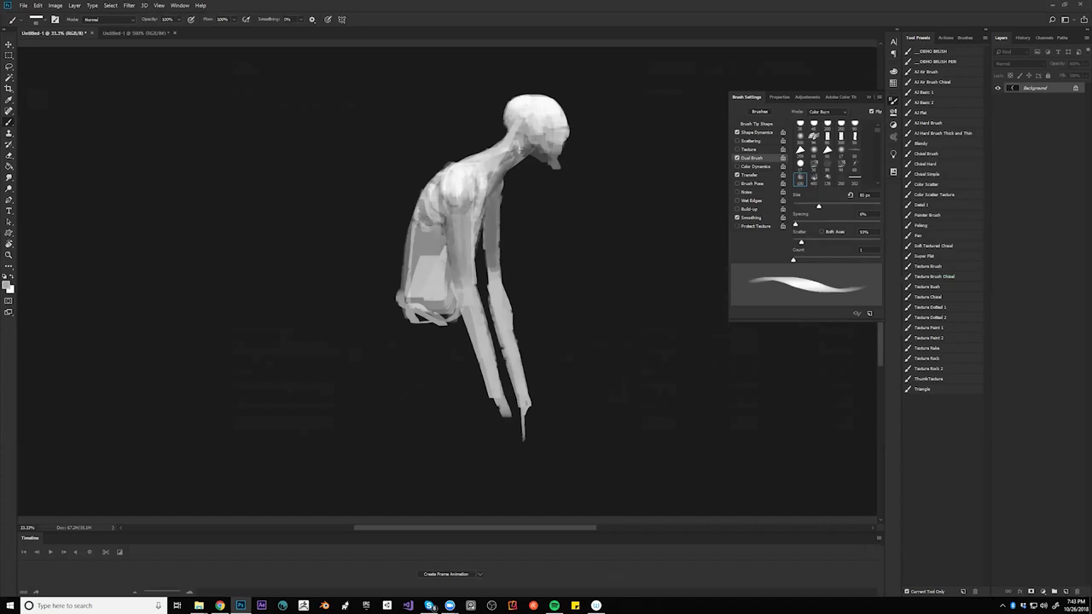
- Block in black over the hips and waist with a progressively larger brush
key("d")
mouse_move(405, 307)
left_mouse_down()
mouse_move(433, 303)
mouse_move(406, 300)
left_mouse_up()
key("]")
mouse_move(418, 302)
left_mouse_down()
mouse_move(408, 317)
mouse_move(407, 292)
mouse_move(420, 312)
left_mouse_up()
mouse_move(428, 288)
left_mouse_down()
mouse_move(428, 313)
mouse_move(439, 322)
mouse_move(442, 310)
left_mouse_up()
mouse_move(442, 310)
left_mouse_down()
mouse_move(439, 295)
mouse_move(461, 317)
mouse_move(410, 328)
mouse_move(410, 304)
mouse_move(436, 298)
mouse_move(442, 276)
mouse_move(417, 241)
mouse_move(416, 257)
mouse_move(430, 218)
mouse_move(420, 230)
mouse_move(433, 245)
left_mouse_up()
key("]")
key("]")
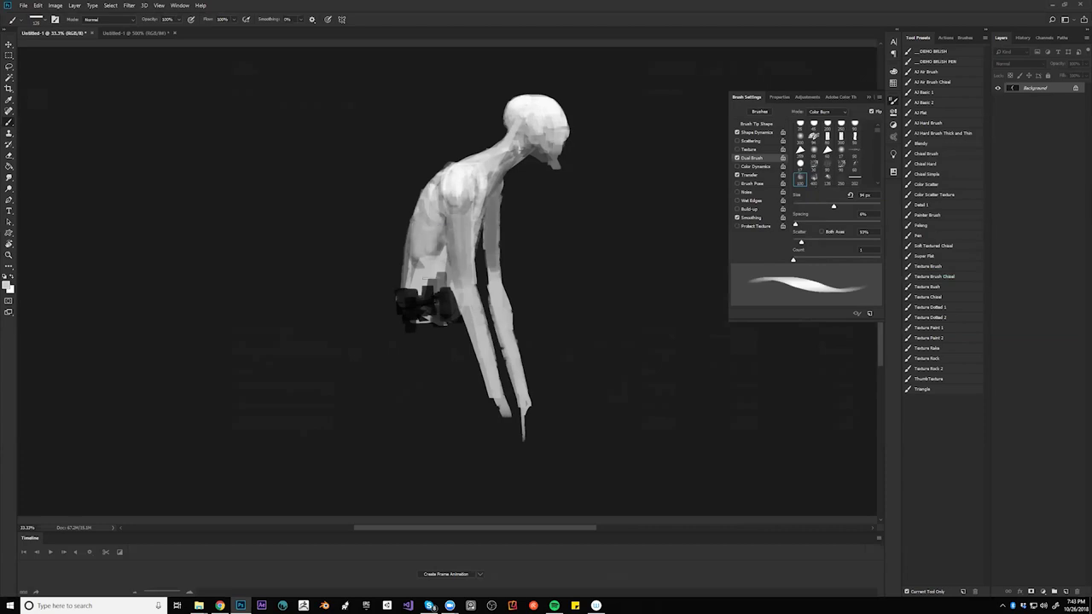
- Cover the lower half of the face and jaw in black with a smaller brush
key("d")
key("[")
key("[")
key("[")
key("[")
key("[")
key("[")
mouse_move(509, 140)
left_mouse_down()
mouse_move(510, 152)
mouse_move(522, 137)
mouse_move(525, 158)
mouse_move(511, 162)
mouse_move(520, 135)
mouse_move(559, 152)
mouse_move(542, 157)
mouse_move(529, 151)
mouse_move(556, 145)
mouse_move(550, 165)
mouse_move(566, 140)
left_mouse_up()
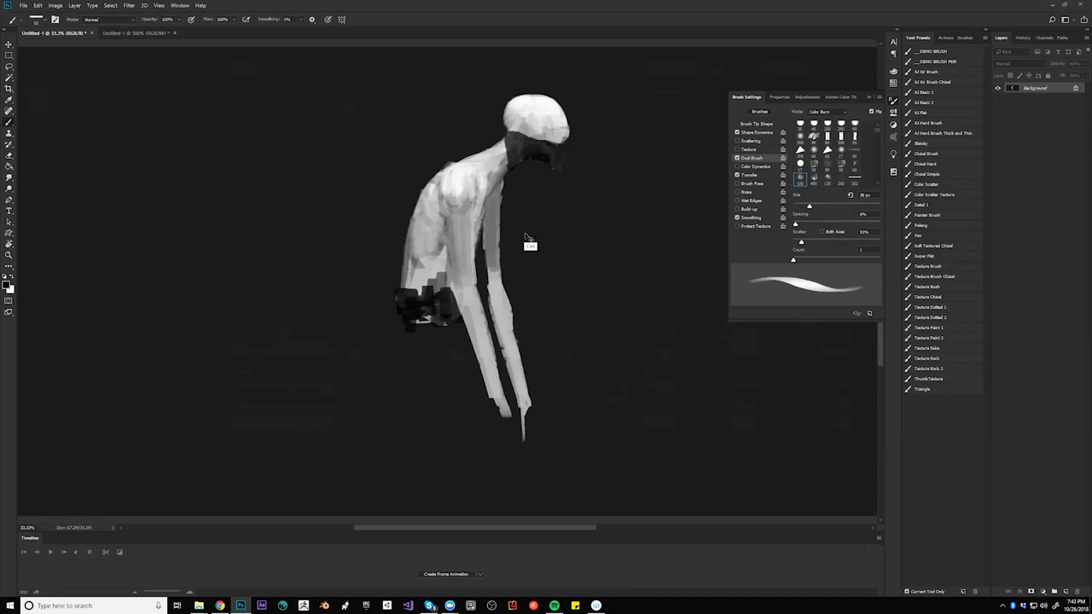
- Flip the canvas horizontally and refine the skull's front edge above the dark face
key("ctrl+f")
left_click(498, 148, "alt")
left_click_drag(495, 145, 540, 126)
key("bracketleft")
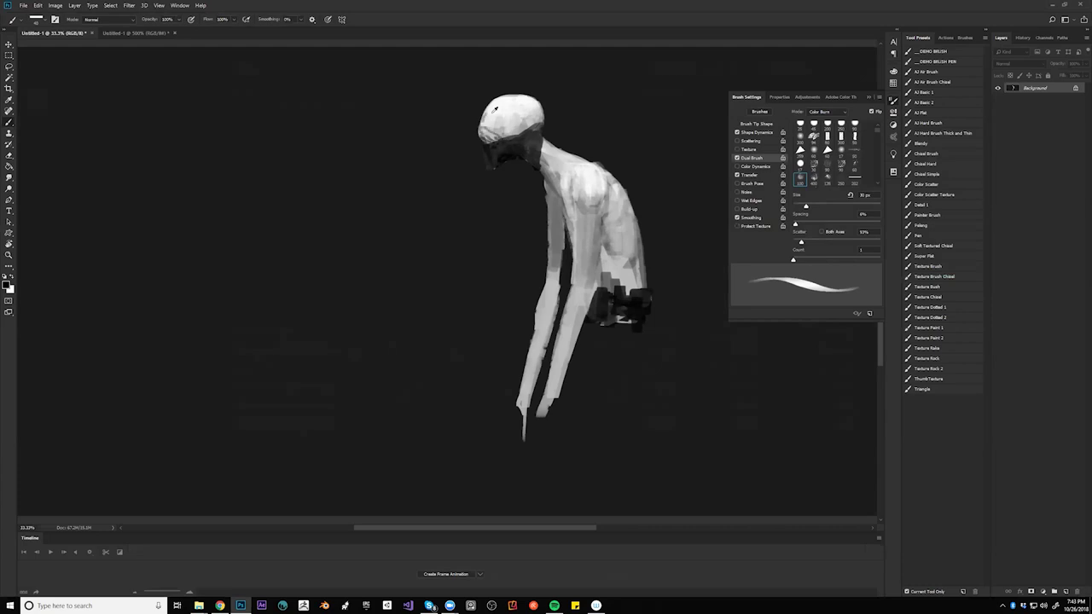
key("bracketright")
key("bracketright")
key("bracketright")
left_click_drag(486, 108, 478, 130)
- Paint a black brim projecting forward from the forehead and trim its pointed tip shorter
key("bracketright")
key("bracketright")
key("bracketright")
key("bracketright")
key("bracketleft")
key("bracketleft")
key("bracketleft")
key("bracketleft")
key("bracketleft")
key("bracketleft")
key("bracketleft")
key("bracketleft")
key("bracketleft")
key("x")
key("bracketright")
key("bracketright")
mouse_move(473, 133)
left_mouse_down()
mouse_move(474, 155)
mouse_move(466, 144)
mouse_move(461, 152)
left_mouse_up()
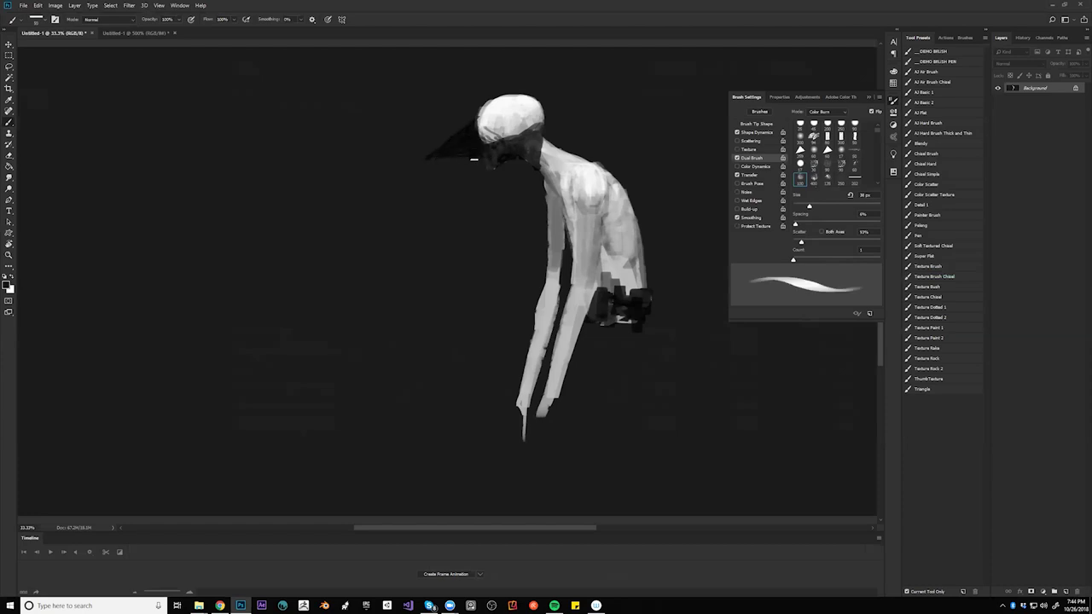
left_click_drag(425, 133, 448, 159)
key("bracketleft")
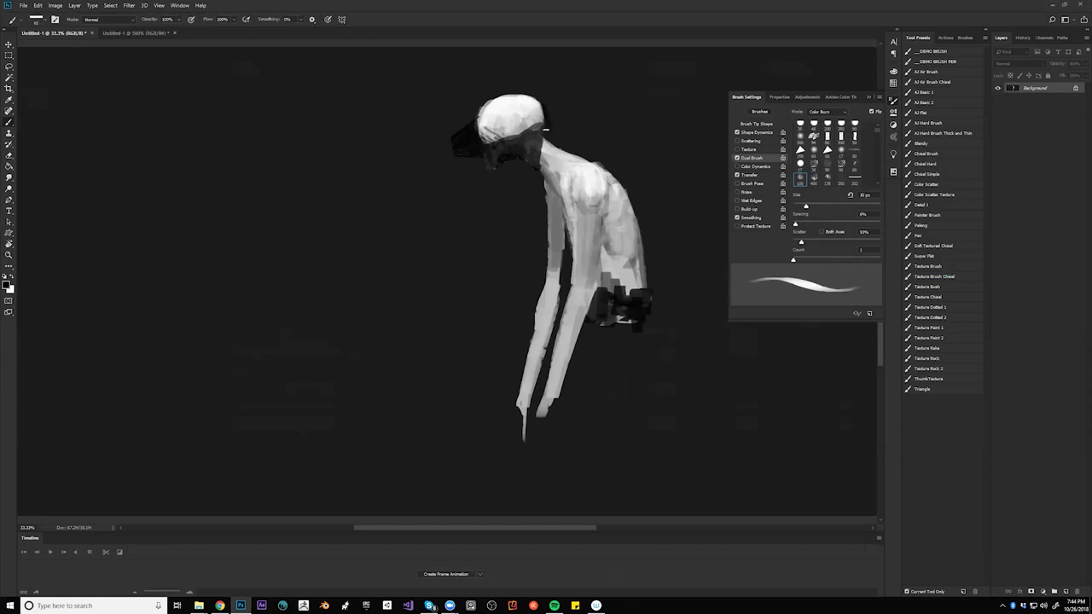
- Paint a black brim extending behind the head with a larger brush, and flip the canvas horizontally
key("bracketright")
key("bracketright")
key("bracketright")
left_click_drag(547, 108, 588, 105)
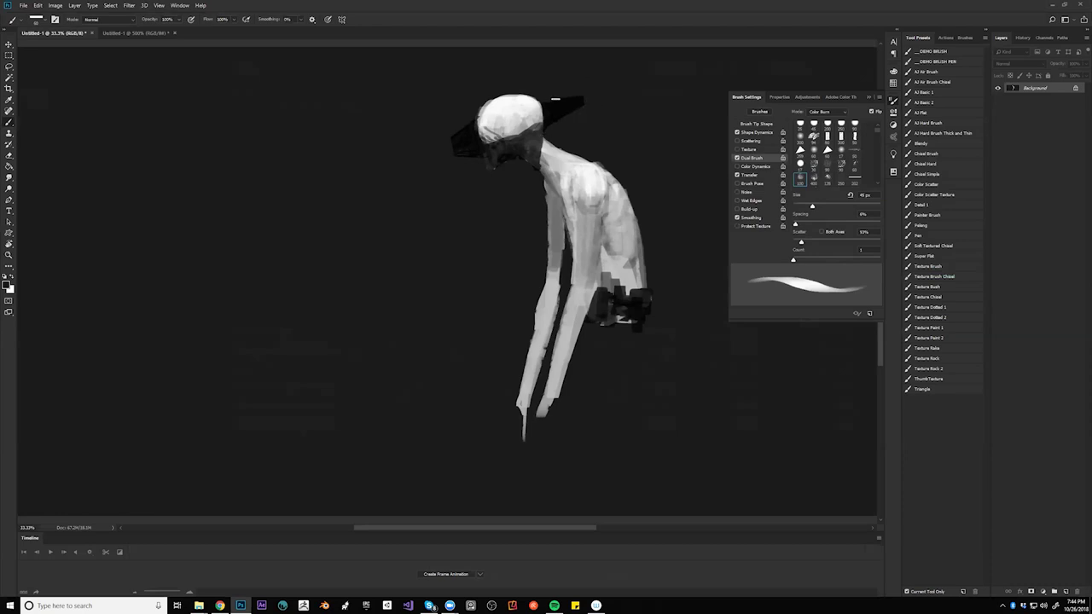
key("ctrl+shift+h")
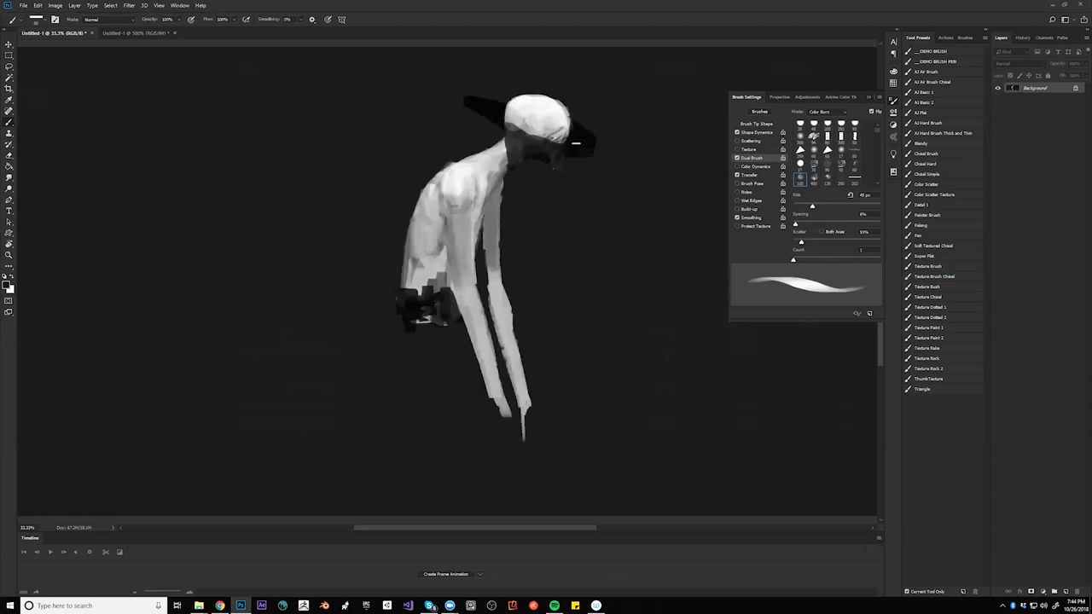
- Add small textured light strokes along the brow edge of the skull using a color sampled from it
key("[")
key("[")
key("[")
key("[")
key("[")
key("[")
key("[")
key("[")
left_click(559, 135, "alt")
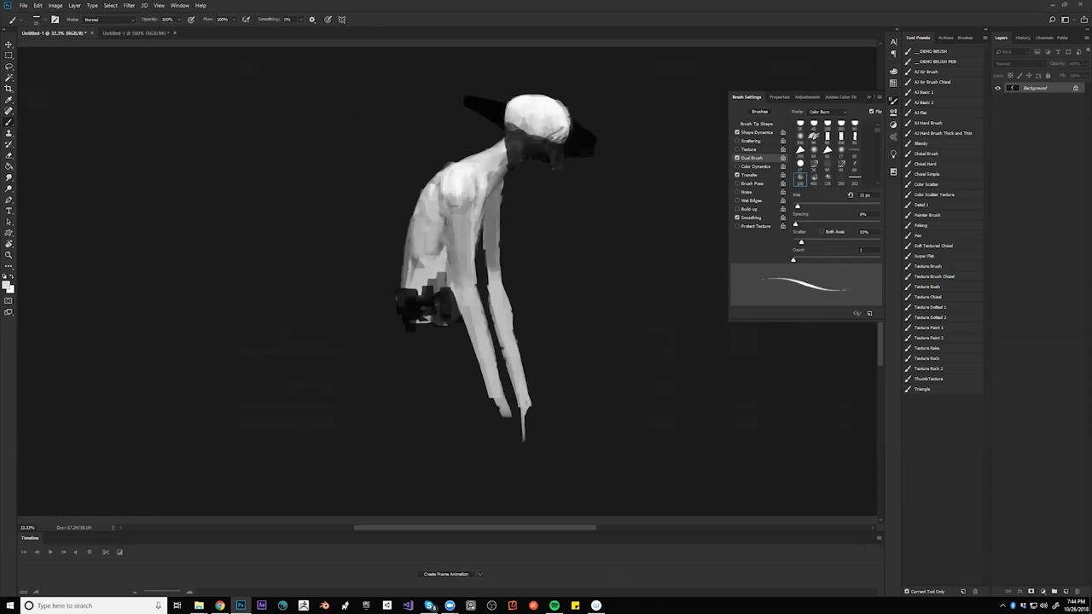
key("bracketright")
key("bracketright")
key("bracketright")
key("bracketright")
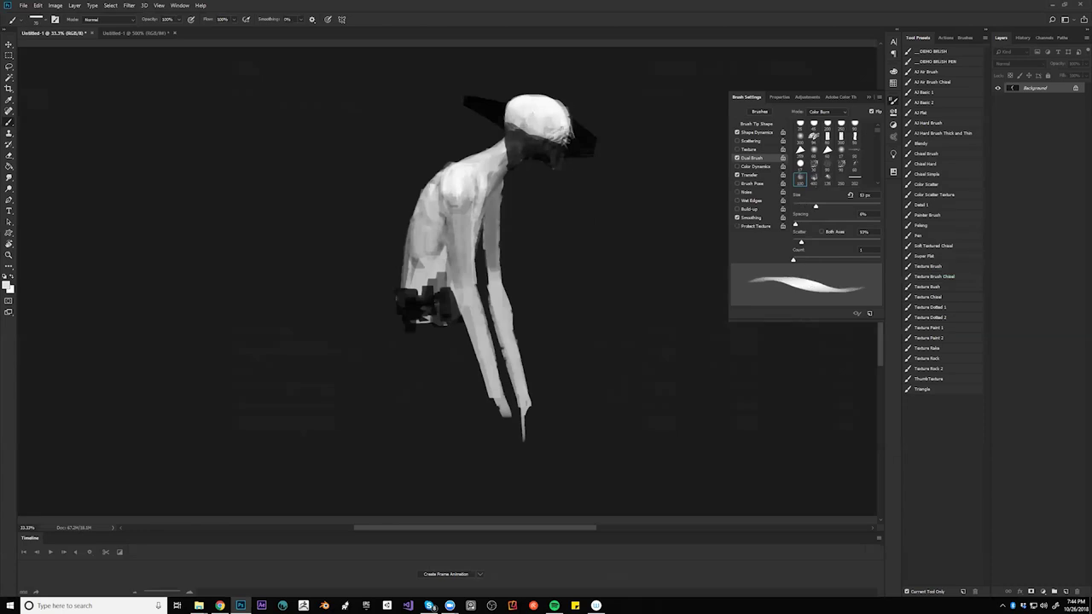
- Paint a small ear on the head, darken the face and jaw around it, and check with canvas flips
key("bracketleft")
key("bracketleft")
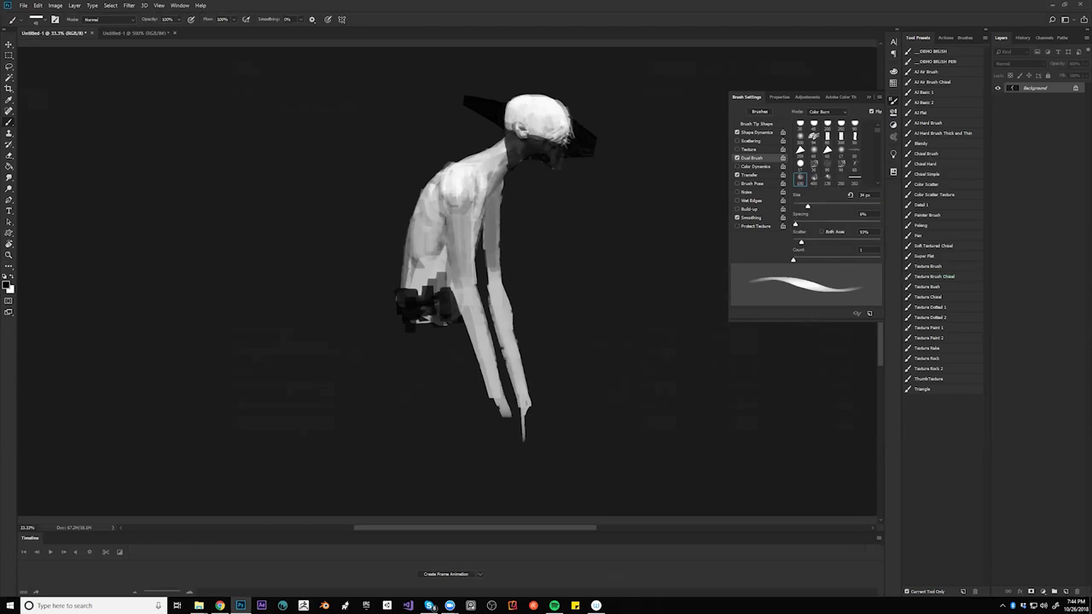
key("ctrl+f")
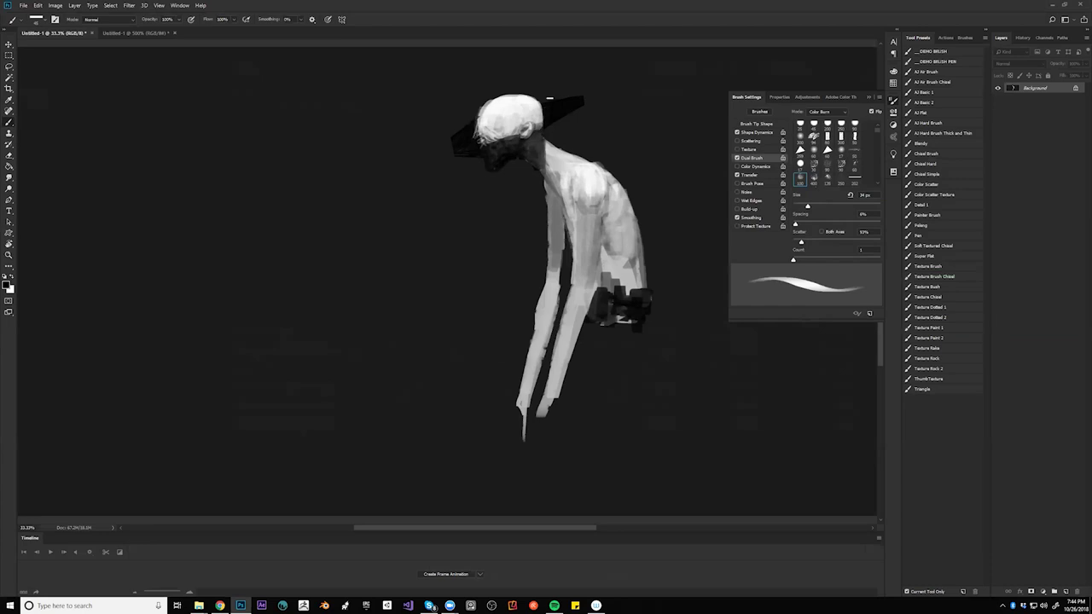
key("F2")
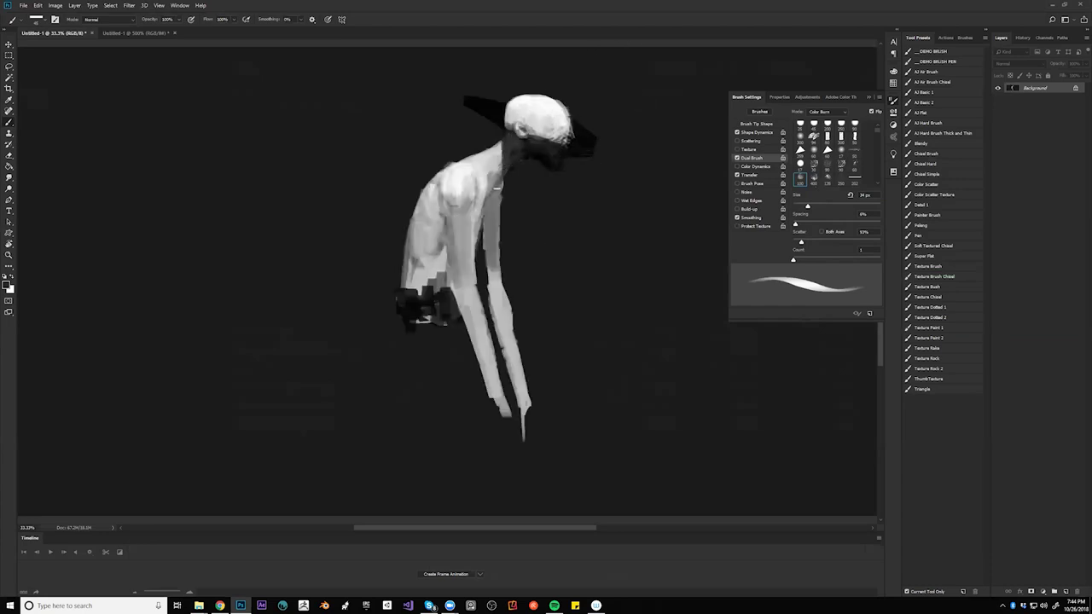
- Darken the neck below the ear with a larger brush
key("bracketleft")
key("bracketright")
key("bracketright")
key("bracketright")
key("bracketright")
key("bracketright")
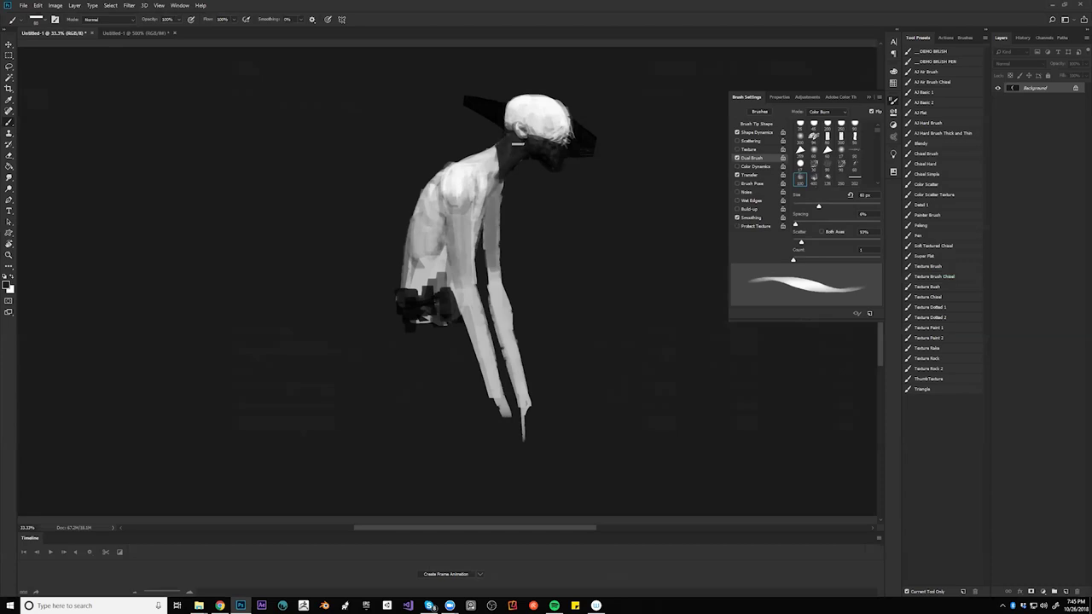
- Blend the skull's lower edge behind the ear using tones sampled from the head and neck, and flip the canvas horizontally
left_click(510, 120, "alt")
key("ctrl+alt")
left_click_drag(512, 118, 509, 124)
left_click(517, 135, "alt")
left_click(506, 125, "alt")
key("ctrl")
key("ctrl+f")
- Paint fine strokes along the brow edge and back of the skull with a much smaller brush, and flip the canvas back
left_click(479, 125, "alt")
key("bracketleft")
key("bracketleft")
key("bracketleft")
key("bracketleft")
key("bracketleft")
key("bracketleft")
key("bracketleft")
key("bracketleft")
key("bracketleft")
key("bracketleft")
key("bracketleft")
left_click_drag(475, 118, 481, 116)
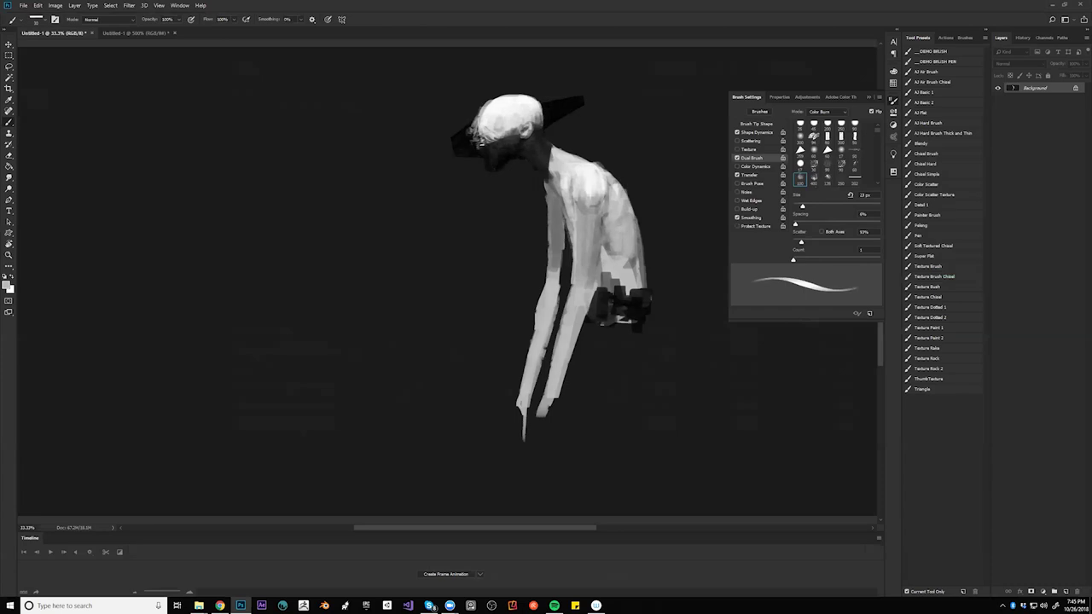
left_click(485, 116, "alt")
left_click_drag(479, 113, 470, 127)
left_click_drag(537, 100, 542, 109)
key("ctrl+shift+h")
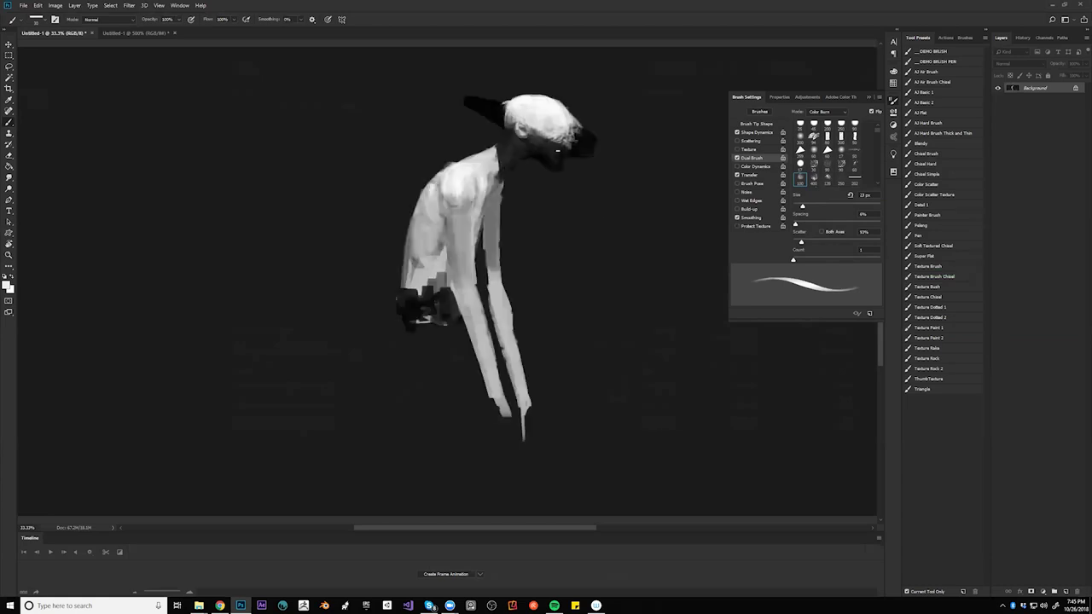
- Undo the last change and add small strokes at the base of the neck where it meets the chest
key("ctrl+z")
mouse_move(498, 187)
left_mouse_down()
mouse_move(491, 195)
mouse_move(496, 184)
left_mouse_up()
left_click_drag(495, 175, 495, 186)
key("]")
key("]")
key("]")
key("]")
key("]")
key("bracketleft")
key("bracketleft")
key("bracketleft")
key("x")
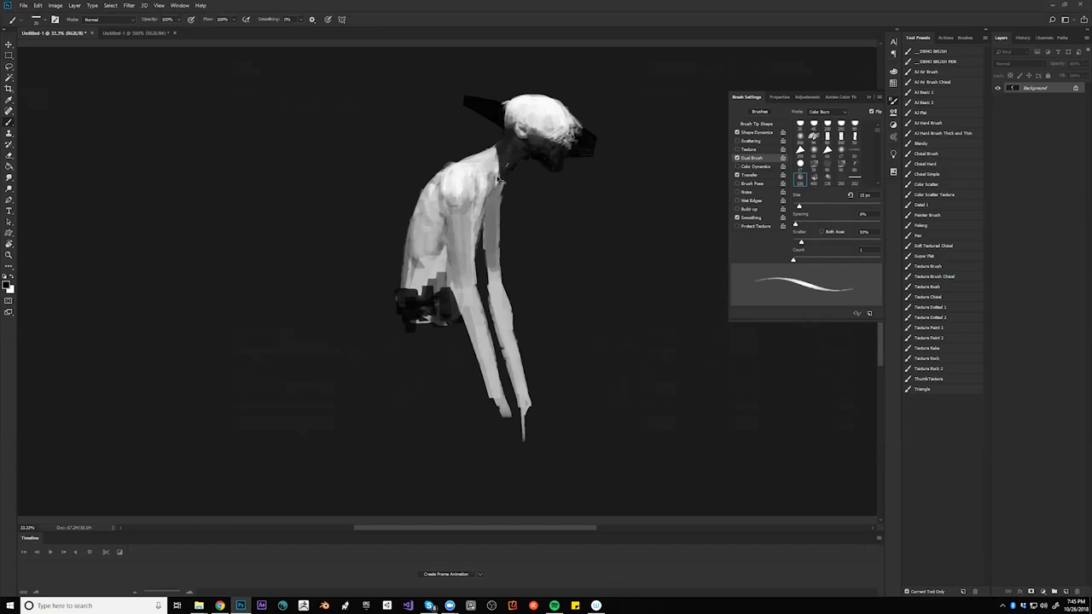
- Flip the canvas and shape the chest beside the near upper arm with dark and sampled gray strokes
key("ctrl+shift+h")
key("bracketright")
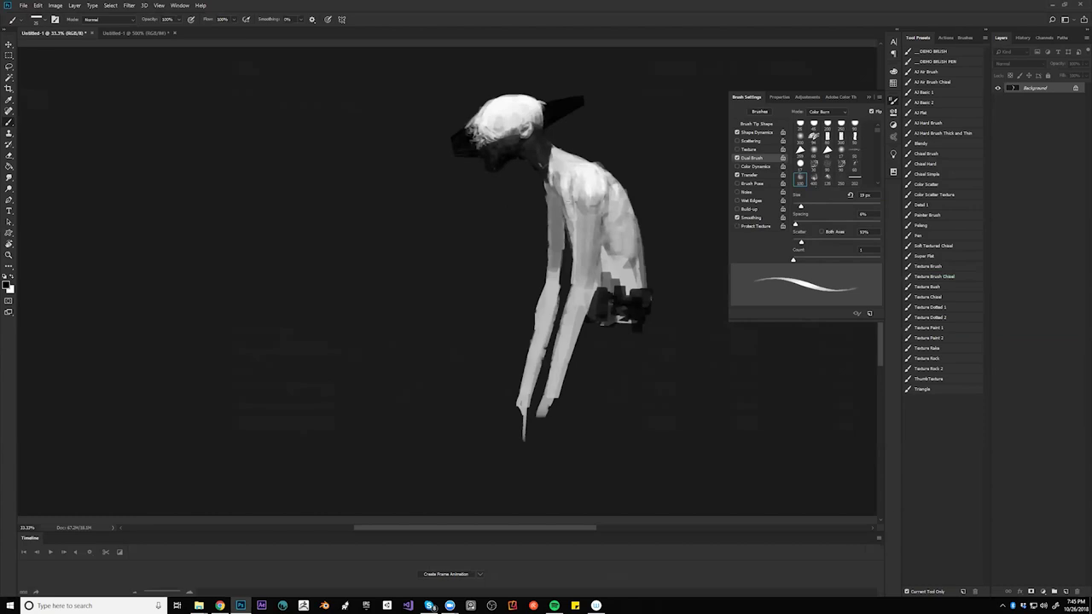
left_click_drag(572, 196, 574, 221)
key("bracketright")
key("bracketright")
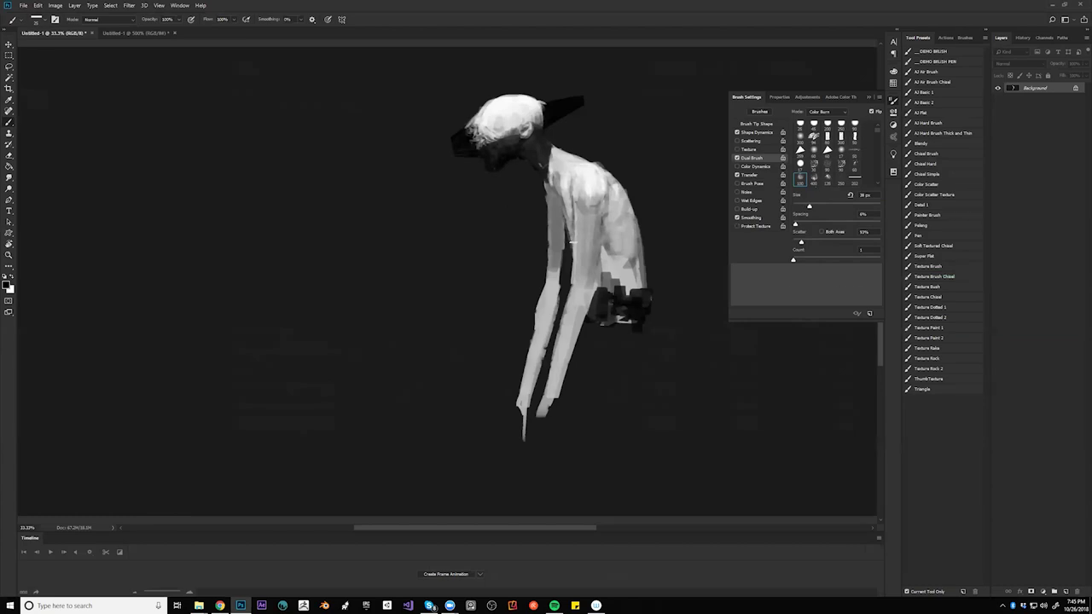
mouse_move(566, 179)
left_mouse_down()
mouse_move(572, 214)
mouse_move(580, 171)
mouse_move(573, 215)
left_mouse_up()
left_click(578, 196, "alt")
key("ctrl+z")
left_click(570, 223, "alt")
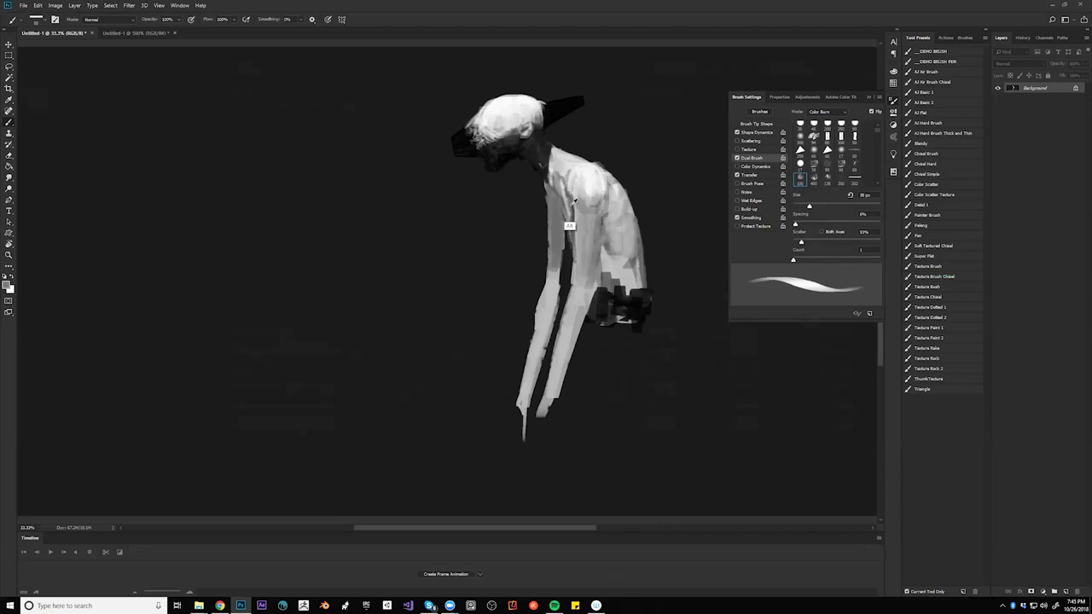
left_click_drag(567, 173, 570, 192)
- Shape the far shoulder and upper arm, darken the gap between the arms, and flip the canvas horizontally
mouse_move(540, 219)
left_mouse_down()
mouse_move(542, 184)
mouse_move(546, 220)
left_mouse_up()
key("ctrl+alt+z")
key("bracketleft")
key("bracketleft")
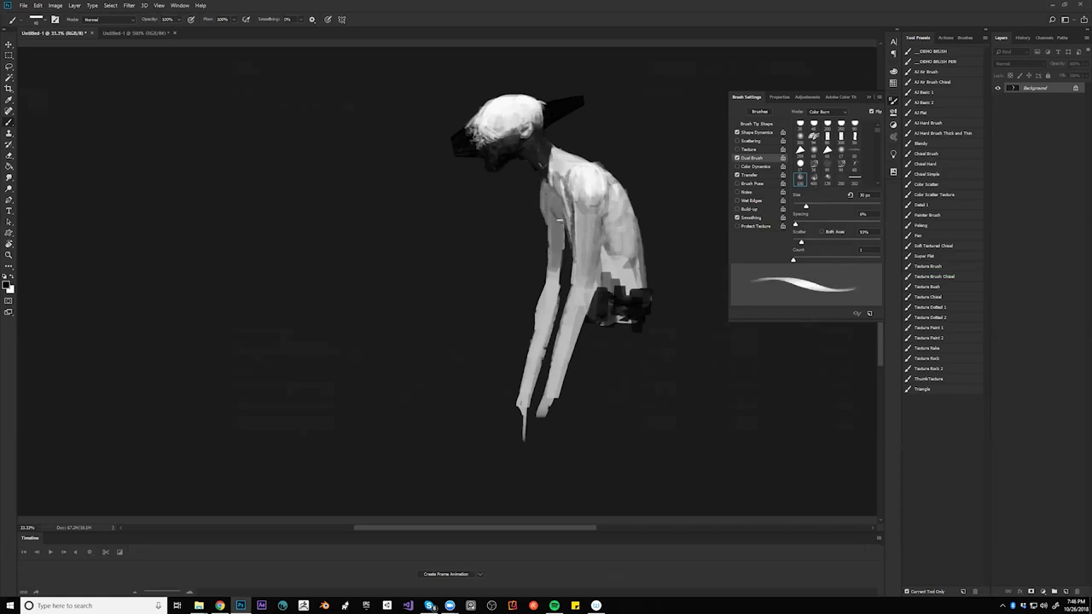
left_click_drag(541, 190, 563, 227)
key("ctrl+shift+h")
left_click_drag(482, 227, 475, 264)
left_click(470, 230, "alt")
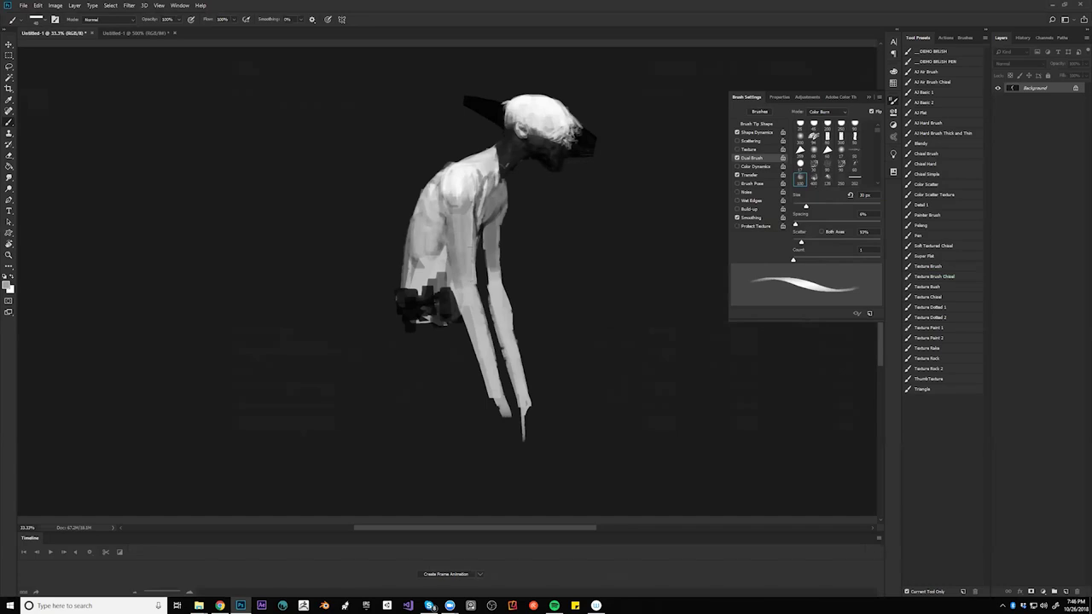
- Model the near shoulder and upper arm with a larger brush using light tones sampled from the shoulder and forearm
left_click(458, 180, "alt")
key("bracketright")
key("bracketright")
key("bracketright")
key("bracketright")
key("bracketright")
key("bracketright")
mouse_move(448, 206)
left_mouse_down()
mouse_move(457, 276)
mouse_move(467, 227)
left_mouse_up()
left_click(454, 264, "alt")
mouse_move(468, 230)
left_mouse_down()
mouse_move(462, 250)
mouse_move(447, 242)
left_mouse_up()
key("d")
key("bracketleft")
key("bracketleft")
key("ctrl+alt+z")
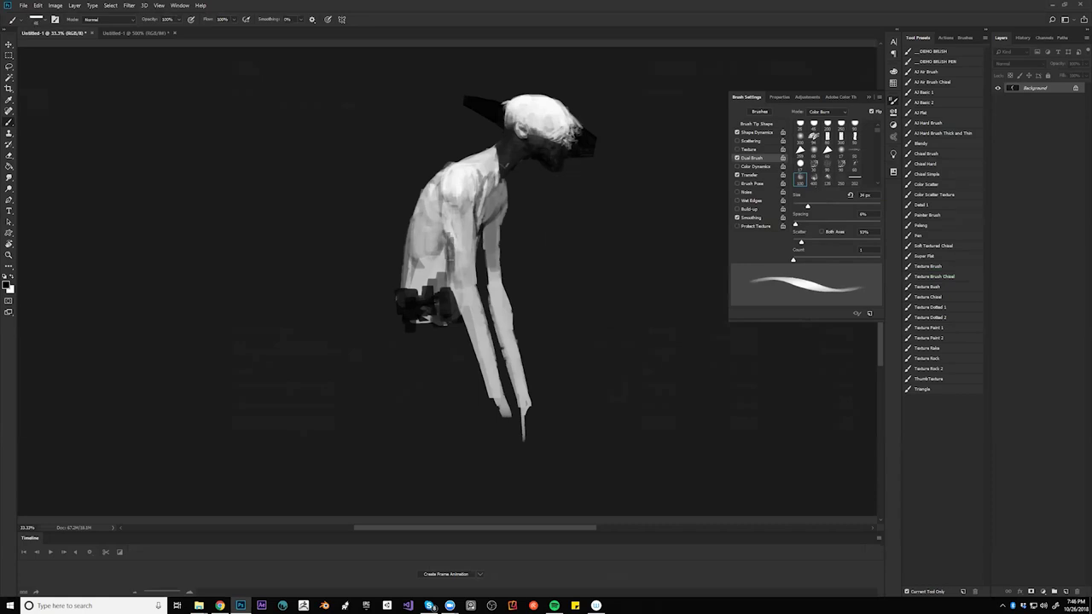
- Cut a dark gap between the arms and repaint the far upper arm in a darker sampled gray
left_click_drag(474, 218, 475, 294)
key("bracketright")
key("bracketright")
left_click(492, 242, "alt")
left_click_drag(486, 250, 488, 276)
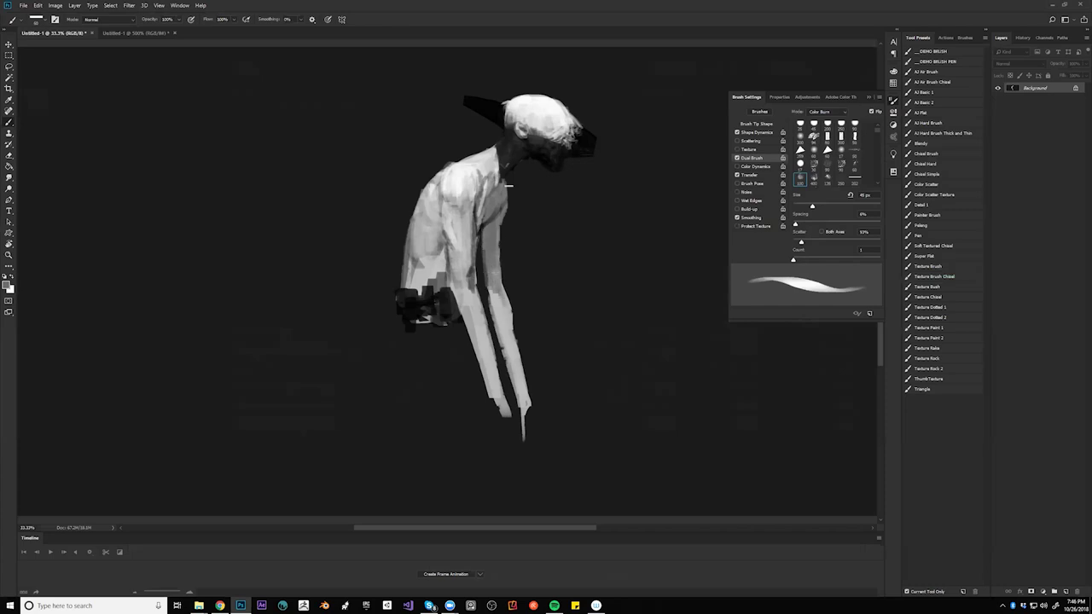
- Reduce the brush size for fine work and sample a tone from the chest edge just below the neck
key("bracketleft")
key("bracketleft")
key("bracketleft")
key("bracketleft")
key("bracketleft")
key("bracketleft")
key("bracketleft")
key("bracketleft")
key("bracketleft")
key("bracketleft")
key("bracketright")
key("bracketright")
key("bracketright")
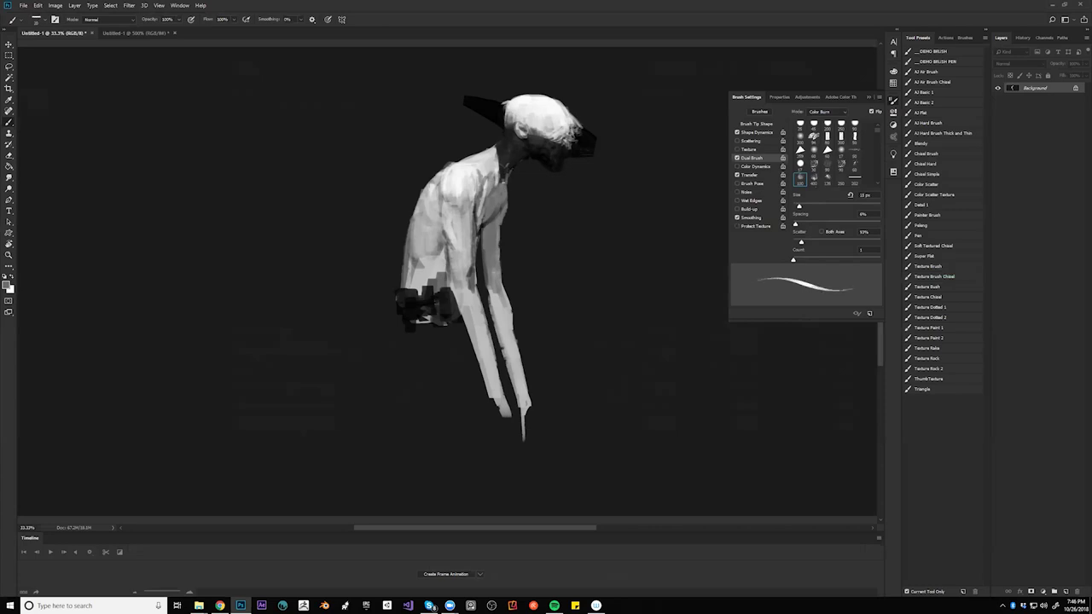
left_click(507, 179, "alt")
- Check the whole figure, and add tonal strokes over the torso and near arm with a larger brush
key("z")
left_click(508, 277, "alt")
left_click(507, 276, "alt")
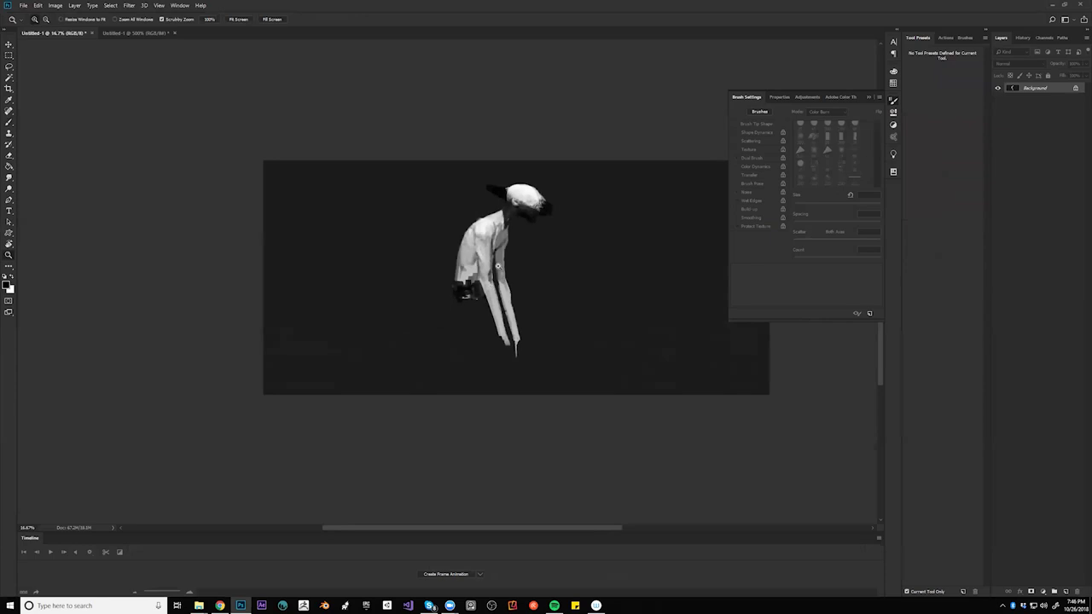
left_click(499, 266)
left_click(500, 244)
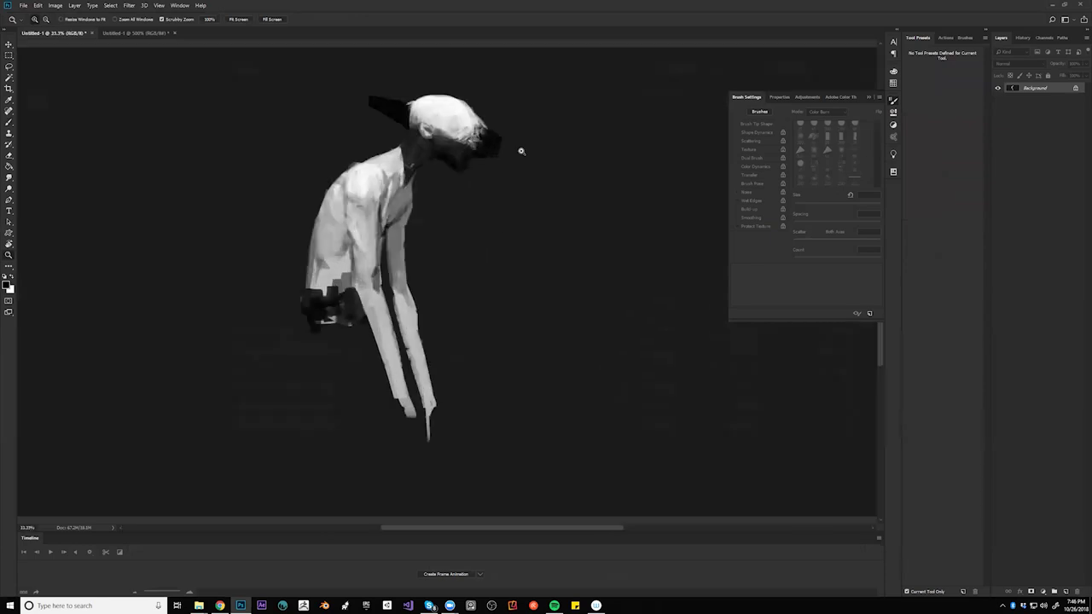
key("b")
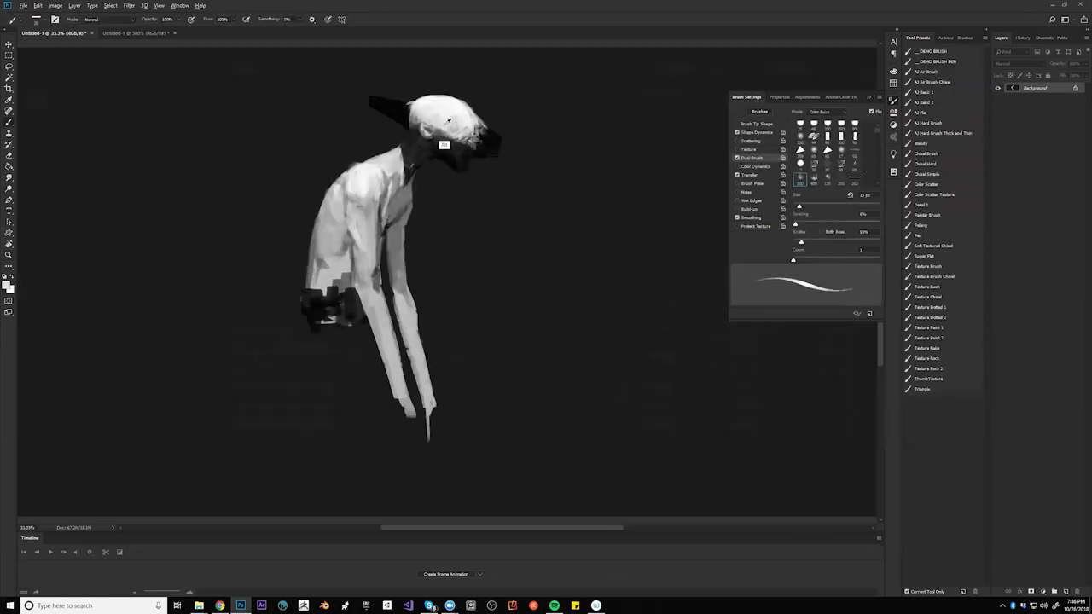
key("x")
key("]")
key("]")
key("]")
key("]")
key("]")
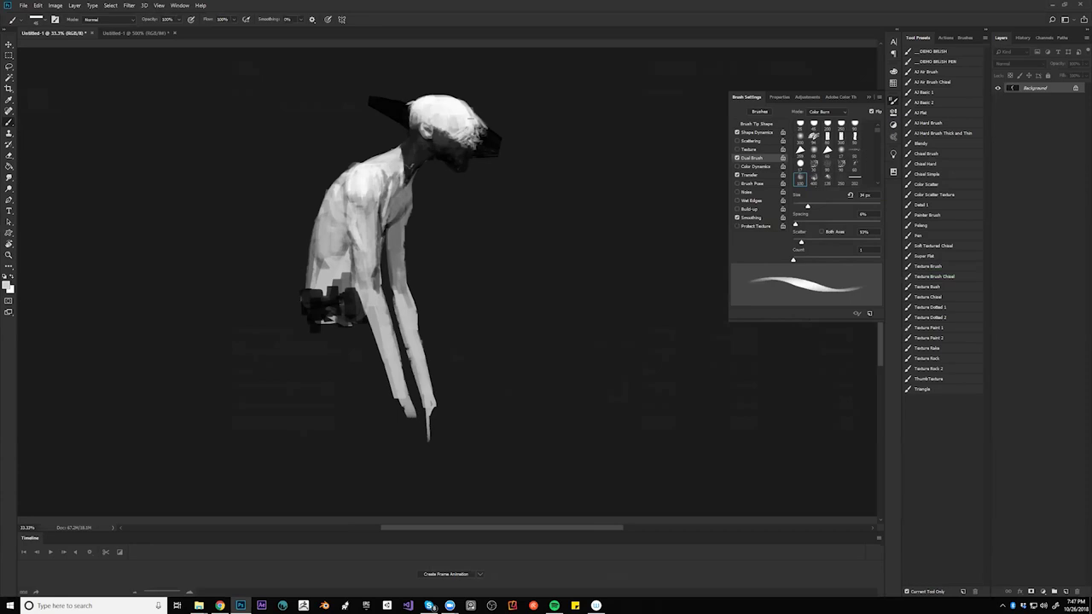
- Refine the top contour of the skull with sampled tones, and check the figure with the canvas flipped
left_click(479, 109, "alt")
mouse_move(461, 100)
left_mouse_down()
mouse_move(476, 110)
mouse_move(471, 103)
left_mouse_up()
left_click(492, 129, "alt")
left_click(454, 101, "alt")
key("z")
left_click(475, 158, "alt")
left_click(475, 160, "alt")
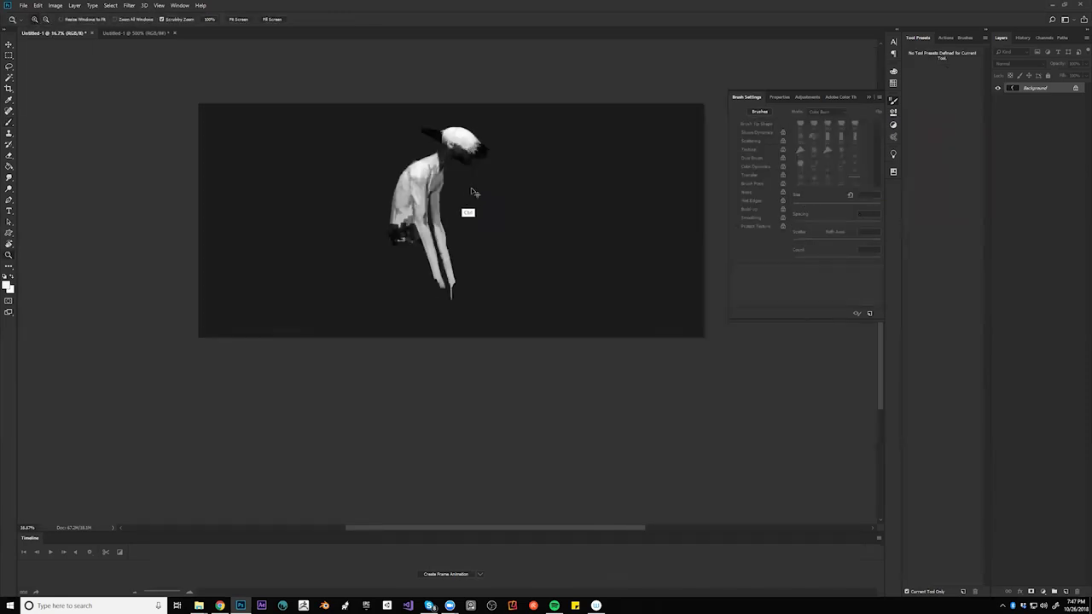
key("ctrl+shift+h")
left_click(472, 204)
left_click(471, 205)
left_click(467, 205)
key("b")
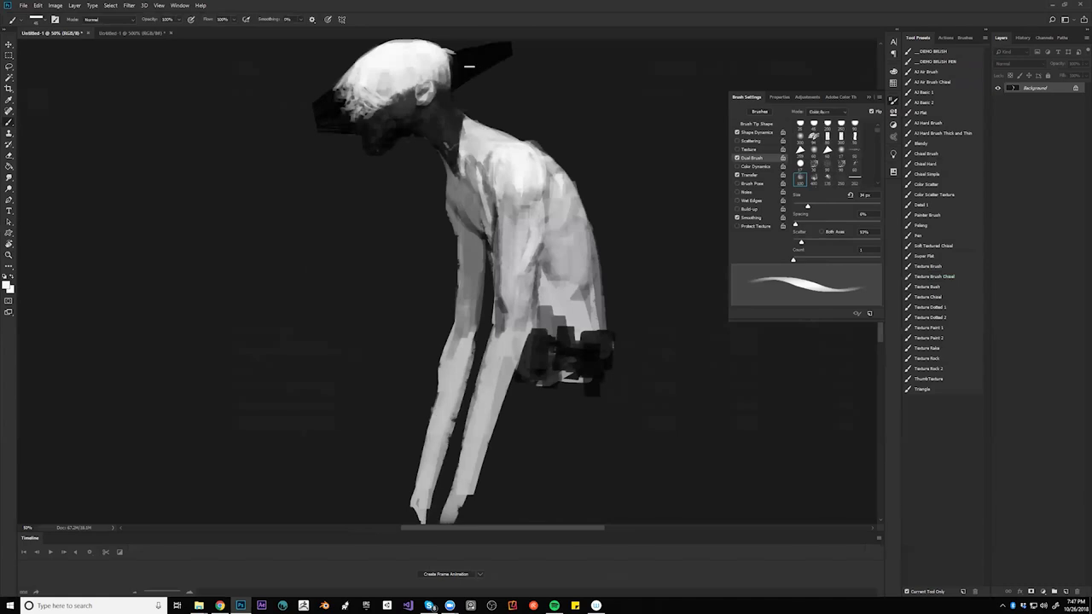
- Paint a light tuft and shaded detail on the back of the skull above the ear, and check the whole figure
left_click_drag(461, 76, 475, 145)
key("bracketleft")
key("bracketleft")
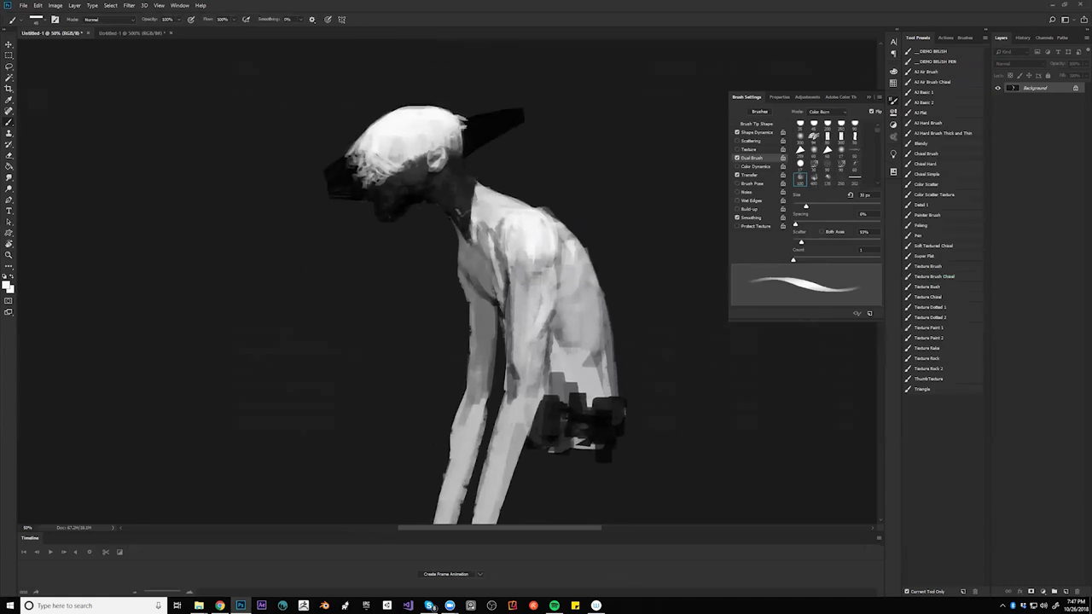
left_click(471, 125, "alt")
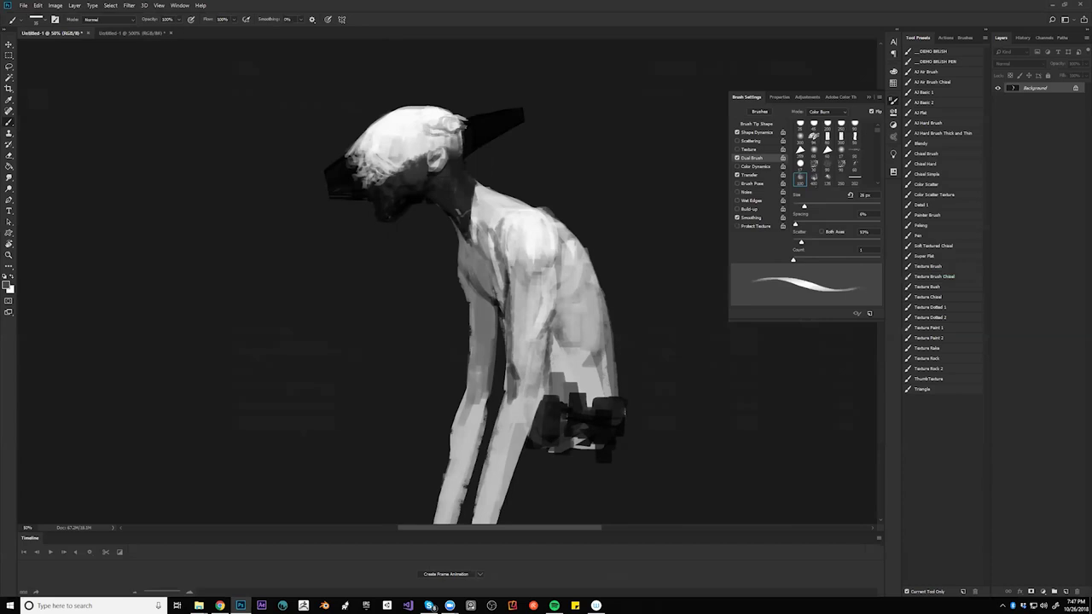
key("z")
left_click(459, 160, "alt")
left_click(460, 161, "alt")
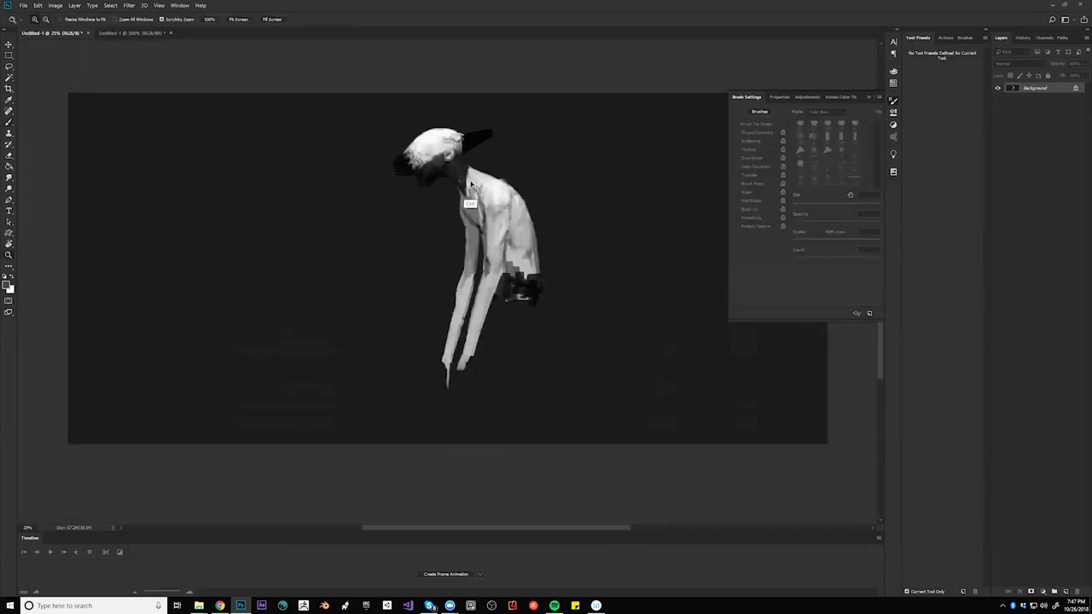
key("b")
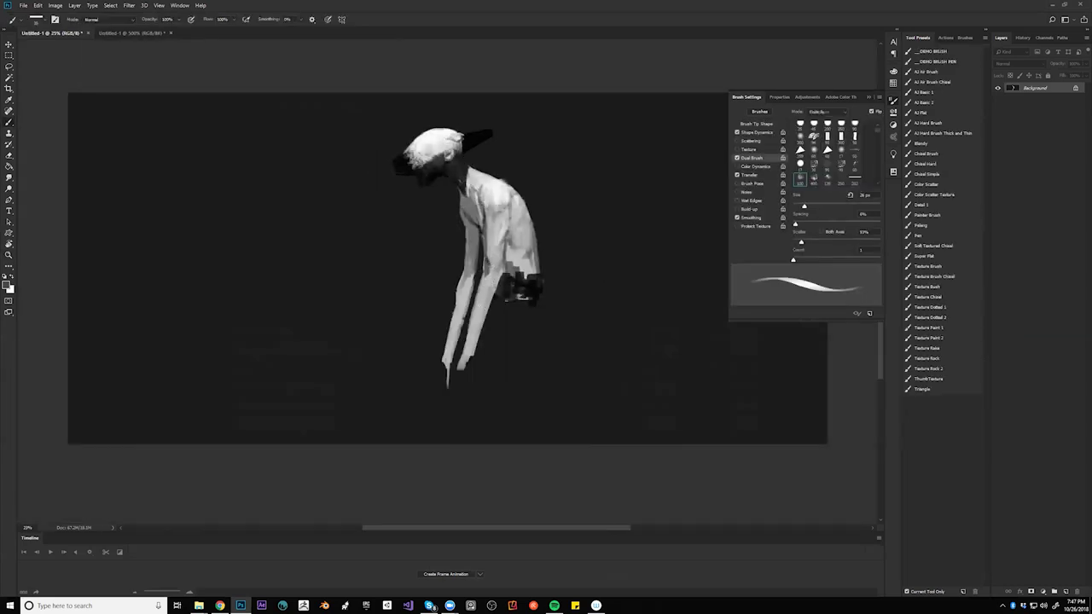
- Darken the near forearm and extend it into a black hand with a larger brush, and flip the canvas horizontally
key("bracketright")
key("bracketright")
key("bracketright")
key("bracketright")
key("bracketright")
mouse_move(463, 362)
left_mouse_down()
mouse_move(474, 324)
mouse_move(468, 347)
left_mouse_up()
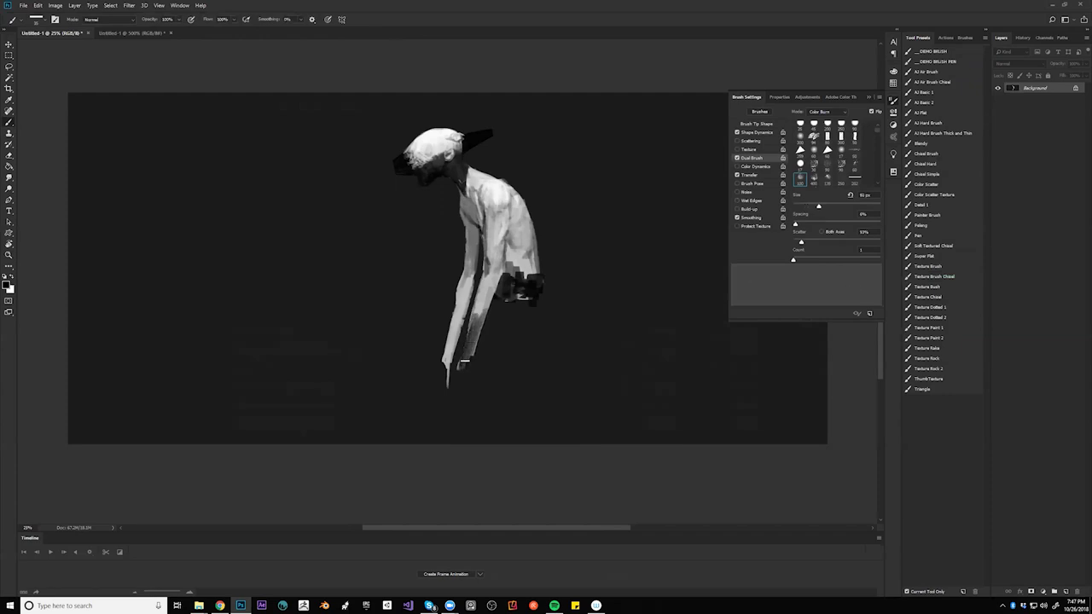
left_click_drag(459, 375, 458, 400)
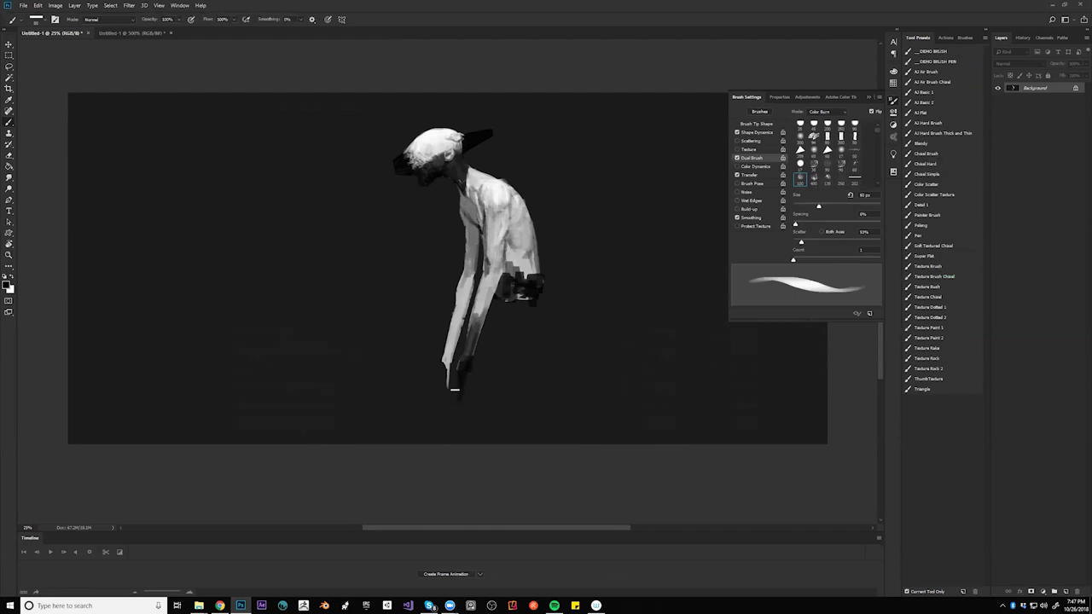
key("ctrl+h")
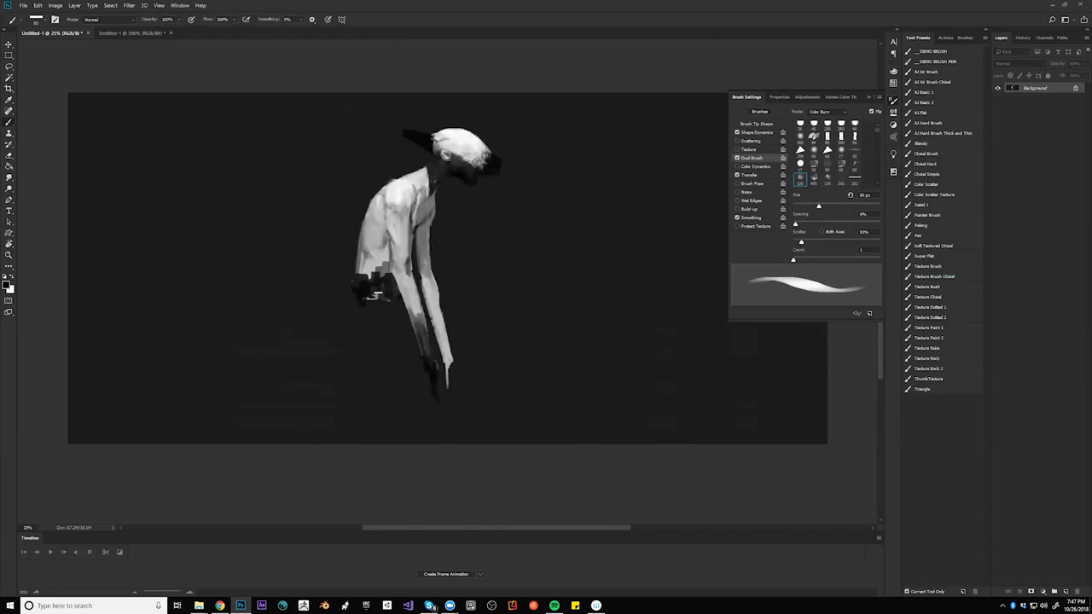
- Block in black shorts below the waist, and add small strokes on the side of the torso with a finer brush
left_click_drag(362, 306, 389, 313)
key("bracketleft")
key("bracketleft")
key("bracketleft")
key("bracketleft")
key("bracketleft")
key("bracketleft")
key("bracketleft")
key("bracketleft")
key("bracketleft")
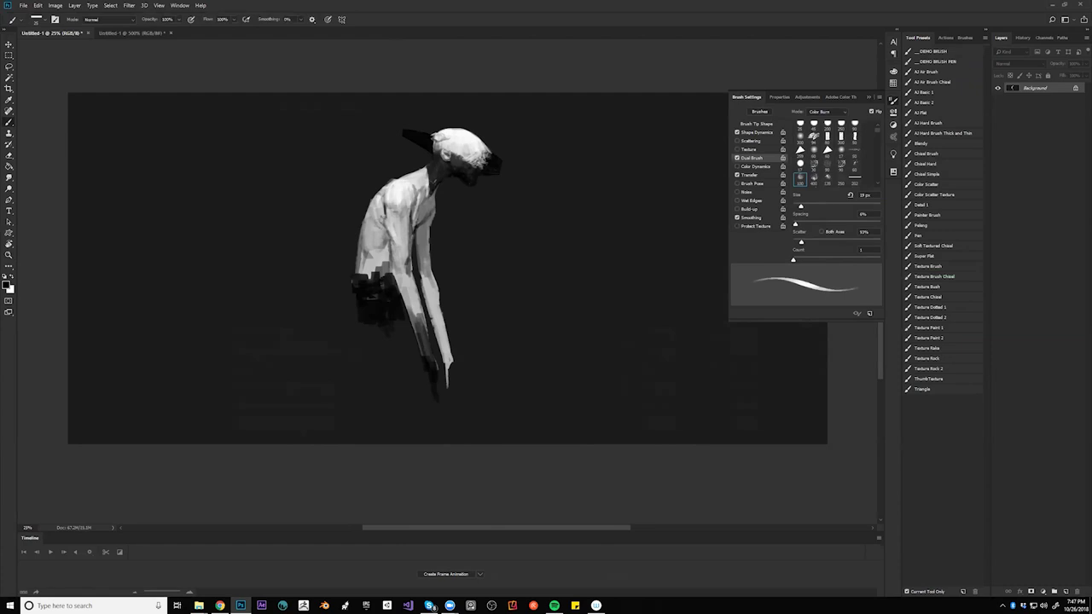
left_click_drag(389, 234, 383, 244)
- Switch to Skype, scroll back through the Sept/Oct/Evening2018 class chat, and return to the painting in Photoshop
key("alt+Tab")
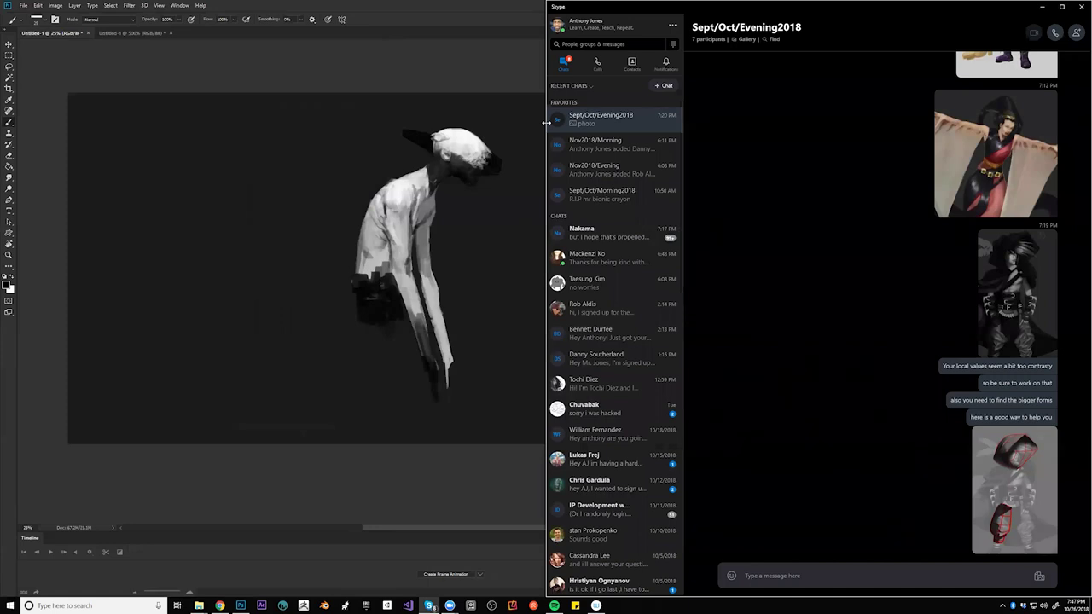
scroll(756, 218, "up", 10)
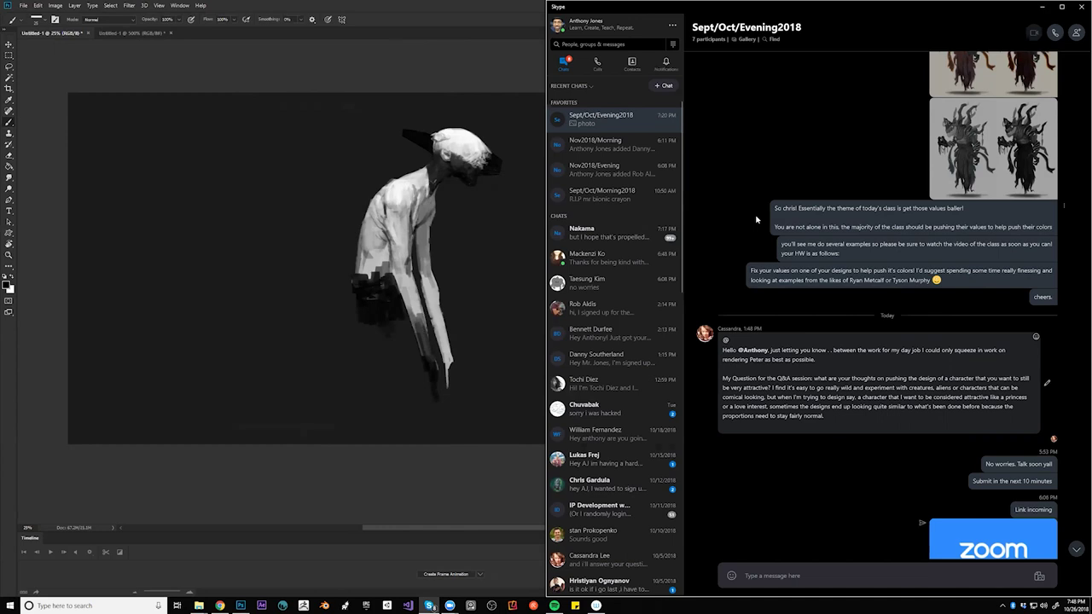
left_click(448, 213)
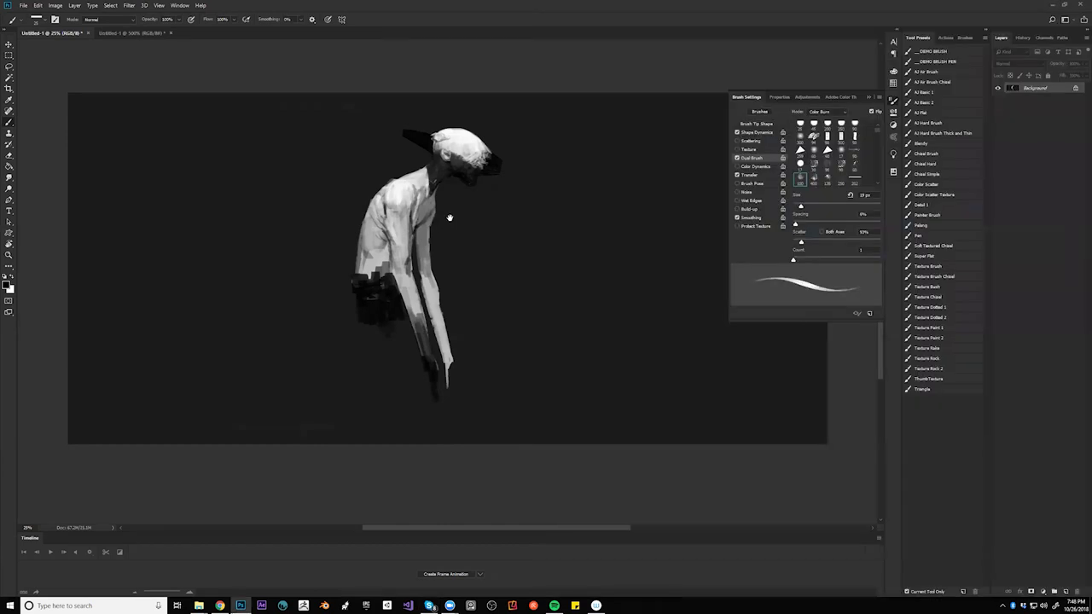
- Solidify the black shape at the waist and hips with a larger brush, and flip the canvas horizontally
scroll(457, 130, "up", 1)
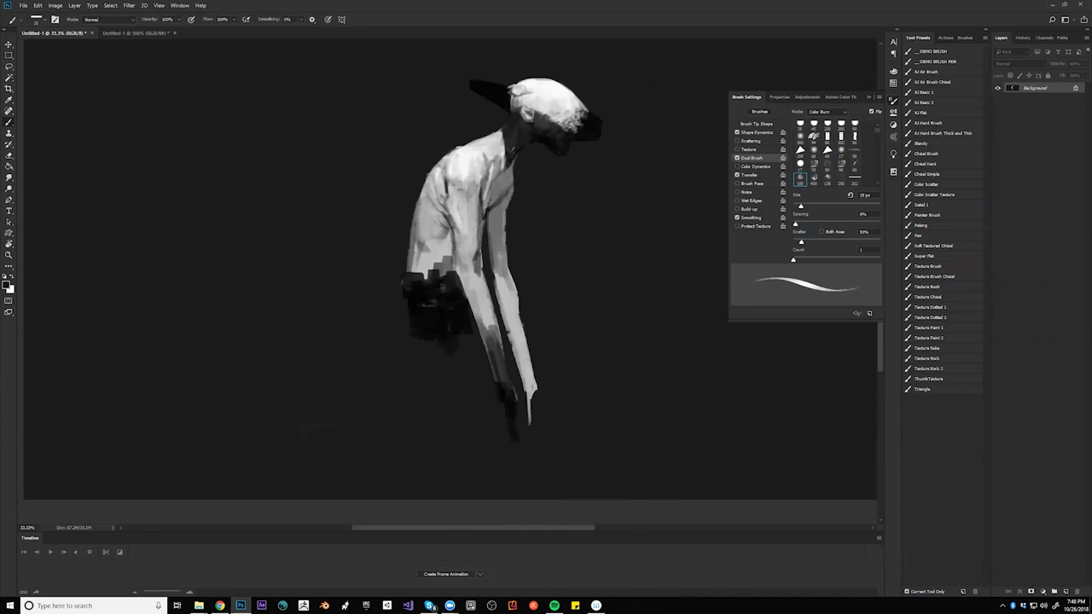
key("bracketright")
key("bracketright")
key("bracketright")
key("bracketright")
key("bracketright")
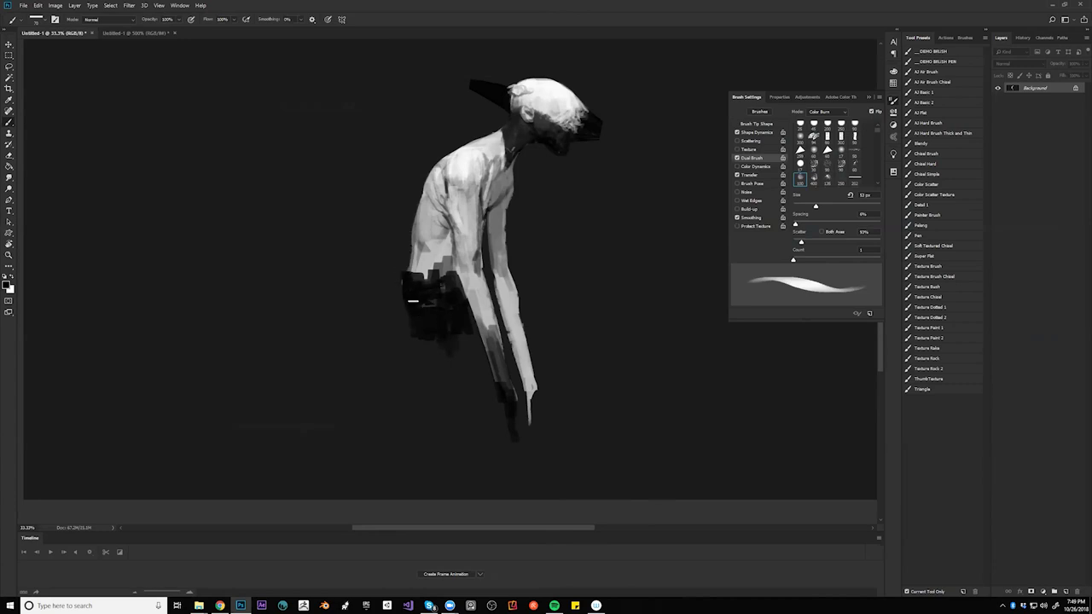
key("ctrl+shift+h")
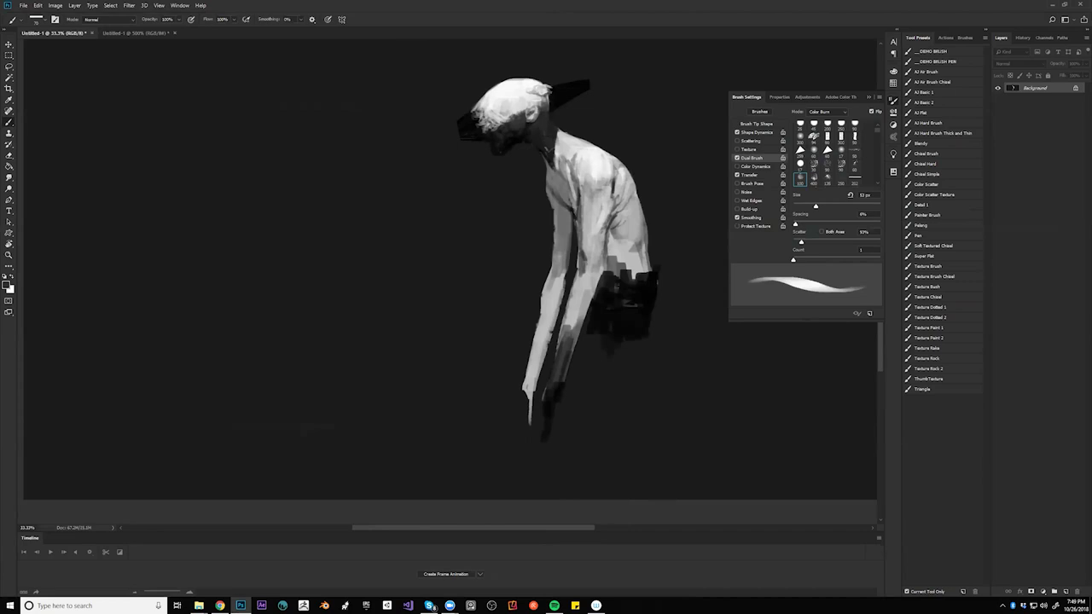
- Flip the canvas horizontally and touch up the figure while varying the chisel brush size
key("]")
key("]")
key("]")
key("]")
key("]")
key("ctrl+f")
key("[")
key("[")
key("[")
key("[")
key("[")
key("[")
key("bracketleft")
key("bracketleft")
key("bracketright")
key("bracketright")
key("bracketright")
key("bracketright")
key("bracketright")
key("bracketright")
key("bracketright")
key("bracketright")
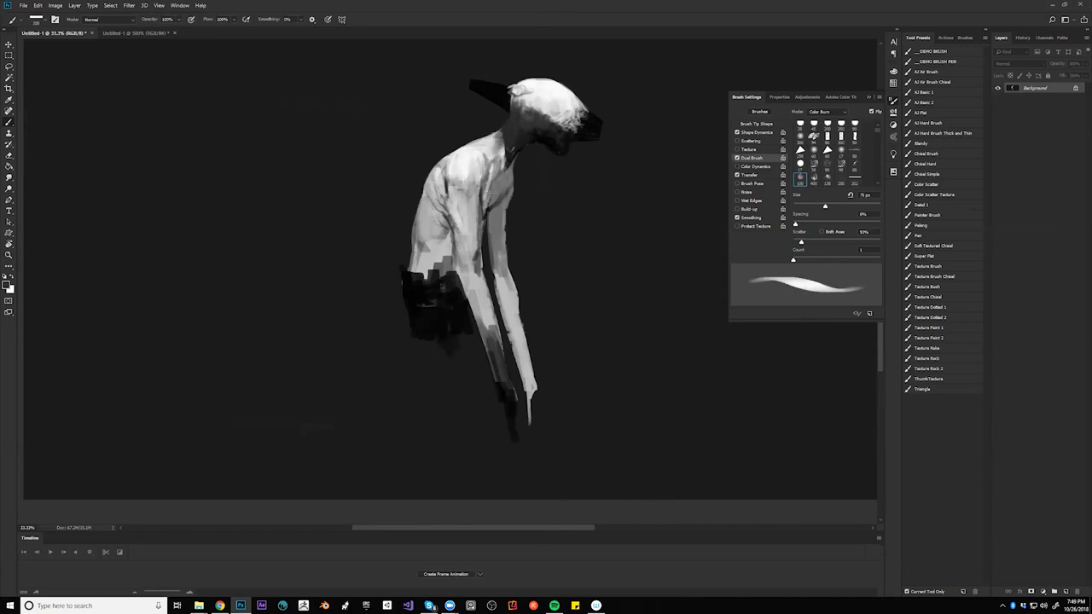
- Tone down the bright highlights on the shoulder and upper back with gray strokes
key("bracketleft")
key("bracketleft")
key("bracketleft")
key("bracketleft")
key("bracketleft")
key("bracketleft")
key("bracketleft")
key("bracketleft")
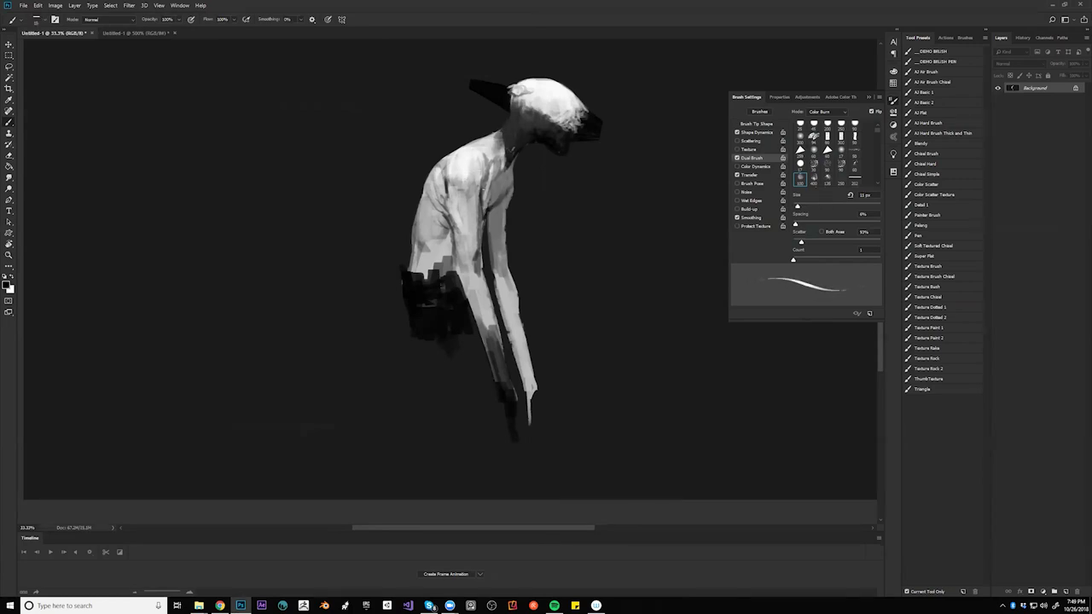
key("bracketright")
key("bracketright")
key("bracketright")
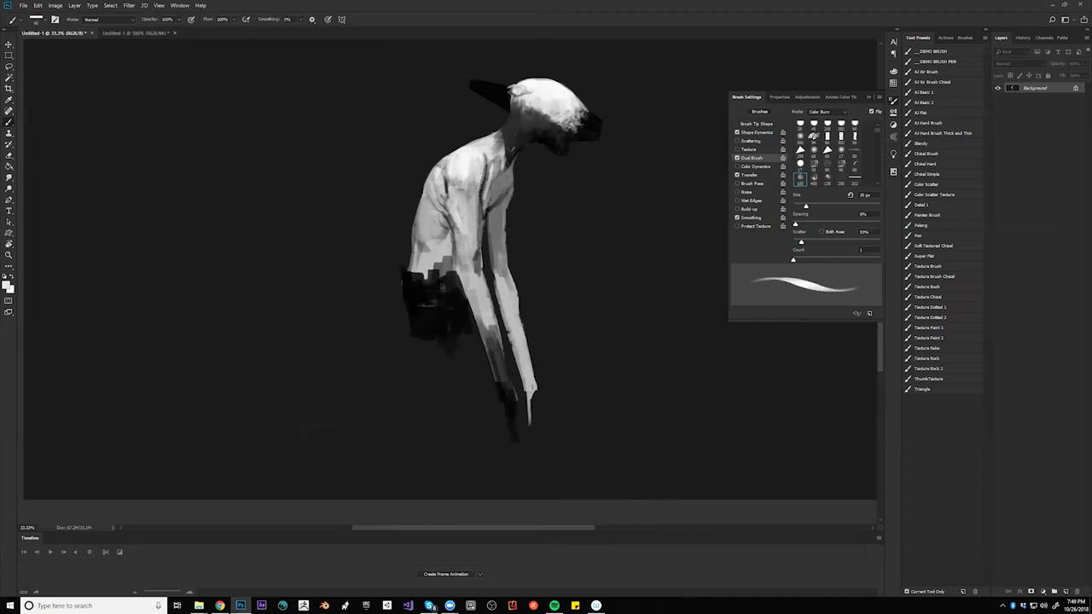
key("bracketright")
key("bracketright")
key("bracketright")
key("bracketright")
key("bracketright")
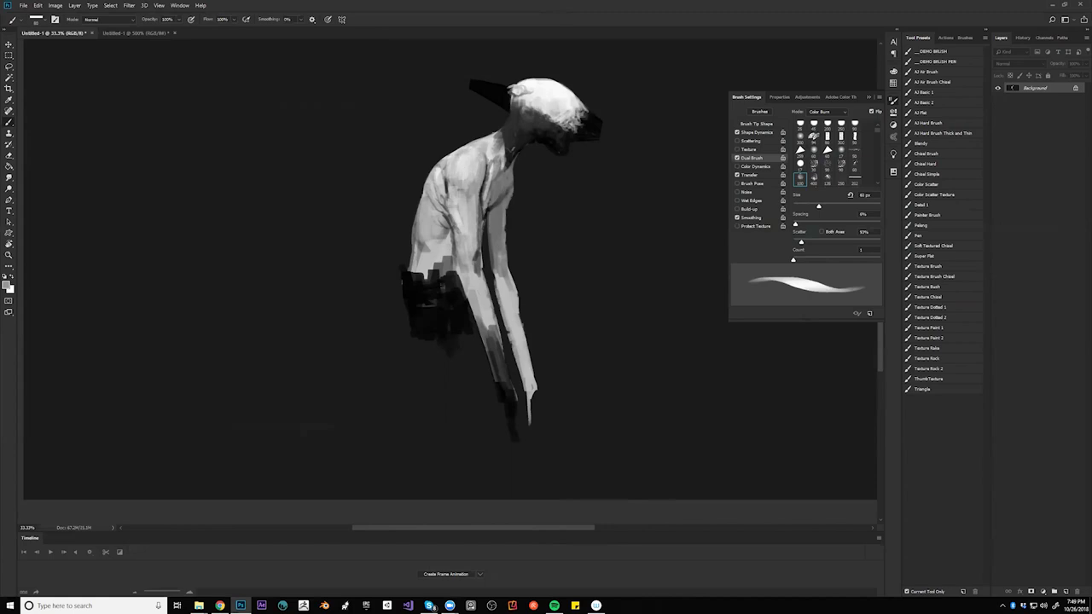
- Shade the ribs beside the near upper arm with a gray stroke, and refine the edge with a smaller brush
left_click_drag(452, 197, 448, 228)
key("d")
key("bracketleft")
key("bracketleft")
key("bracketleft")
key("bracketleft")
key("bracketleft")
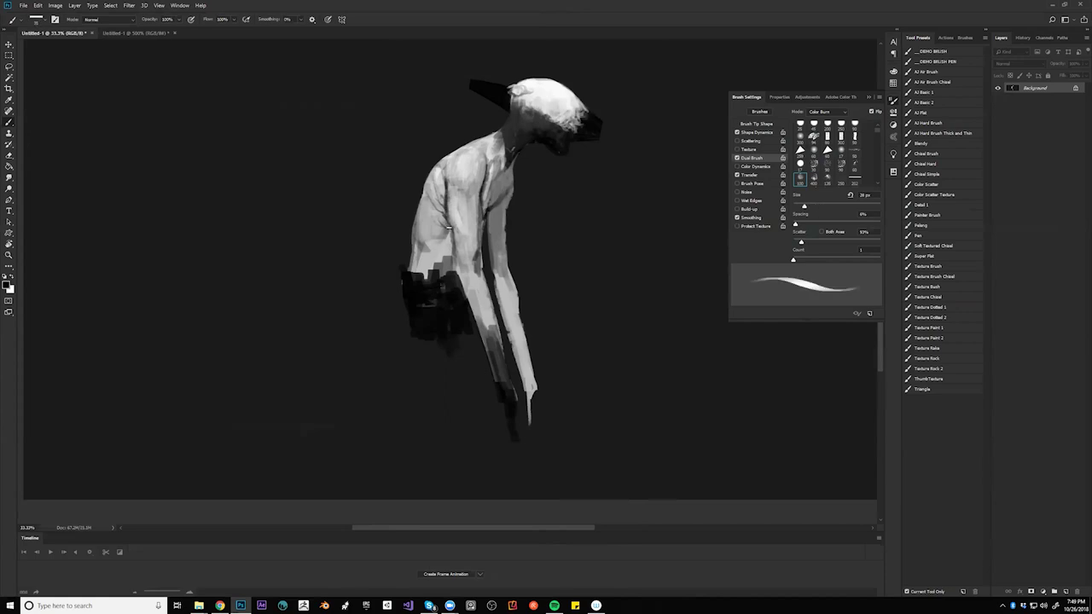
- Blend the side of the torso beside the near arm and down to the waist with gray strokes
key("bracketright")
key("bracketright")
key("bracketright")
key("bracketright")
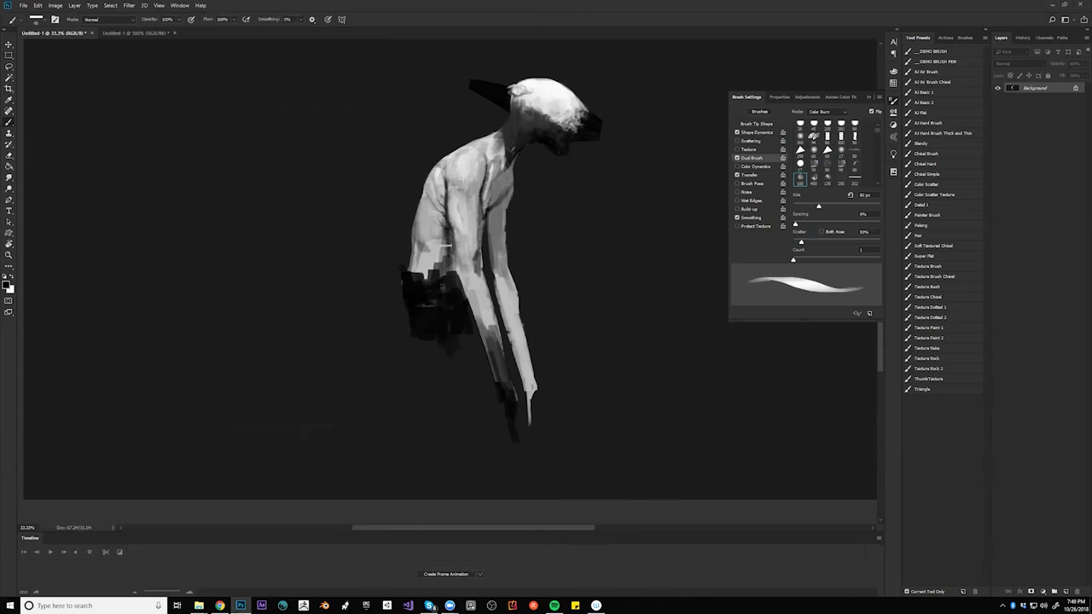
key("bracketleft")
key("bracketleft")
key("bracketleft")
left_click_drag(448, 186, 450, 210)
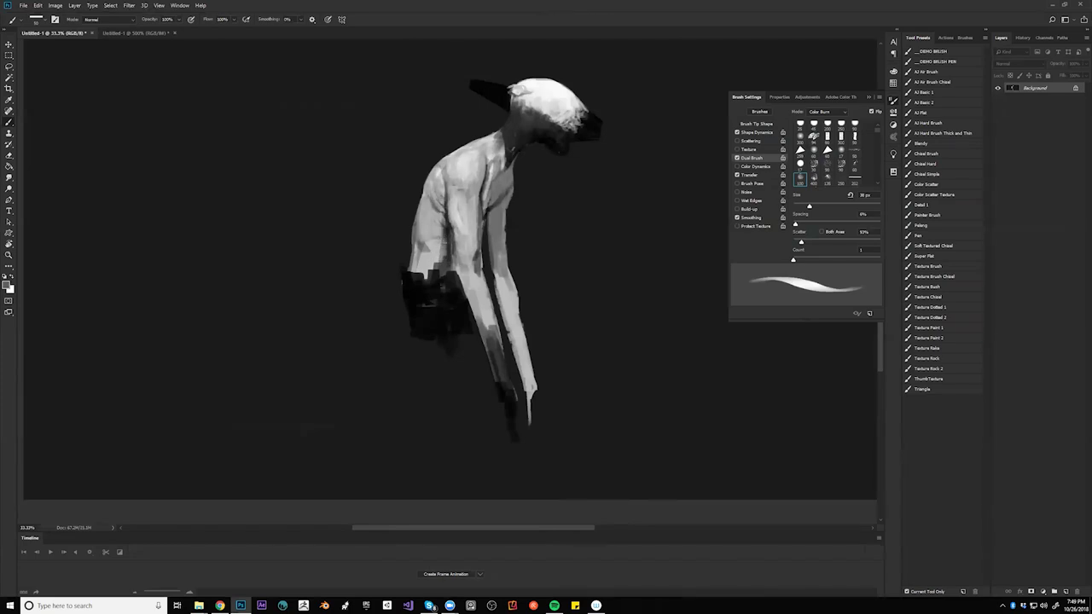
- Flip the canvas horizontally, sample a tone at the throat and paint over the base of the neck with a larger brush
key("ctrl+shift+h")
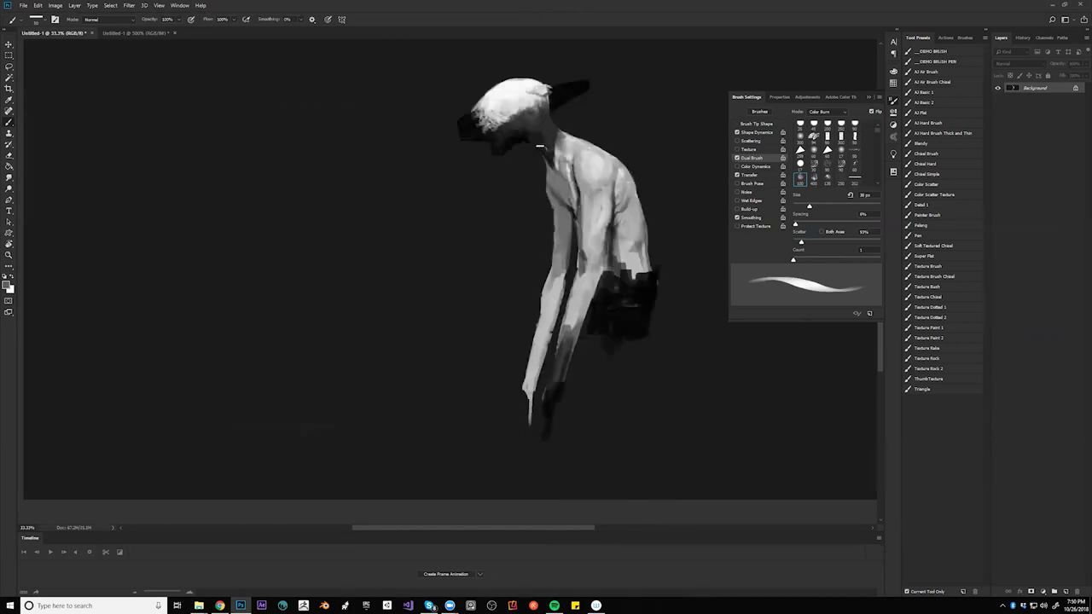
left_click(548, 160, "alt")
key("bracketright")
key("bracketright")
key("bracketright")
key("bracketright")
key("bracketright")
key("bracketright")
key("bracketright")
mouse_move(563, 152)
left_mouse_down()
mouse_move(566, 143)
mouse_move(563, 151)
left_mouse_up()
- Refine the front edge of the neck and upper chest with a smaller brush
key("bracketleft")
key("bracketleft")
key("bracketleft")
key("bracketleft")
key("bracketleft")
key("bracketleft")
key("bracketleft")
key("bracketleft")
key("bracketleft")
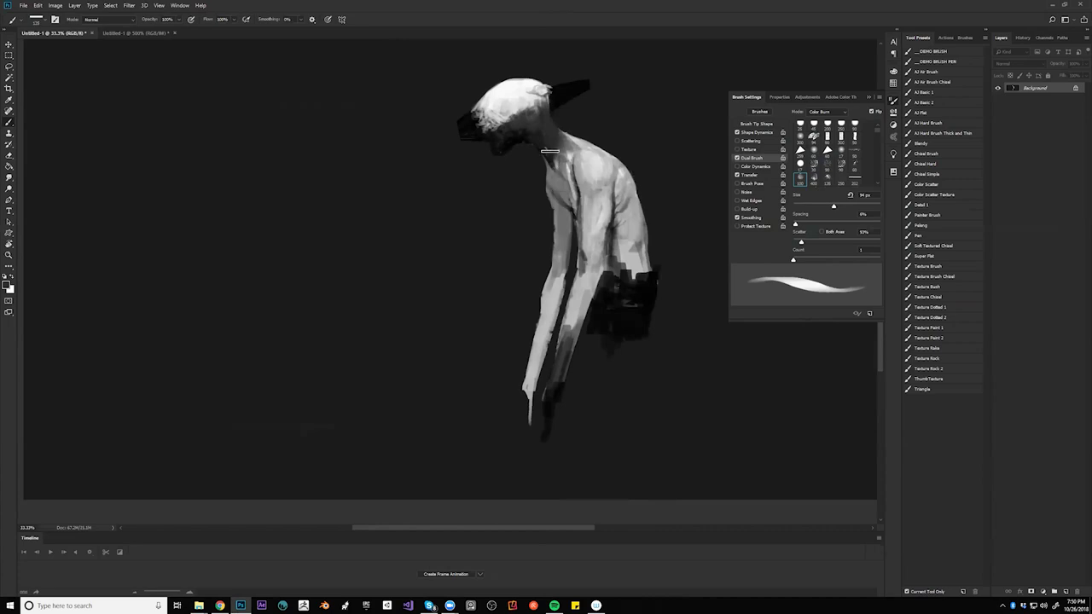
key("bracketright")
key("bracketright")
key("bracketright")
key("bracketright")
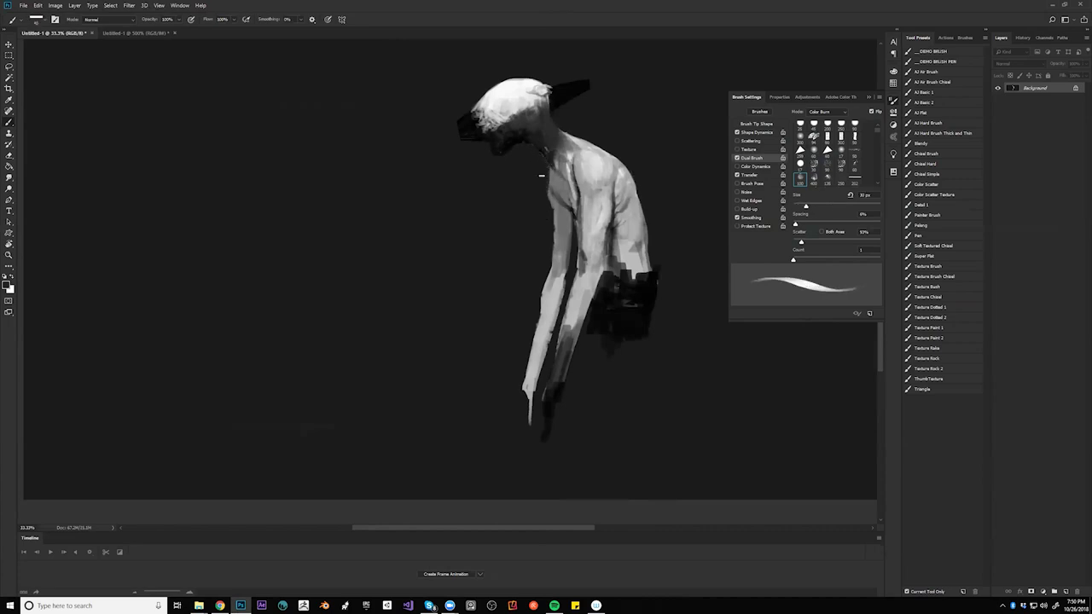
- Flip the canvas horizontally and rework the chest beside the far arm with a sampled gray
key("z")
left_click(537, 244, "alt")
key("F2")
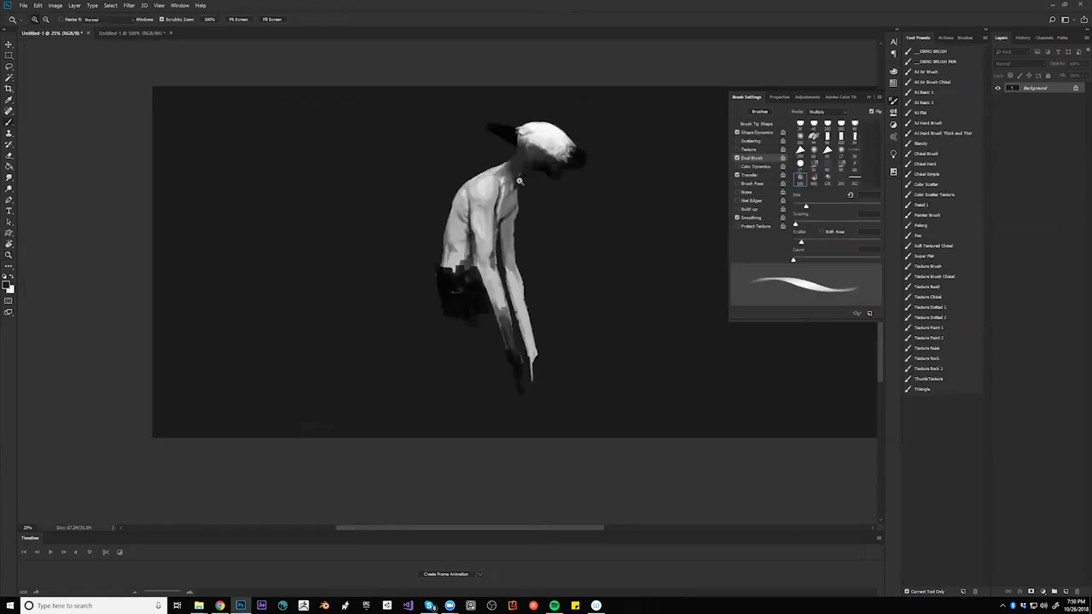
key("z")
left_click(517, 196)
key("b")
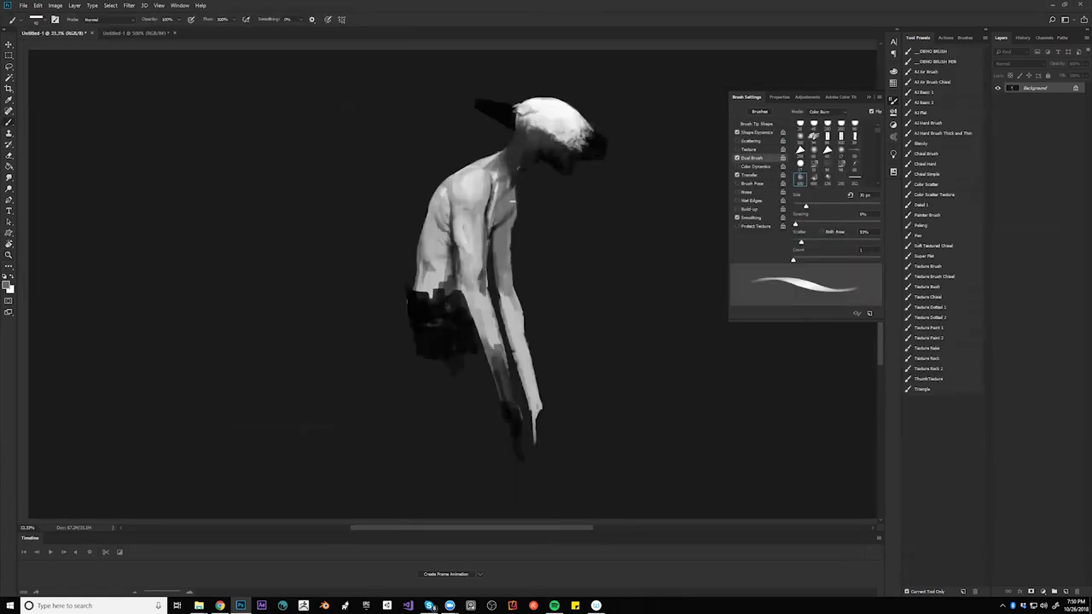
key("d")
left_click(504, 210, "alt")
key("]")
key("]")
key("bracketleft")
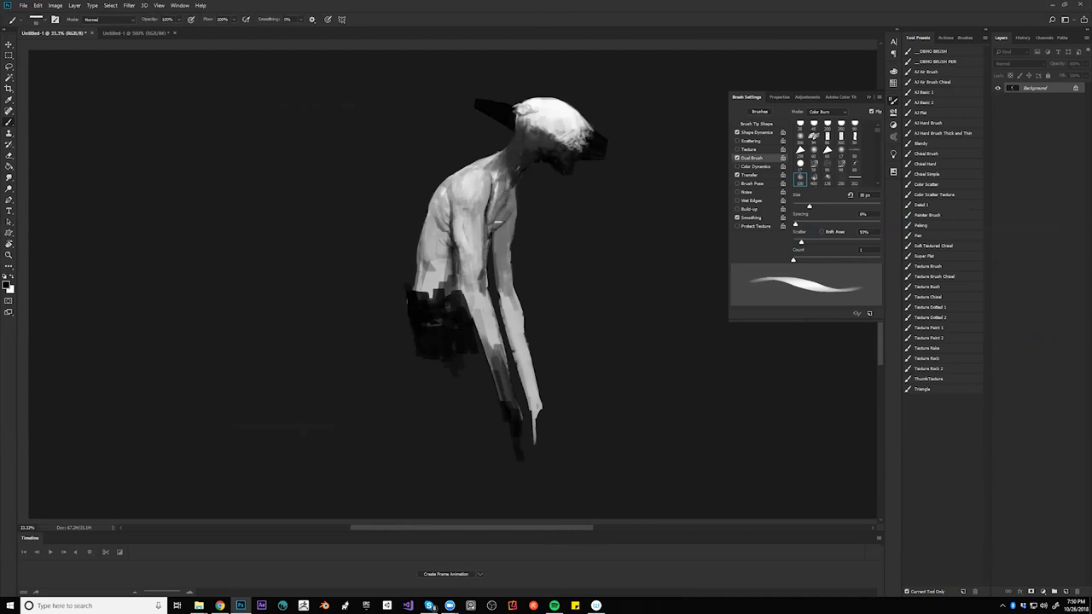
- Darken the near shoulder with a broad gray stroke using a much larger brush
key("bracketleft")
key("bracketright")
key("bracketright")
key("bracketright")
key("bracketright")
key("bracketright")
key("bracketright")
key("bracketright")
key("bracketright")
mouse_move(481, 187)
left_mouse_down()
mouse_move(465, 189)
mouse_move(470, 200)
left_mouse_up()
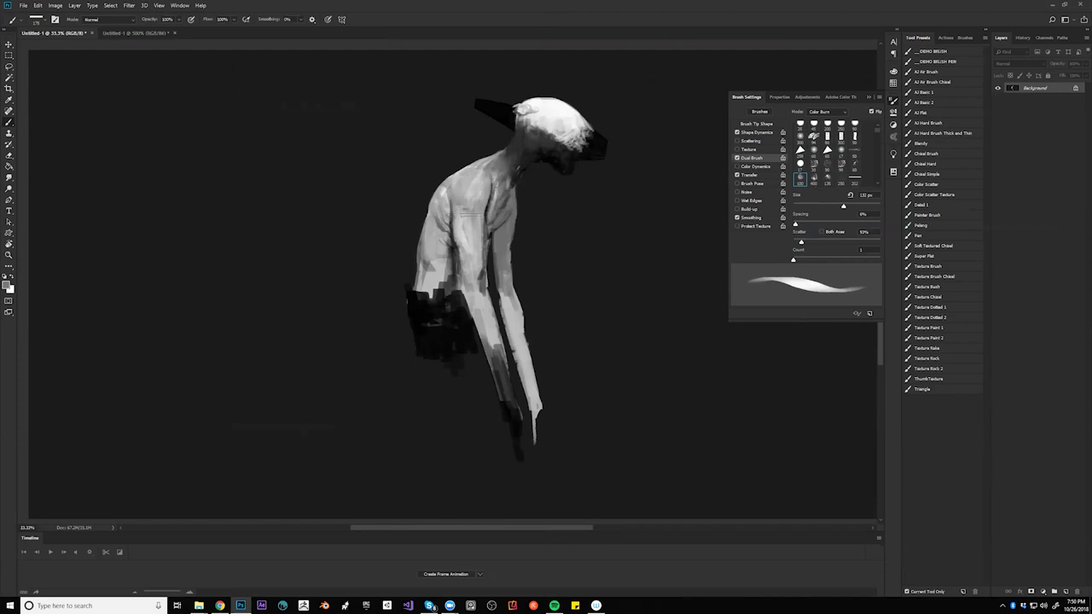
- Cover the dark patch on the near forearm with a gray sampled from the arm, using a smaller brush
key("bracketleft")
key("bracketleft")
key("bracketleft")
key("bracketleft")
left_click(488, 324, "alt")
mouse_move(490, 346)
left_mouse_down()
mouse_move(503, 370)
mouse_move(491, 360)
left_mouse_up()
left_click(491, 332, "alt")
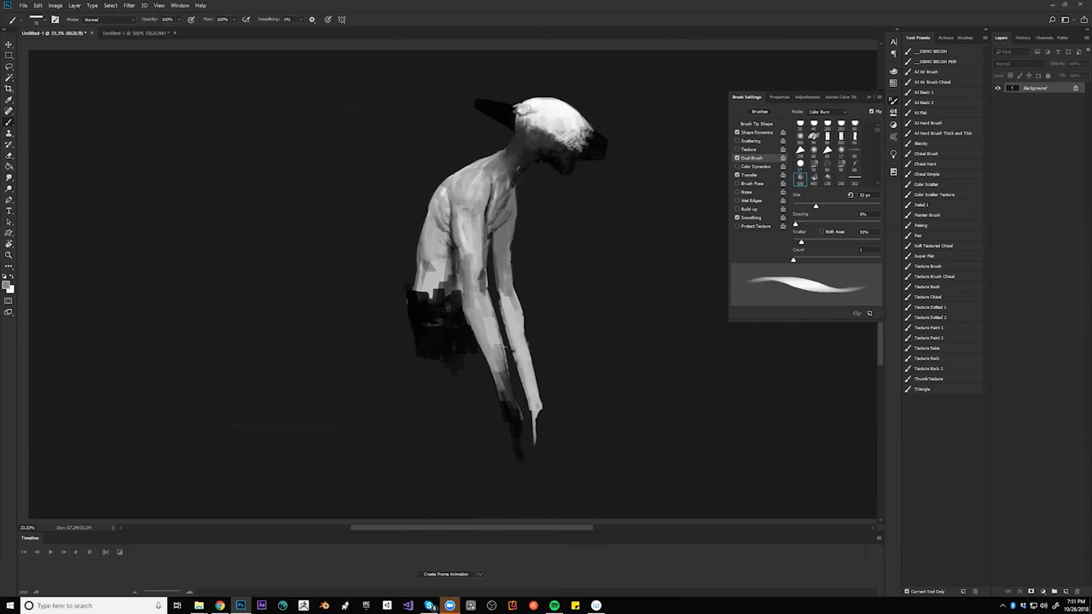
- Clean up the inner edge of the near forearm along the gap between the arms with a fine dark brush
key("bracketleft")
key("bracketleft")
key("bracketleft")
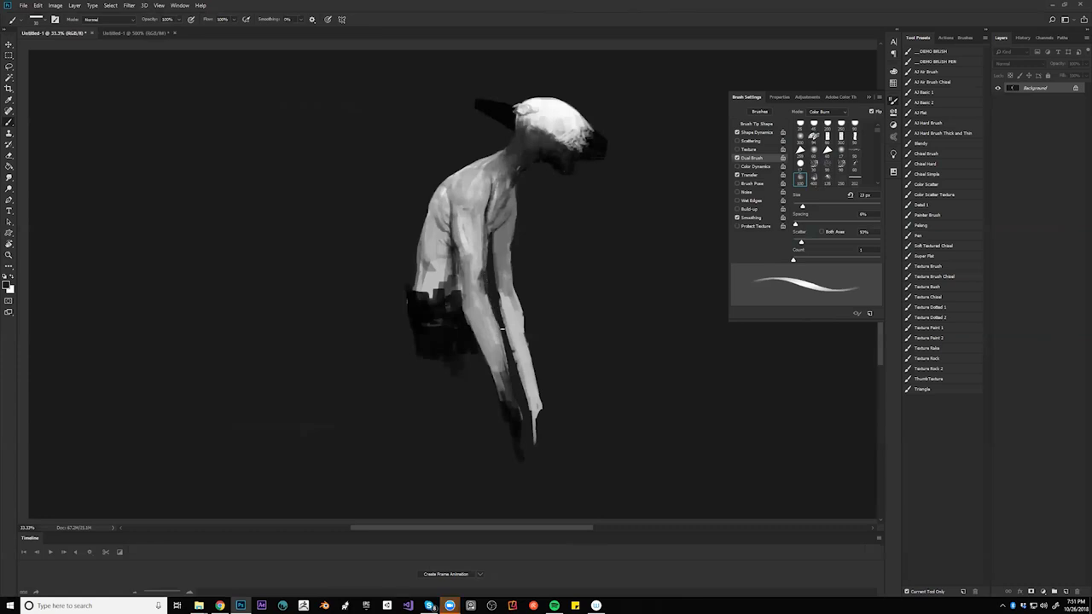
key("bracketright")
key("bracketright")
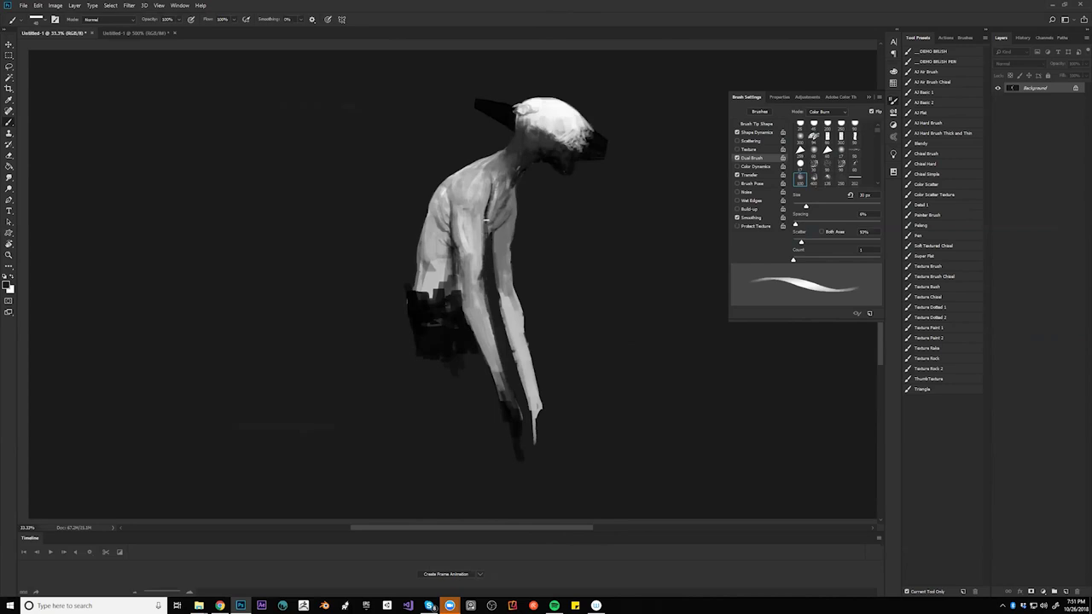
- Paint light gray over the lower torso just above the shorts with a larger brush
key("bracketright")
key("bracketright")
key("bracketright")
key("bracketright")
key("bracketright")
key("bracketleft")
mouse_move(449, 291)
left_mouse_down()
mouse_move(431, 267)
mouse_move(421, 285)
mouse_move(423, 258)
mouse_move(448, 298)
left_mouse_up()
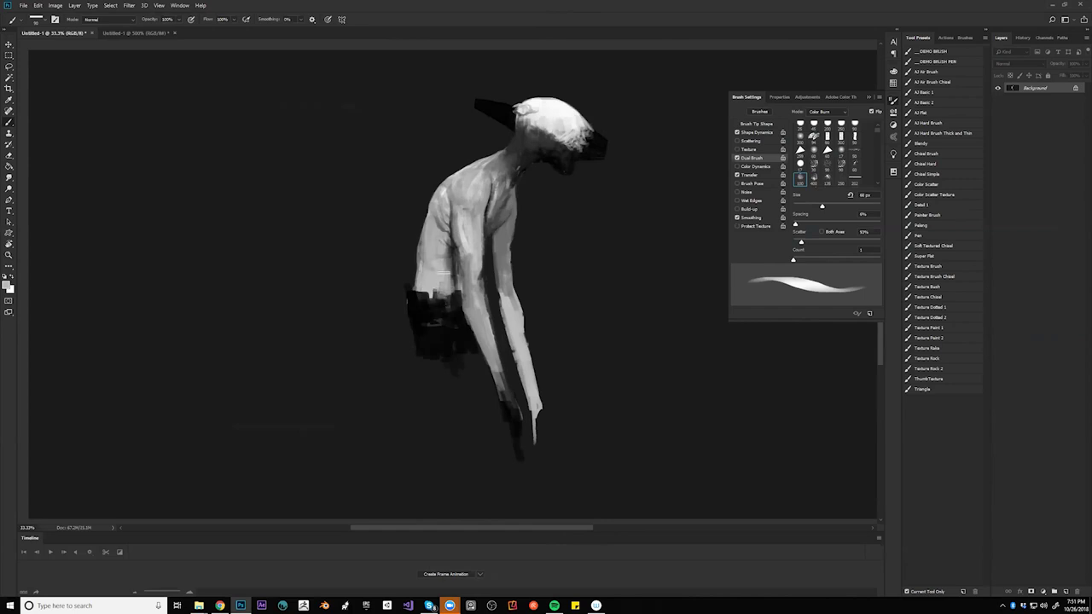
- Soften the shading on the side of the ribs beside the near arm with a light gray stroke
key("bracketleft")
key("bracketleft")
key("bracketleft")
key("bracketleft")
key("bracketright")
key("bracketright")
key("bracketright")
key("bracketright")
mouse_move(445, 244)
left_mouse_down()
mouse_move(449, 271)
mouse_move(450, 249)
left_mouse_up()
- Flip the canvas horizontally and reshape the near elbow with strokes from a smaller brush
left_click(459, 323, "alt")
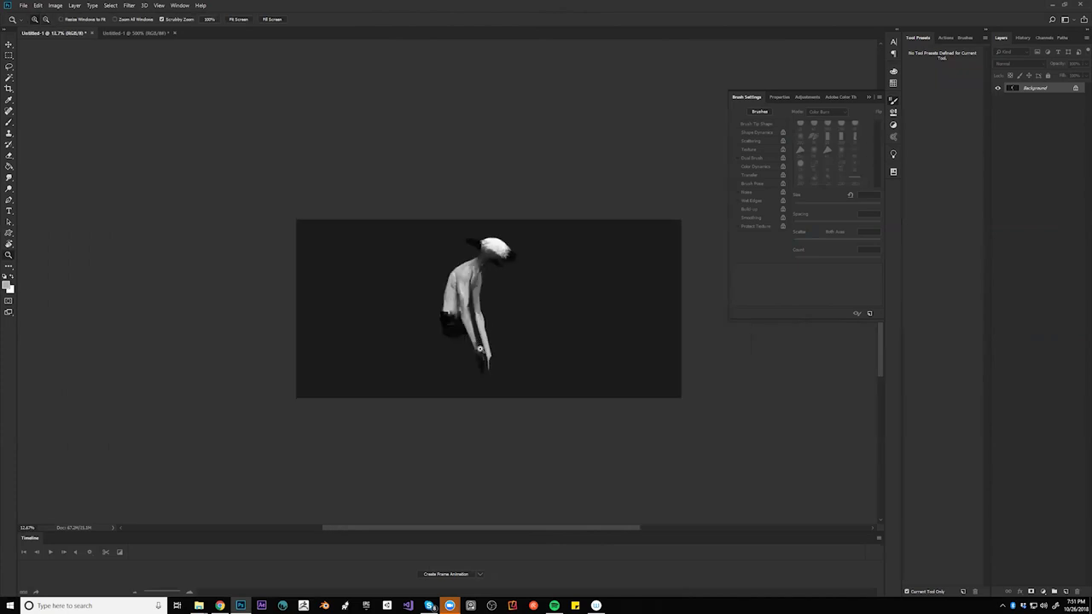
key("ctrl+shift+h")
double_click(504, 305)
scroll(503, 305, "up", 1)
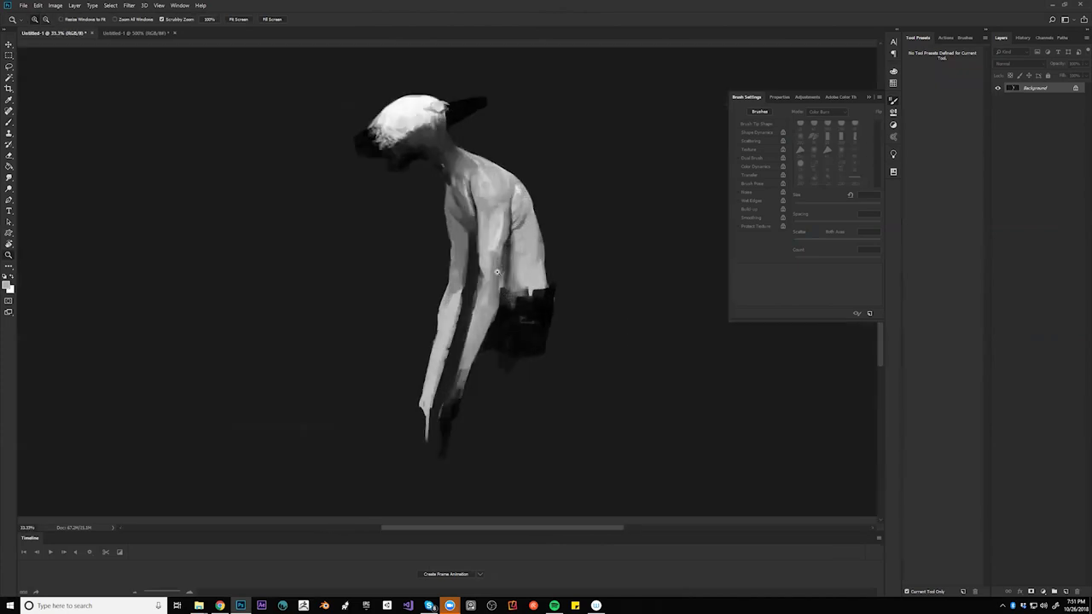
key("b")
key("bracketleft")
key("bracketleft")
key("bracketleft")
mouse_move(495, 269)
left_mouse_down()
mouse_move(481, 297)
mouse_move(492, 295)
mouse_move(492, 306)
mouse_move(498, 292)
left_mouse_up()
left_click_drag(500, 291, 491, 309)
left_click(506, 314, "alt")
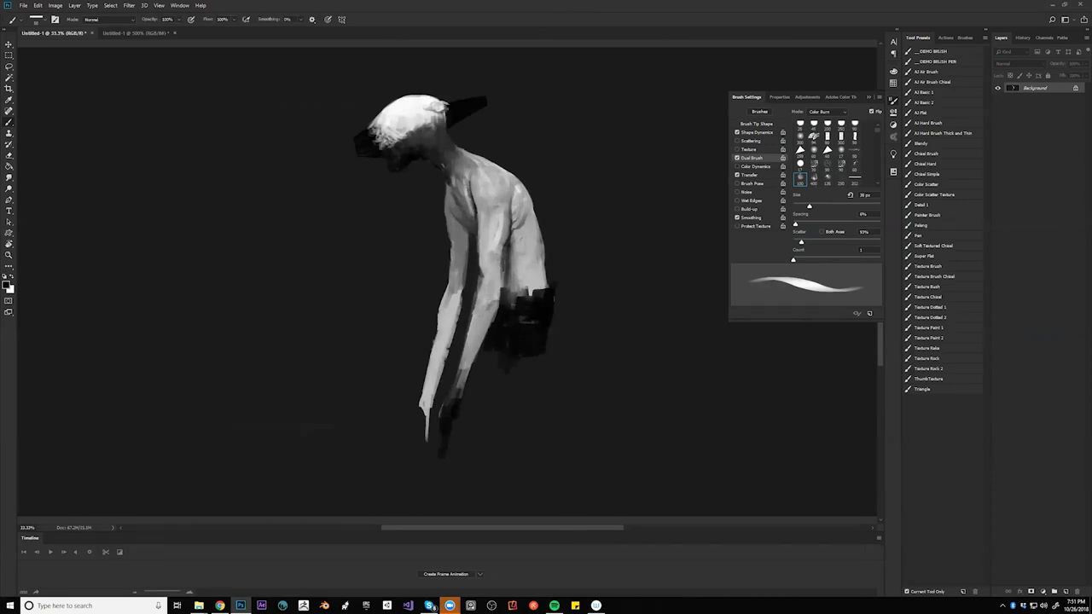
- Blend the near arm around the elbow with sampled gray, and refine its edge against the shorts with a finer brush
key("x")
left_click(491, 301, "alt")
left_click_drag(491, 267, 484, 296)
left_click(506, 314, "alt")
key("bracketleft")
key("bracketleft")
key("bracketleft")
key("bracketleft")
key("bracketleft")
key("bracketleft")
key("bracketleft")
key("bracketright")
key("bracketright")
key("bracketright")
key("bracketright")
key("bracketright")
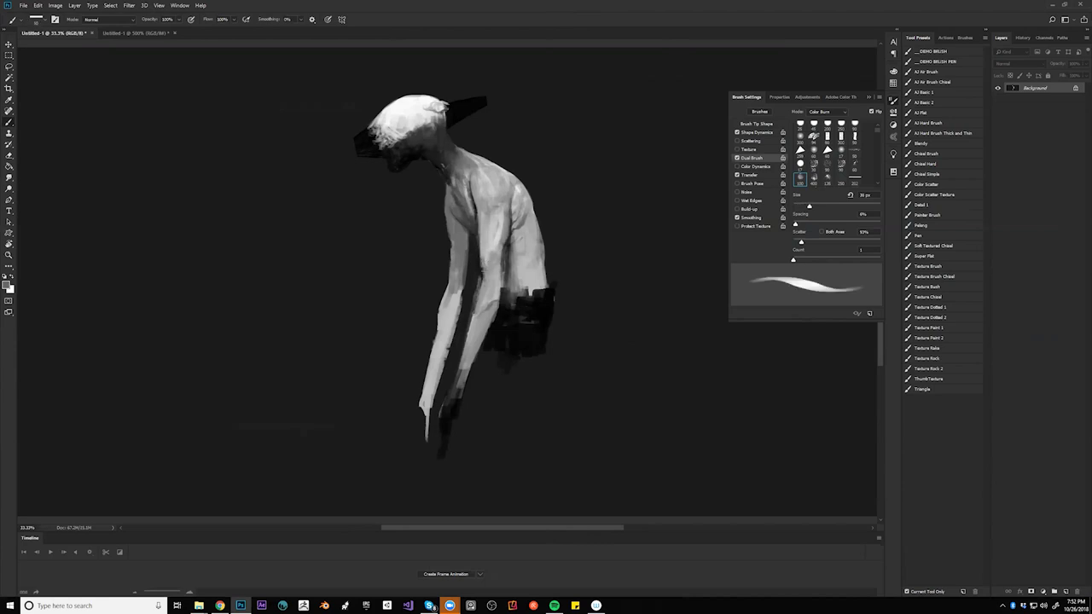
- Add a gray stroke across the chest at the near upper arm, and flip the canvas horizontally
left_click_drag(474, 202, 484, 202)
key("ctrl+shift+h")
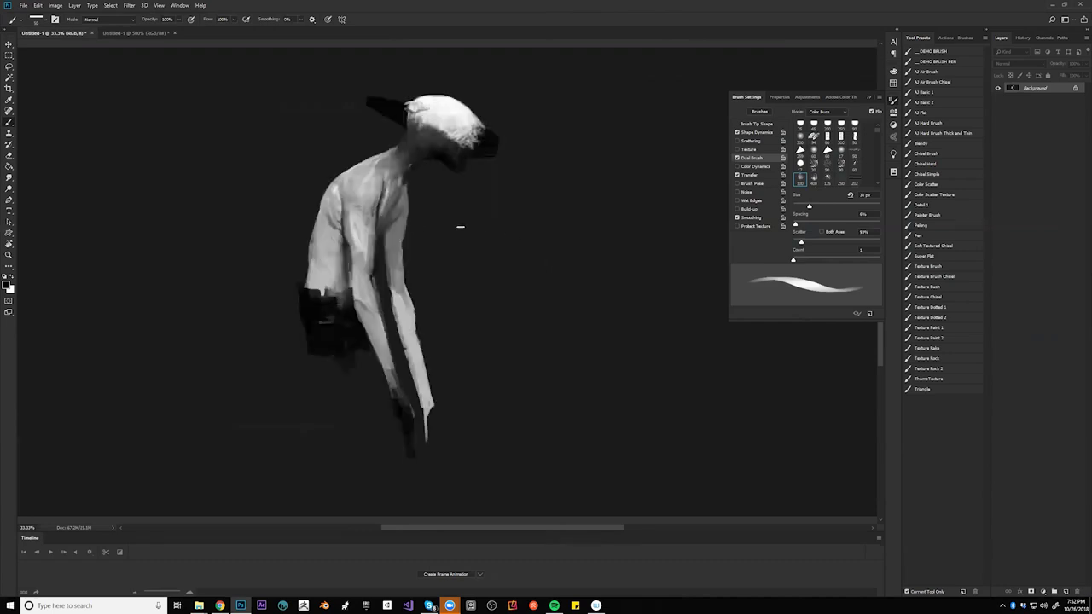
left_click_drag(495, 218, 644, 201)
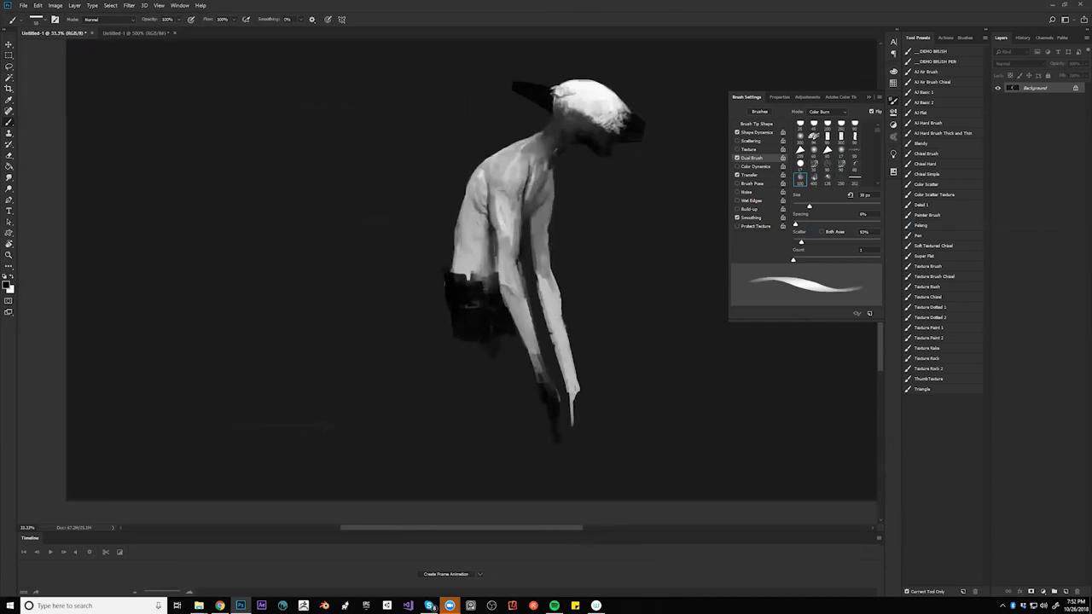
- Shade the near shoulder with a sampled mid gray using a larger brush
key("bracketright")
key("bracketright")
key("bracketright")
key("bracketright")
key("bracketright")
left_click(505, 216, "alt")
left_click_drag(500, 175, 506, 194)
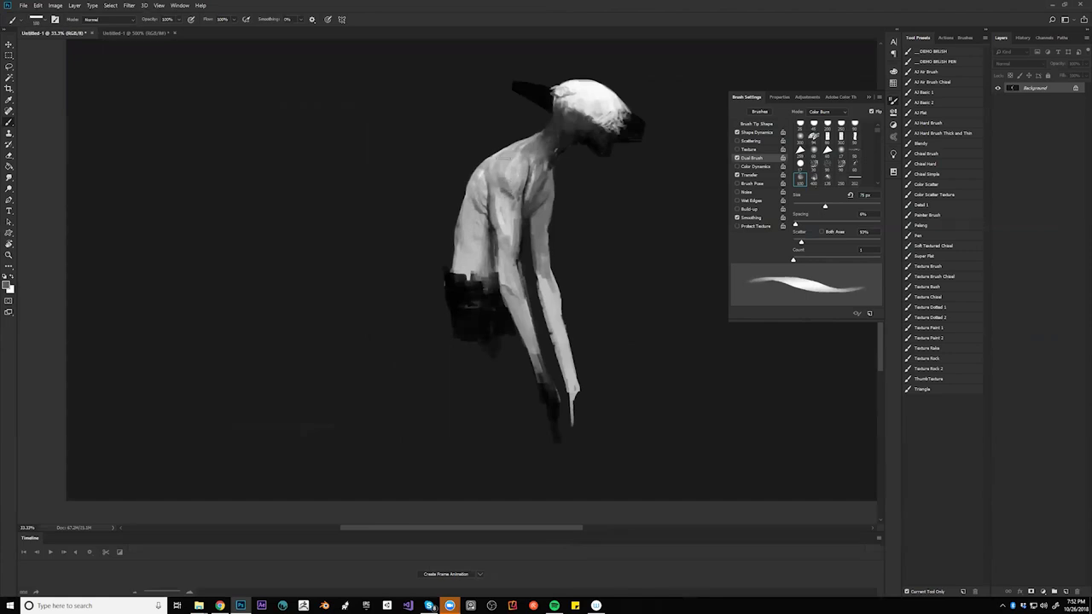
- Refine the ribs and the lower side of the torso with short gray strokes from a smaller brush
key("bracketleft")
key("bracketleft")
key("bracketleft")
key("bracketleft")
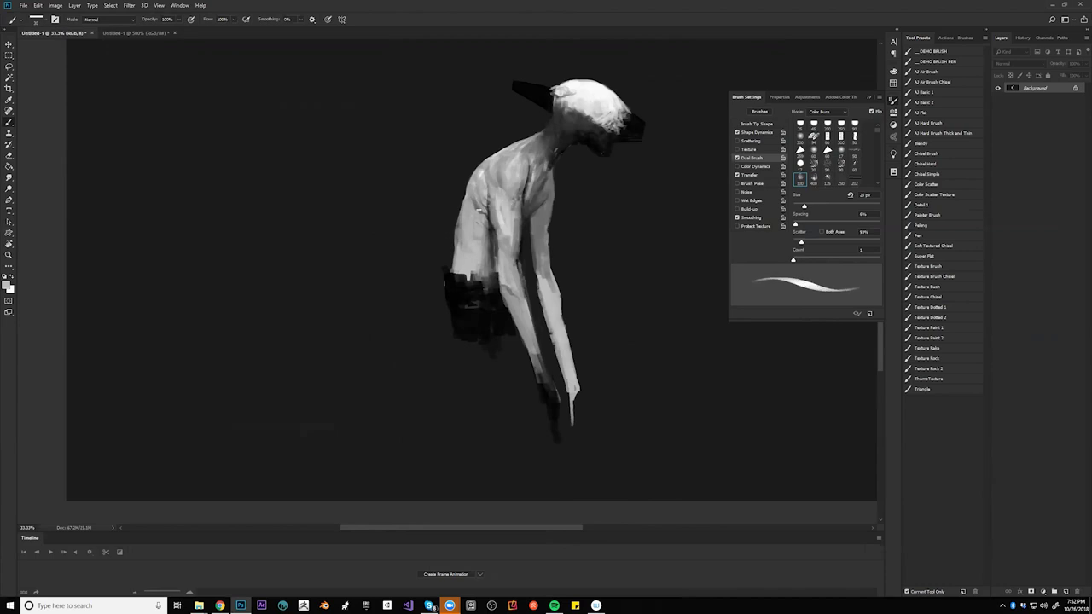
key("bracketright")
key("bracketright")
key("bracketright")
key("bracketright")
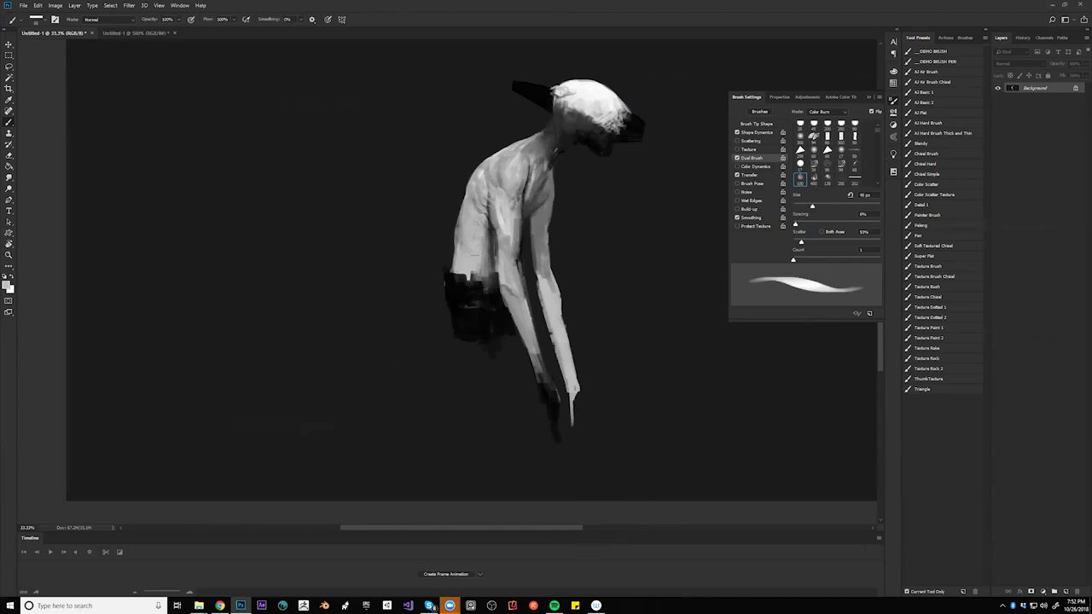
key("bracketleft")
key("d")
mouse_move(458, 239)
left_mouse_down()
mouse_move(478, 255)
mouse_move(464, 264)
left_mouse_up()
- Blend sampled gray into the lower torso with a larger brush, and flip the canvas horizontally
left_click(462, 236, "alt")
key("bracketright")
key("bracketright")
key("bracketright")
key("bracketright")
key("bracketright")
key("bracketleft")
key("z")
left_click(497, 269, "alt")
left_click(497, 268, "alt")
left_click(496, 268, "alt")
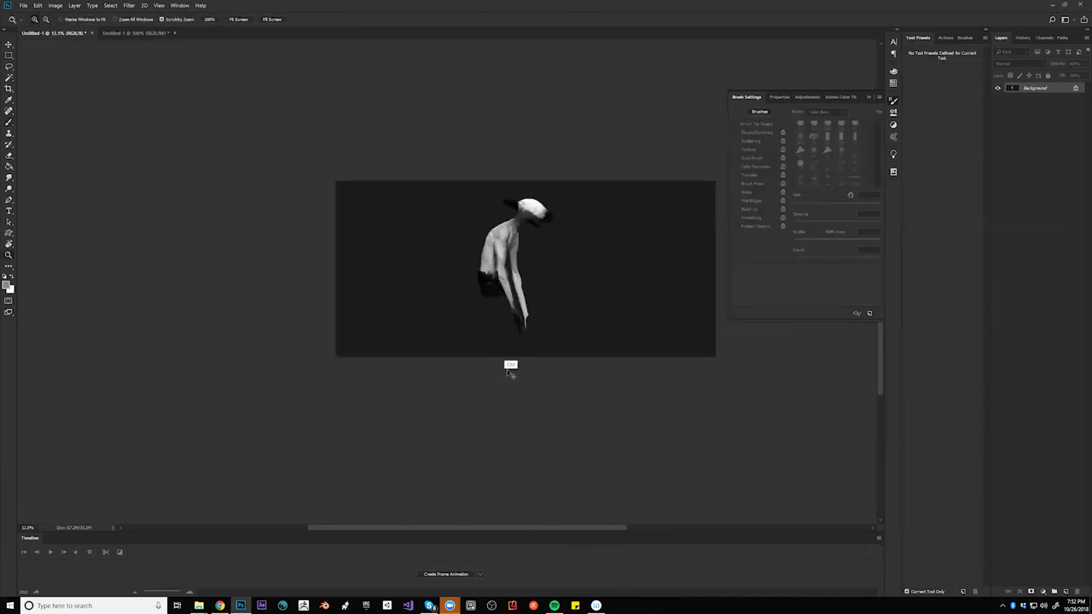
key("ctrl+shift+h")
- Tone down the white head with light gray strokes from a larger brush
left_click(566, 282)
left_click(567, 281)
left_click(566, 281)
left_click(566, 282)
left_click_drag(480, 228, 636, 337)
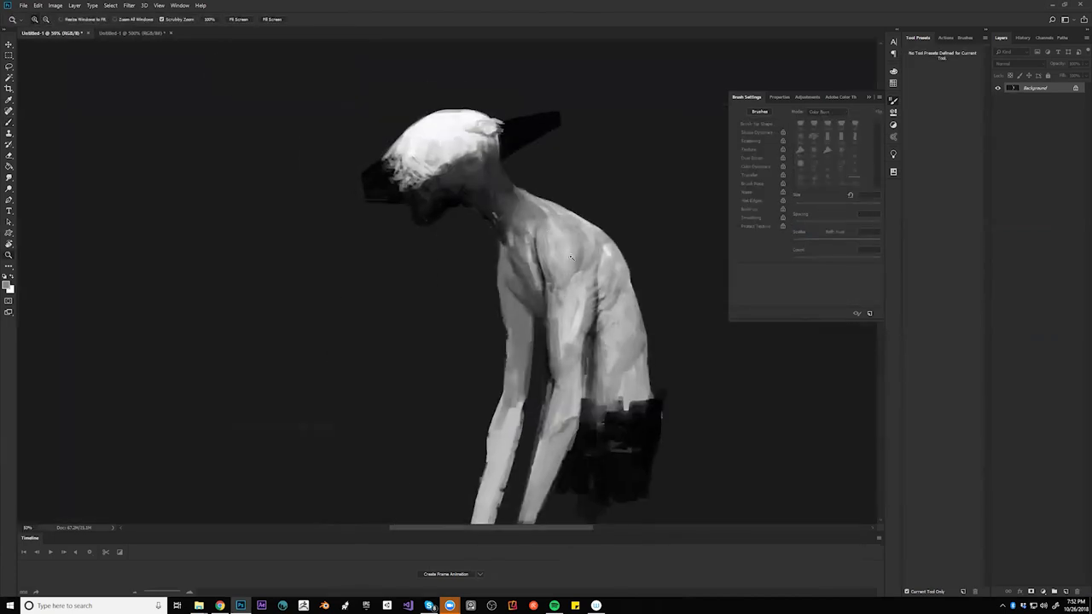
left_click(483, 168, "alt")
left_click(483, 169, "alt")
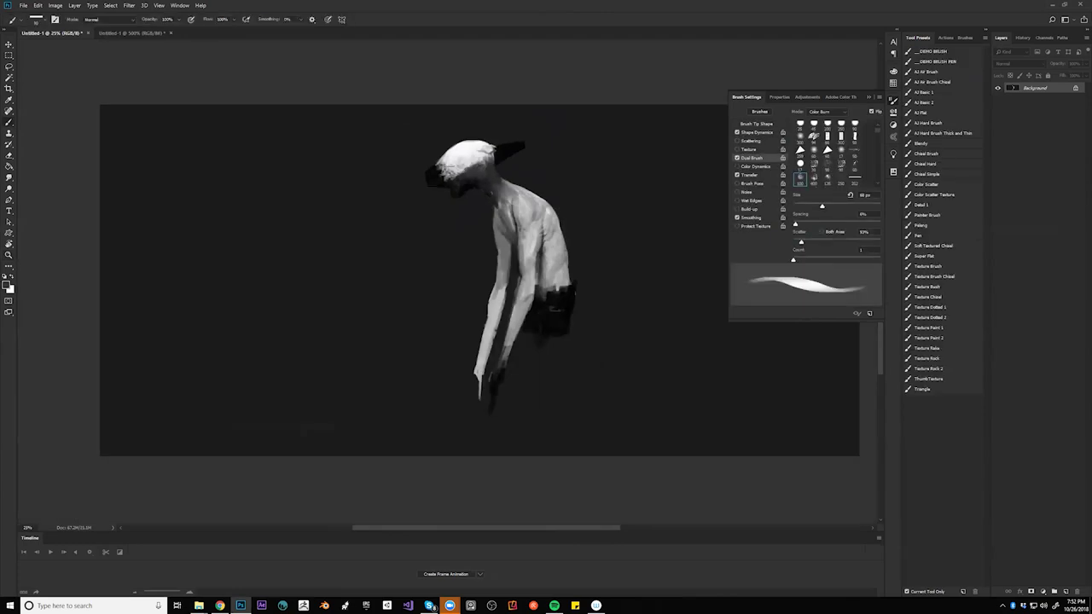
key("bracketright")
key("bracketright")
mouse_move(457, 156)
left_mouse_down()
mouse_move(447, 172)
mouse_move(454, 161)
left_mouse_up()
left_click(474, 155, "alt")
left_click(477, 153, "alt")
key("bracketleft")
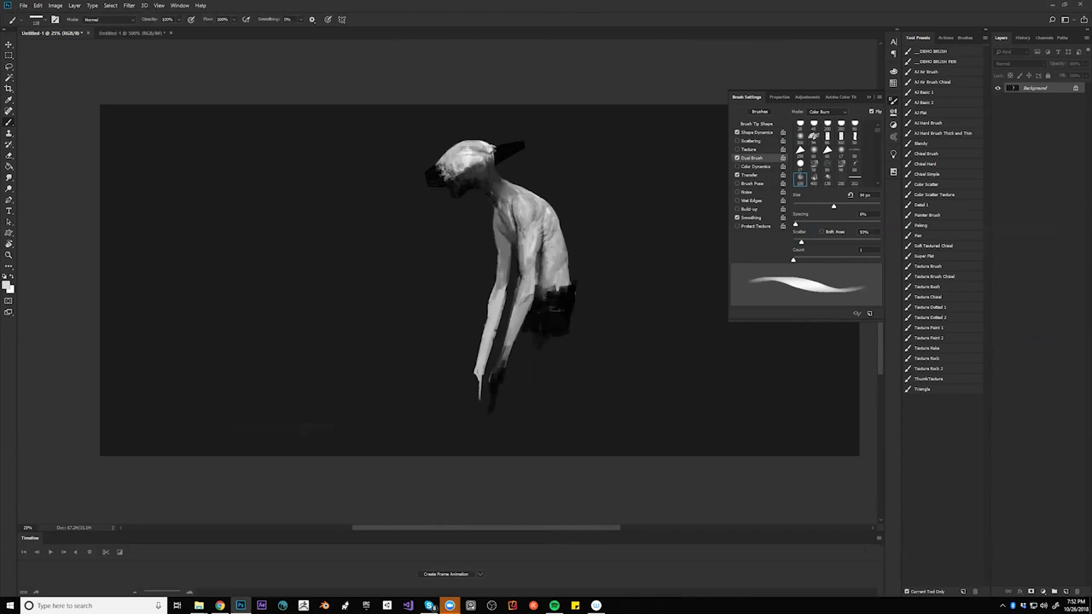
- Sample grays from the head and paint a darker gray band across its crown and side
left_click(456, 175, "alt")
left_click(486, 165, "alt")
left_click(482, 169, "alt")
left_click(475, 168, "alt")
left_click(475, 173, "alt")
left_click(466, 143, "alt")
left_click(465, 150, "alt")
- Paint a black tapered spike hanging below the face with a smaller brush, and flip the canvas horizontally
key("bracketleft")
key("bracketleft")
key("bracketleft")
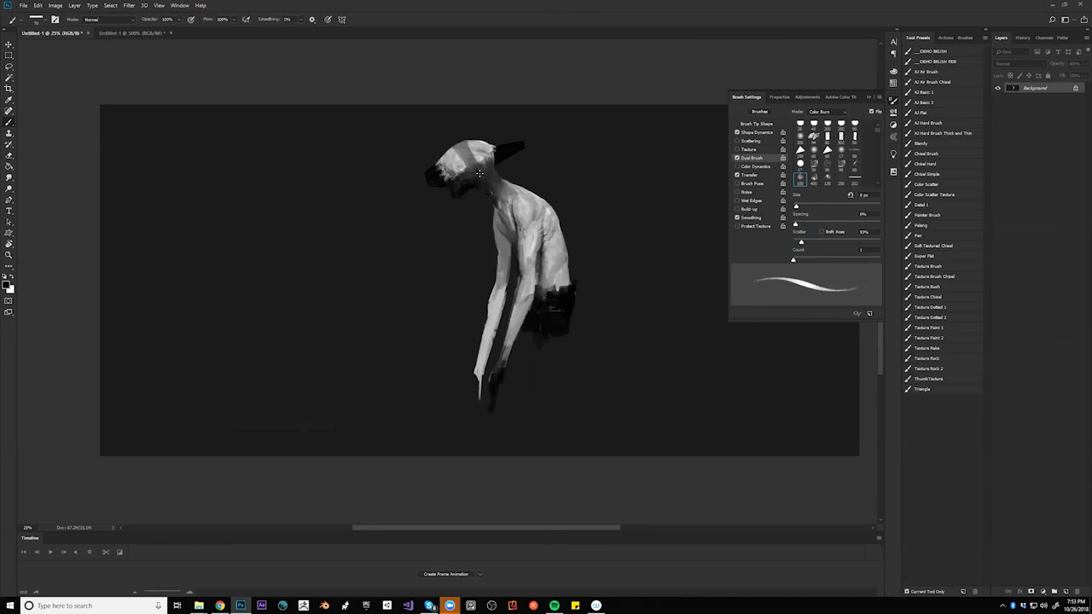
key("bracketright")
key("ctrl+h")
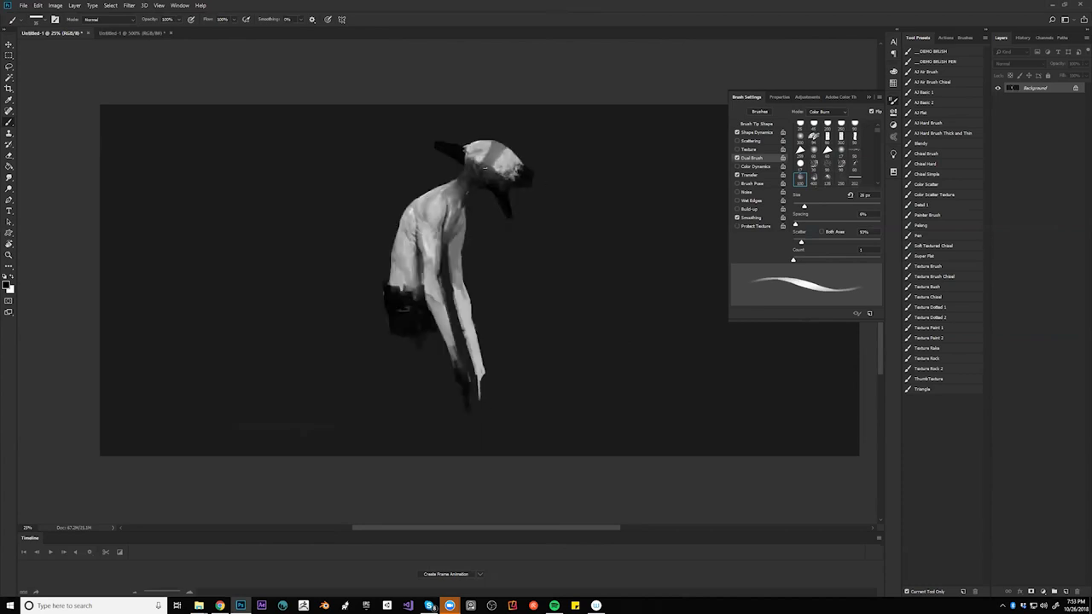
scroll(499, 162, "up", 1)
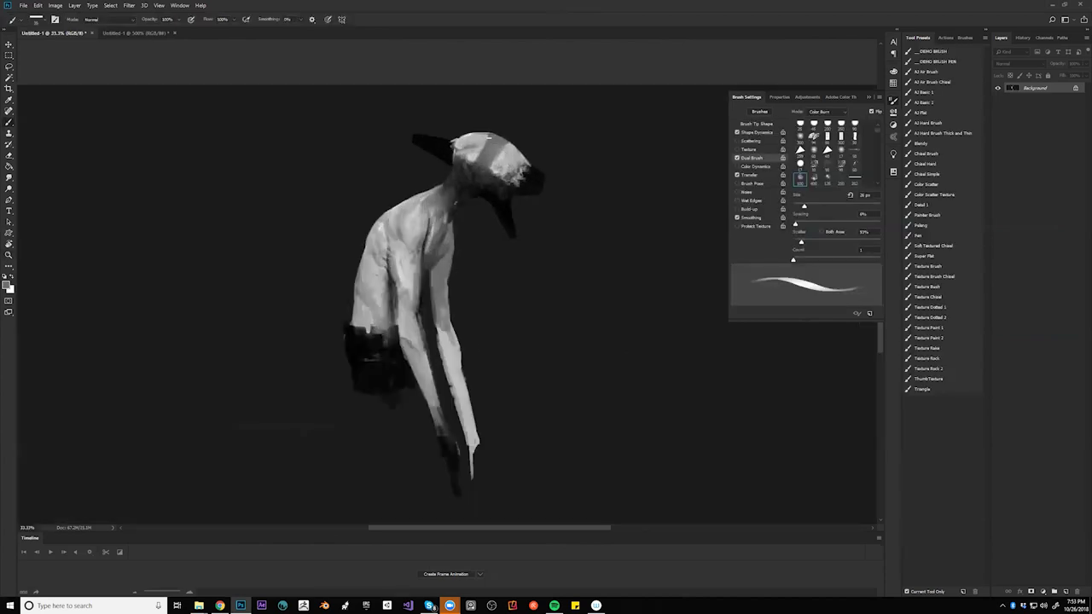
- Sample gray from the back of the head and blend the shading around the band with a larger brush
left_click(470, 164, "alt")
key("bracketright")
key("bracketright")
key("bracketright")
key("bracketright")
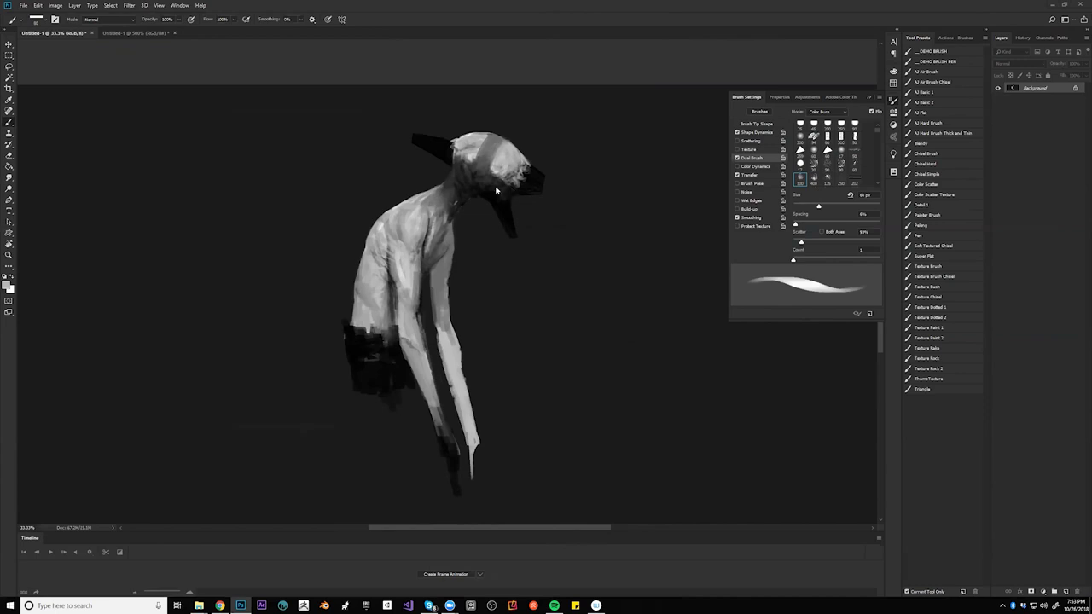
- Paint fine dark and gray strands along the jaw and neck with a smaller brush
scroll(474, 170, "up", 1)
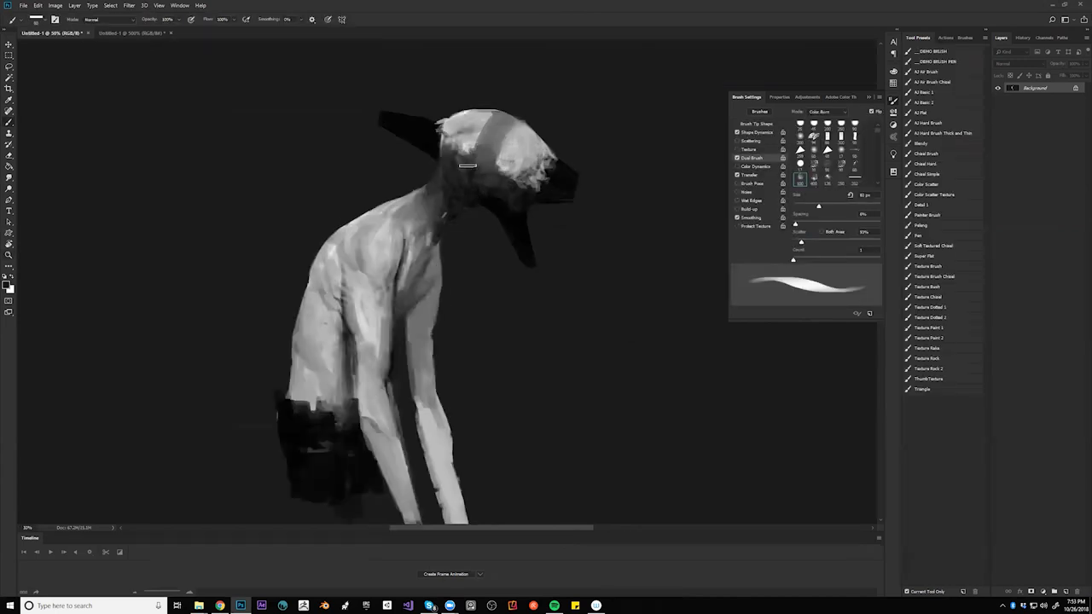
key("bracketleft")
key("bracketleft")
key("bracketleft")
key("bracketleft")
key("bracketleft")
key("bracketleft")
key("bracketleft")
key("bracketleft")
key("bracketleft")
key("bracketright")
key("bracketright")
key("bracketright")
key("bracketright")
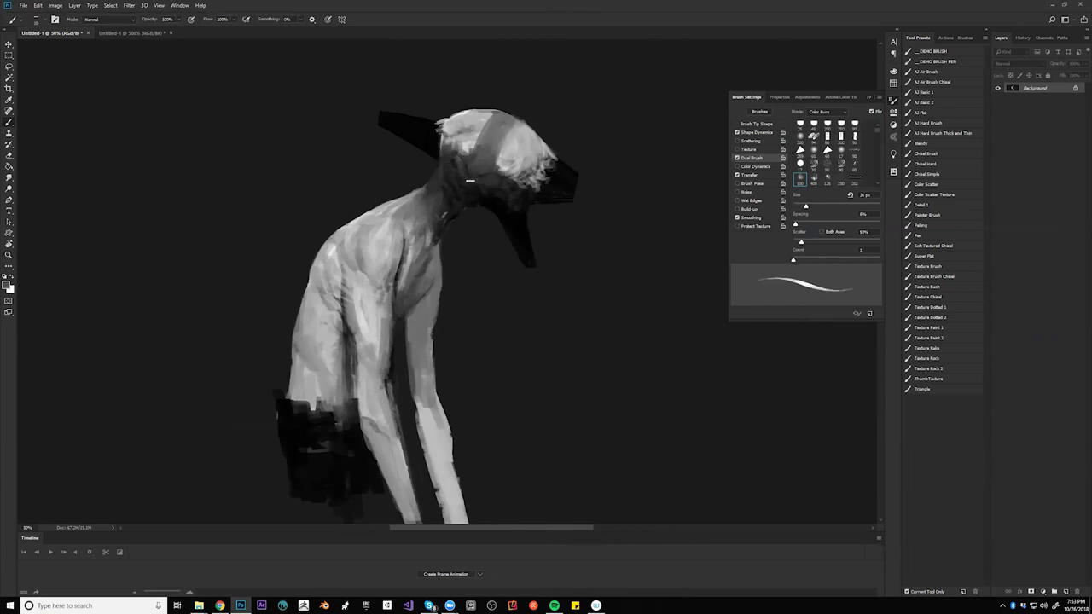
key("bracketright")
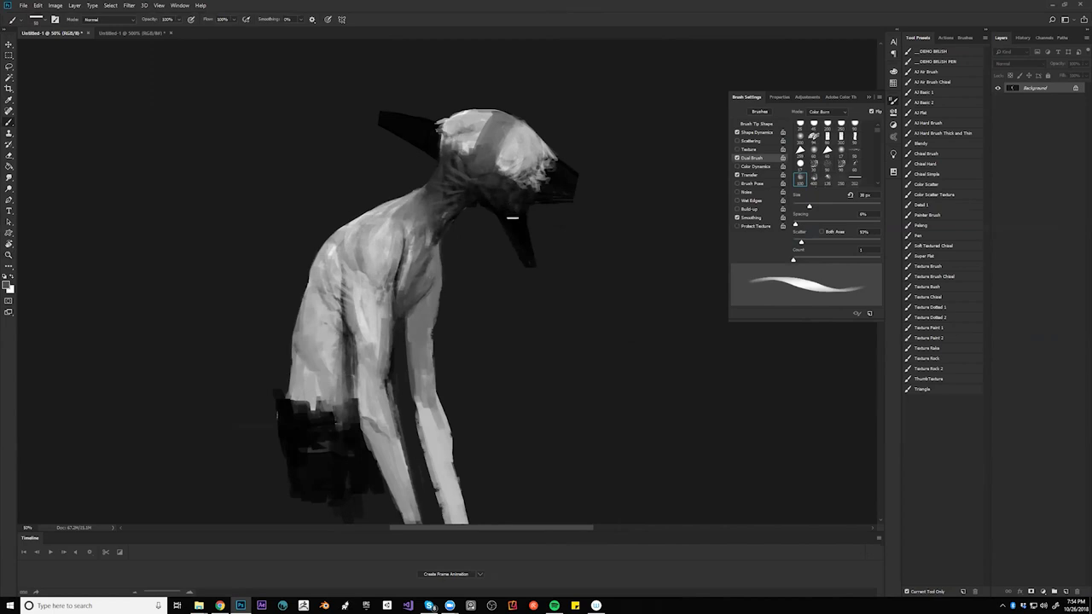
- Blend the gray band into the rest of the head with sampled light gray strokes
key("z")
left_click(525, 234, "alt")
left_click(525, 234, "alt")
left_click(526, 235, "alt")
left_click(534, 241)
left_click(530, 238)
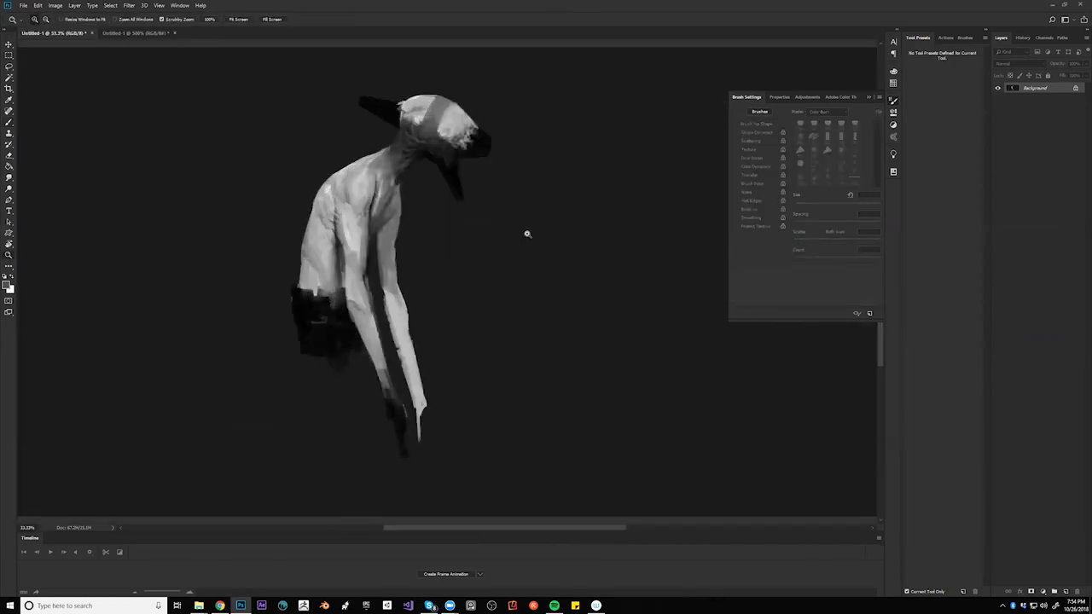
left_click(529, 236)
key("b")
left_click_drag(503, 183, 616, 307)
left_click(497, 183, "alt")
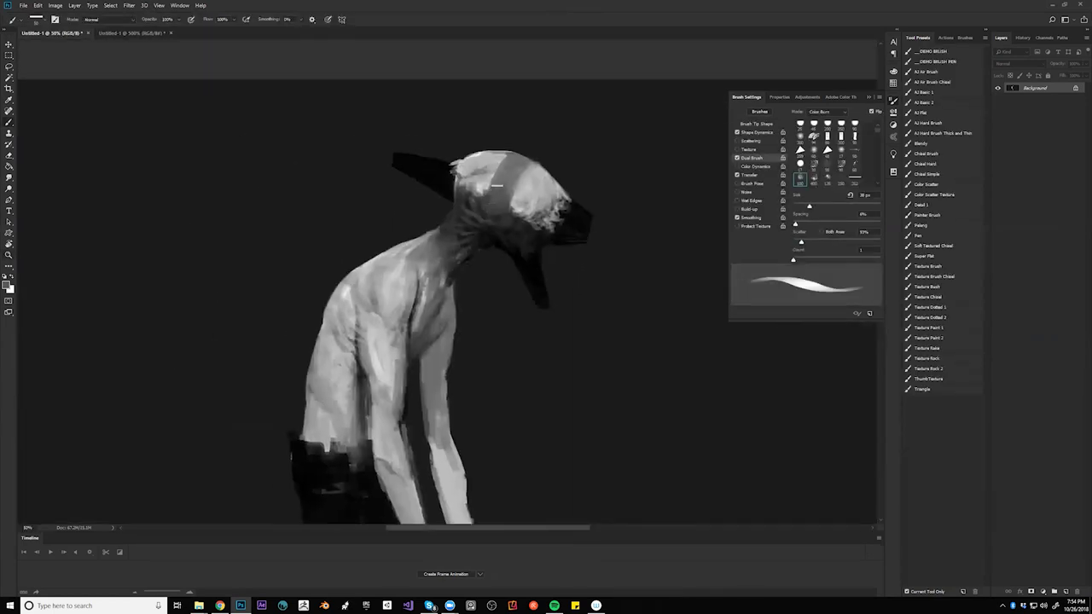
key("bracketright")
mouse_move(523, 159)
left_mouse_down()
mouse_move(501, 156)
mouse_move(525, 172)
left_mouse_up()
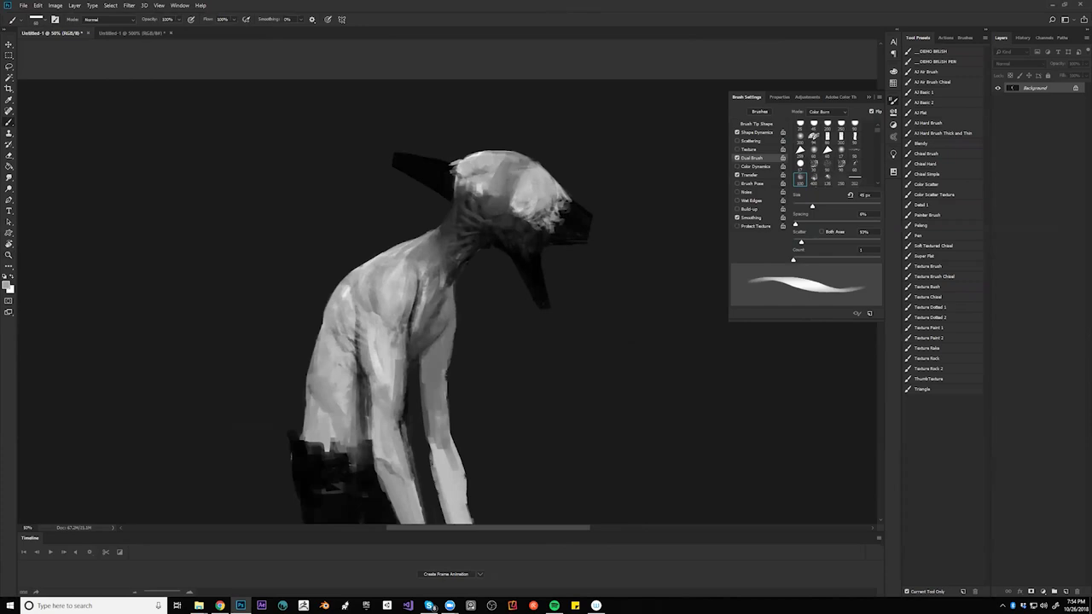
key("bracketleft")
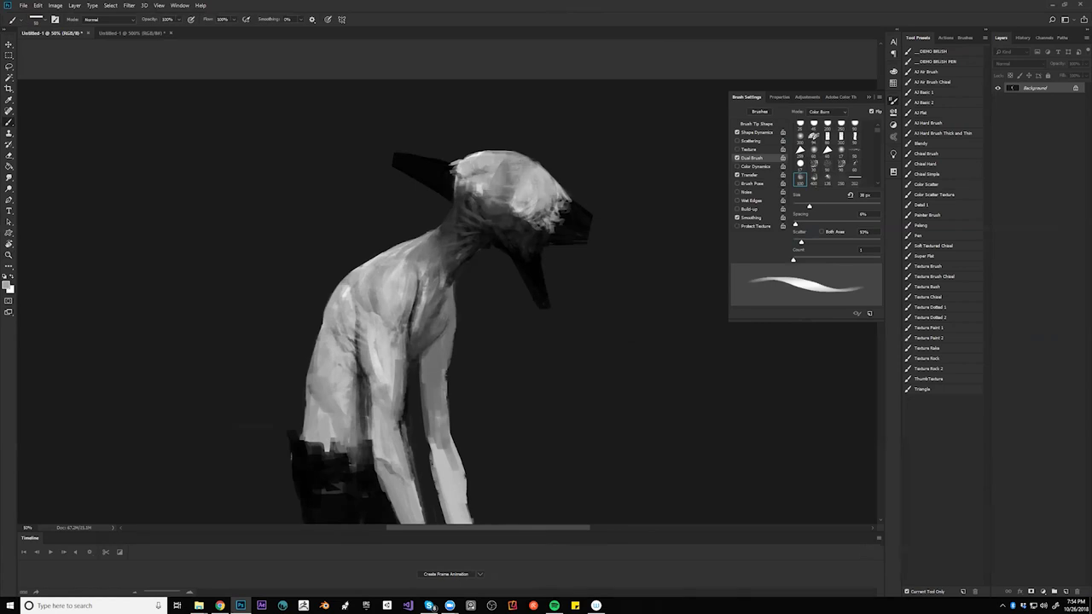
- Brighten the top of the head with near-white strokes from a larger brush
left_click(523, 207, "alt")
key("d")
key("x")
key("bracketright")
key("bracketright")
key("bracketright")
key("bracketright")
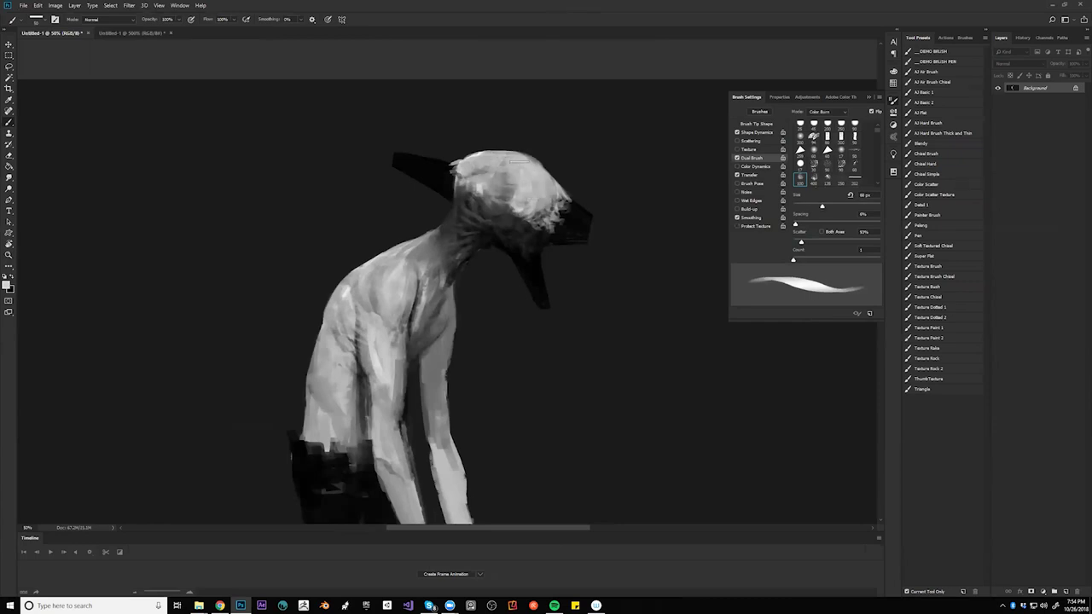
key("bracketleft")
key("bracketleft")
key("z")
left_click_drag(519, 232, 506, 280)
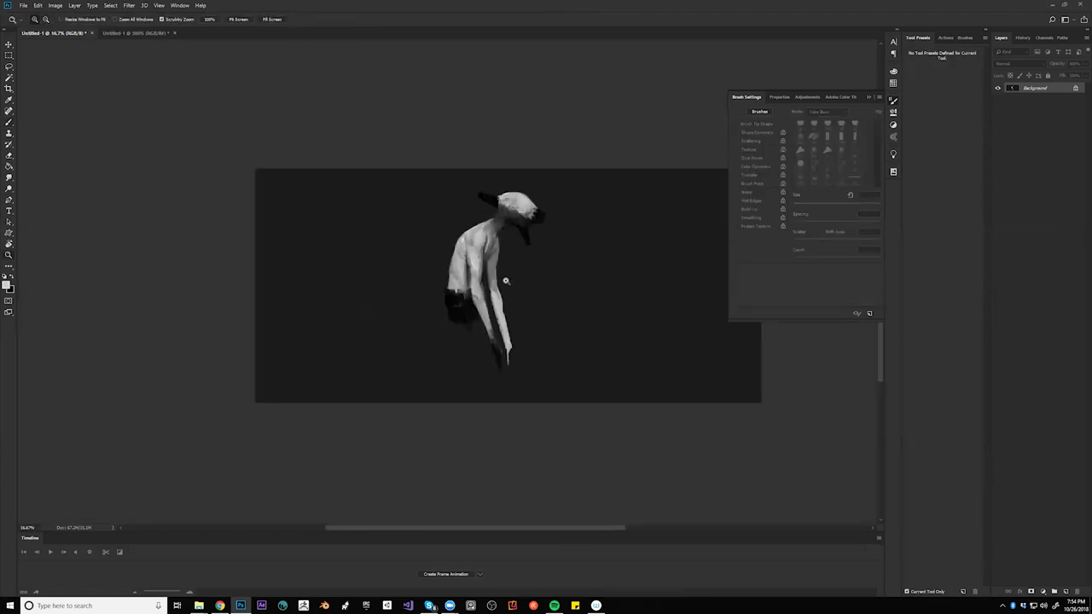
- Hide the interface panels and darken the neck down to the shoulders with black strokes
key("Tab")
key("ctrl+plus")
key("ctrl+plus")
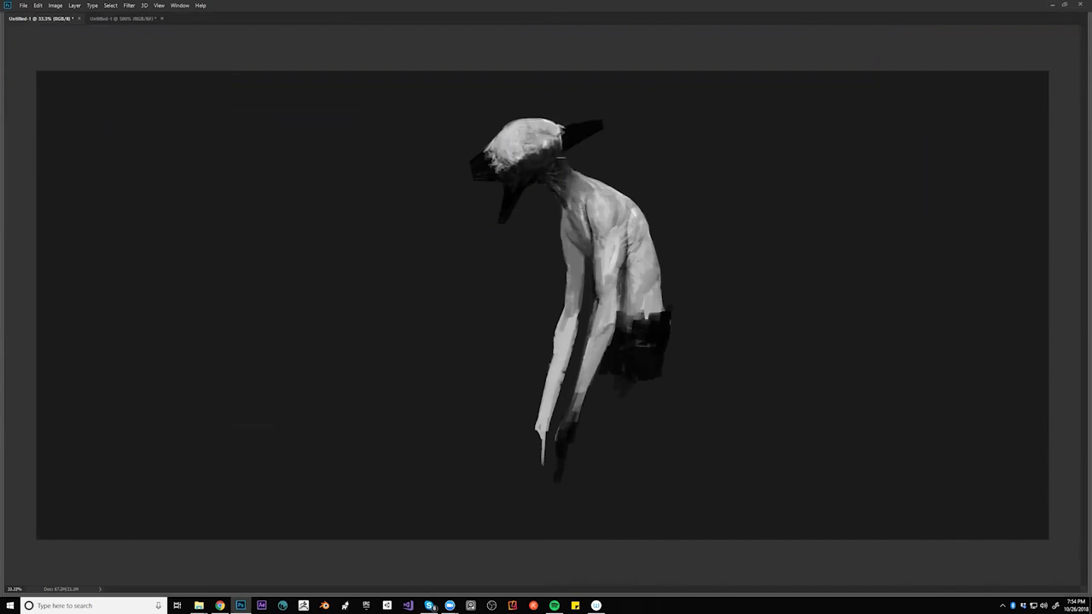
mouse_move(555, 180)
left_mouse_down()
mouse_move(569, 203)
mouse_move(576, 181)
mouse_move(567, 238)
mouse_move(600, 186)
mouse_move(581, 174)
mouse_move(575, 198)
mouse_move(572, 177)
mouse_move(587, 182)
mouse_move(569, 173)
mouse_move(602, 188)
mouse_move(574, 186)
mouse_move(618, 199)
left_mouse_up()
key("ctrl+f")
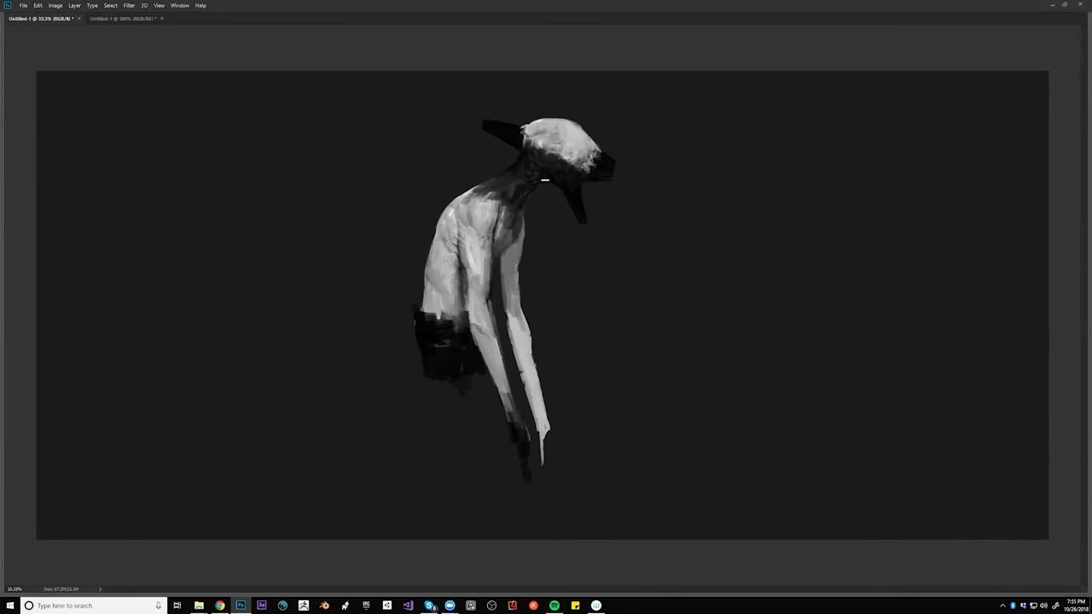
- Connect the tip of the hanging spike to the front of the brim with a thin black line
key("ctrl+minus")
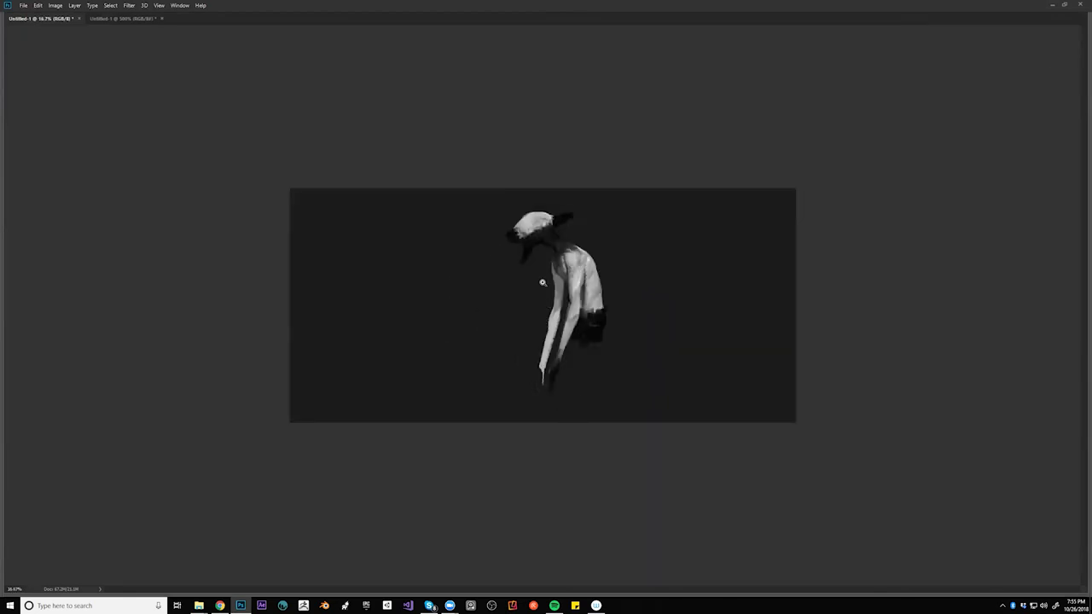
left_click(560, 247)
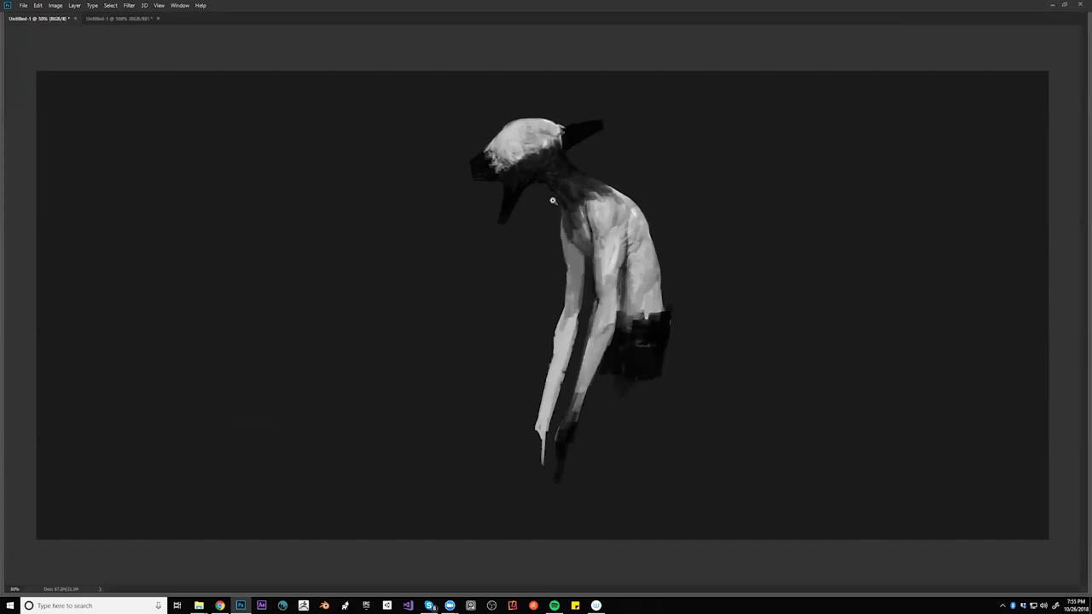
left_click(556, 205)
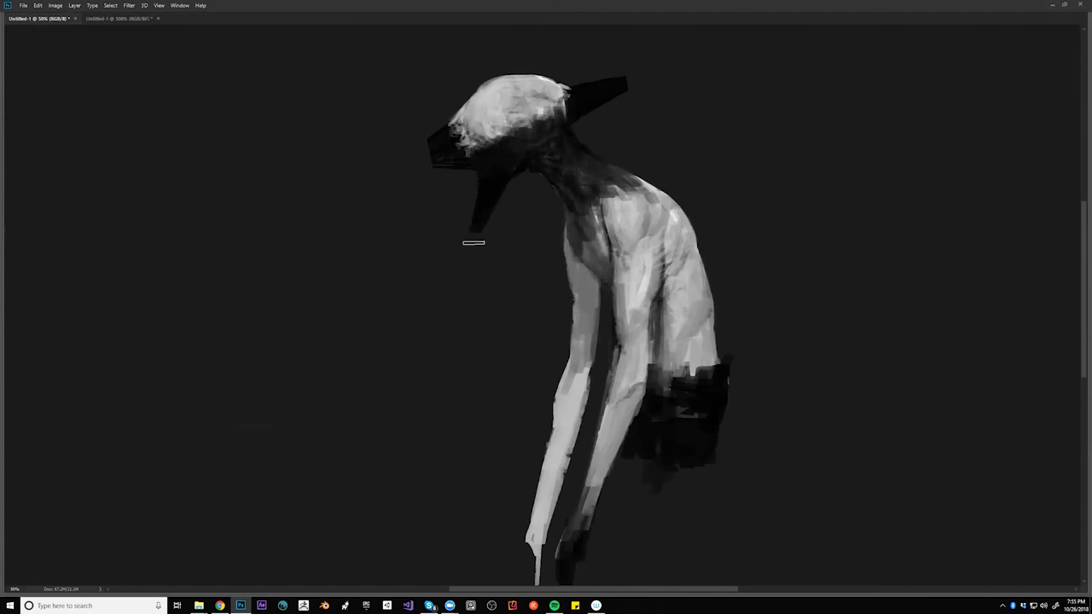
key("ctrl+minus")
key("ctrl+minus")
key("ctrl+minus")
key("ctrl+f")
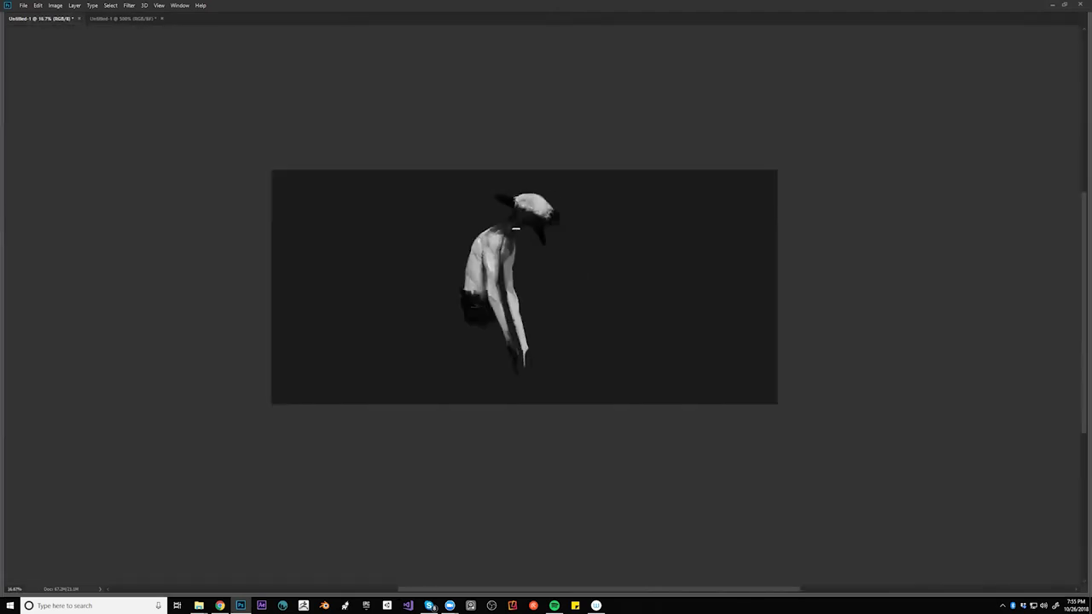
key("ctrl+plus")
key("ctrl+plus")
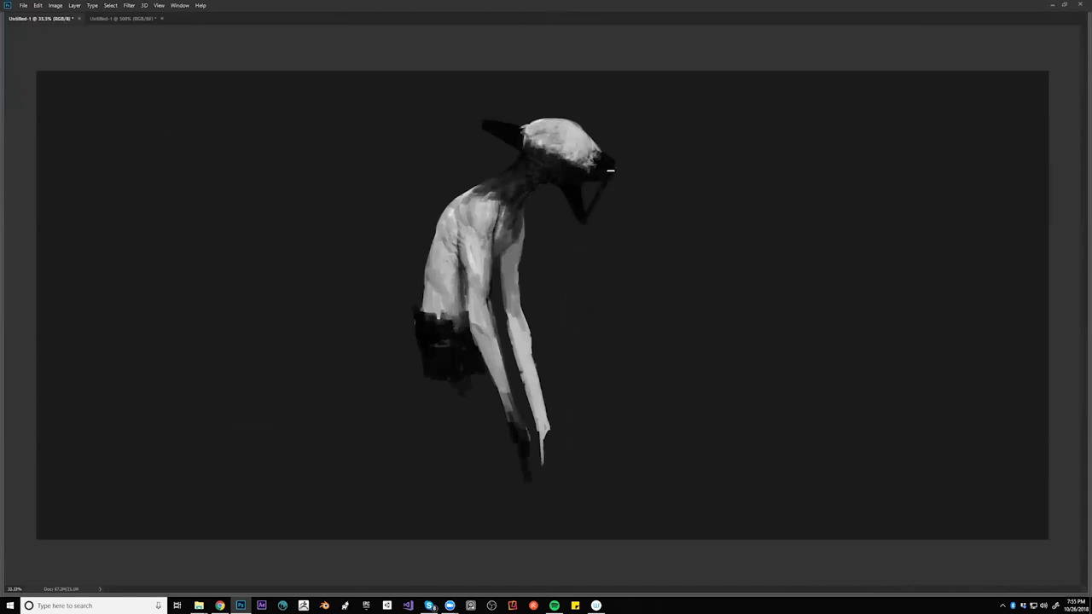
mouse_move(613, 163)
left_mouse_down()
mouse_move(586, 217)
mouse_move(615, 167)
left_mouse_up()
key("F2")
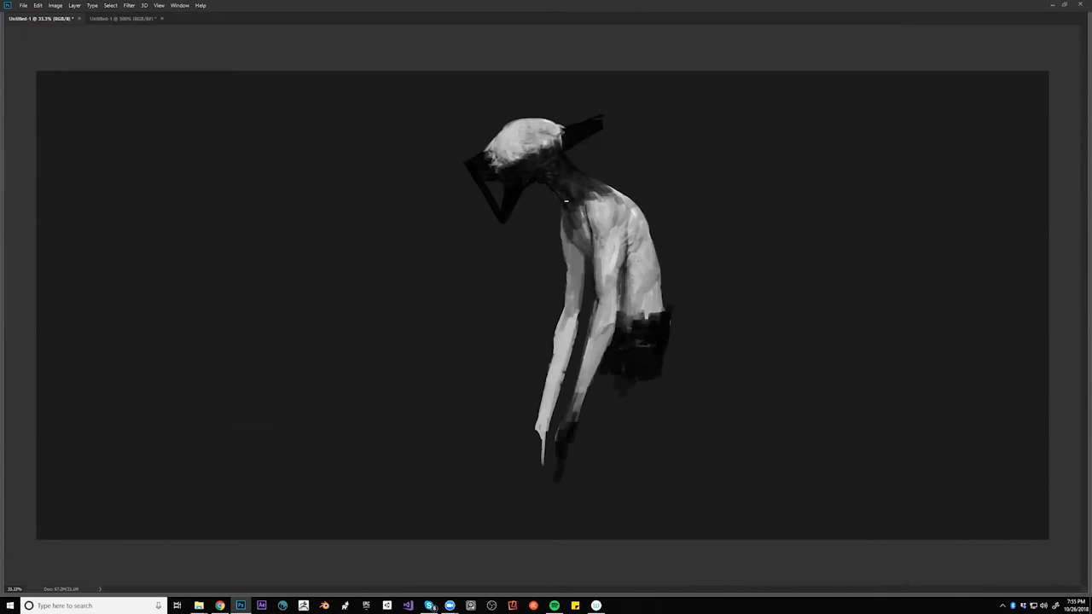
- Darken the outer edge of the far shoulder and upper arm, and flip the canvas horizontally
key("alt")
left_click_drag(562, 220, 571, 260)
key("F2")
key("h")
key("h")
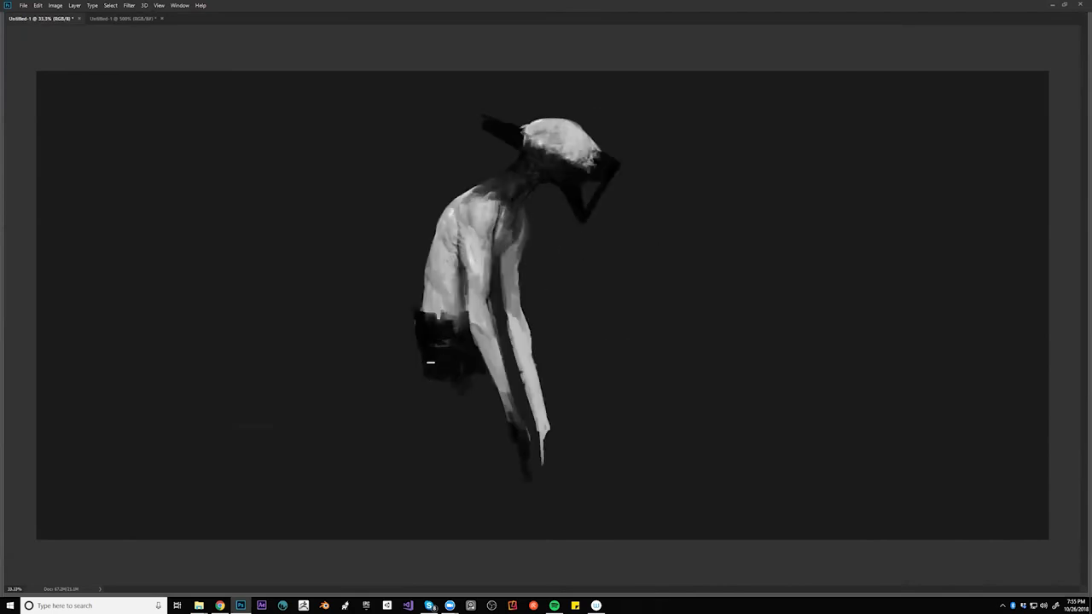
- Paint two long black legs extending down from the shorts, with a lower leg on the near one
left_click_drag(436, 382, 465, 445)
left_click_drag(456, 402, 484, 499)
left_click_drag(467, 379, 500, 440)
left_click_drag(484, 384, 512, 449)
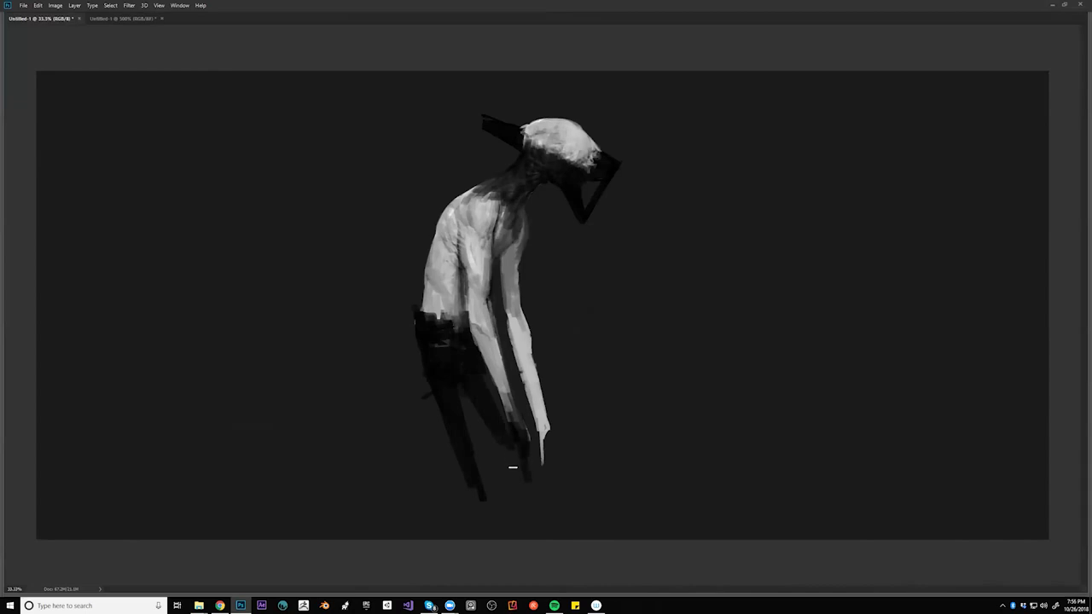
mouse_move(438, 415)
left_mouse_down()
mouse_move(470, 495)
mouse_move(468, 519)
left_mouse_up()
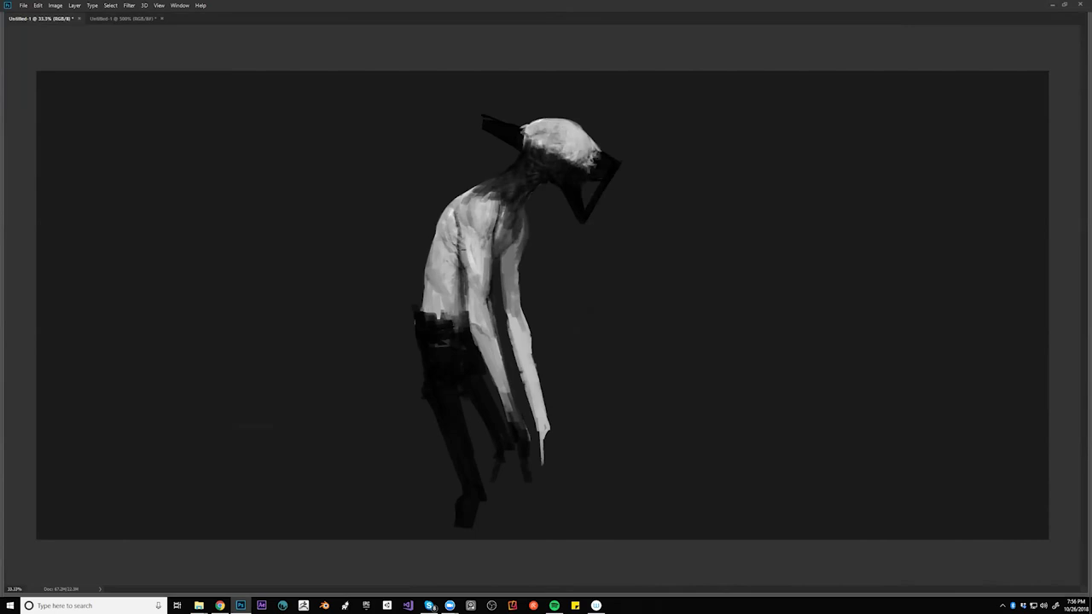
- Shade both arms from the elbows to the wrists with light and mid gray strokes
left_click_drag(469, 267, 471, 321)
mouse_move(477, 283)
left_mouse_down()
mouse_move(480, 341)
mouse_move(502, 381)
left_mouse_up()
left_click_drag(485, 335, 514, 406)
left_click_drag(512, 304, 539, 408)
left_click_drag(525, 348, 540, 413)
left_click_drag(526, 374, 541, 421)
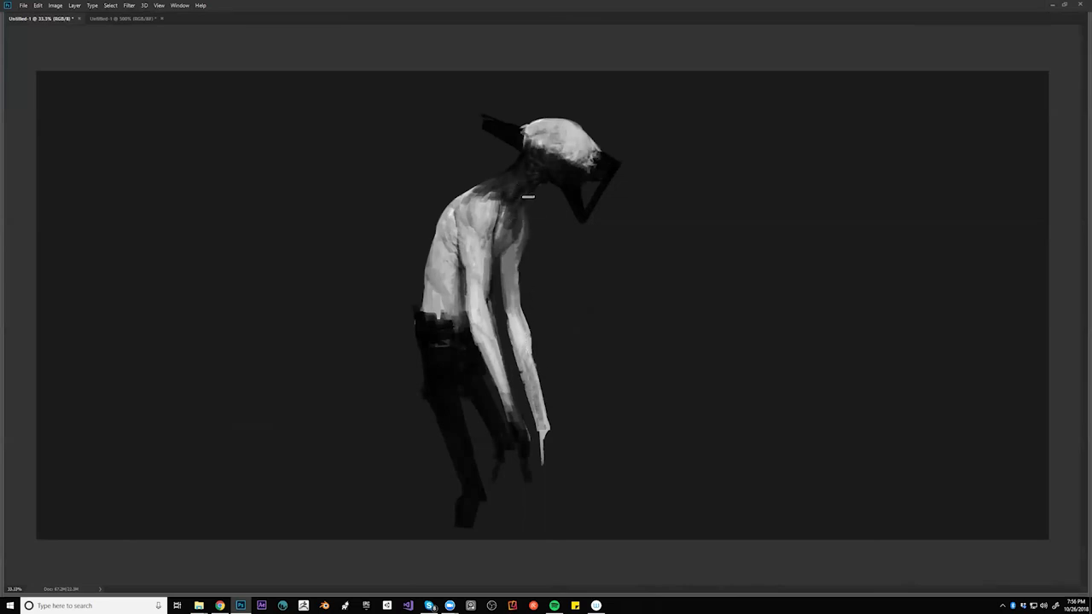
- Add dark strokes over the upper back and a dark vertical strip on the lower torso above the waistband
left_click_drag(503, 177, 445, 218)
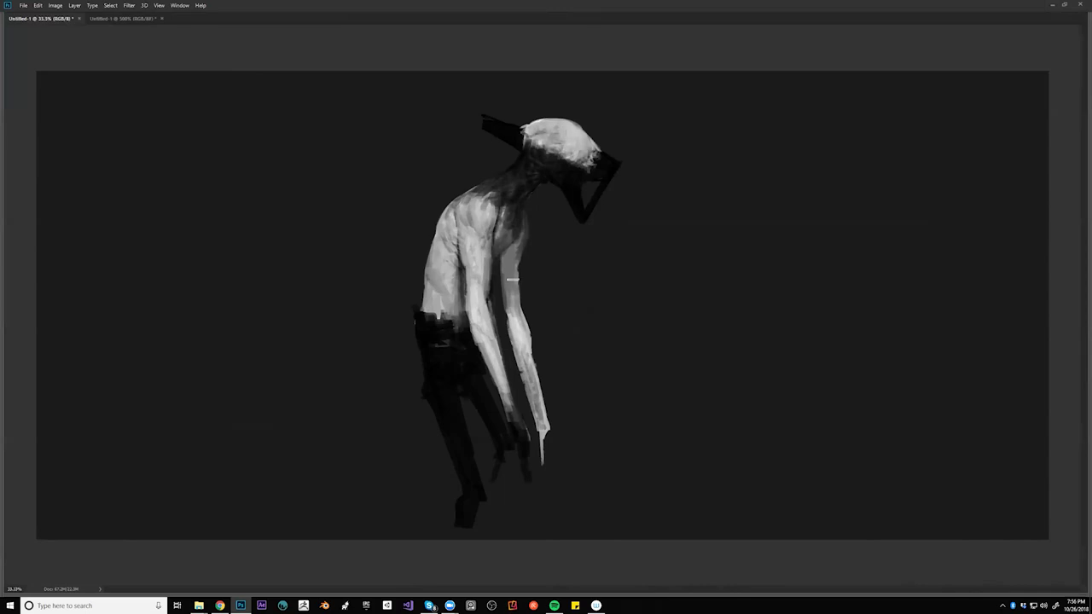
mouse_move(443, 322)
left_mouse_down()
mouse_move(447, 289)
mouse_move(450, 340)
left_mouse_up()
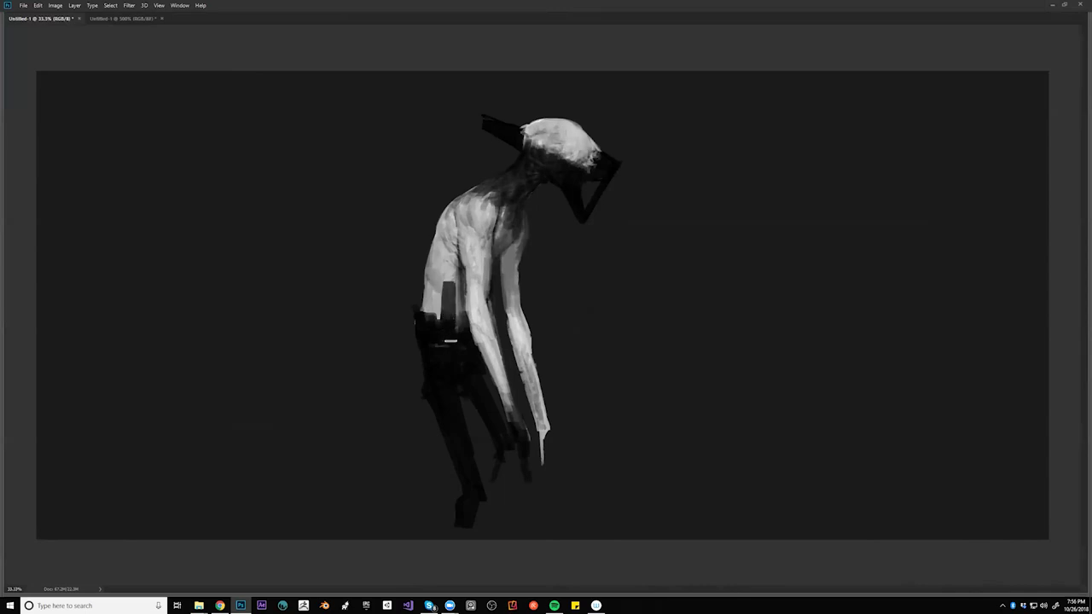
left_click(469, 370, "alt")
left_click(469, 369, "alt")
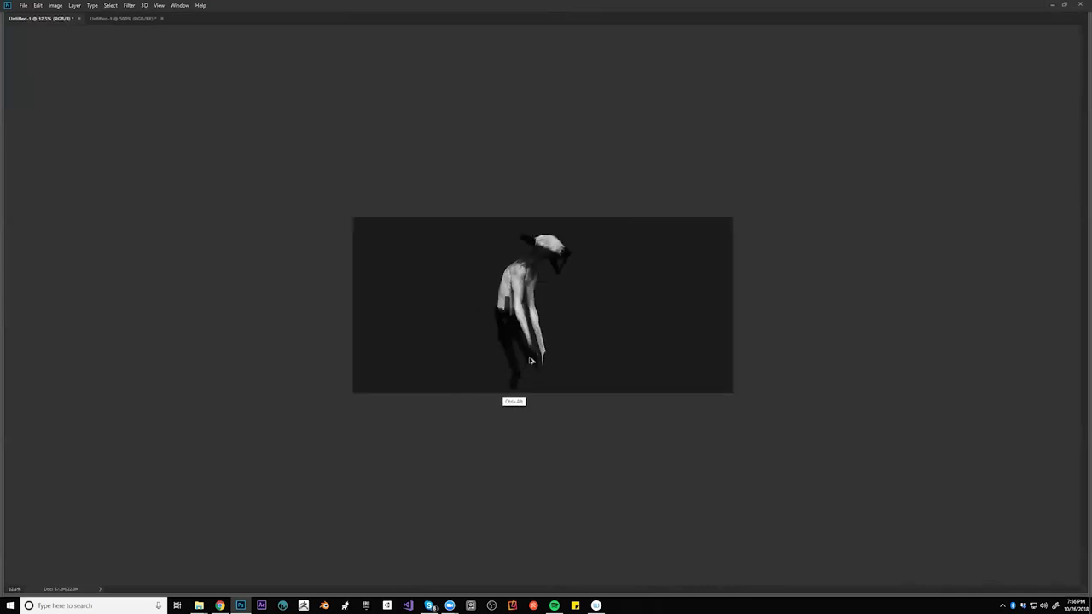
- Paint a long black strip rising behind the hip past the waistband, and flip the canvas horizontally
left_click(514, 319)
left_click(511, 318)
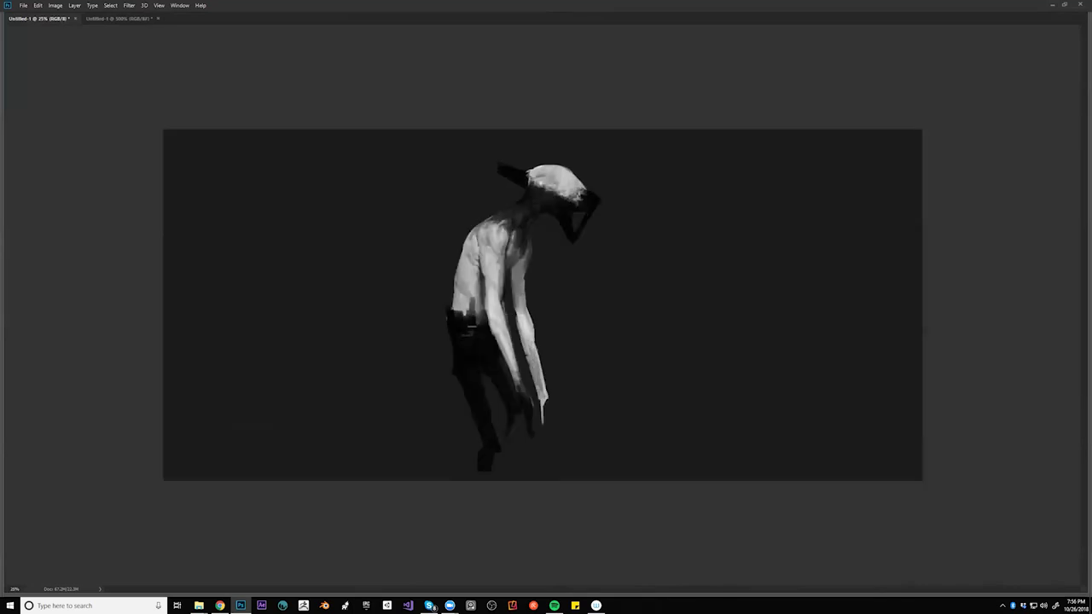
mouse_move(442, 321)
left_mouse_down()
mouse_move(440, 273)
mouse_move(452, 372)
mouse_move(481, 432)
left_mouse_up()
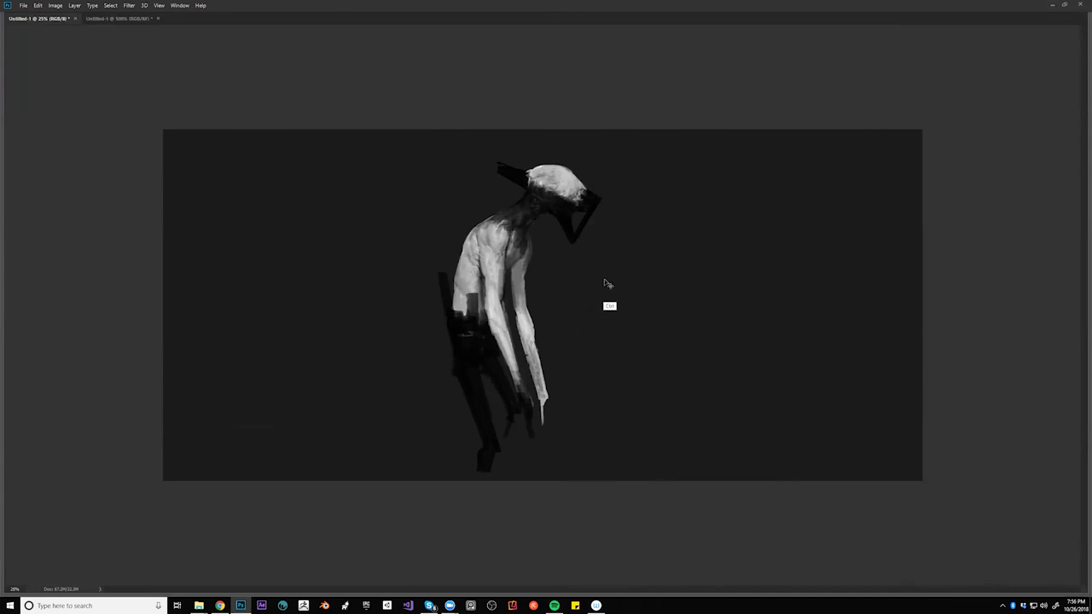
key("ctrl+f")
key("ctrl+plus")
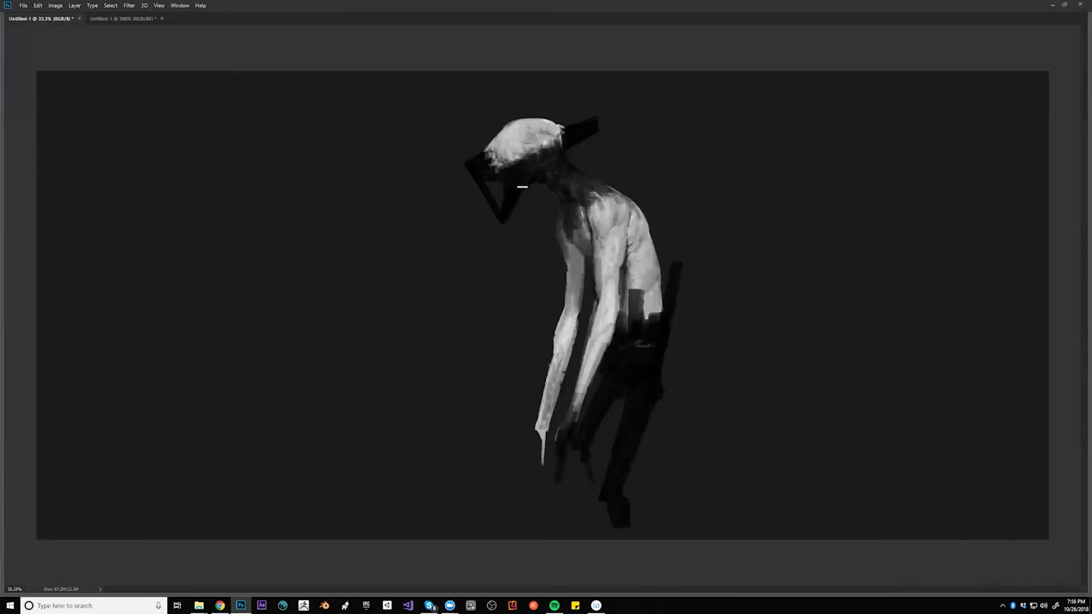
- Add fine curly light strokes where the front of the pale head meets the black face, checking the figure mirrored
scroll(508, 196, "up", 1)
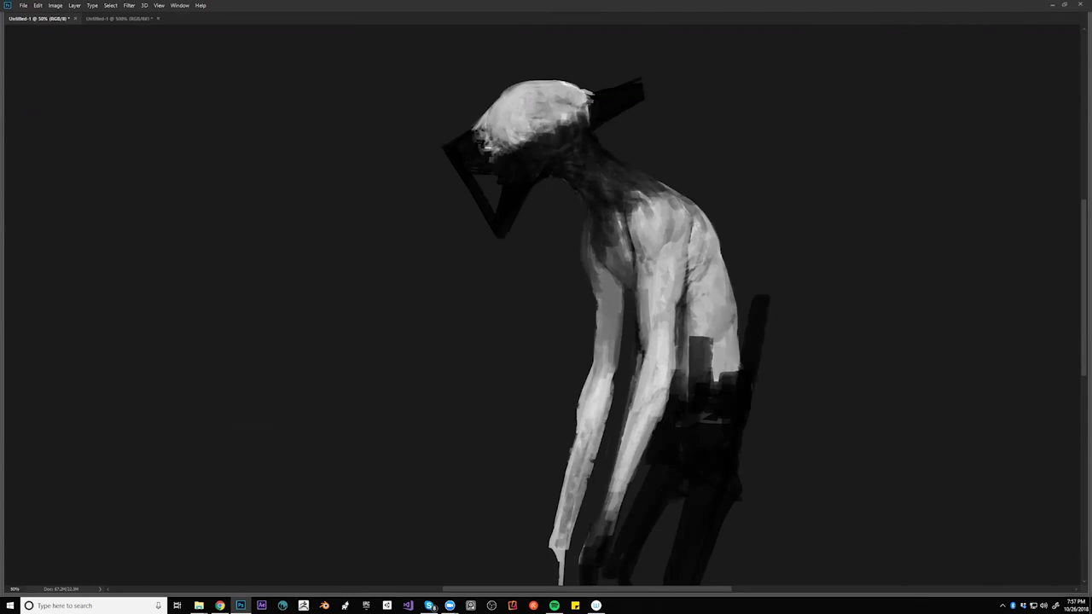
left_click_drag(474, 146, 477, 153)
left_click_drag(475, 152, 491, 159)
key("ctrl+alt")
key("ctrl+h")
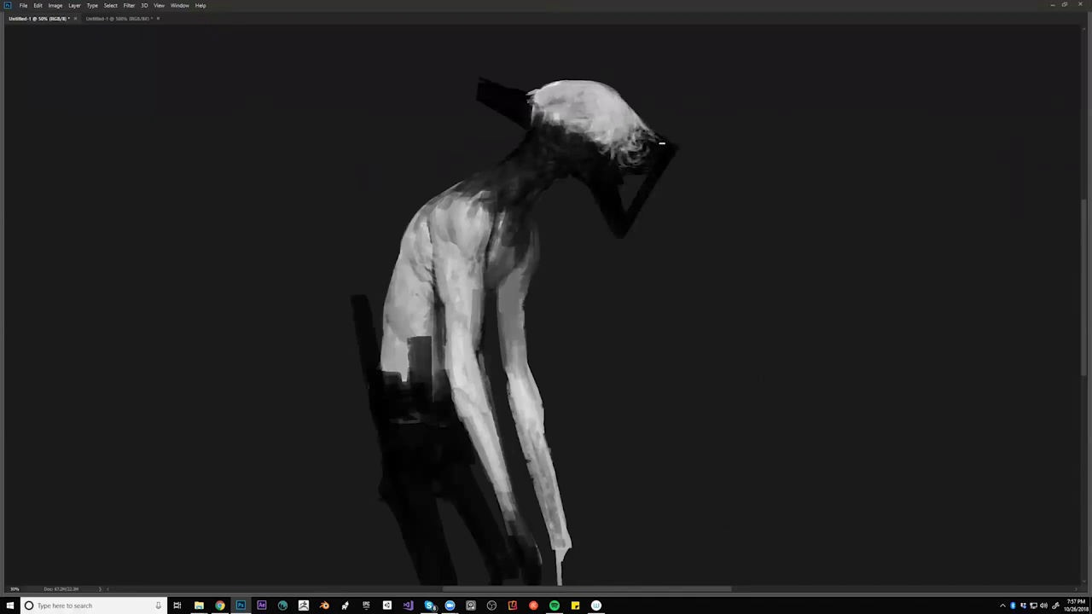
scroll(665, 171, "down", 3)
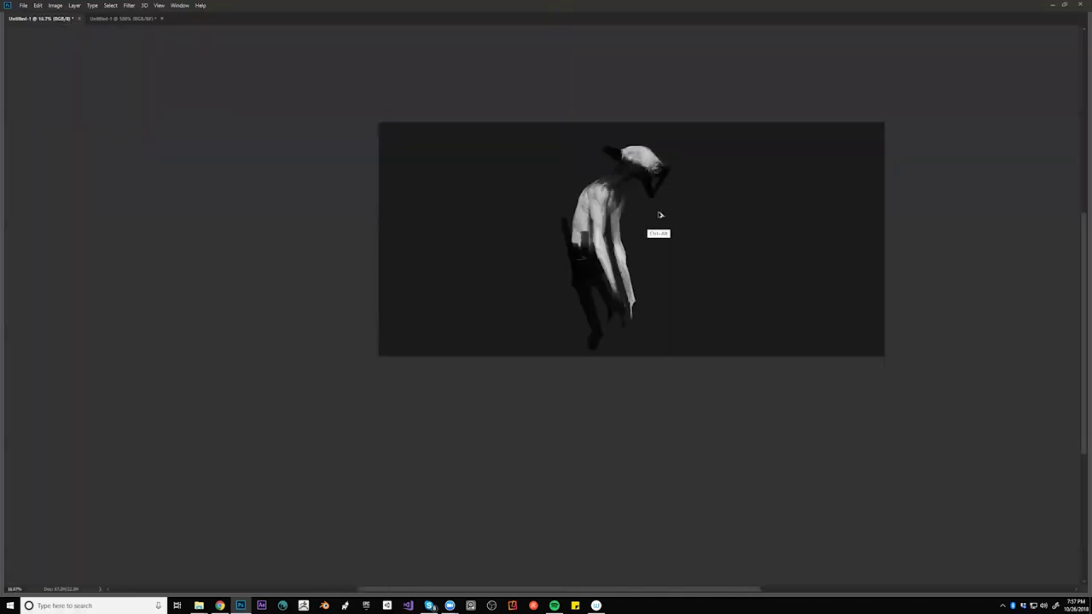
key("ctrl+h")
- Paint a thin black spike along the upper edge of the headpiece's rear bar, undoing the first stroke
left_click(583, 209, "ctrl")
left_click(583, 209, "ctrl")
left_click(584, 209, "ctrl")
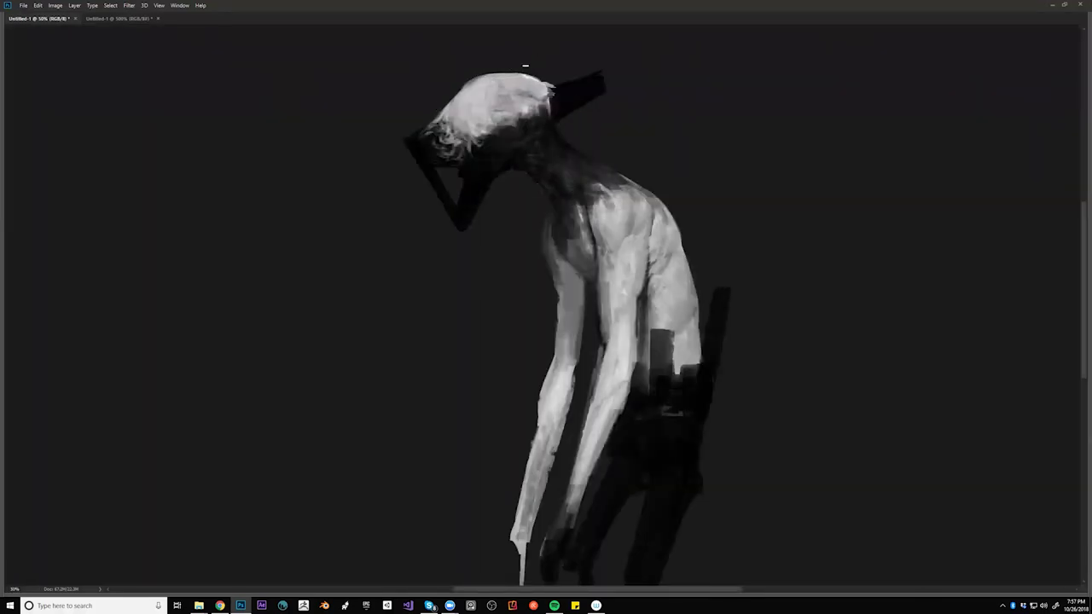
mouse_move(521, 71)
left_mouse_down()
mouse_move(555, 82)
mouse_move(551, 111)
mouse_move(548, 89)
mouse_move(605, 63)
left_mouse_up()
key("ctrl+z")
mouse_move(555, 88)
left_mouse_down()
mouse_move(546, 90)
mouse_move(593, 72)
left_mouse_up()
- Shade the back and crown of the pale head with dark and mid gray strokes
mouse_move(554, 108)
left_mouse_down()
mouse_move(547, 93)
mouse_move(546, 113)
mouse_move(523, 114)
left_mouse_up()
left_click(527, 85, "alt")
left_click(540, 117, "alt")
left_click_drag(515, 111, 506, 126)
mouse_move(528, 89)
left_mouse_down()
mouse_move(517, 116)
mouse_move(473, 125)
mouse_move(481, 113)
mouse_move(496, 120)
mouse_move(474, 114)
left_mouse_up()
left_click_drag(473, 97, 471, 131)
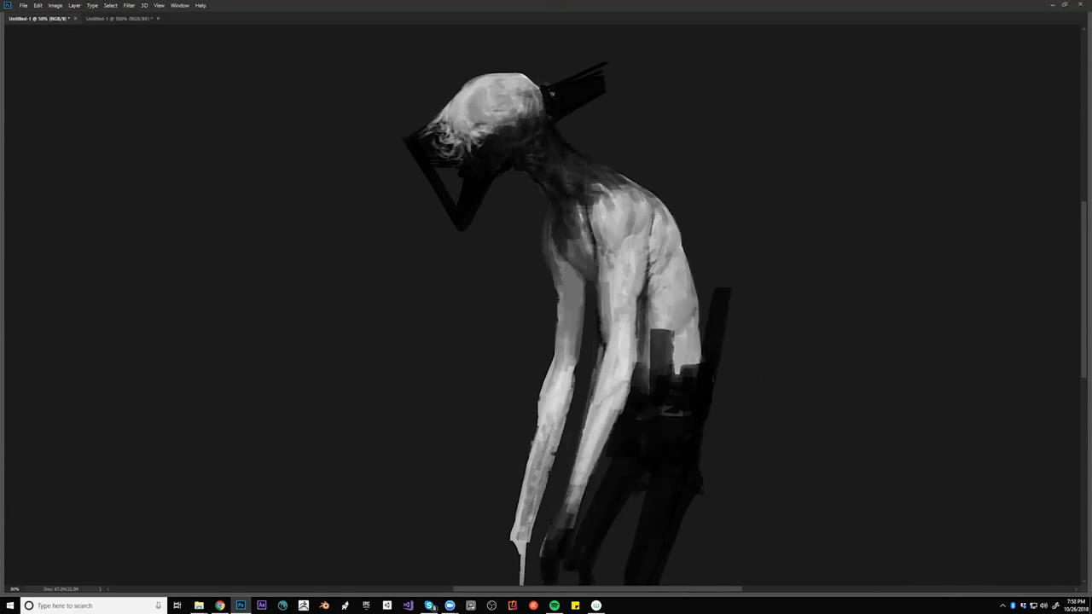
- Flip the canvas horizontally and examine the whole figure's silhouette and head shape
key("ctrl+minus")
key("ctrl+minus")
key("ctrl+f")
left_click(530, 153, "ctrl")
left_click(519, 151, "ctrl")
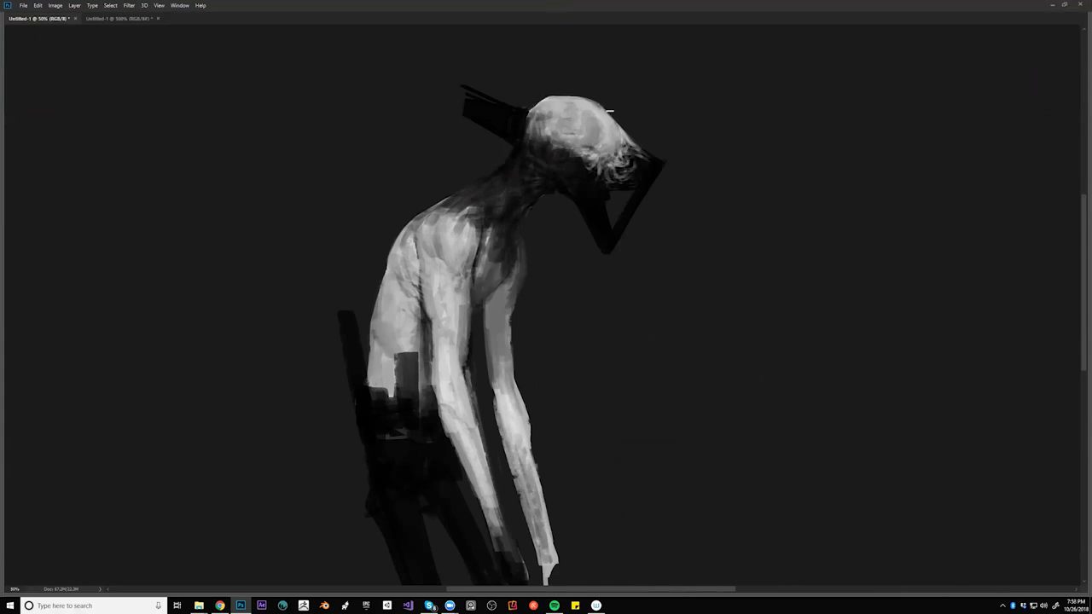
left_click(627, 167, "alt")
left_click(627, 168, "alt")
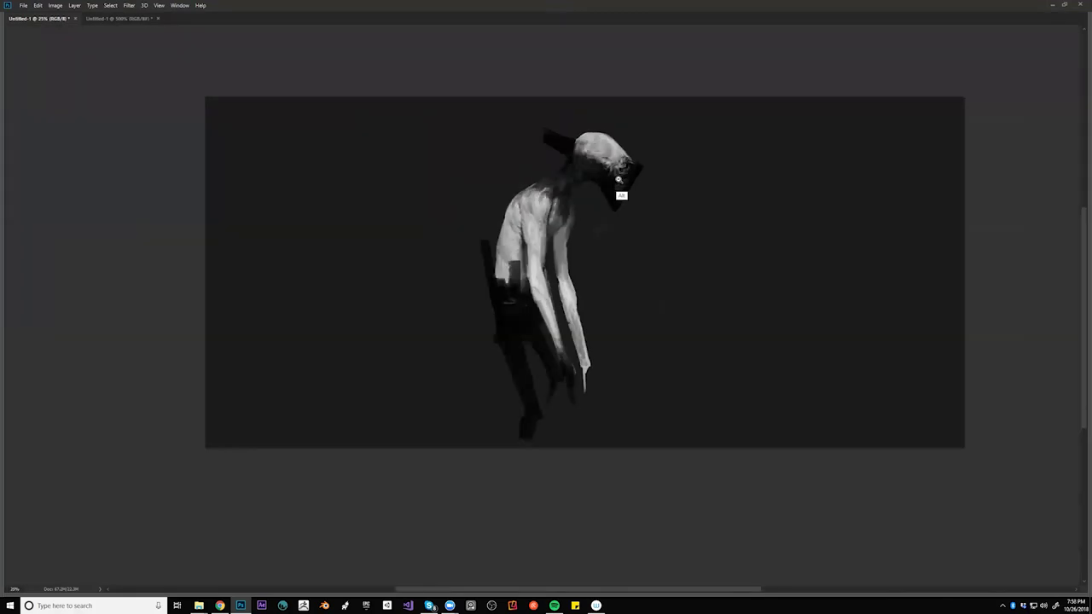
left_click(605, 205, "alt")
left_click(619, 181)
scroll(619, 180, "up", 2)
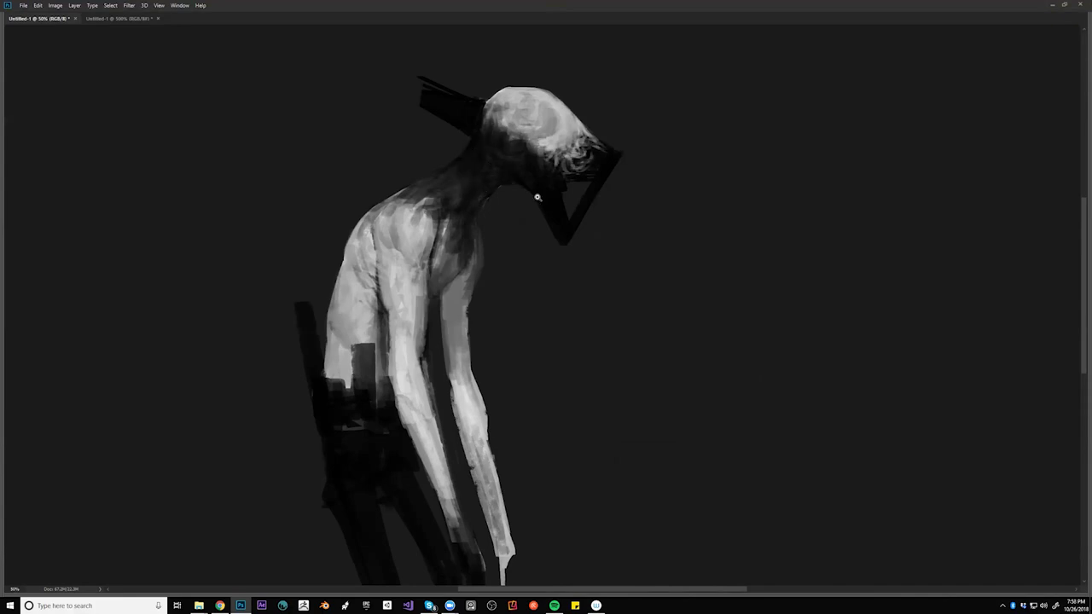
- Flip the canvas horizontally and blend the gray patch on the skull with soft light strokes
key("ctrl+minus")
key("ctrl+minus")
key("ctrl+minus")
key("ctrl+f")
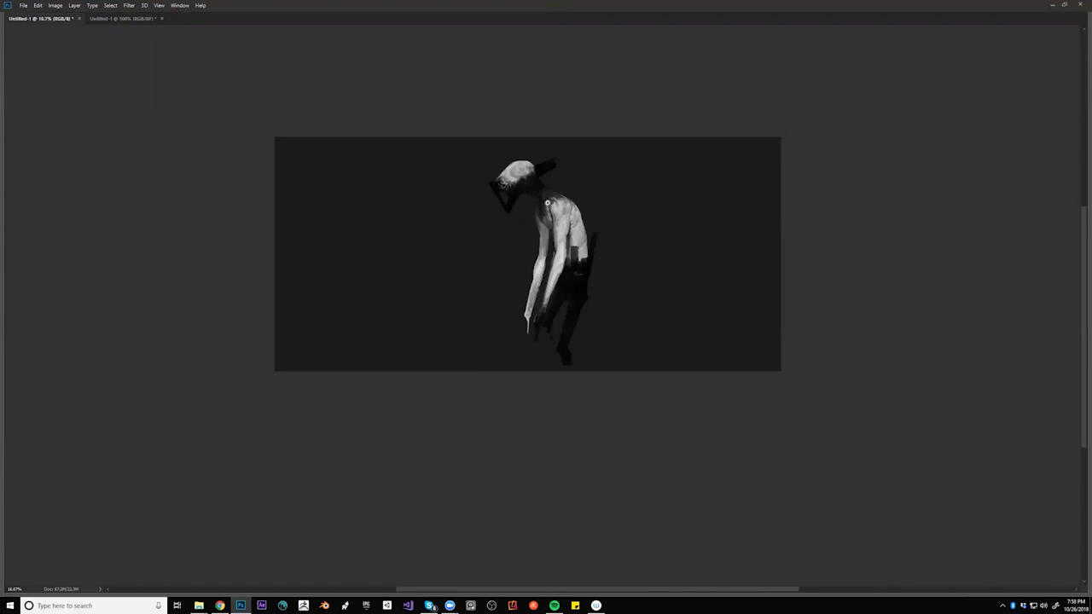
key("ctrl+plus")
key("ctrl+plus")
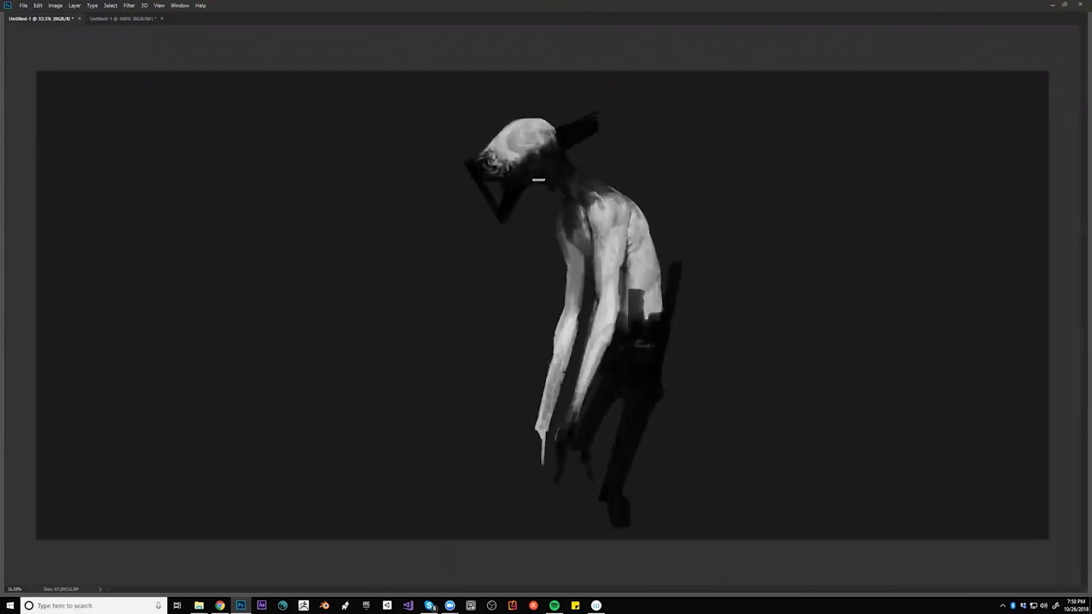
key("ctrl+plus")
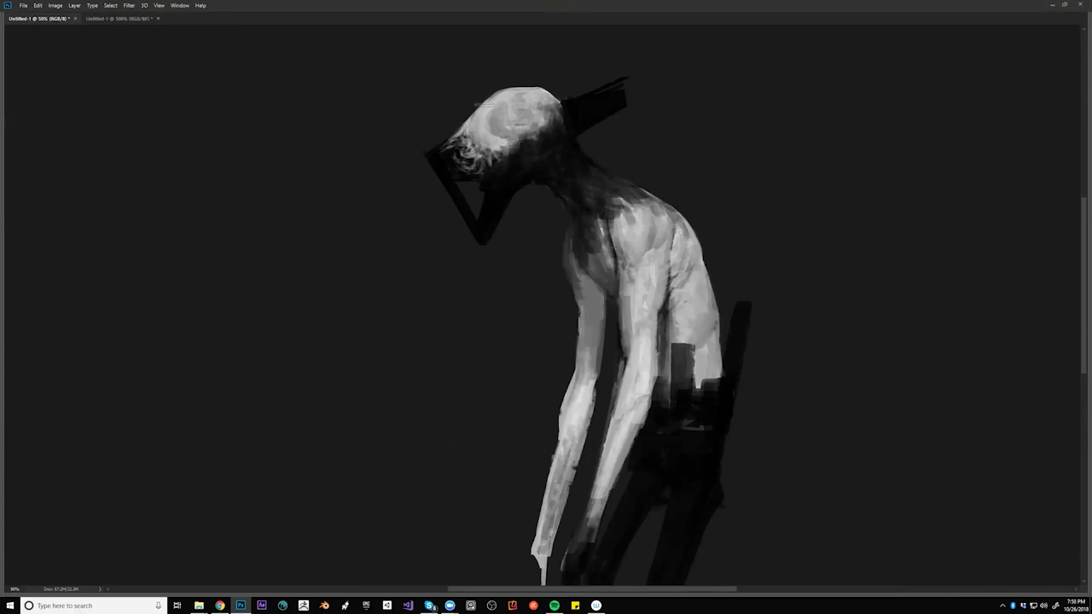
left_click_drag(505, 134, 486, 150)
mouse_move(503, 99)
left_mouse_down()
mouse_move(480, 121)
mouse_move(493, 134)
mouse_move(487, 147)
mouse_move(472, 133)
mouse_move(504, 97)
mouse_move(486, 132)
left_mouse_up()
mouse_move(522, 92)
left_mouse_down()
mouse_move(508, 95)
mouse_move(544, 106)
left_mouse_up()
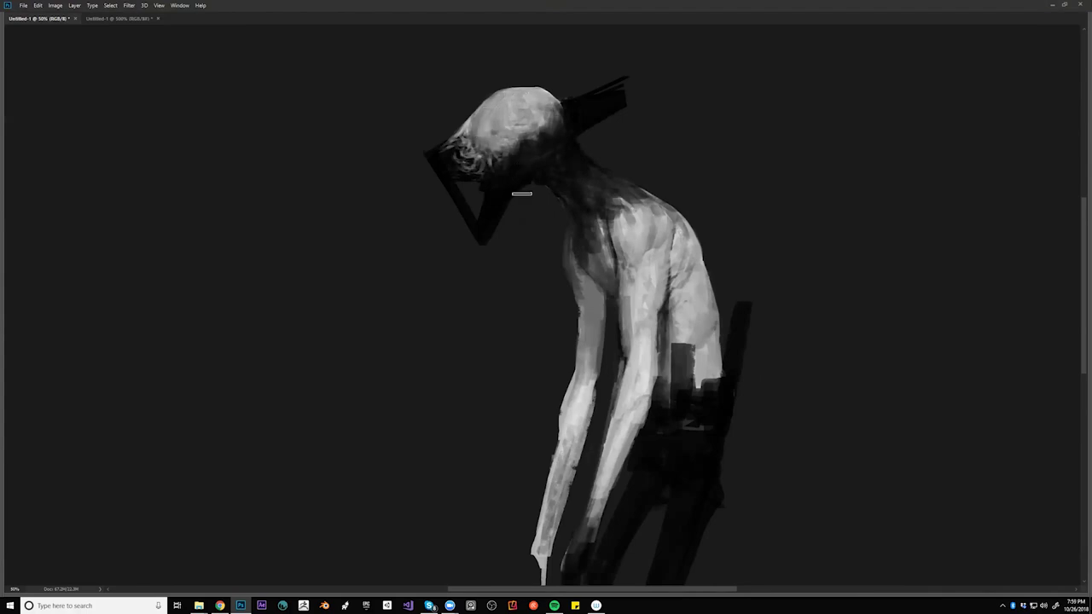
- Flip the canvas horizontally and shade the base of the neck and the top of the near shoulder using a smaller brush
scroll(526, 207, "down", 2)
key("ctrl+shift+h")
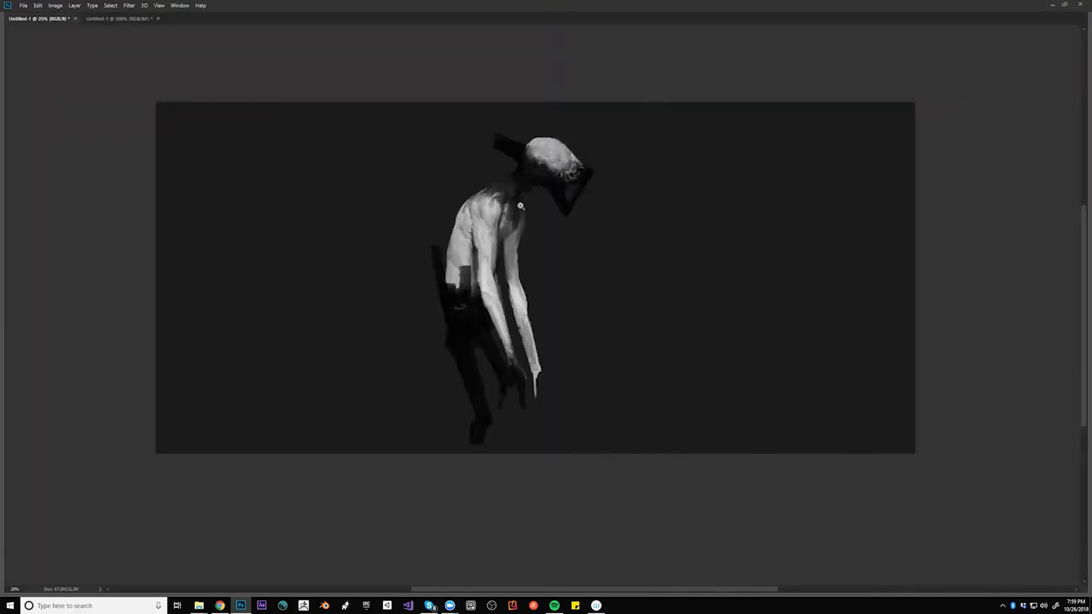
scroll(522, 206, "up", 2)
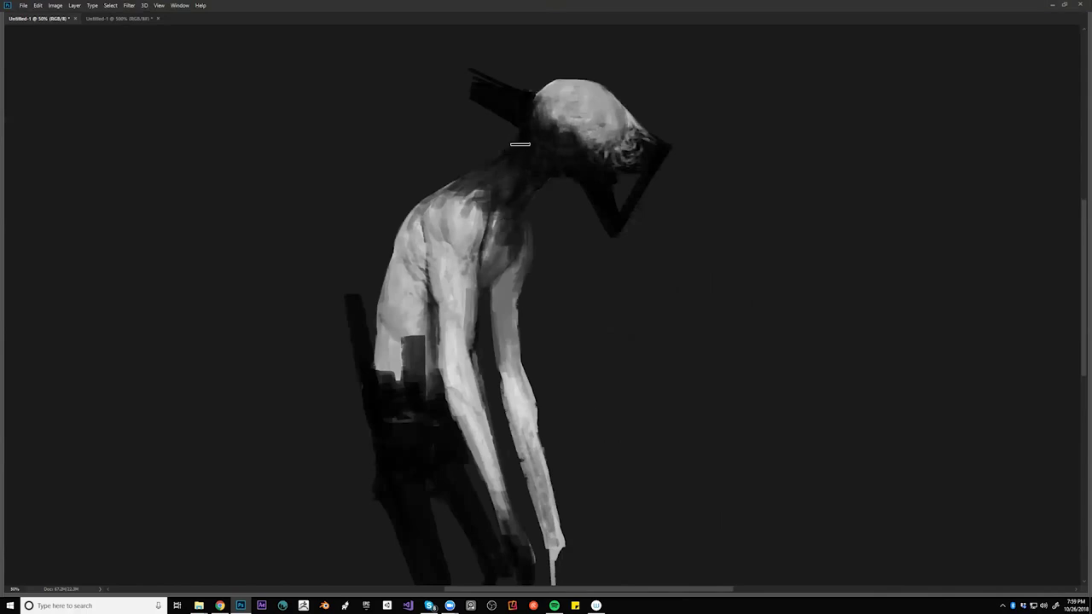
key("bracketleft")
key("bracketleft")
key("bracketleft")
key("ctrl+alt")
key("ctrl+alt")
scroll(505, 247, "down", 2)
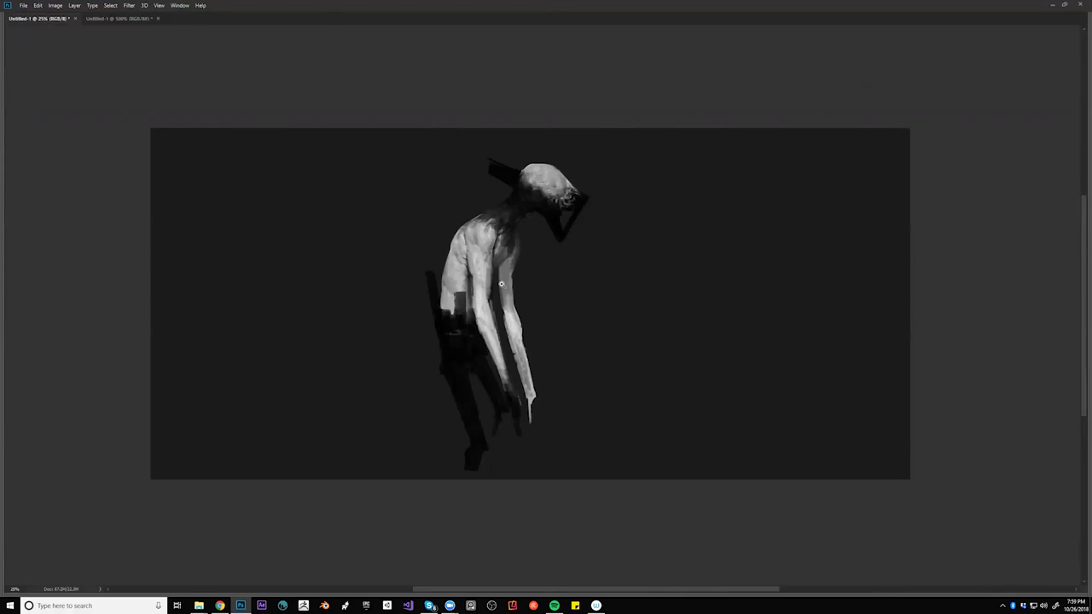
key("ctrl+plus")
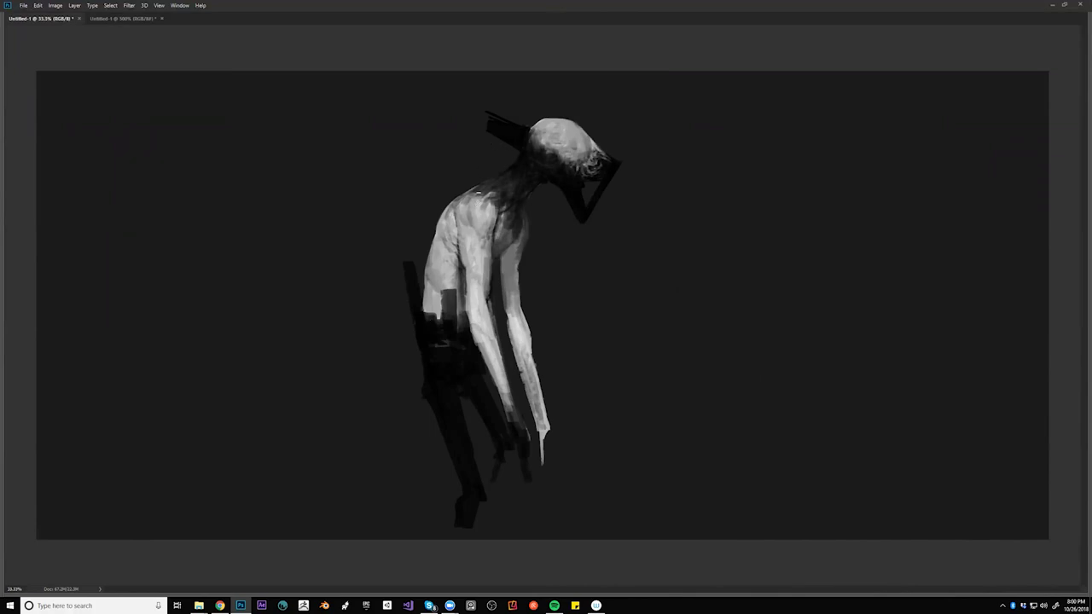
left_click_drag(484, 190, 491, 195)
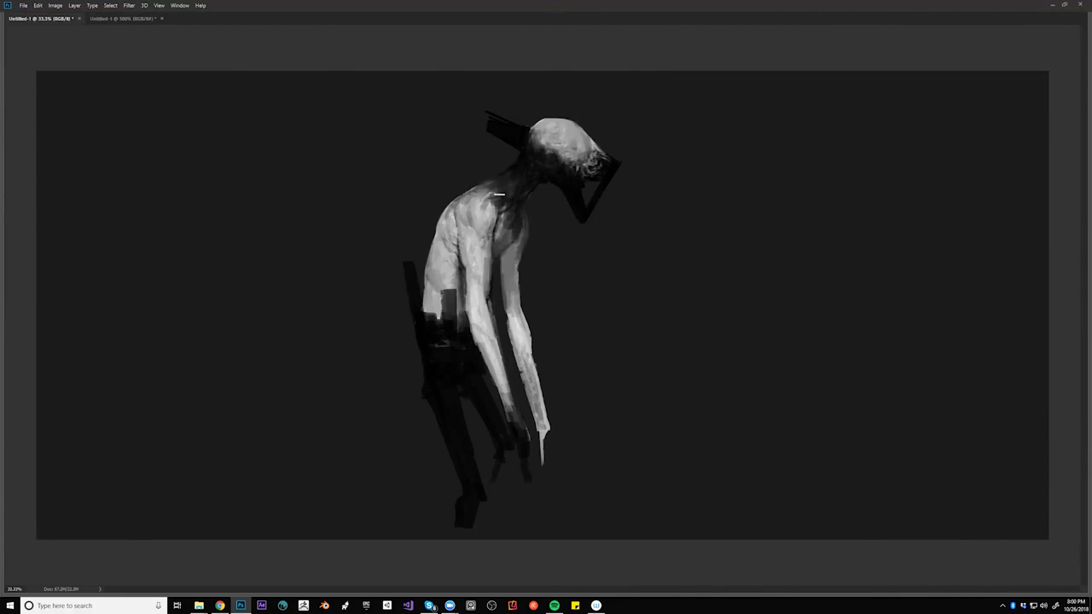
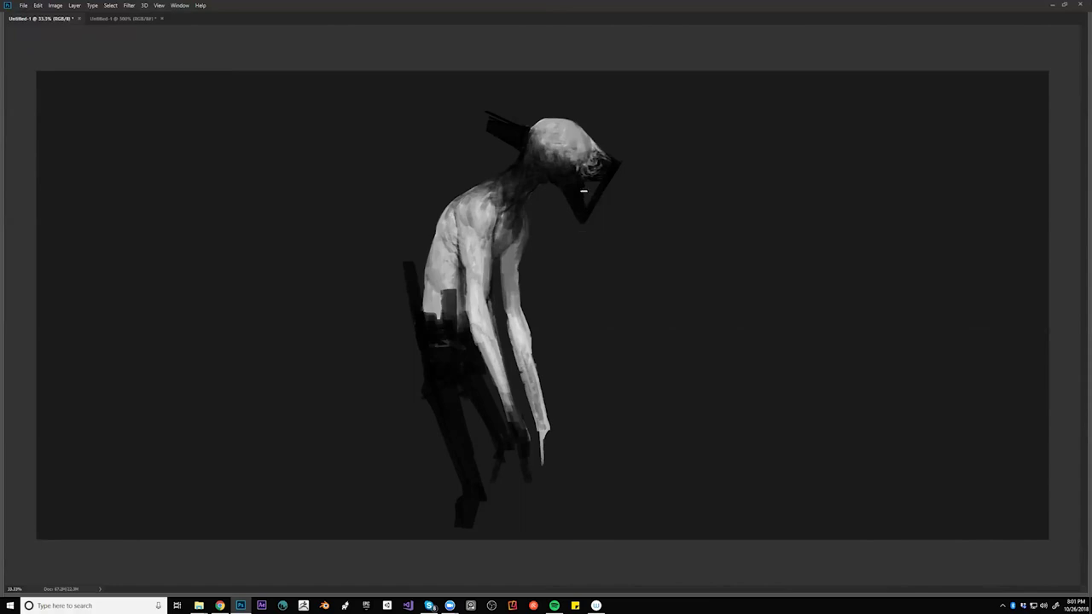
- Paint light and dark streaks over the chest beside the near shoulder, working on the mirrored canvas and flipping it back
key("ctrl+shift+h")
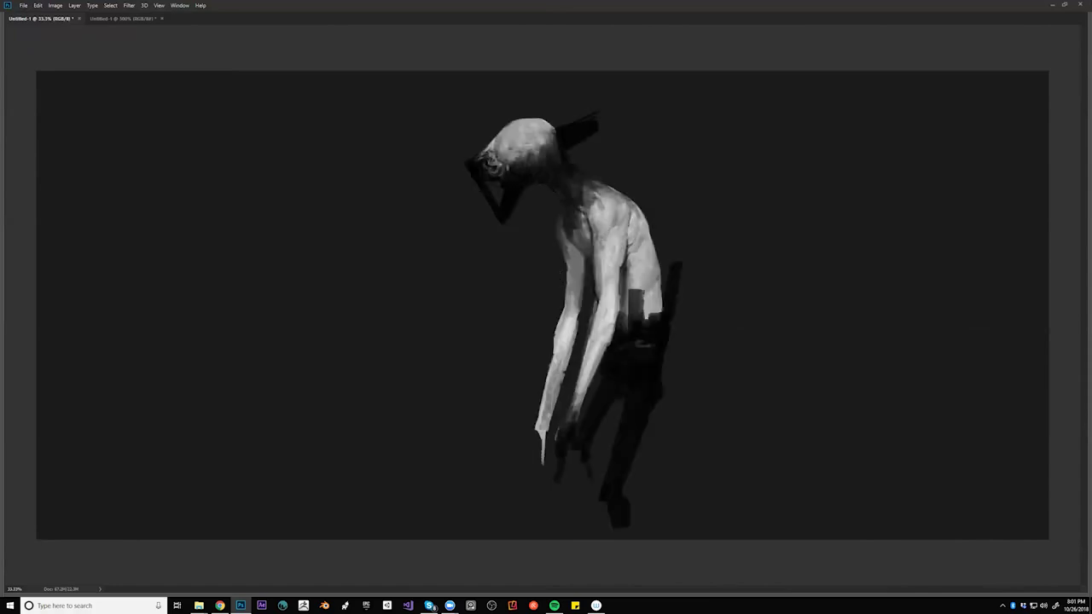
mouse_move(585, 225)
left_mouse_down()
mouse_move(585, 244)
mouse_move(585, 227)
left_mouse_up()
left_click_drag(577, 282, 570, 307)
key("ctrl+shift+h")
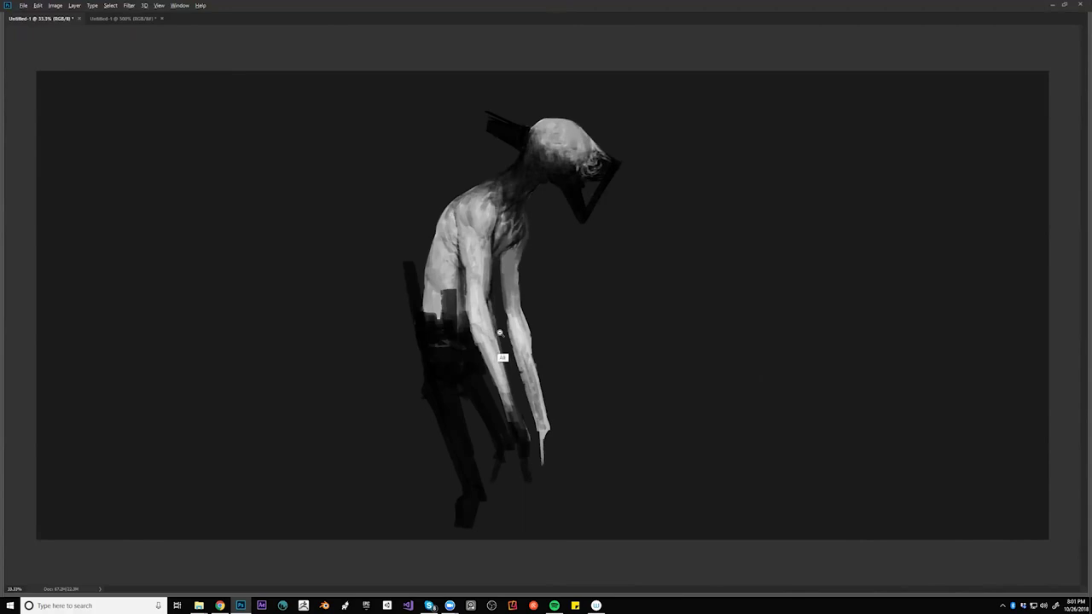
- Shade the side of the torso behind the near arm with mid gray strokes from the shoulder blade to the lower back
left_click(502, 356, "alt")
left_click(503, 346, "alt")
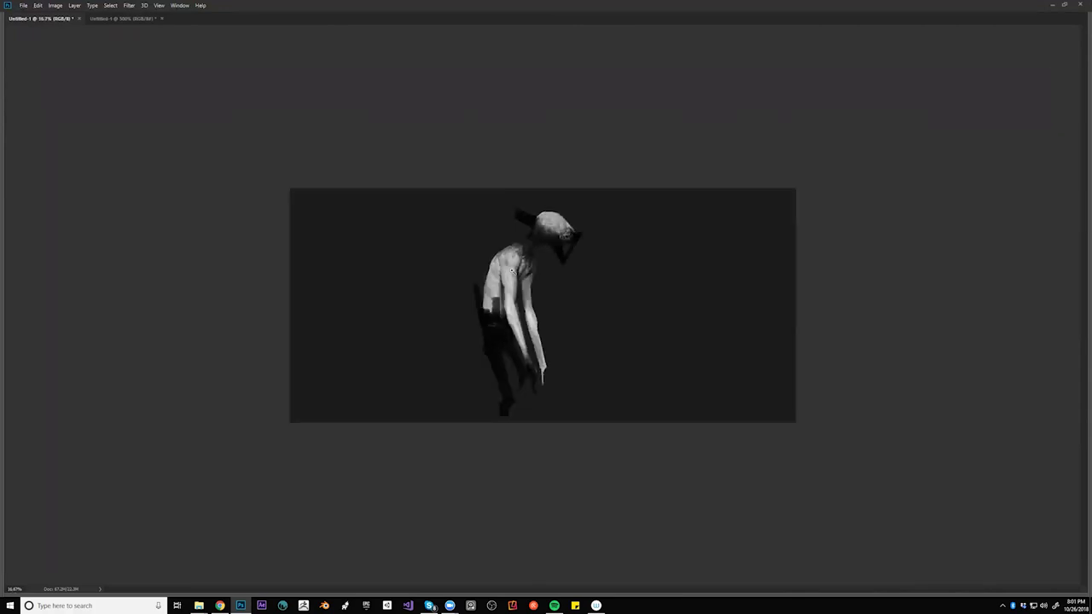
key("ctrl+plus")
key("ctrl+plus")
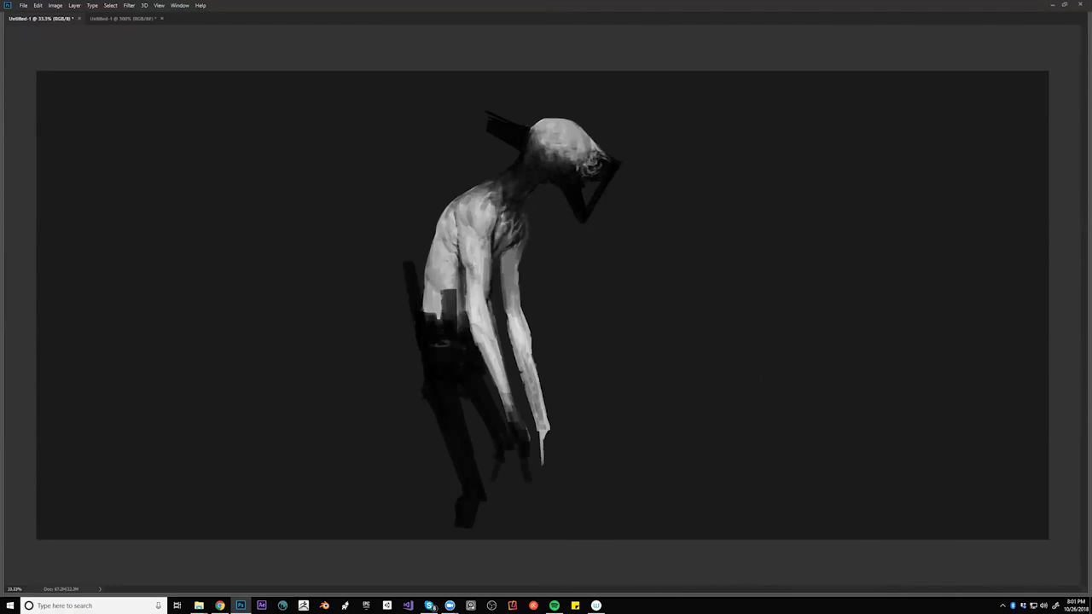
left_click_drag(466, 238, 466, 252)
left_click(470, 245, "alt")
left_click(474, 236, "alt")
left_click_drag(457, 230, 458, 255)
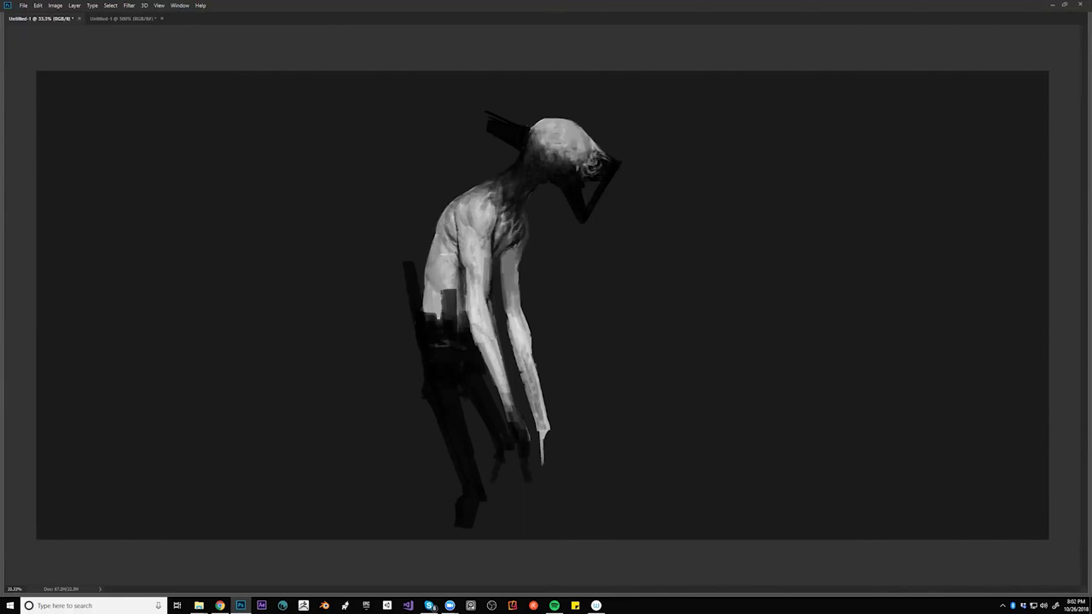
left_click_drag(445, 261, 449, 285)
- Darken the back of the head, draw a dark diagonal line across its side, and check the figure mirrored
left_click_drag(546, 146, 536, 159)
left_click(548, 133, "alt")
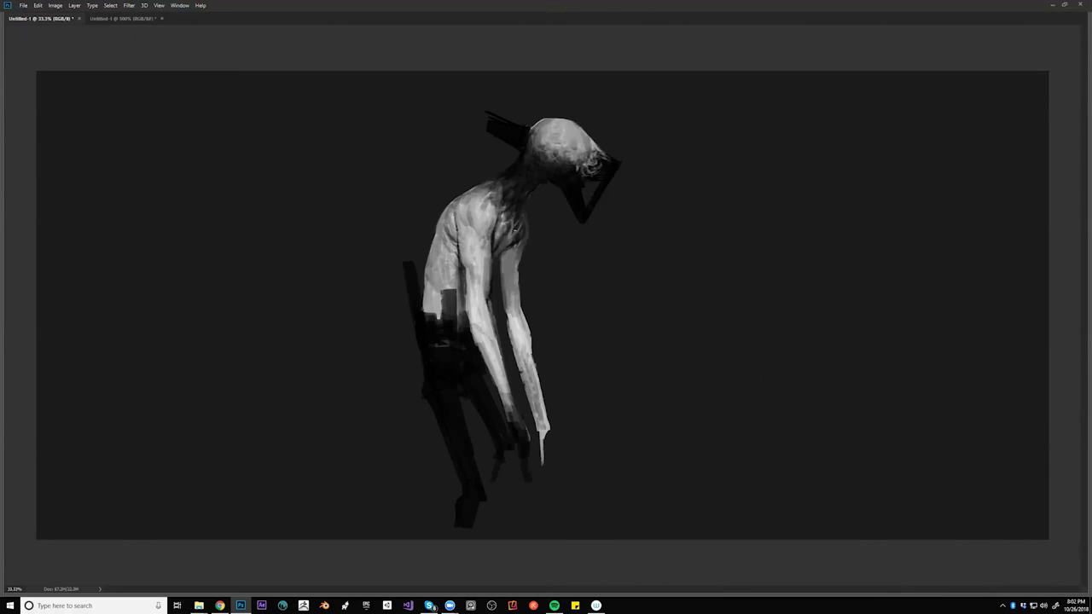
key("ctrl+shift+h")
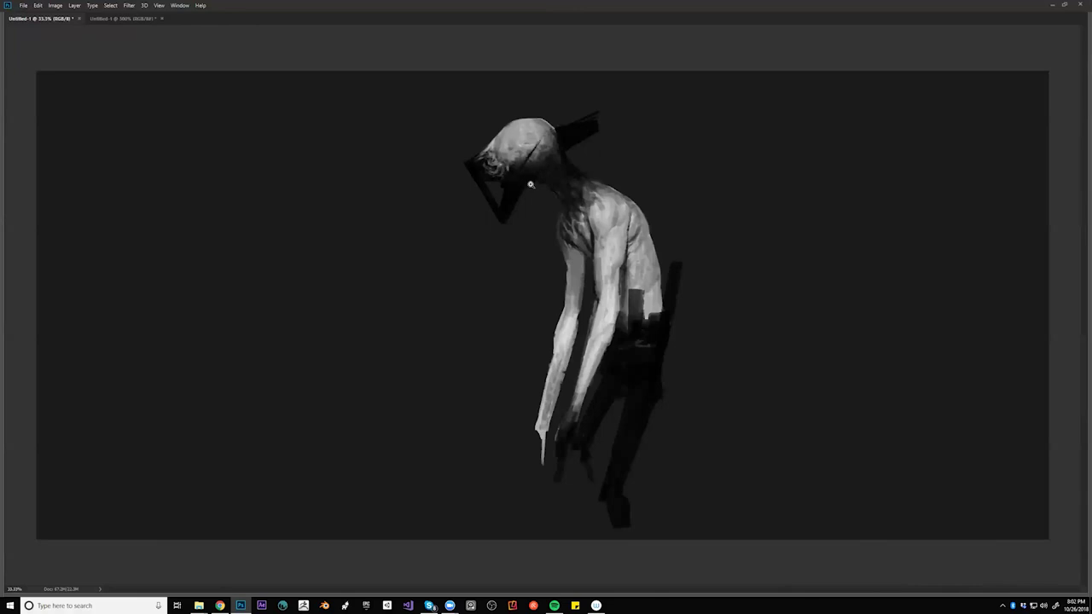
key("ctrl+minus")
key("ctrl+shift+h")
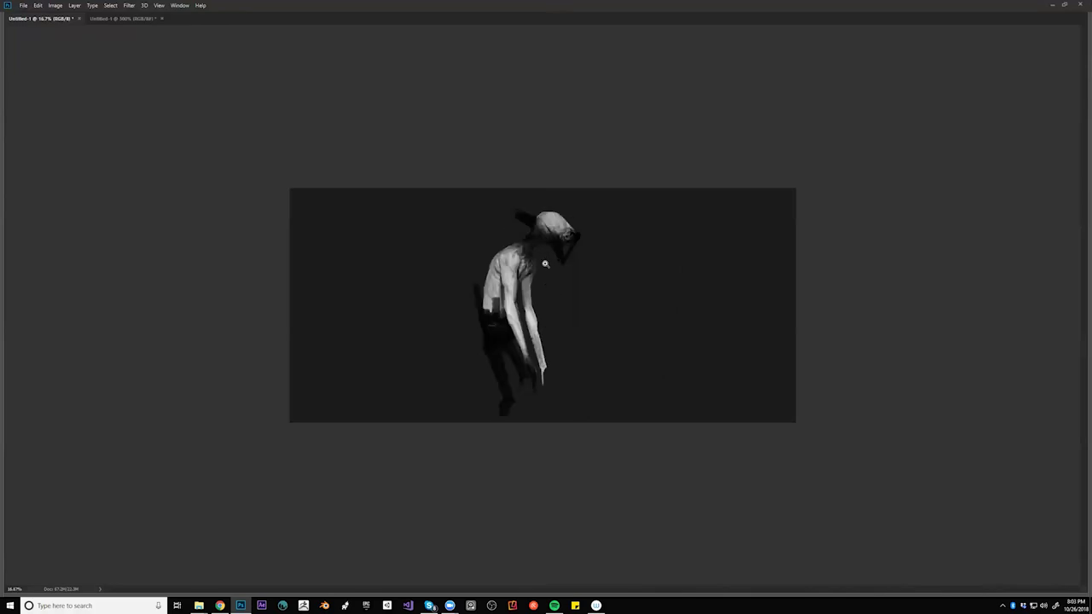
- Draw a thin dark vertical line near the front of the head, reinforce the diagonal one, and flip the canvas horizontally
key("ctrl+plus")
key("ctrl+plus")
key("ctrl+plus")
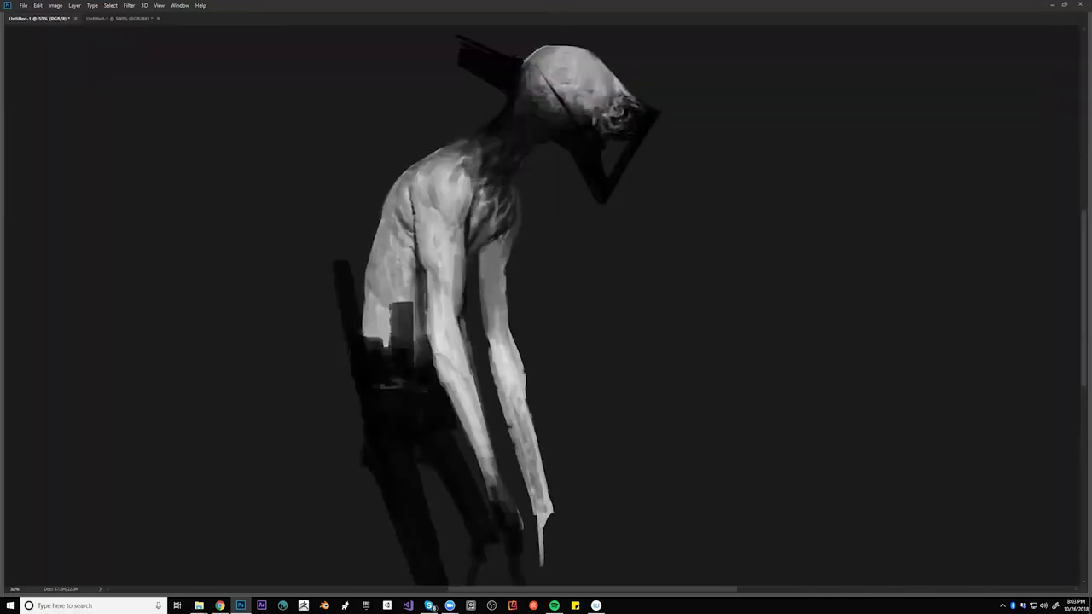
left_click_drag(599, 83, 602, 124)
left_click_drag(599, 78, 600, 107)
mouse_move(600, 84)
left_mouse_down()
mouse_move(599, 123)
mouse_move(600, 111)
left_mouse_up()
left_click_drag(544, 84, 561, 106)
left_click(596, 157, "alt")
left_click(596, 157, "alt")
left_click(596, 159, "alt")
key("ctrl+shift+h")
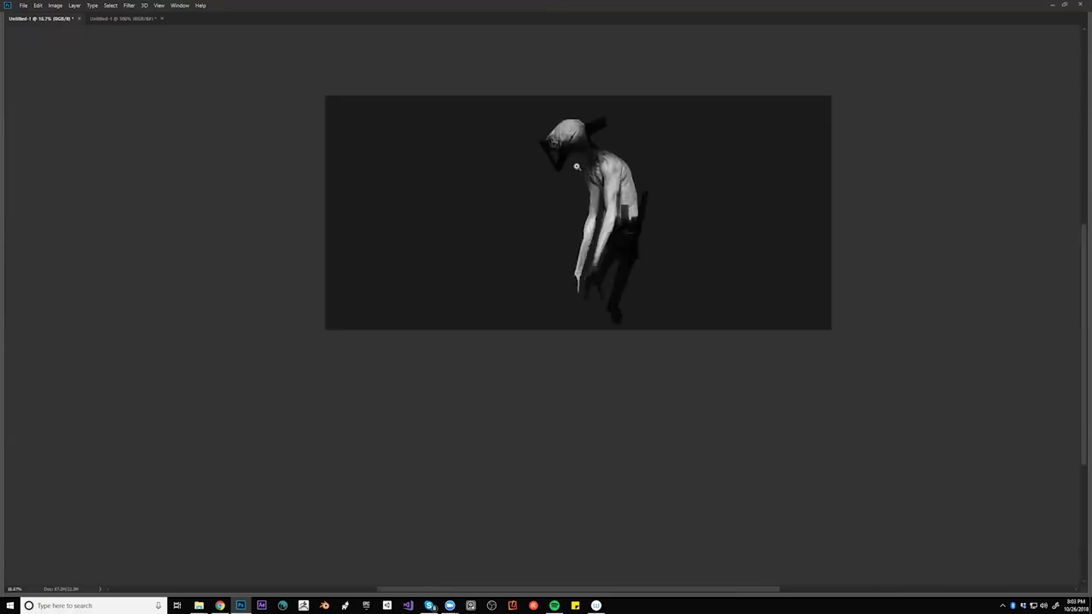
- Darken the chest and the top of the far arm beneath it, and flip the canvas horizontally
scroll(588, 148, "up", 3)
left_click_drag(662, 285, 635, 178)
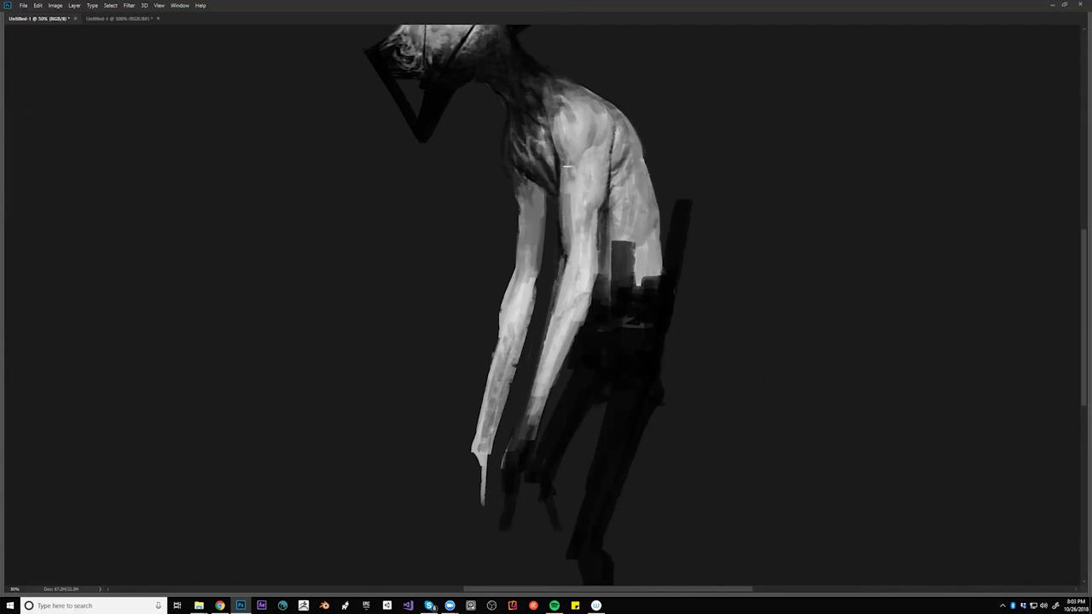
left_click(582, 232, "alt")
left_click(582, 232, "alt")
left_click(582, 232, "alt")
key("ctrl+shift+h")
left_click(523, 199, "ctrl")
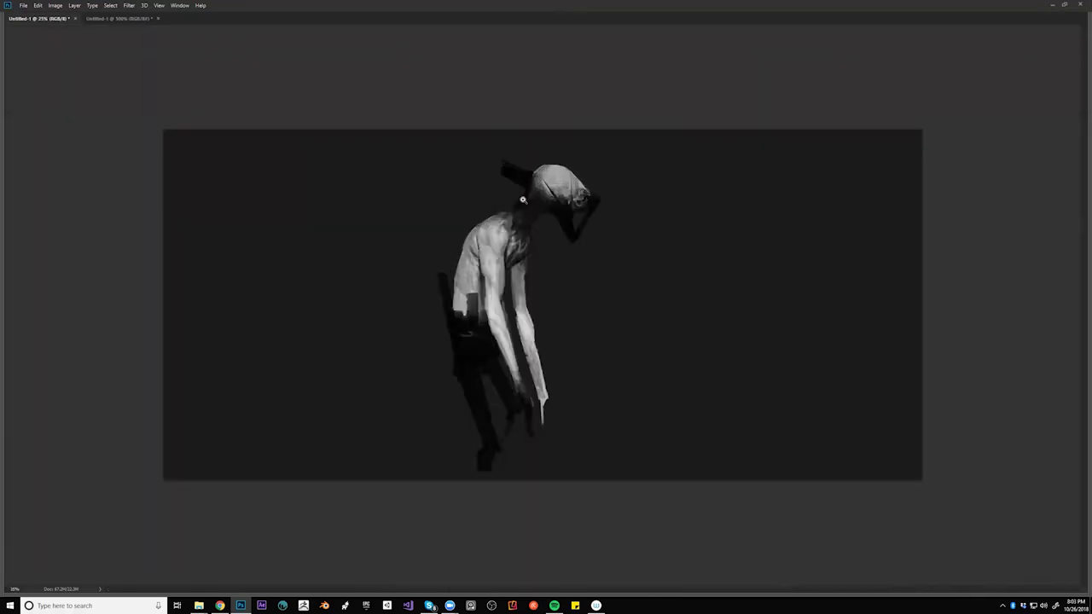
key("ctrl+plus")
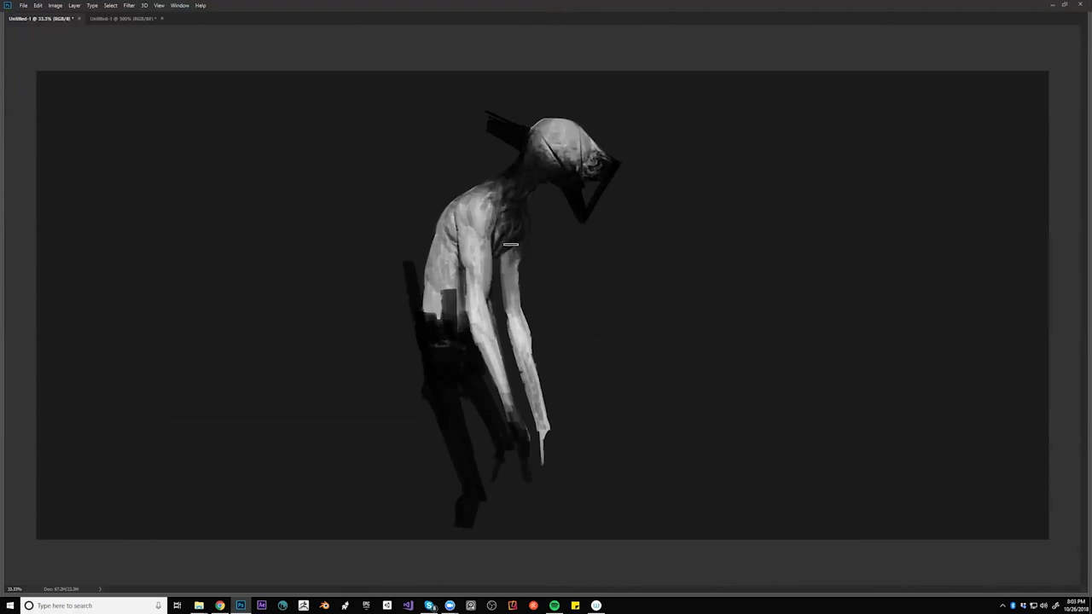
left_click(508, 310, "alt")
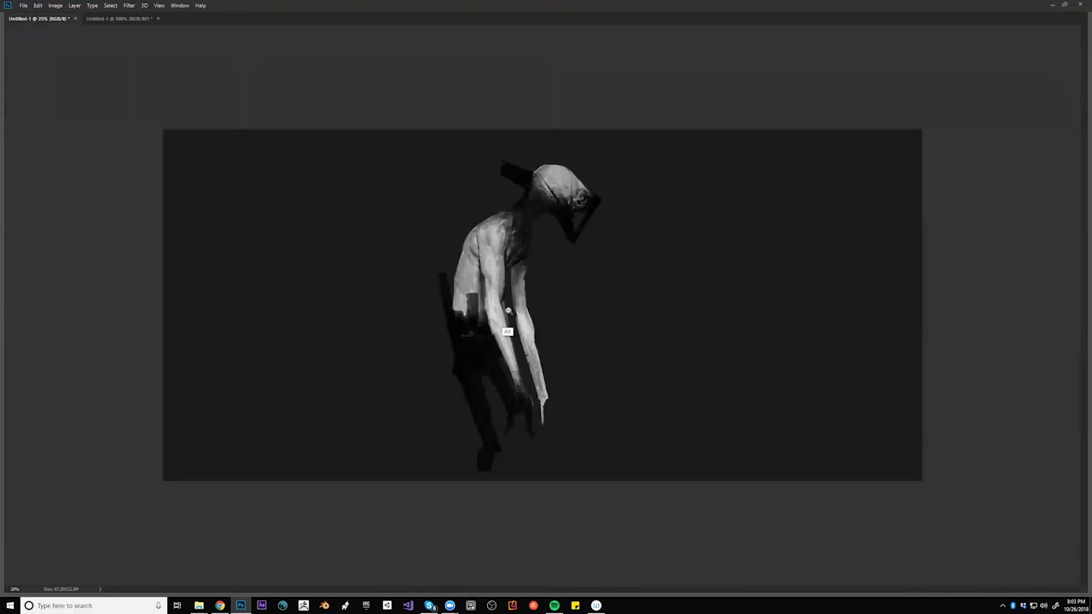
- Try a short stroke on the front of the near upper arm, undo it, and flip the canvas horizontally
scroll(507, 312, "down", 1)
scroll(503, 307, "up", 2)
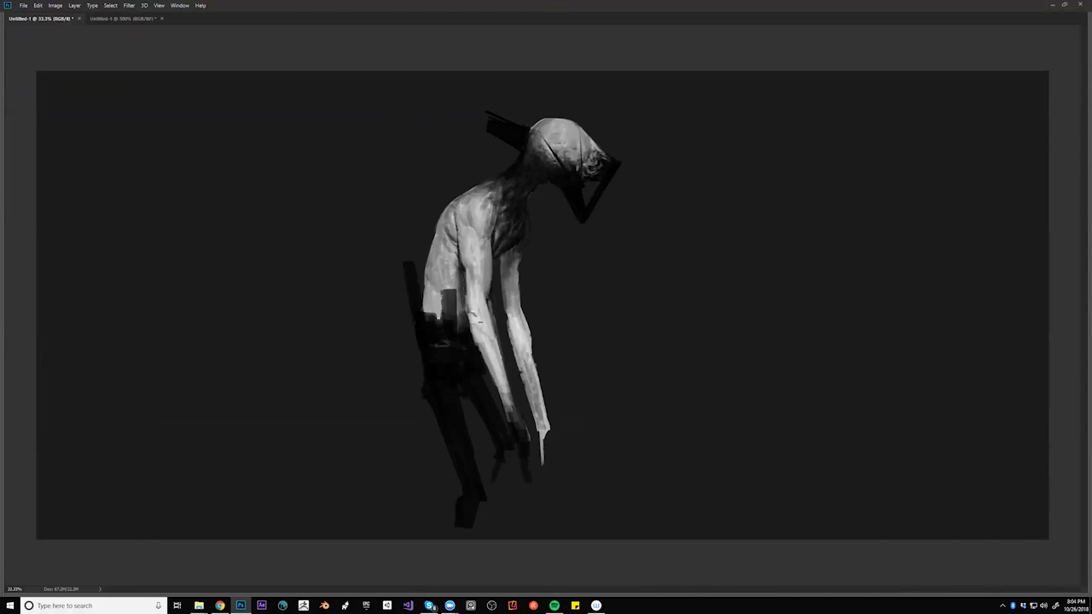
key("alt")
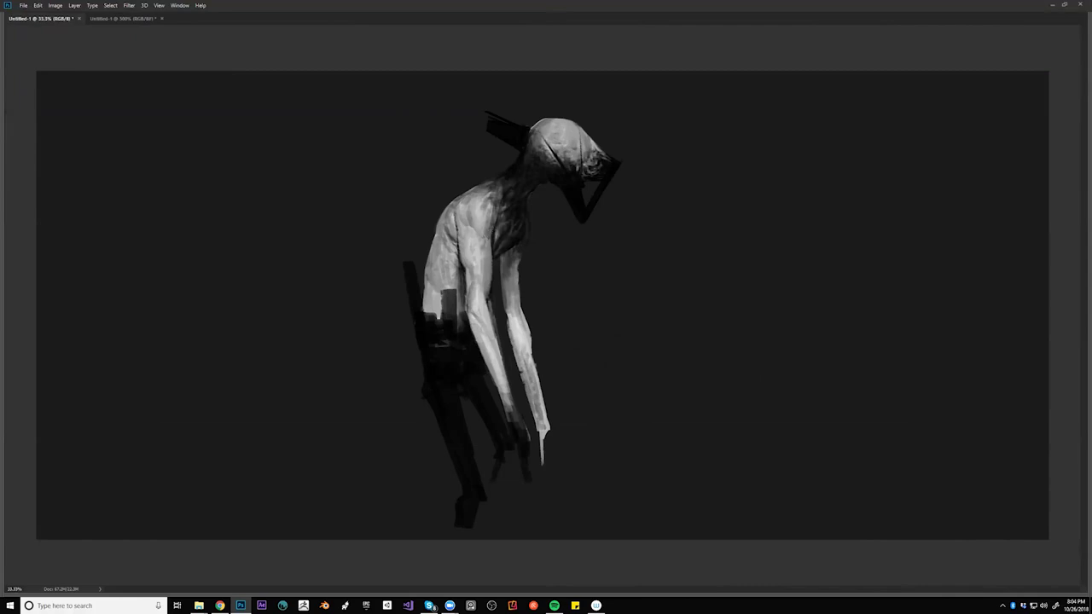
left_click_drag(491, 235, 487, 244)
key("ctrl+alt+z")
key("ctrl+shift+h")
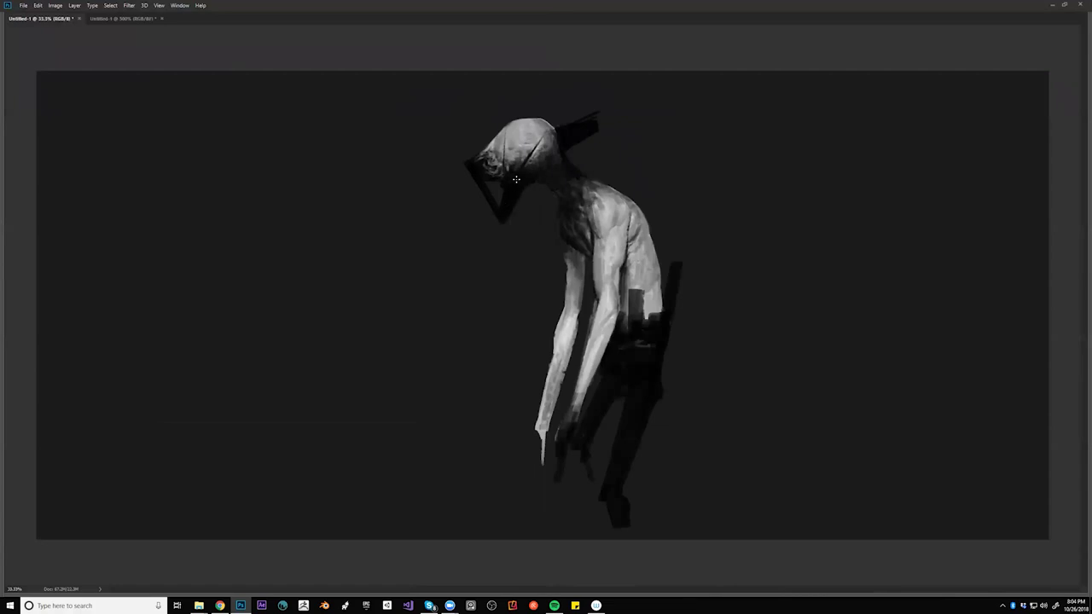
- Rework the small dark and light details at the front of the face, undoing a stroke along the beak-like point below it
left_click_drag(520, 176, 502, 218)
key("ctrl+alt+z")
scroll(501, 217, "up", 1, "alt")
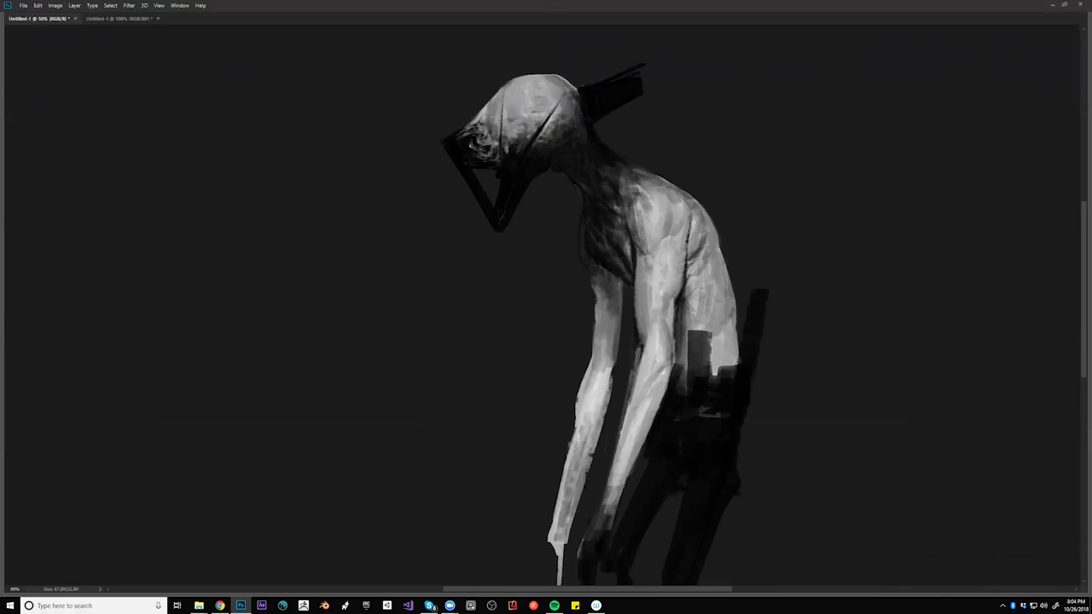
mouse_move(491, 134)
left_mouse_down()
mouse_move(485, 122)
mouse_move(476, 140)
mouse_move(491, 131)
mouse_move(493, 141)
mouse_move(477, 141)
mouse_move(481, 131)
left_mouse_up()
left_click_drag(475, 127, 472, 132)
key("ctrl+minus")
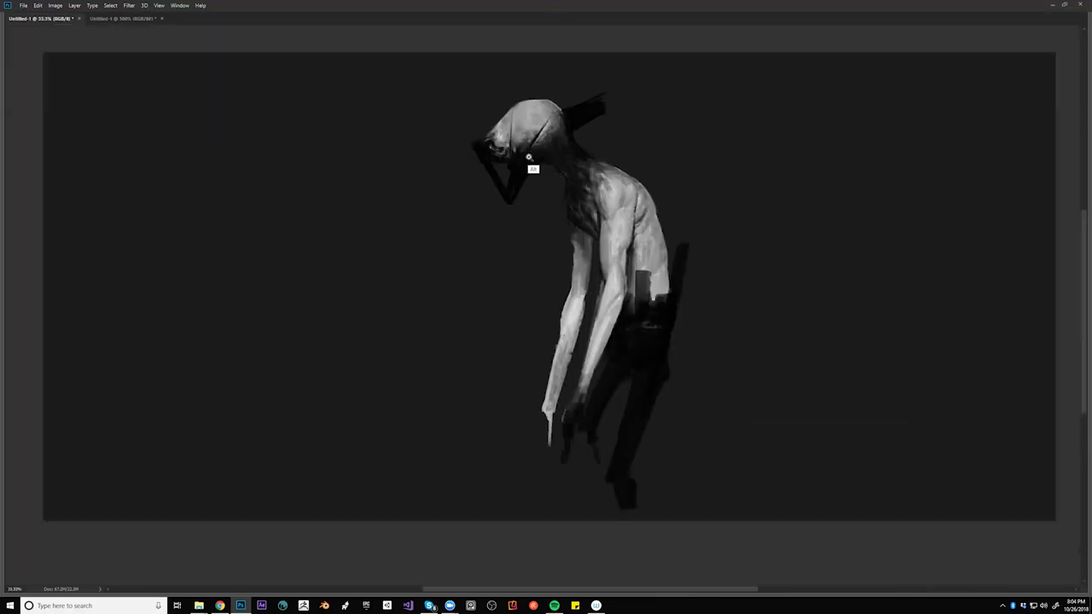
- Flip the canvas horizontally and darken the back of the neck down to the top of the shoulder
key("ctrl+minus")
key("F2")
key("ctrl+plus")
scroll(571, 152, "up", 1)
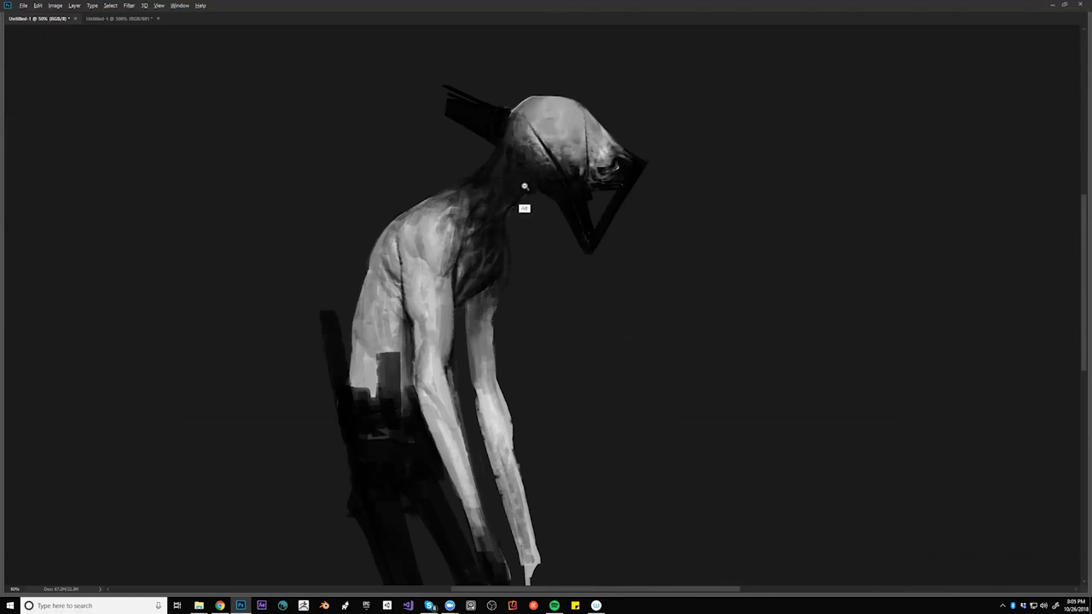
scroll(521, 207, "down", 2)
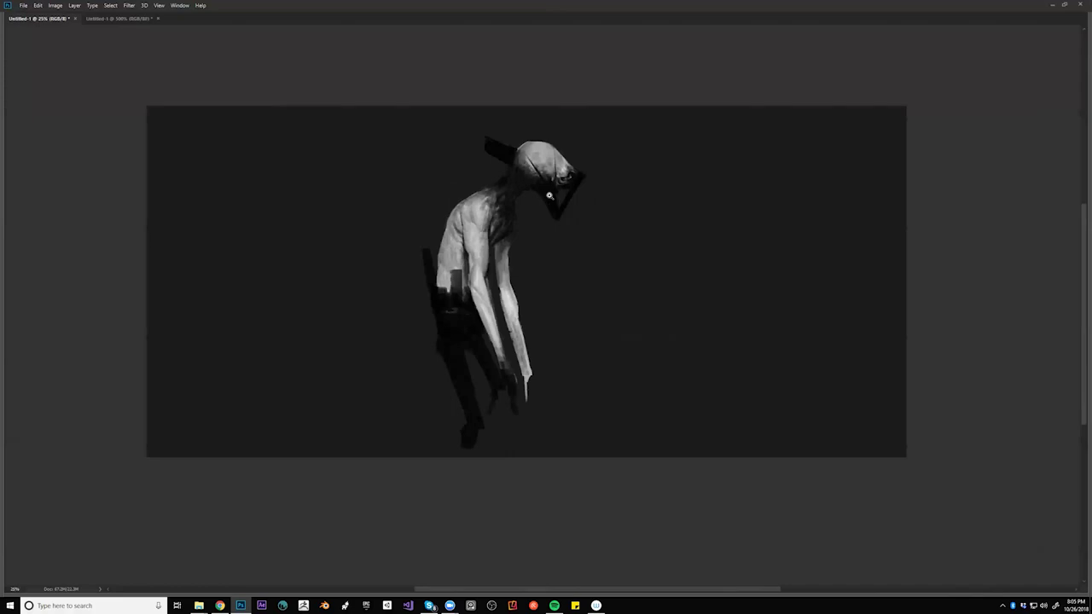
scroll(546, 197, "up", 1)
scroll(531, 182, "up", 1)
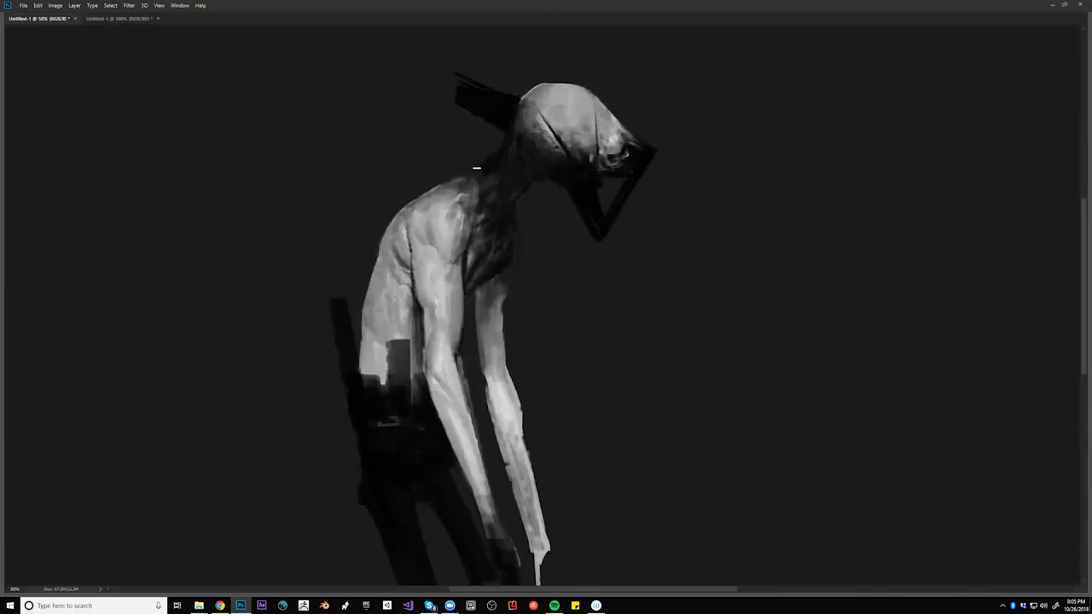
left_click_drag(448, 189, 485, 175)
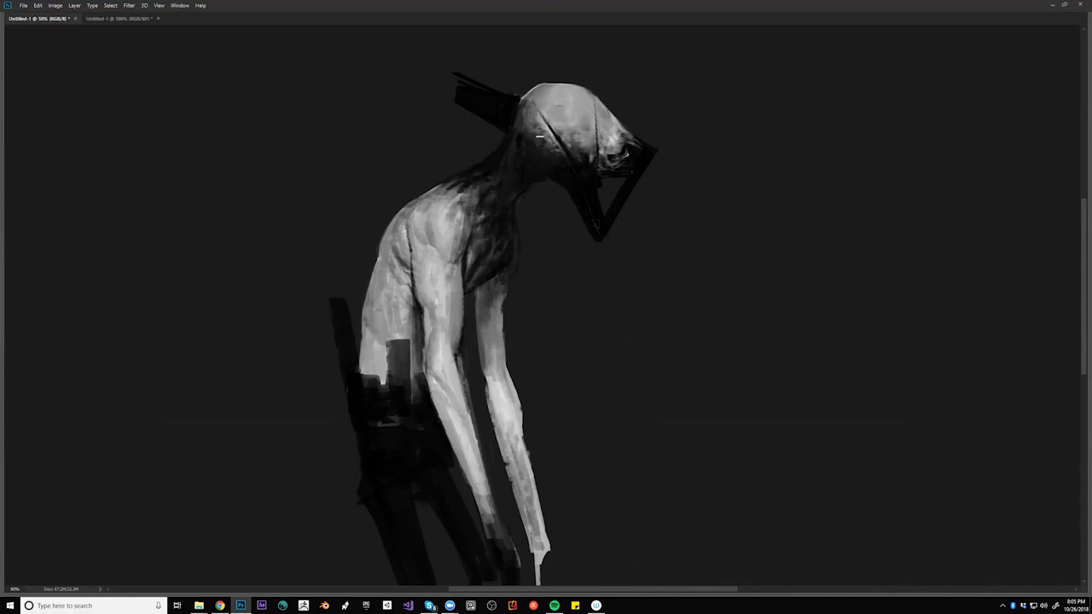
- Flip the canvas horizontally and tone down the far arm with darker gray strokes from the upper arm to the wrist
scroll(539, 176, "down", 1)
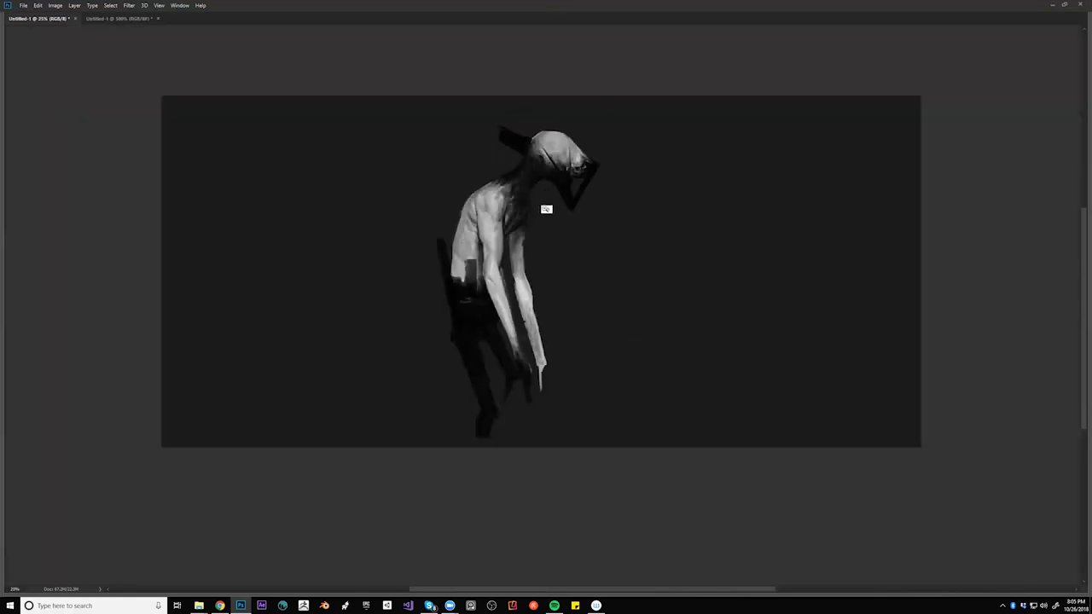
left_click(547, 194, "alt")
key("ctrl+f")
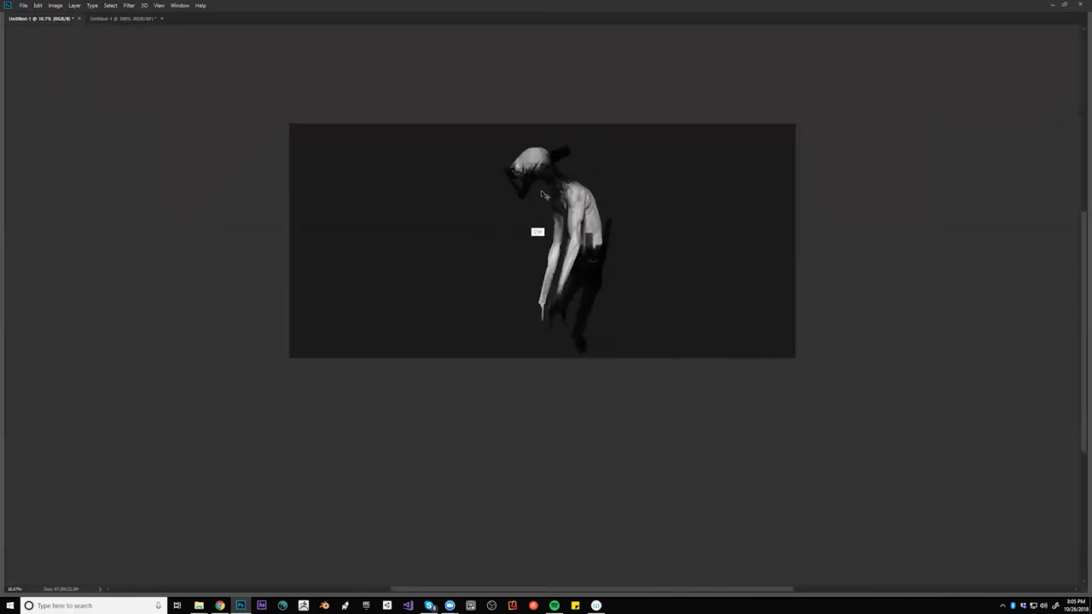
scroll(540, 195, "up", 2)
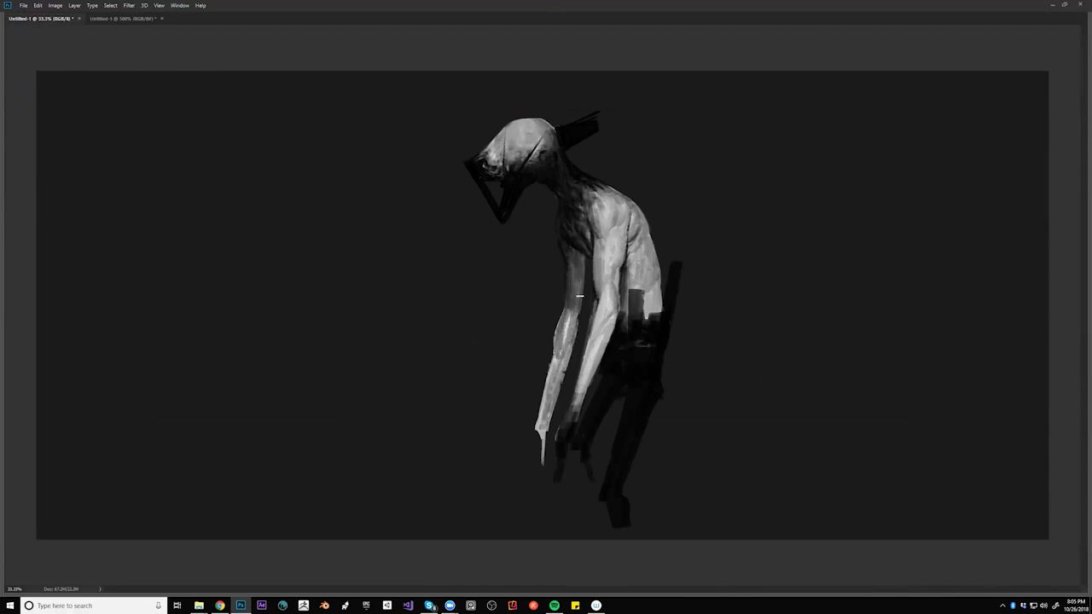
left_click_drag(553, 369, 544, 419)
left_click_drag(544, 367, 532, 433)
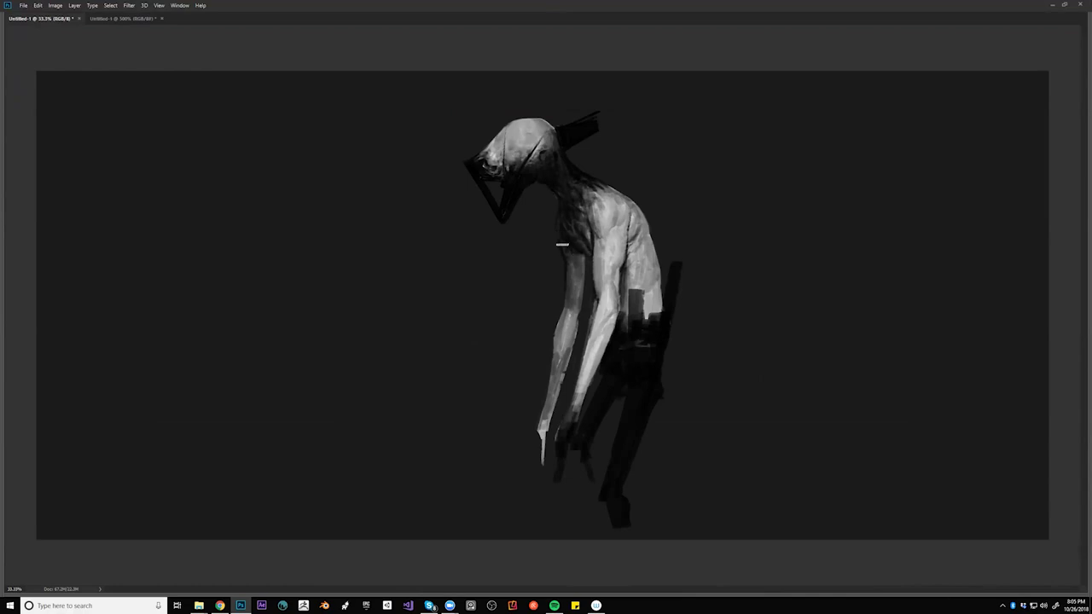
mouse_move(579, 264)
left_mouse_down()
mouse_move(574, 315)
mouse_move(575, 264)
mouse_move(569, 307)
mouse_move(578, 279)
left_mouse_up()
- Deepen the shadows on the chest, top of the far arm and base of the head, checking the figure mirrored
key("ctrl+shift+h")
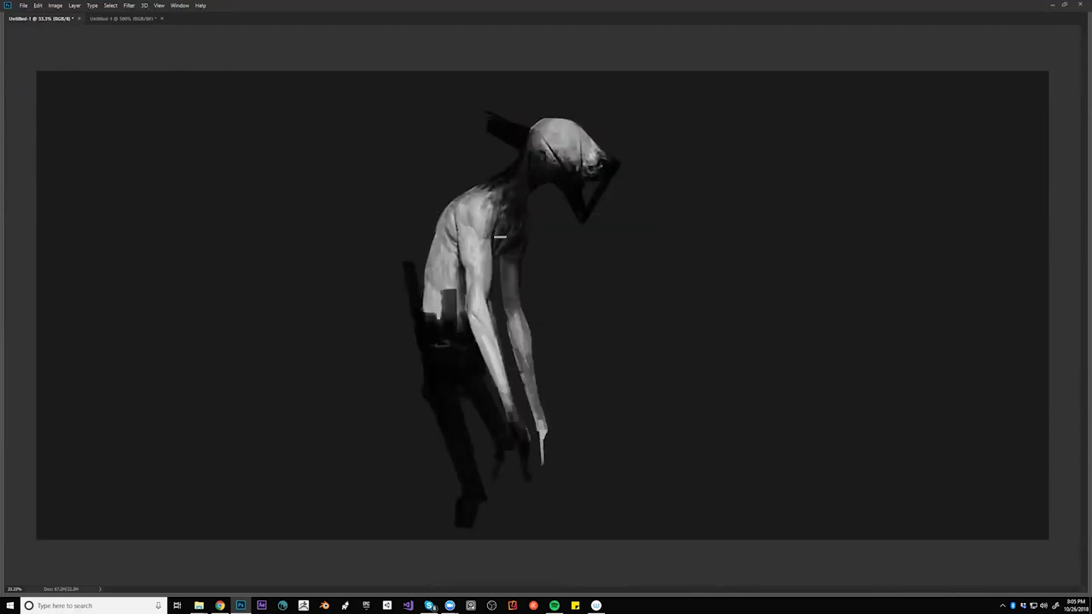
left_click_drag(497, 208, 492, 232)
key("ctrl+z")
key("ctrl+z")
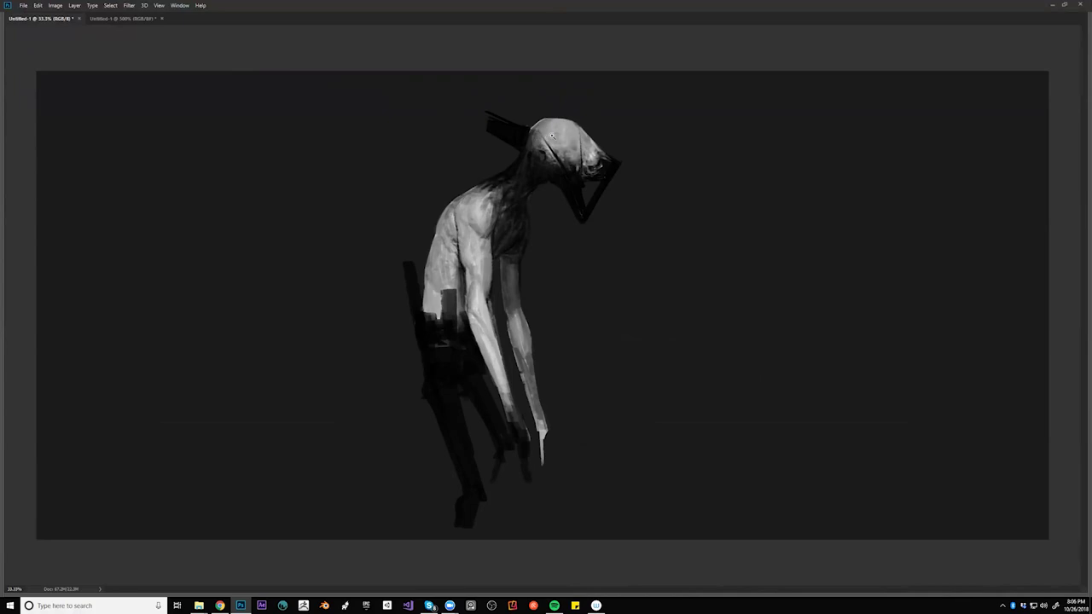
scroll(541, 139, "up", 1)
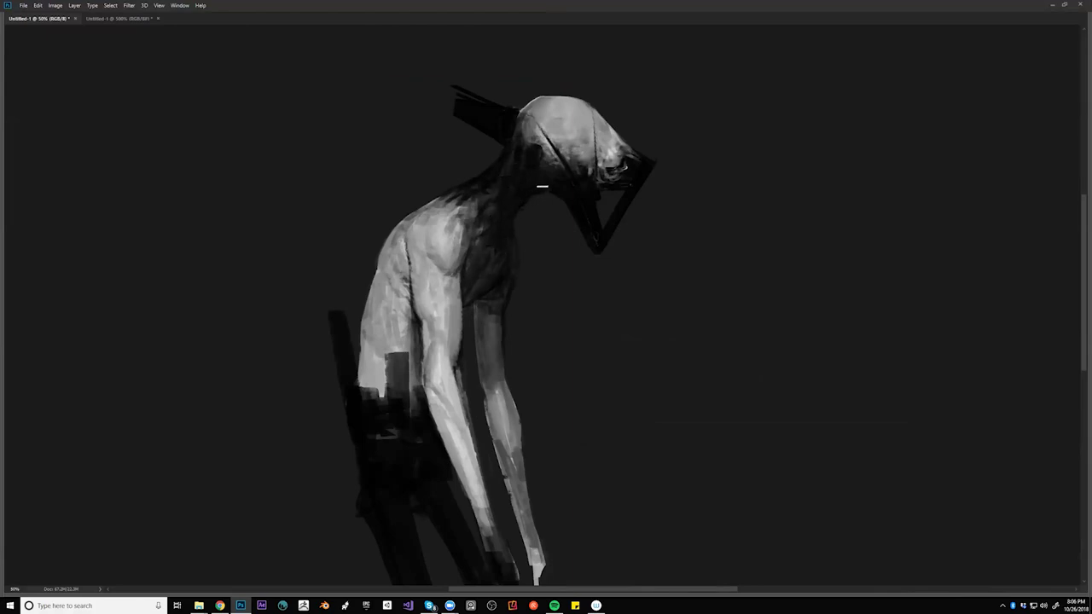
scroll(566, 215, "down", 3)
key("ctrl+shift+h")
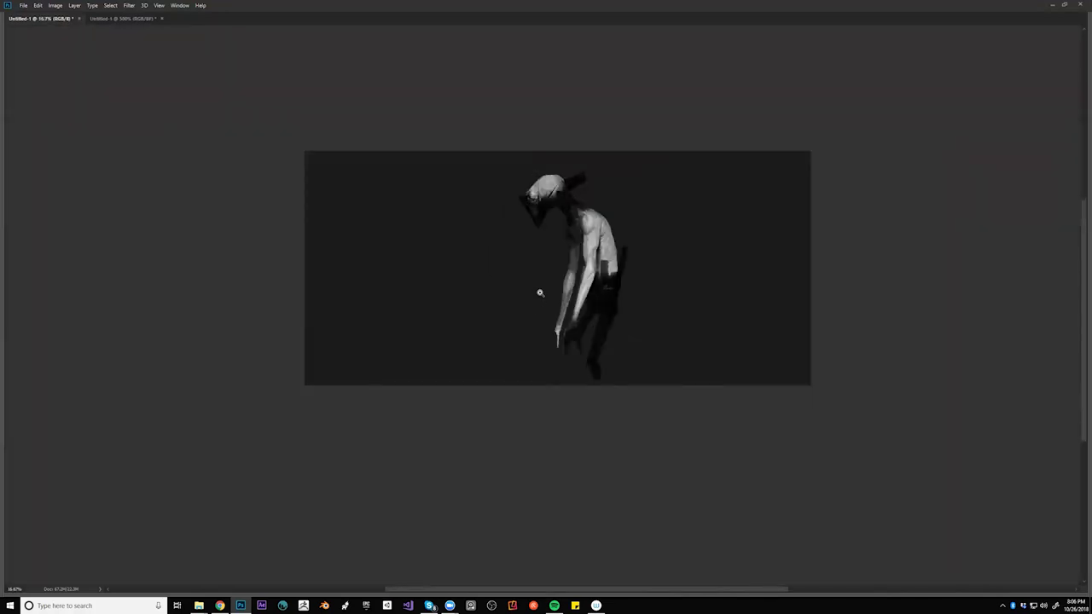
key("ctrl+plus")
key("ctrl+plus")
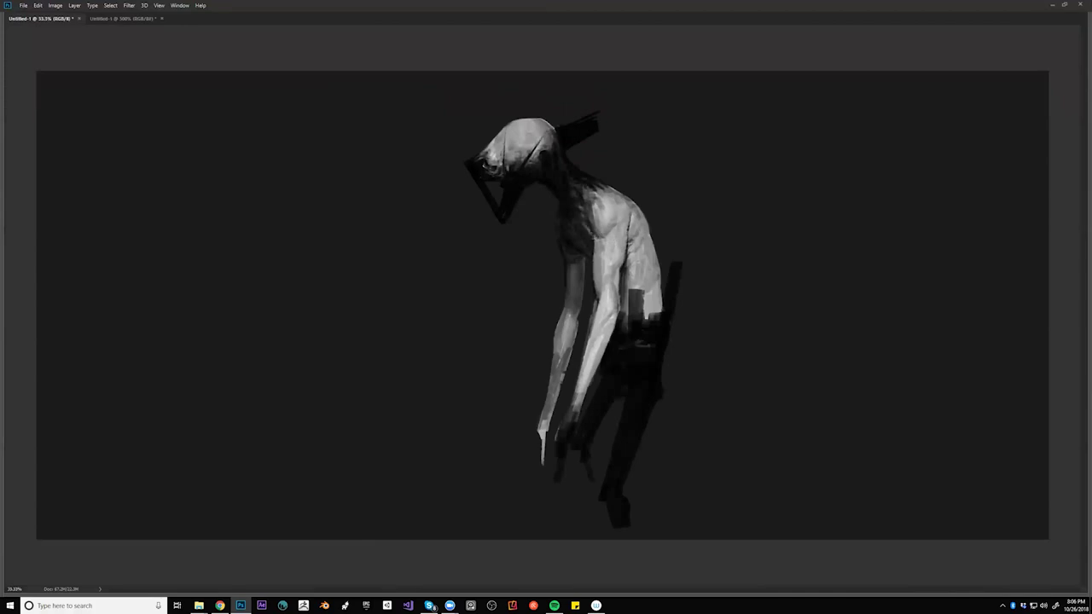
left_click_drag(584, 230, 594, 257)
key("ctrl+alt+z")
key("ctrl+alt+z")
- Flip the canvas horizontally and shade the near shoulder and the front edge of the near upper arm with mid gray strokes
left_click(598, 292, "alt")
left_click(598, 295, "alt")
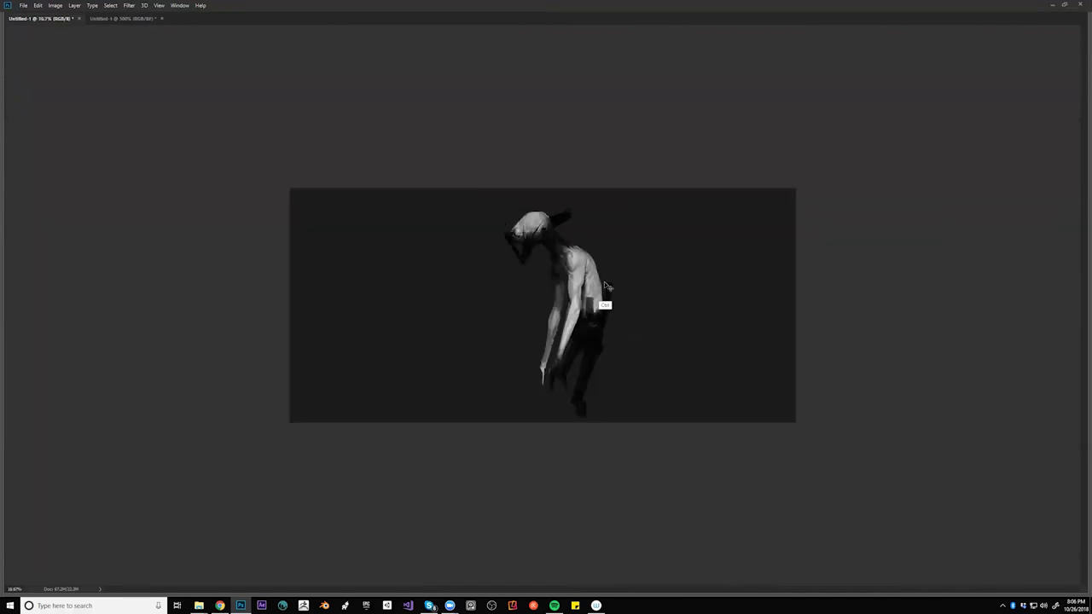
key("F2")
left_click(509, 287, "ctrl")
key("ctrl+plus")
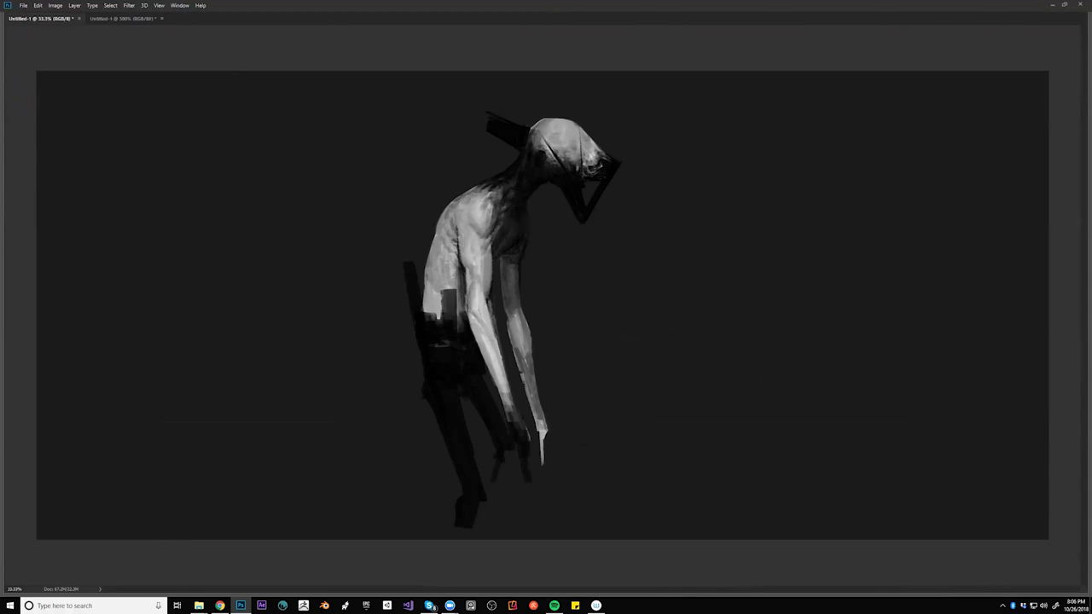
left_click_drag(467, 208, 459, 230)
left_click_drag(474, 261, 473, 279)
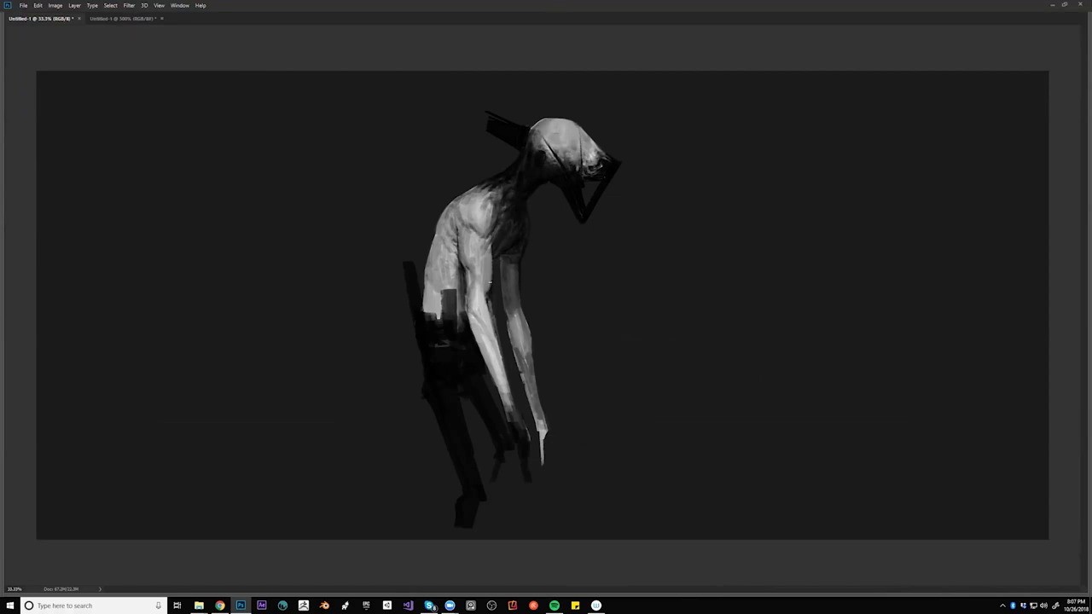
mouse_move(489, 290)
left_mouse_down()
mouse_move(492, 254)
mouse_move(490, 302)
left_mouse_up()
left_click_drag(487, 245, 486, 288)
left_click_drag(482, 213, 483, 230)
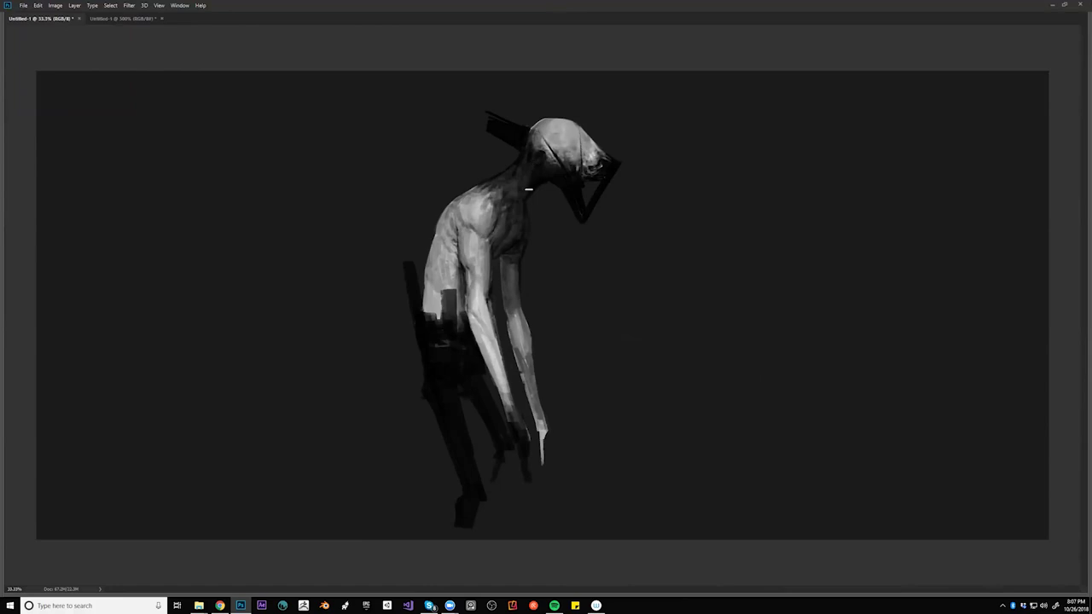
- Blend lighter gray into the neck and chest, check the figure mirrored, and shade around the shoulder blade and near shoulder
left_click(528, 219, "ctrl+alt")
left_click(528, 218, "ctrl+alt")
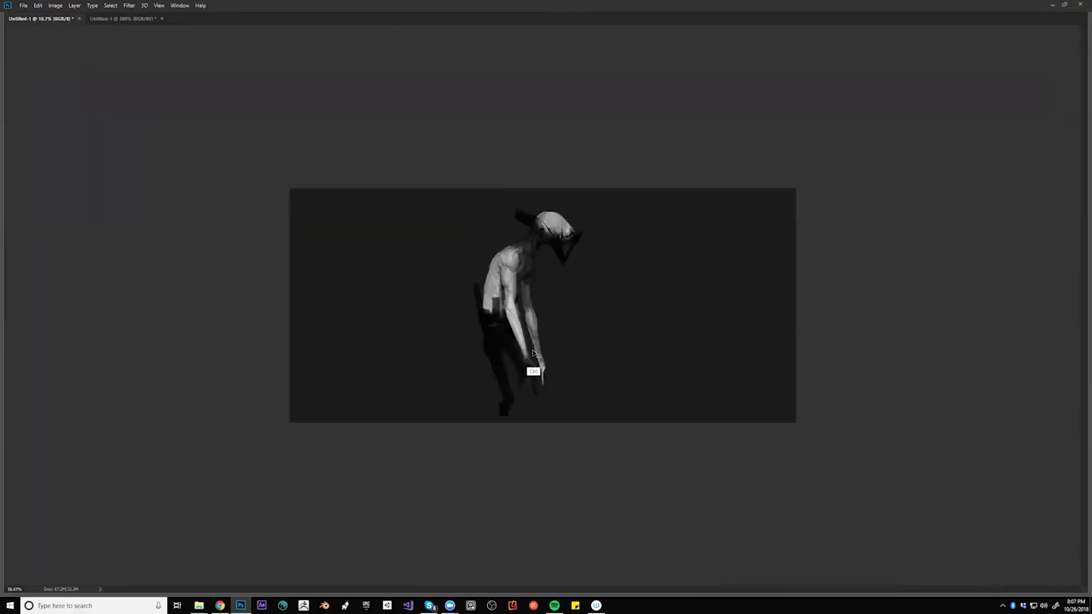
key("ctrl+alt+f")
left_click(577, 288, "ctrl")
left_click(577, 287, "ctrl")
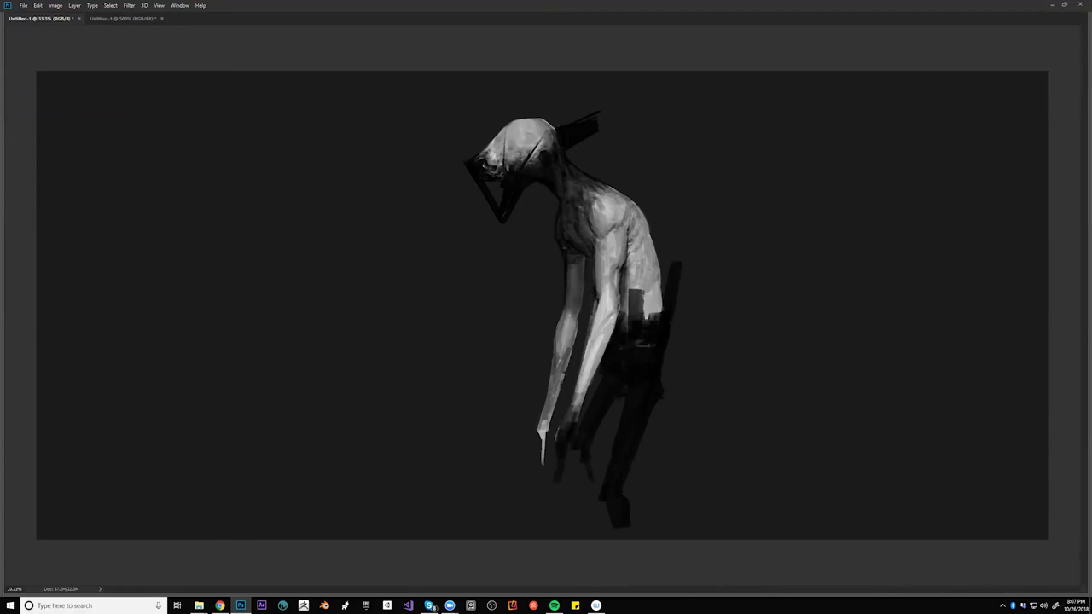
key("ctrl+shift+h")
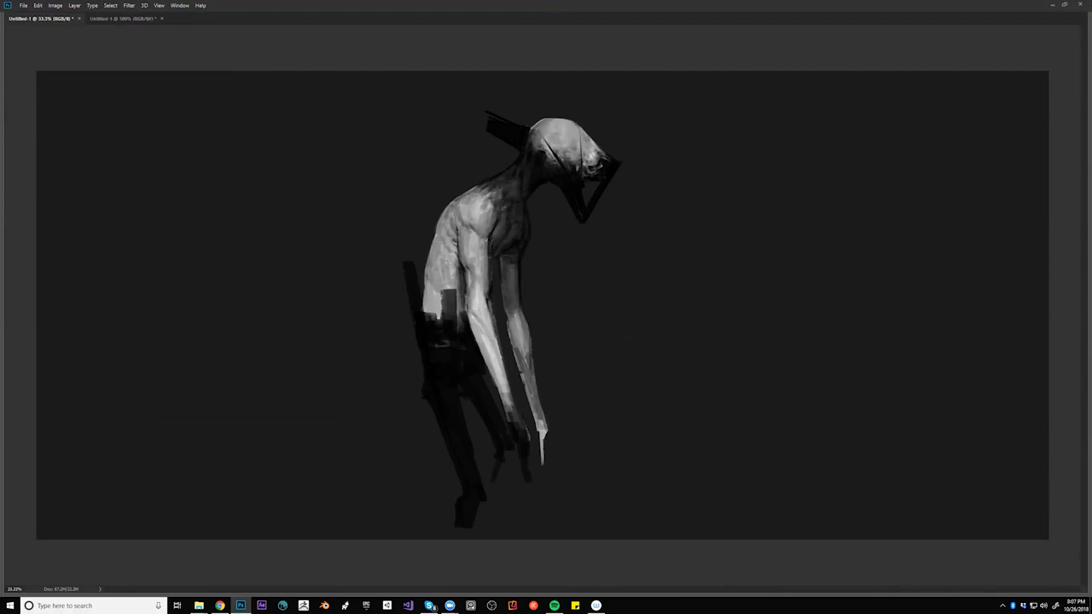
left_click_drag(454, 213, 457, 230)
left_click_drag(468, 206, 472, 223)
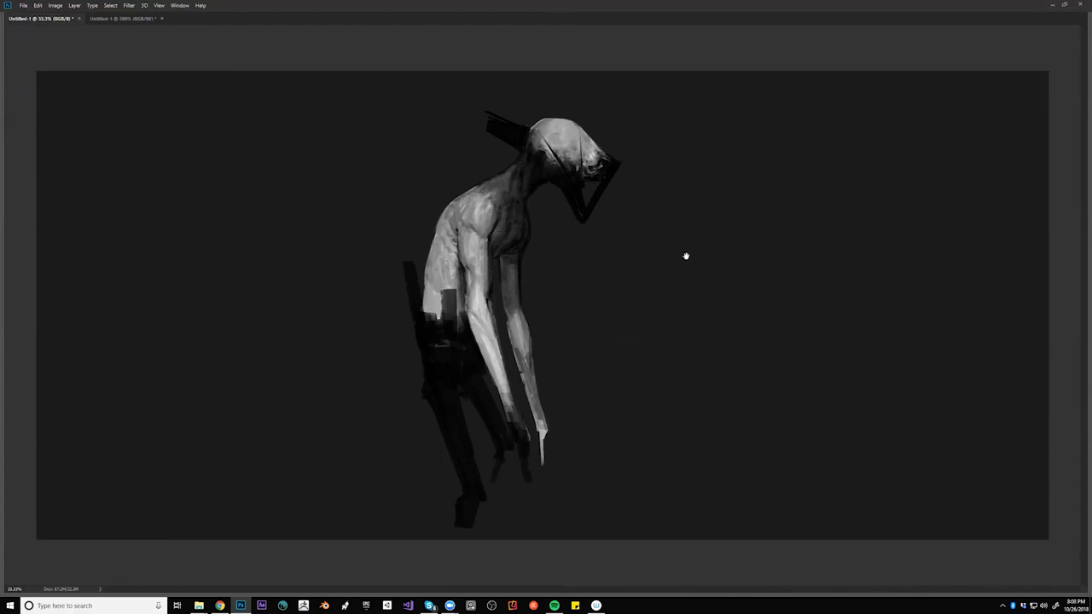
- Thicken both legs with black strokes and extend the shapes of the lower legs and feet
key("Tab")
key("Tab")
key("ctrl+minus")
key("ctrl+minus")
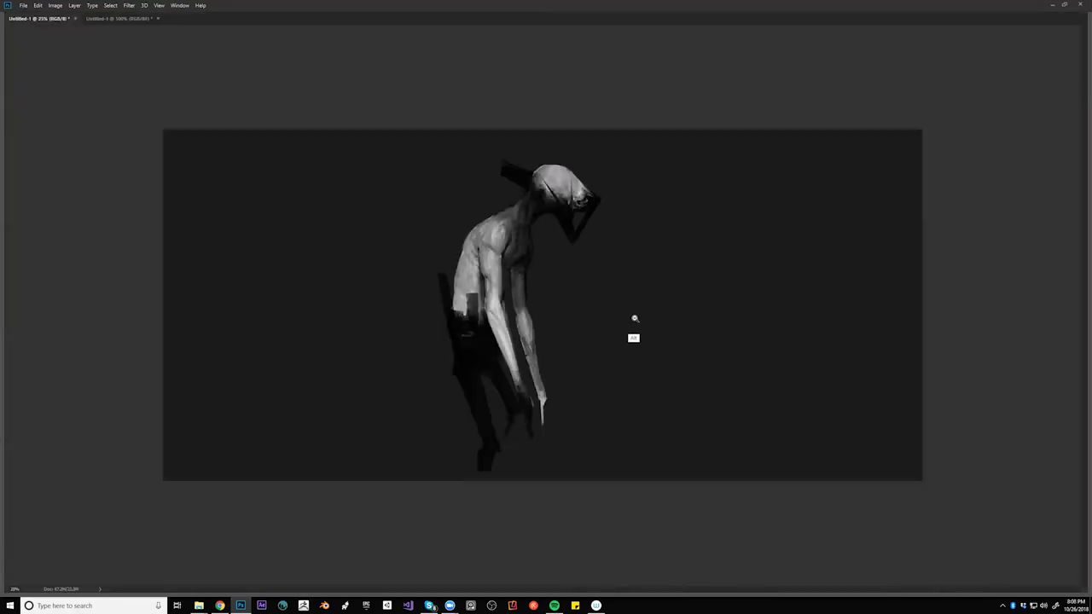
key("ctrl+plus")
key("ctrl+plus")
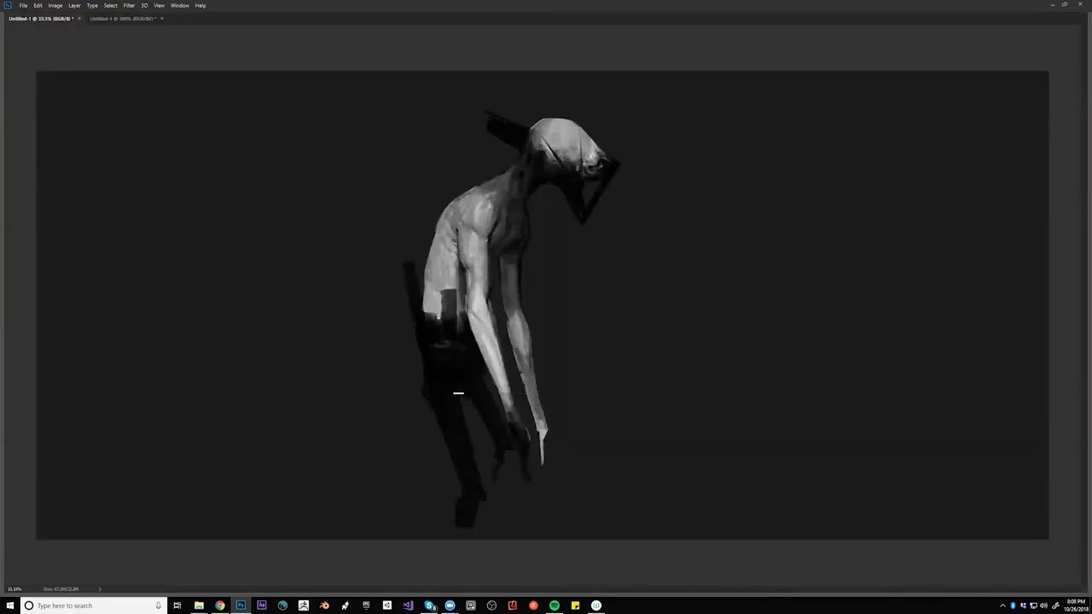
mouse_move(475, 415)
left_mouse_down()
mouse_move(477, 477)
mouse_move(461, 530)
left_mouse_up()
left_click_drag(484, 377, 498, 418)
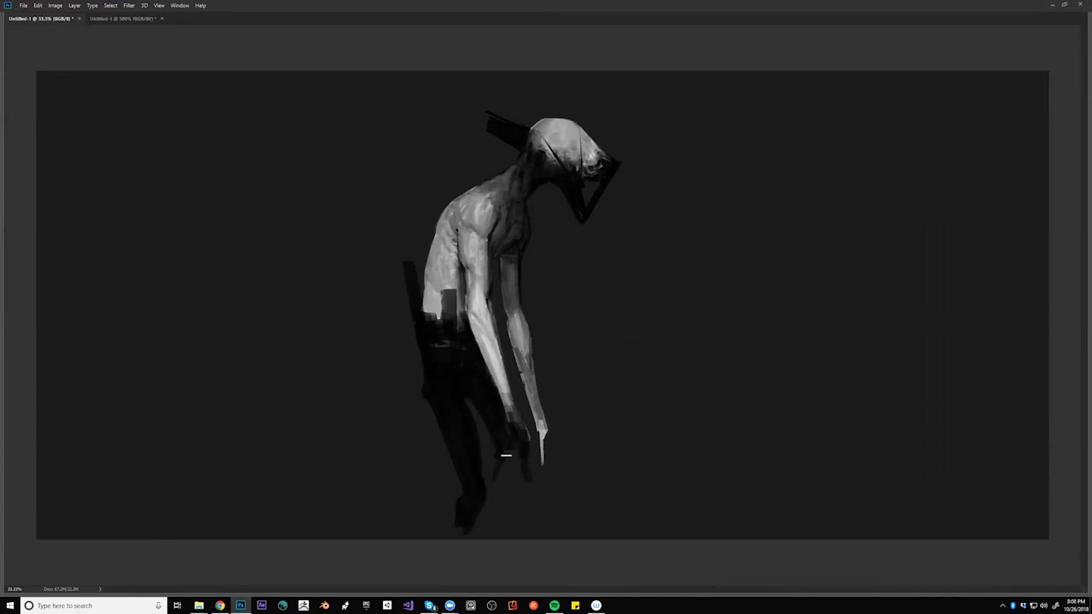
left_click_drag(514, 458, 503, 467)
- Paint light gray hands with long hanging fingers on both arms and blend the near wrist into its hand
mouse_move(515, 437)
left_mouse_down()
mouse_move(511, 402)
mouse_move(525, 443)
mouse_move(506, 406)
mouse_move(515, 441)
mouse_move(511, 406)
mouse_move(526, 447)
mouse_move(526, 460)
mouse_move(515, 440)
mouse_move(516, 462)
mouse_move(514, 447)
mouse_move(519, 458)
mouse_move(542, 425)
mouse_move(536, 478)
left_mouse_up()
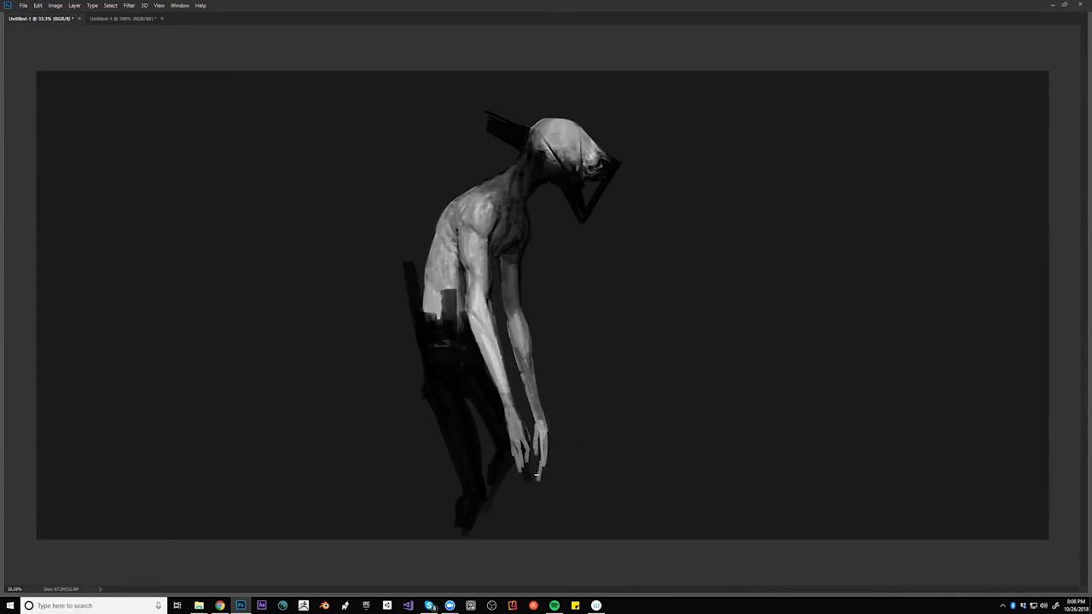
mouse_move(522, 460)
left_mouse_down()
mouse_move(520, 474)
mouse_move(511, 420)
left_mouse_up()
left_click(515, 417, "alt")
left_click(515, 418, "alt")
left_click_drag(503, 394, 515, 425)
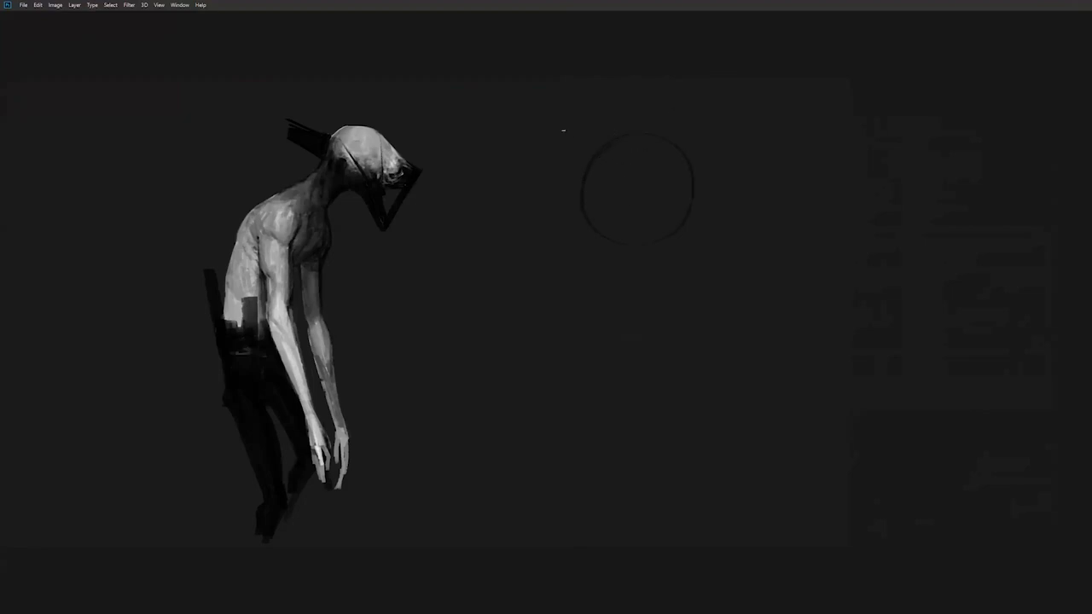
left_click_drag(814, 328, 815, 331)
key("ctrl+z")
key("ctrl+z")
mouse_move(567, 141)
left_mouse_down()
mouse_move(776, 122)
mouse_move(754, 110)
left_mouse_up()
key("ctrl+z")
key("ctrl+z")
- Sketch a cloth draped over the circle, with flaring sides, long vertical folds, a wavy hem and soft fold shadows
left_click_drag(601, 167, 535, 394)
mouse_move(621, 147)
left_mouse_down()
mouse_move(580, 354)
mouse_move(614, 161)
mouse_move(590, 309)
left_mouse_up()
left_click_drag(618, 163, 598, 355)
mouse_move(663, 217)
left_mouse_down()
mouse_move(673, 163)
mouse_move(692, 239)
mouse_move(688, 341)
mouse_move(637, 172)
mouse_move(635, 256)
mouse_move(640, 161)
mouse_move(644, 307)
mouse_move(685, 190)
mouse_move(715, 263)
left_mouse_up()
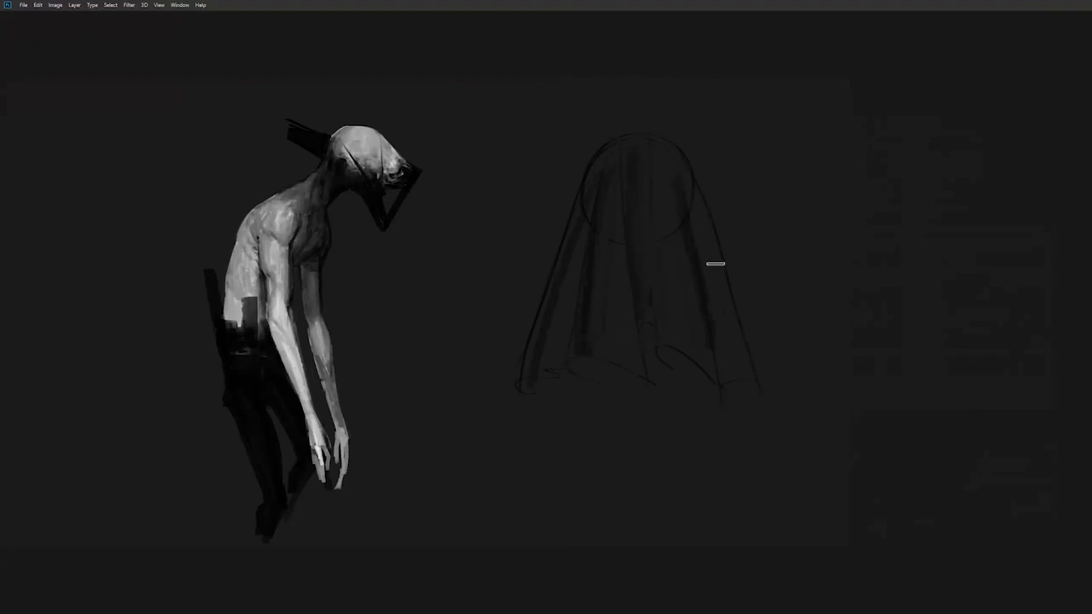
left_click(683, 238, "alt")
mouse_move(689, 209)
left_mouse_down()
mouse_move(730, 349)
mouse_move(718, 327)
left_mouse_up()
left_click_drag(576, 365, 601, 373)
left_click_drag(666, 352, 678, 367)
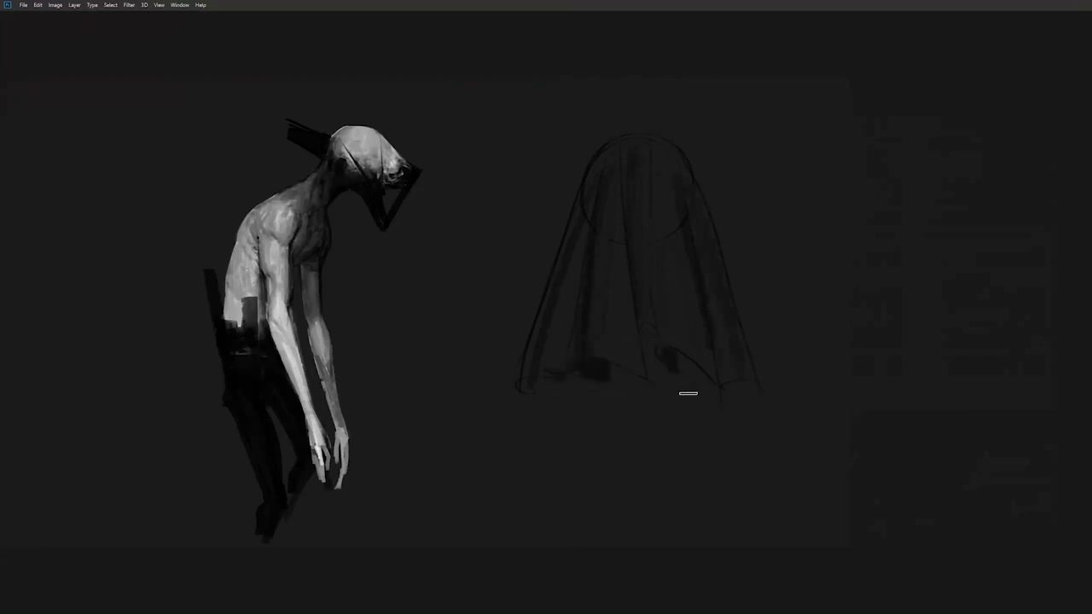
- Paint over the draped-cloth sketch with the background colour using a large brush
key("alt")
mouse_move(656, 124)
left_mouse_down()
mouse_move(617, 171)
mouse_move(516, 382)
left_mouse_up()
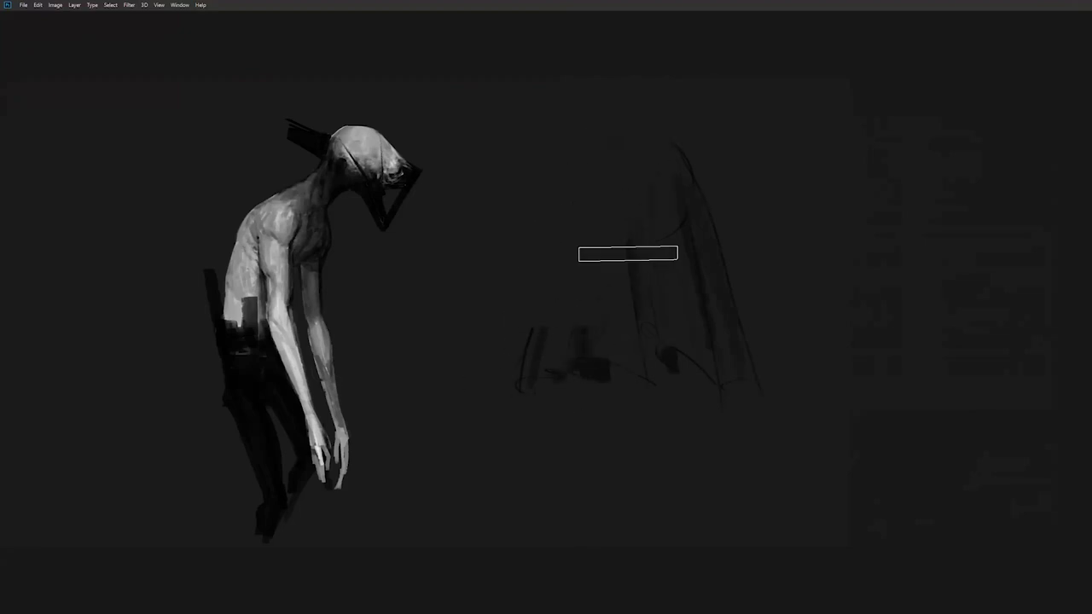
mouse_move(684, 162)
left_mouse_down()
mouse_move(675, 226)
mouse_move(684, 333)
mouse_move(739, 440)
mouse_move(651, 260)
mouse_move(543, 402)
left_mouse_up()
- Reduce the brush size and sketch a bent tube form with creases radiating from its inner bend
key("[")
key("[")
key("[")
key("[")
key("[")
key("[")
key("[")
key("[")
key("[")
key("[")
key("[")
key("[")
left_click_drag(649, 146, 677, 111)
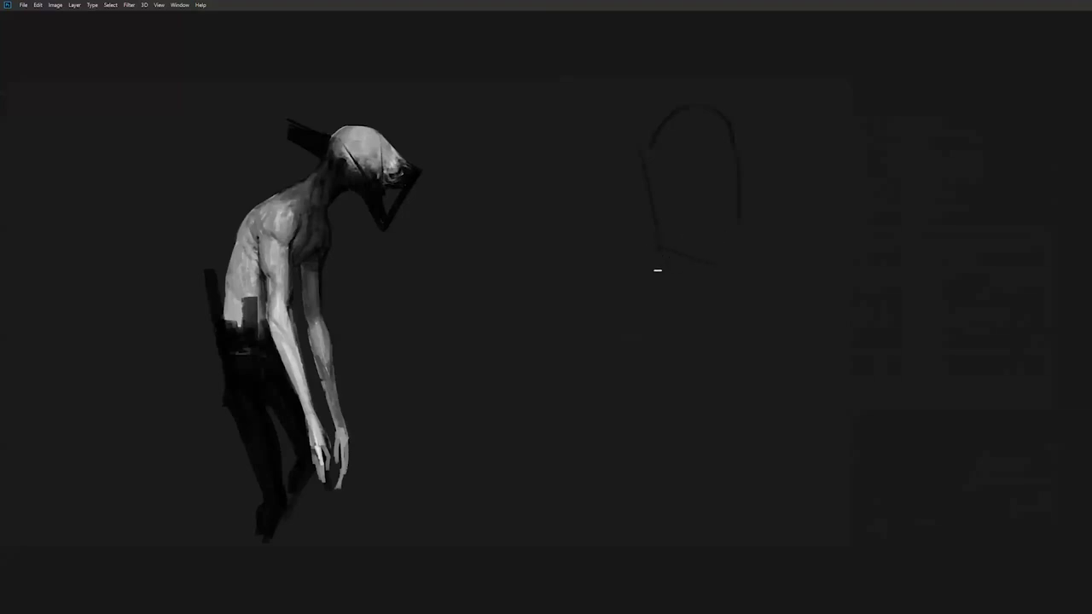
left_click_drag(739, 226, 743, 300)
left_click_drag(614, 276, 634, 355)
- Sketch a second, smaller bent tube form below and beside the first one
left_click_drag(724, 399, 656, 293)
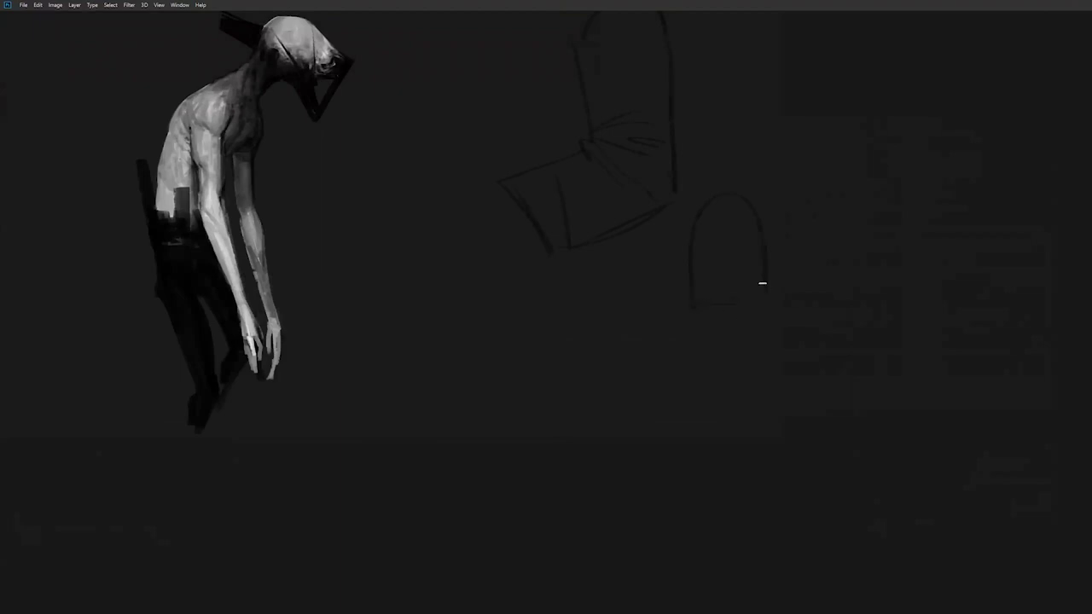
left_click_drag(701, 314, 626, 343)
left_click_drag(625, 342, 589, 387)
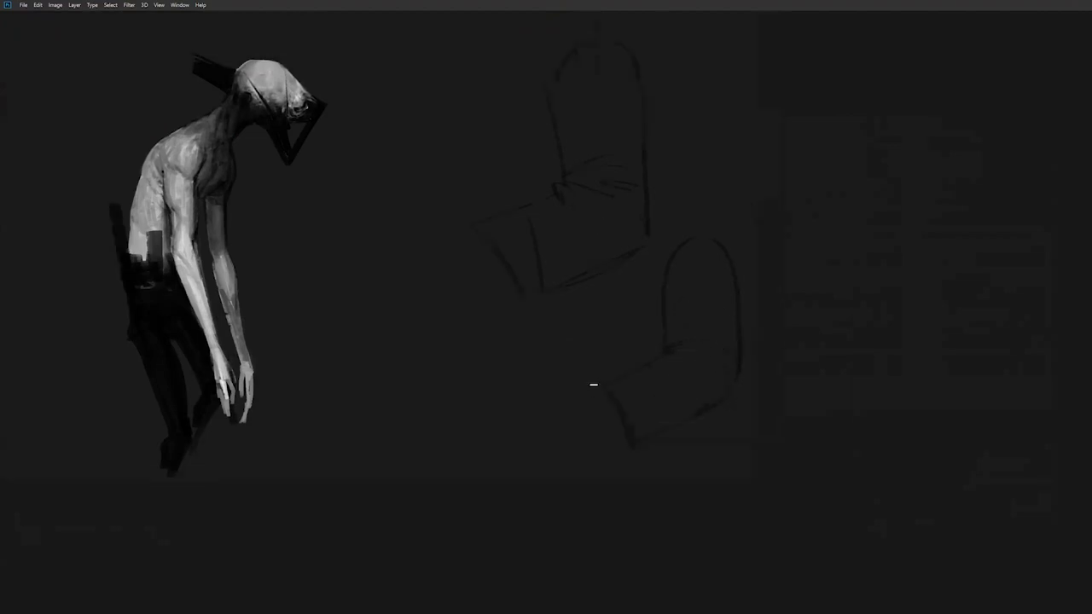
left_click_drag(559, 339, 632, 383)
left_click_drag(568, 282, 636, 322)
- Sample the background colour, enlarge the brush and paint out both bent tube sketches
left_click(653, 244, "alt")
key("]")
key("]")
key("]")
key("]")
key("]")
key("]")
mouse_move(704, 134)
left_mouse_down()
mouse_move(682, 382)
mouse_move(641, 382)
mouse_move(801, 315)
mouse_move(799, 470)
mouse_move(840, 395)
mouse_move(694, 409)
left_mouse_up()
mouse_move(609, 428)
left_mouse_down()
mouse_move(796, 261)
mouse_move(778, 371)
left_mouse_up()
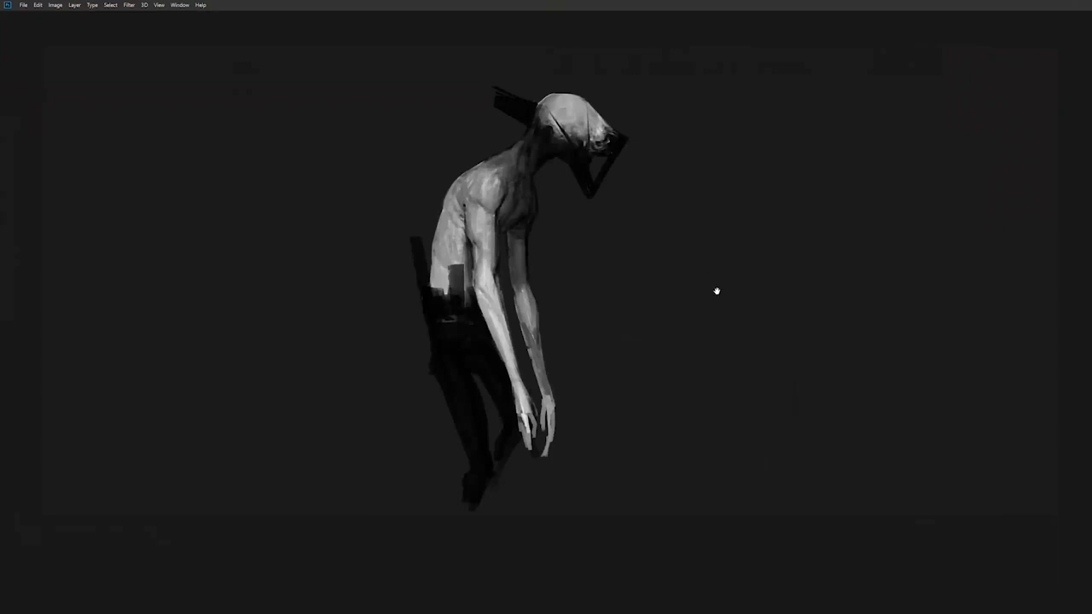
left_click_drag(717, 291, 603, 275)
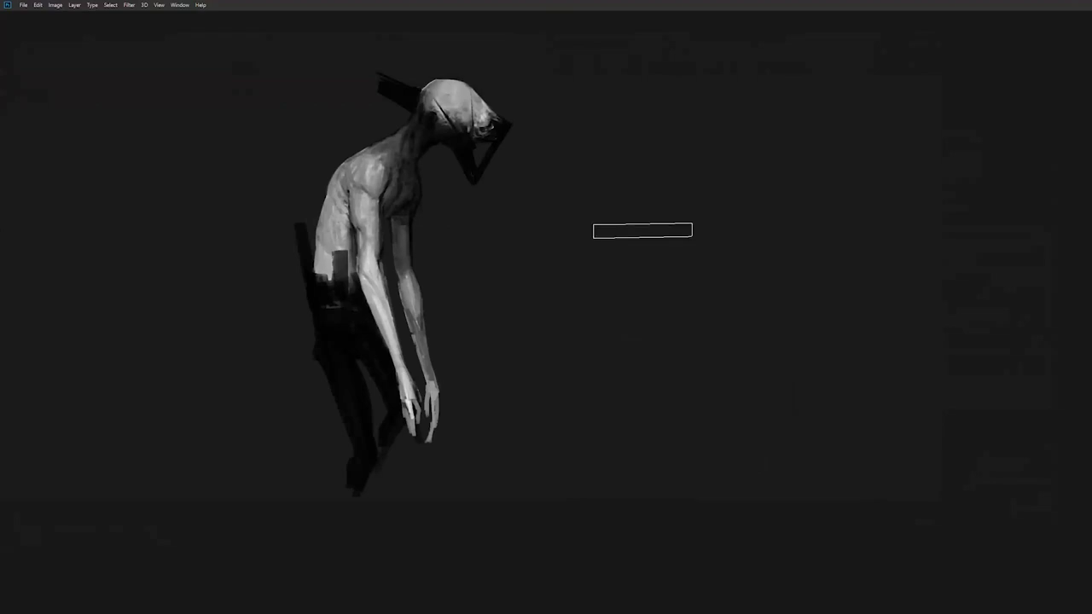
mouse_move(713, 171)
left_mouse_down()
mouse_move(753, 182)
mouse_move(725, 138)
left_mouse_up()
left_click_drag(618, 155, 836, 139)
left_click_drag(657, 162, 636, 339)
left_click_drag(817, 167, 814, 288)
key("ctrl+alt+z")
key("ctrl+alt+z")
key("ctrl+alt+z")
key("ctrl+alt+z")
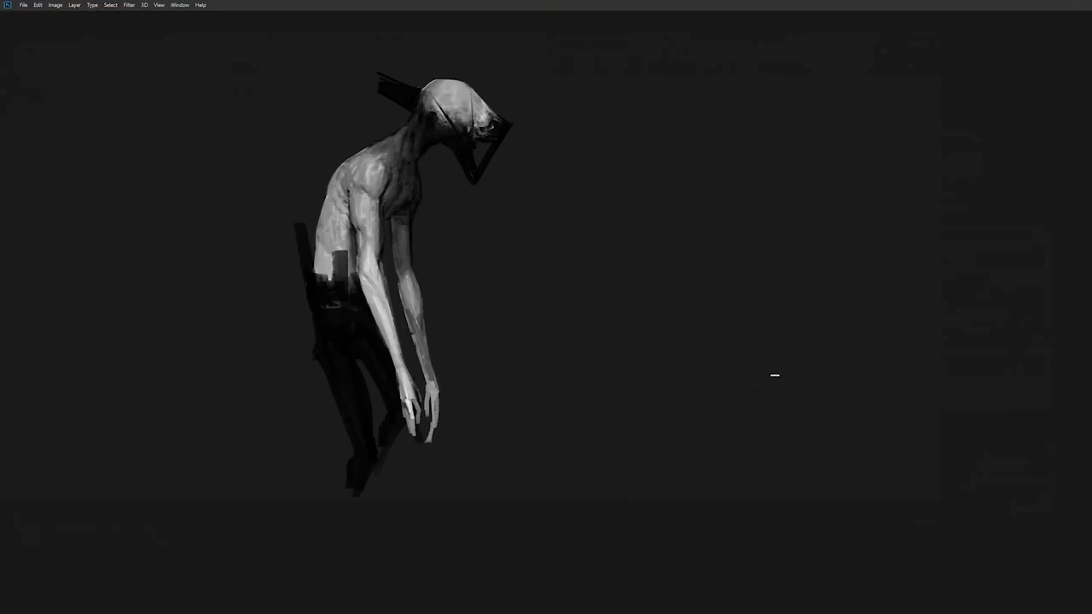
- Flip the canvas horizontally and frame the empty area in front of the figure
mouse_move(533, 315)
left_mouse_down()
mouse_move(731, 313)
mouse_move(641, 312)
mouse_move(628, 285)
mouse_move(618, 293)
left_mouse_up()
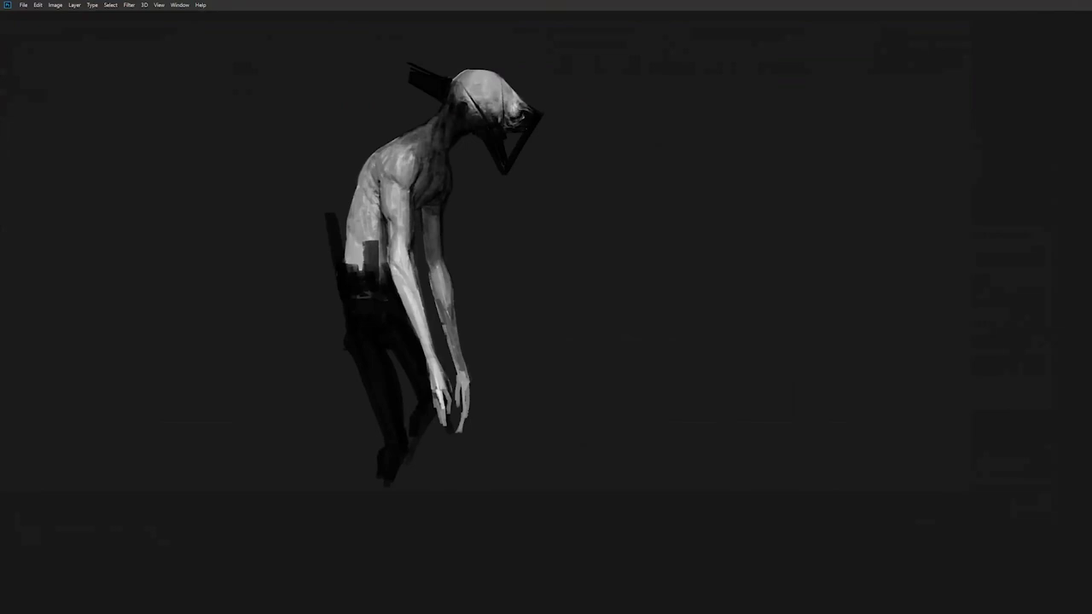
left_click_drag(497, 107, 490, 99)
left_click(547, 169, "alt")
left_click(547, 170, "alt")
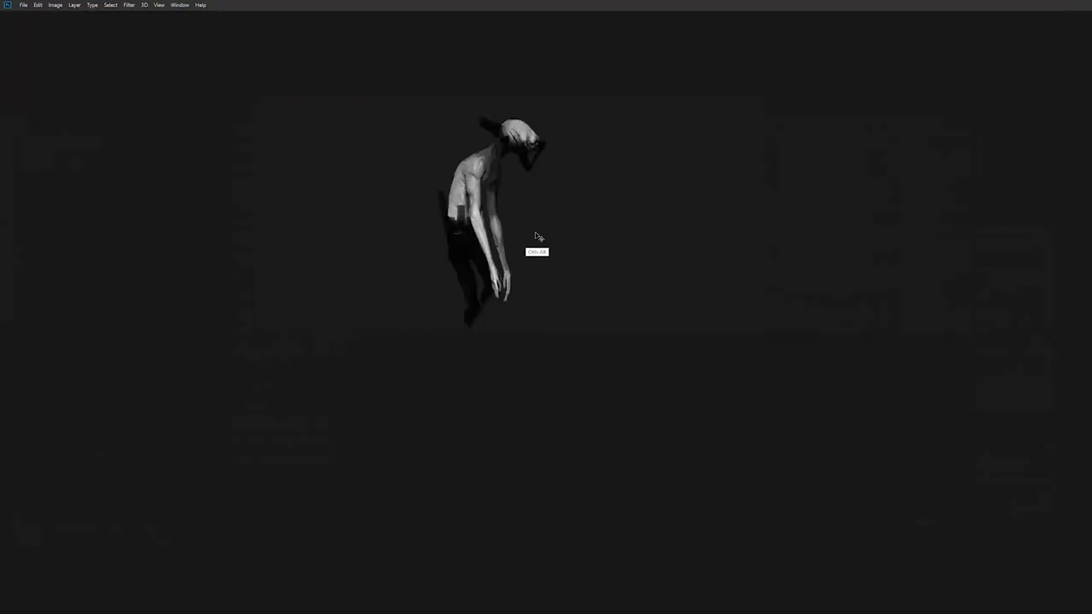
key("ctrl+shift+h")
left_click(510, 193)
left_click(510, 192)
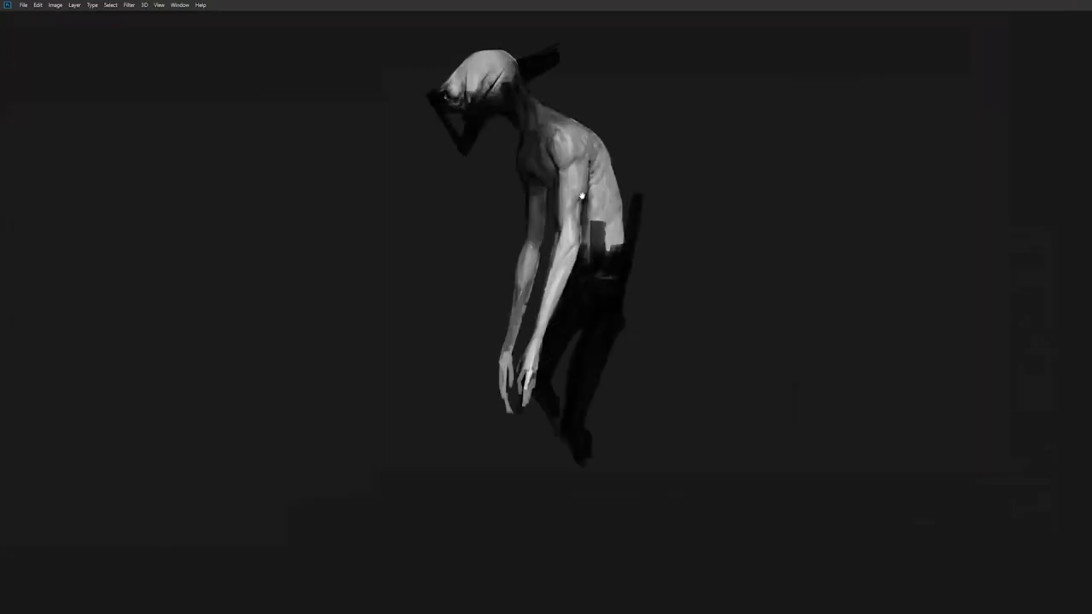
left_click_drag(583, 196, 763, 162)
left_click_drag(617, 190, 598, 214)
left_click_drag(418, 87, 450, 90)
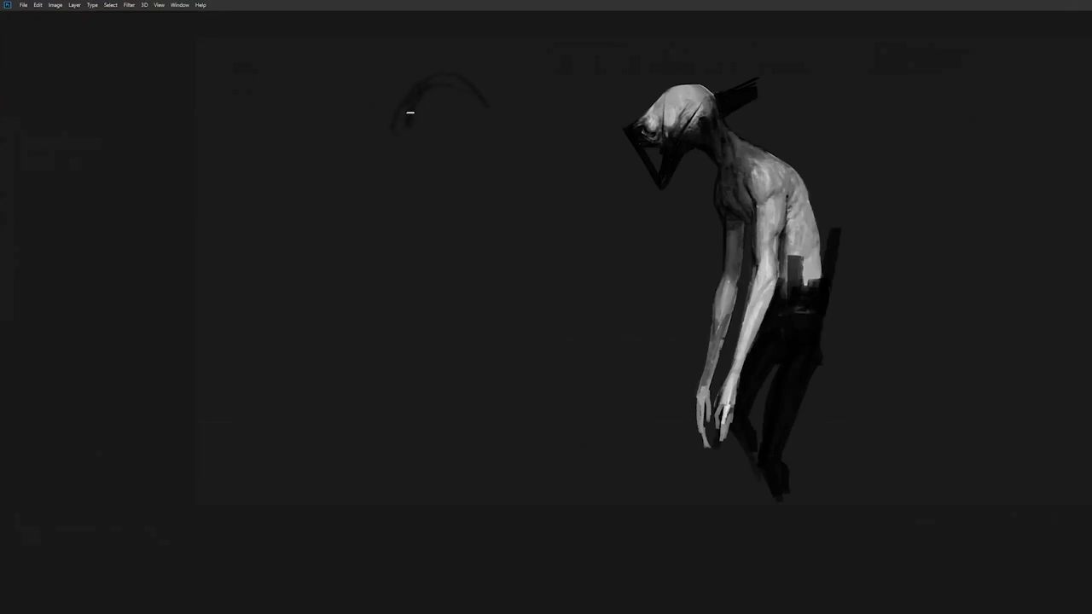
left_click_drag(383, 119, 363, 168)
key("ctrl+z")
key("ctrl+z")
key("ctrl+z")
- Block in a second figure's skull-like head in light grey tones and flip the canvas back
mouse_move(410, 96)
left_mouse_down()
mouse_move(421, 124)
mouse_move(429, 80)
mouse_move(444, 88)
mouse_move(418, 104)
mouse_move(456, 88)
mouse_move(441, 94)
mouse_move(446, 105)
mouse_move(468, 107)
mouse_move(435, 102)
mouse_move(412, 148)
mouse_move(440, 113)
mouse_move(408, 141)
mouse_move(439, 128)
mouse_move(452, 91)
mouse_move(457, 104)
mouse_move(426, 153)
mouse_move(429, 135)
mouse_move(415, 125)
mouse_move(415, 151)
mouse_move(404, 151)
mouse_move(435, 160)
mouse_move(474, 110)
mouse_move(479, 127)
mouse_move(472, 104)
mouse_move(470, 141)
left_mouse_up()
key("ctrl+h")
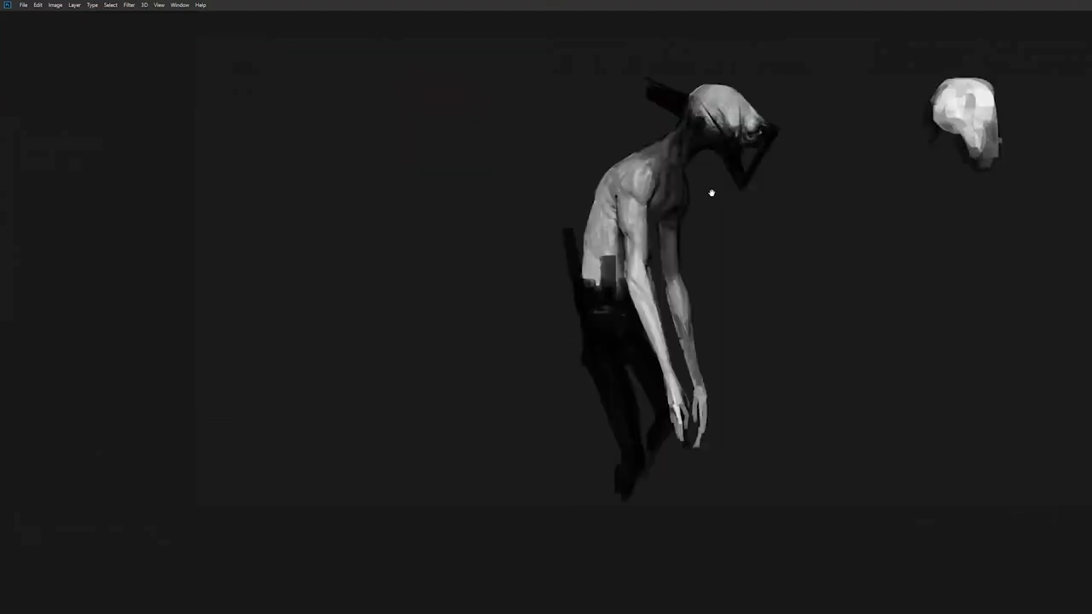
left_click_drag(714, 192, 490, 188)
left_click_drag(672, 143, 497, 170)
- Paint the second figure's dark slanted neck and a light grey torso with a rounded shoulder and bulging belly
mouse_move(525, 135)
left_mouse_down()
mouse_move(509, 205)
mouse_move(556, 188)
mouse_move(532, 221)
left_mouse_up()
left_click_drag(537, 169, 531, 190)
mouse_move(520, 171)
left_mouse_down()
mouse_move(493, 213)
mouse_move(535, 175)
mouse_move(543, 189)
mouse_move(500, 227)
mouse_move(512, 234)
mouse_move(487, 224)
mouse_move(520, 220)
mouse_move(488, 259)
mouse_move(498, 284)
mouse_move(541, 273)
mouse_move(512, 275)
mouse_move(526, 256)
mouse_move(570, 310)
mouse_move(514, 306)
mouse_move(514, 330)
left_mouse_up()
mouse_move(527, 330)
left_mouse_down()
mouse_move(548, 328)
mouse_move(566, 350)
left_mouse_up()
mouse_move(567, 294)
left_mouse_down()
mouse_move(569, 346)
mouse_move(543, 340)
left_mouse_up()
mouse_move(510, 307)
left_mouse_down()
mouse_move(512, 341)
mouse_move(559, 341)
mouse_move(511, 328)
left_mouse_up()
mouse_move(477, 237)
left_mouse_down()
mouse_move(525, 232)
mouse_move(508, 217)
mouse_move(489, 256)
mouse_move(518, 254)
mouse_move(530, 289)
left_mouse_up()
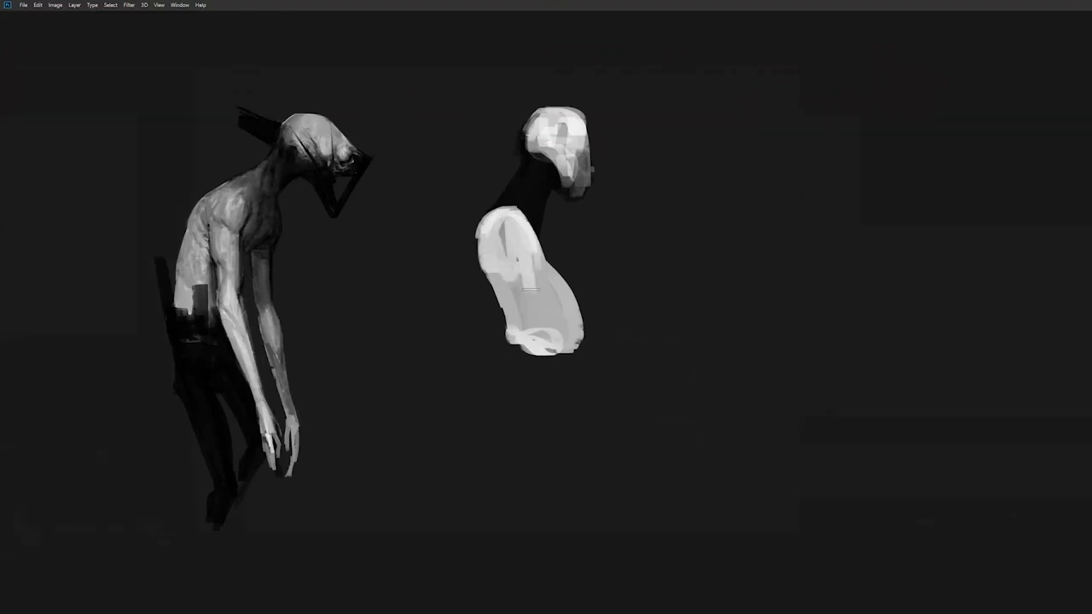
- Build up the second figure's rounded shoulder with light and mid grey strokes
mouse_move(505, 243)
left_mouse_down()
mouse_move(522, 215)
mouse_move(540, 276)
mouse_move(507, 257)
mouse_move(521, 279)
mouse_move(514, 205)
left_mouse_up()
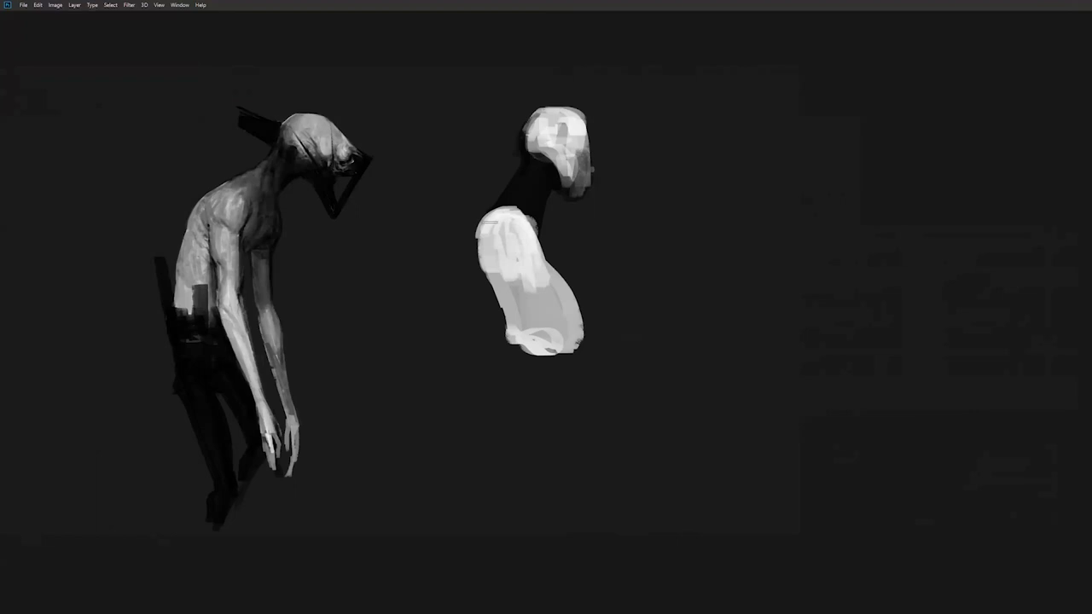
mouse_move(490, 220)
left_mouse_down()
mouse_move(487, 233)
mouse_move(516, 260)
left_mouse_up()
mouse_move(498, 210)
left_mouse_down()
mouse_move(515, 249)
mouse_move(501, 233)
mouse_move(487, 284)
left_mouse_up()
- Paint the second figure's arm hanging straight down from the shoulder, separated from the torso by a darker strip
left_click_drag(492, 238, 496, 355)
left_click_drag(497, 269, 505, 321)
left_click_drag(514, 249, 507, 356)
left_click_drag(520, 250, 519, 336)
mouse_move(518, 273)
left_mouse_down()
mouse_move(521, 350)
mouse_move(522, 338)
left_mouse_up()
left_click_drag(525, 265, 523, 334)
left_click_drag(522, 271, 522, 336)
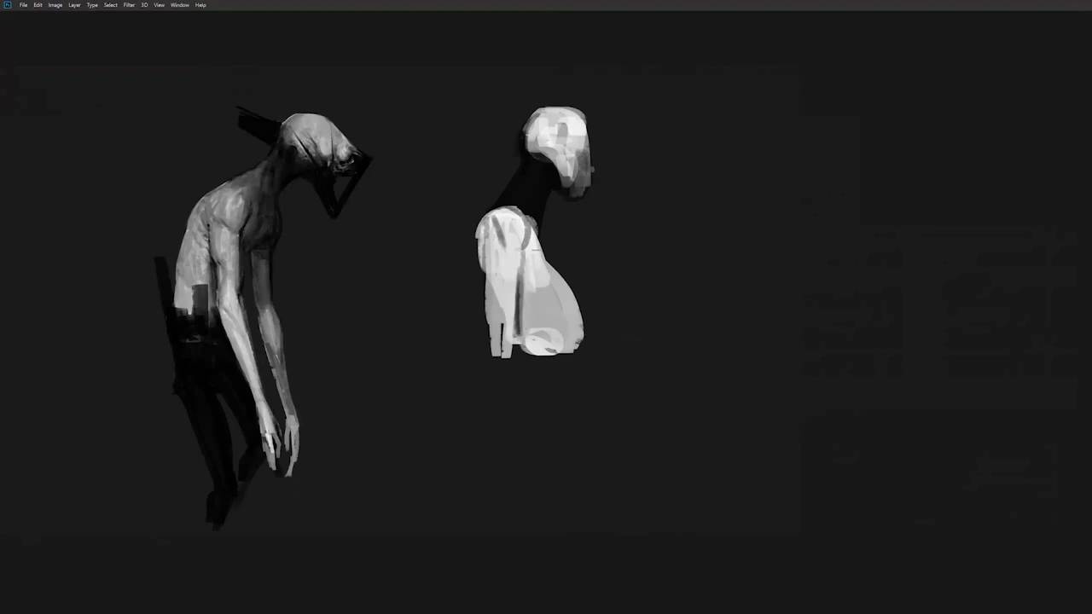
mouse_move(515, 253)
left_mouse_down()
mouse_move(514, 339)
mouse_move(493, 302)
mouse_move(500, 372)
mouse_move(498, 358)
left_mouse_up()
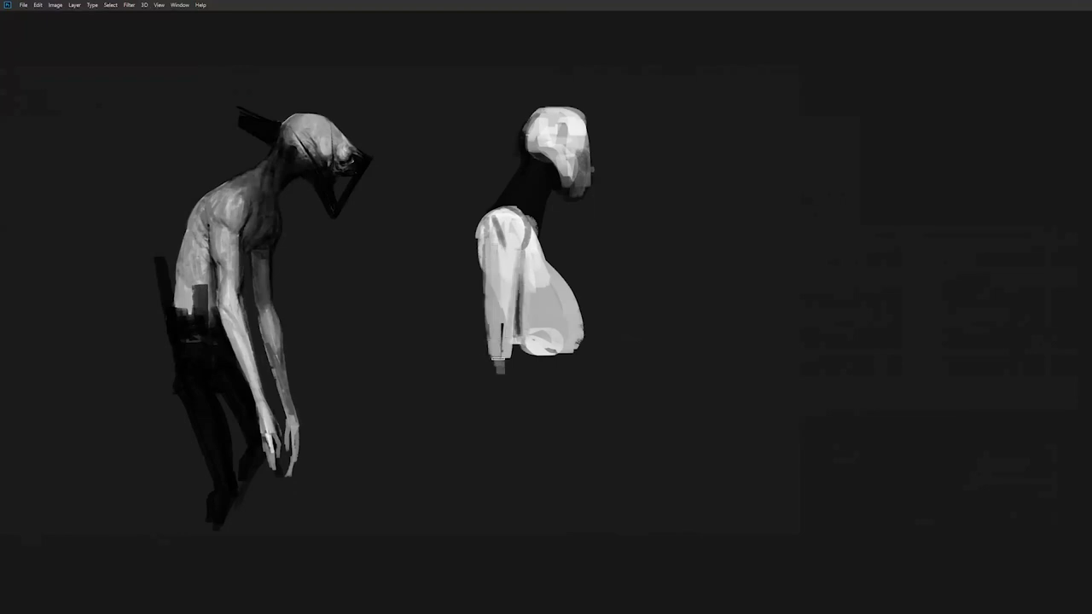
- Block in the second figure's waist and hips in near-black beneath the torso and behind the arm
mouse_move(578, 301)
left_mouse_down()
mouse_move(520, 310)
mouse_move(580, 355)
left_mouse_up()
left_click_drag(552, 310, 570, 348)
mouse_move(532, 313)
left_mouse_down()
mouse_move(522, 348)
mouse_move(534, 348)
left_mouse_up()
mouse_move(551, 309)
left_mouse_down()
mouse_move(541, 350)
mouse_move(569, 342)
mouse_move(546, 352)
mouse_move(574, 360)
mouse_move(524, 351)
mouse_move(558, 350)
left_mouse_up()
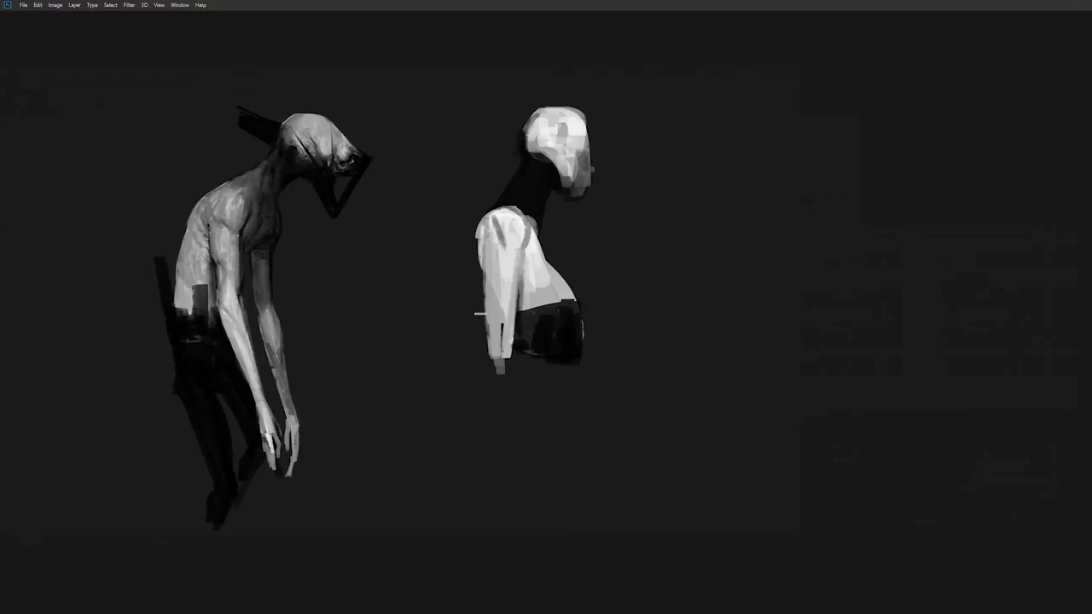
left_click_drag(480, 347, 478, 316)
- Shade the second figure's back contour and upper arm with mid grey strokes
left_click_drag(476, 241, 484, 326)
mouse_move(487, 223)
left_mouse_down()
mouse_move(495, 268)
mouse_move(494, 248)
mouse_move(517, 222)
mouse_move(511, 266)
left_mouse_up()
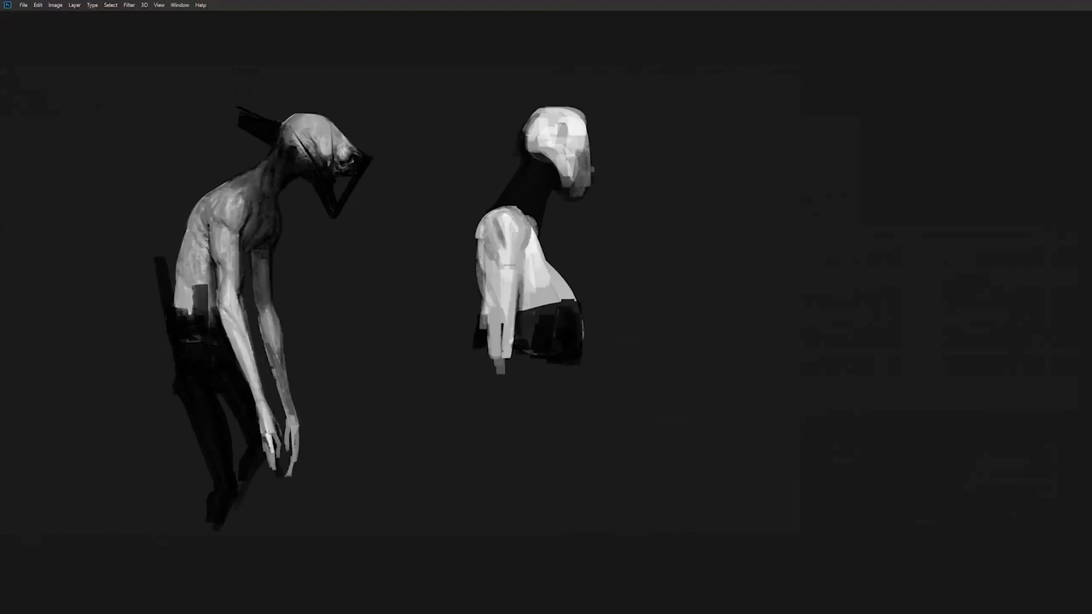
left_click_drag(504, 227, 510, 264)
- Refine the arm, chest and belly edges with light strokes and add a grey arc across the dark hip
left_click_drag(523, 258, 518, 305)
left_click_drag(525, 260, 522, 288)
left_click_drag(533, 223, 533, 248)
mouse_move(532, 221)
left_mouse_down()
mouse_move(546, 281)
mouse_move(570, 299)
mouse_move(524, 307)
mouse_move(544, 314)
mouse_move(531, 327)
mouse_move(547, 360)
left_mouse_up()
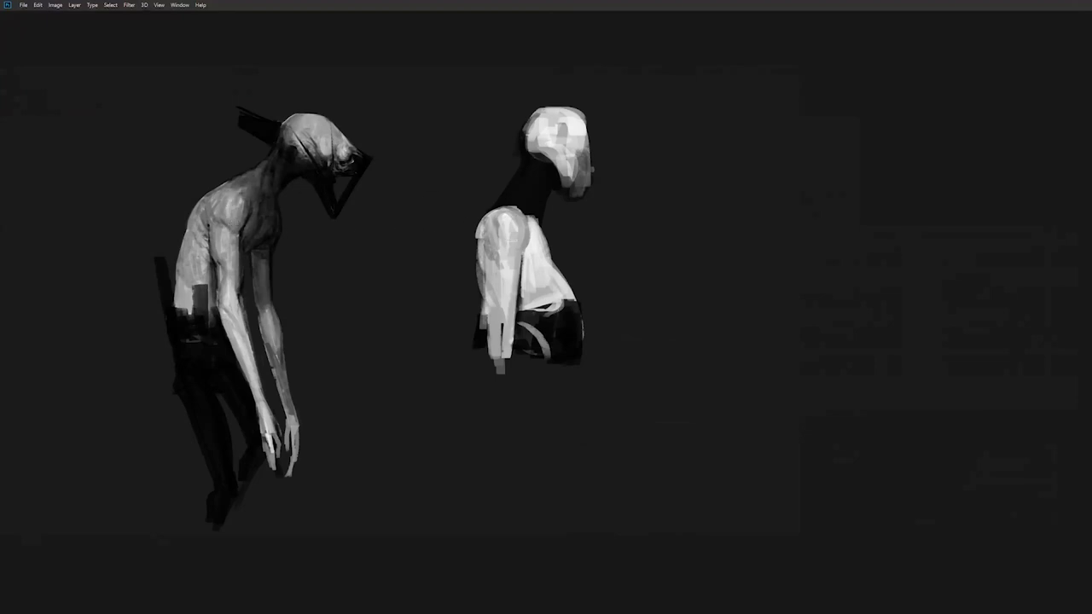
mouse_move(510, 219)
left_mouse_down()
mouse_move(505, 263)
mouse_move(532, 272)
mouse_move(552, 298)
mouse_move(534, 305)
mouse_move(529, 285)
left_mouse_up()
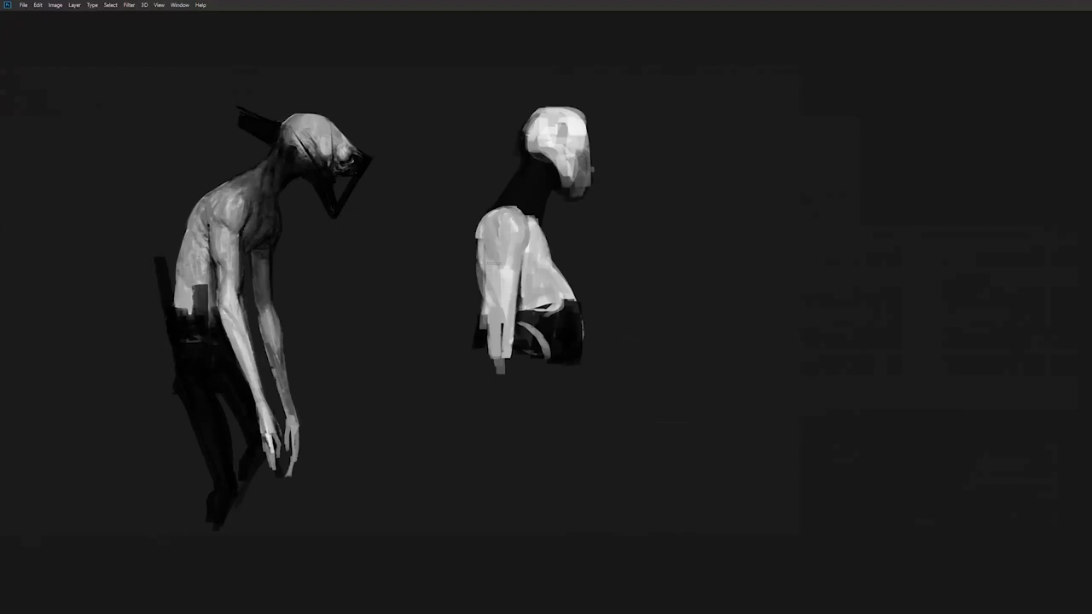
- Extend the second figure's arm with a tapering mid-grey forearm angled down across the hip
mouse_move(493, 317)
left_mouse_down()
mouse_move(486, 354)
mouse_move(497, 324)
mouse_move(495, 378)
left_mouse_up()
mouse_move(510, 341)
left_mouse_down()
mouse_move(519, 405)
mouse_move(503, 392)
mouse_move(521, 426)
left_mouse_up()
left_click_drag(497, 382, 524, 435)
left_click_drag(515, 348, 539, 443)
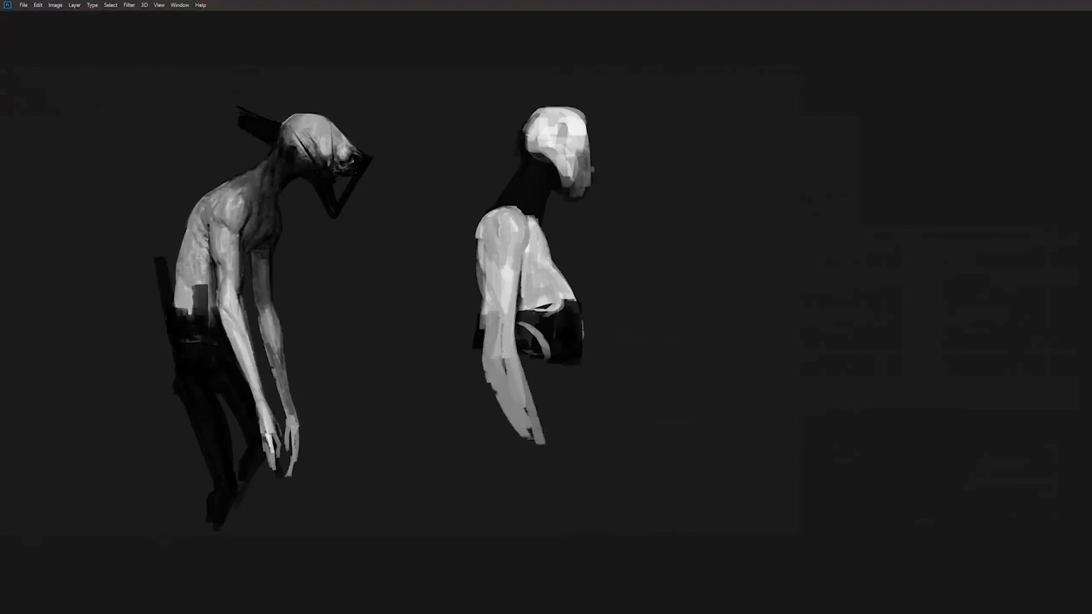
left_click_drag(517, 376, 535, 442)
left_click_drag(513, 392, 548, 475)
left_click_drag(510, 360, 526, 415)
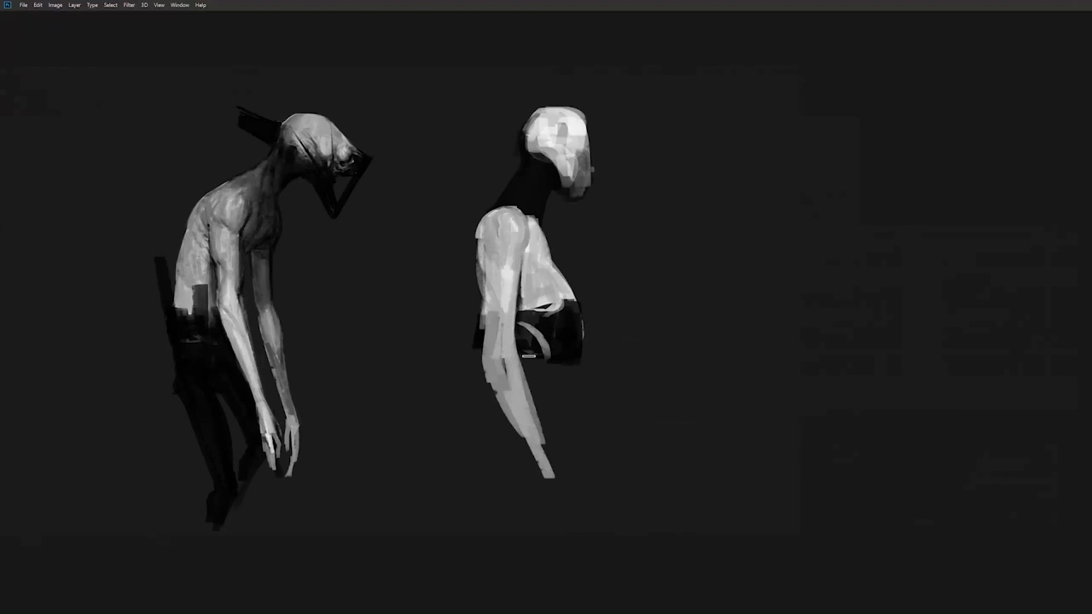
- Paint dark clothing hanging below the hips and a black flared shape behind the second figure's forearm
mouse_move(556, 427)
left_mouse_down()
mouse_move(575, 356)
mouse_move(578, 452)
left_mouse_up()
left_click_drag(476, 327, 460, 396)
mouse_move(474, 349)
left_mouse_down()
mouse_move(464, 415)
mouse_move(447, 379)
mouse_move(447, 389)
mouse_move(487, 433)
mouse_move(493, 411)
left_mouse_up()
mouse_move(468, 347)
left_mouse_down()
mouse_move(435, 384)
mouse_move(463, 390)
left_mouse_up()
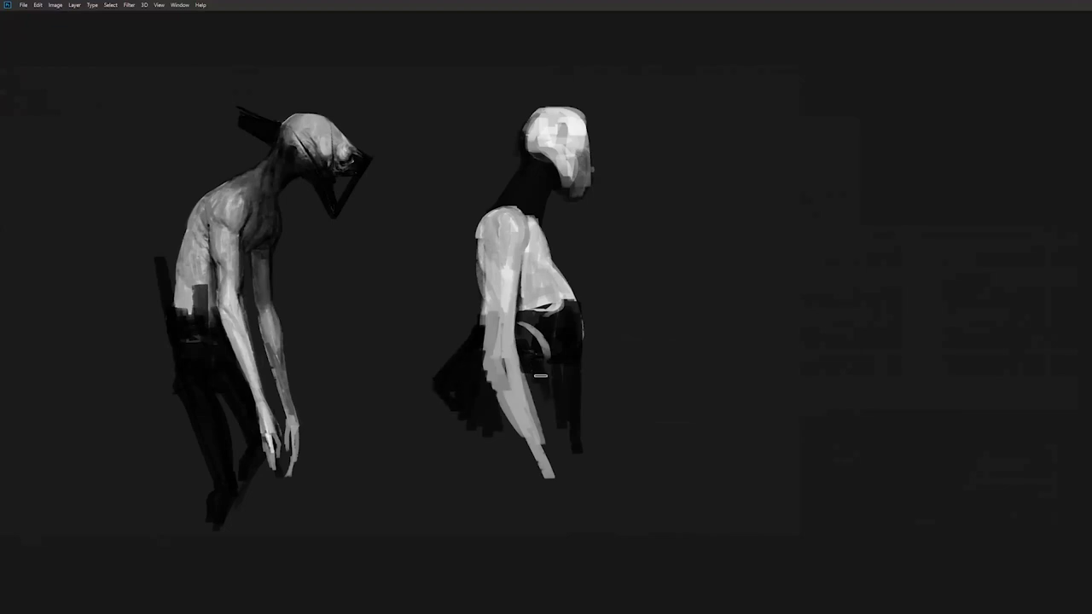
- Model the second figure's elbow, upper arm and rounded shoulder with sampled grey tones
left_click_drag(491, 367, 499, 391)
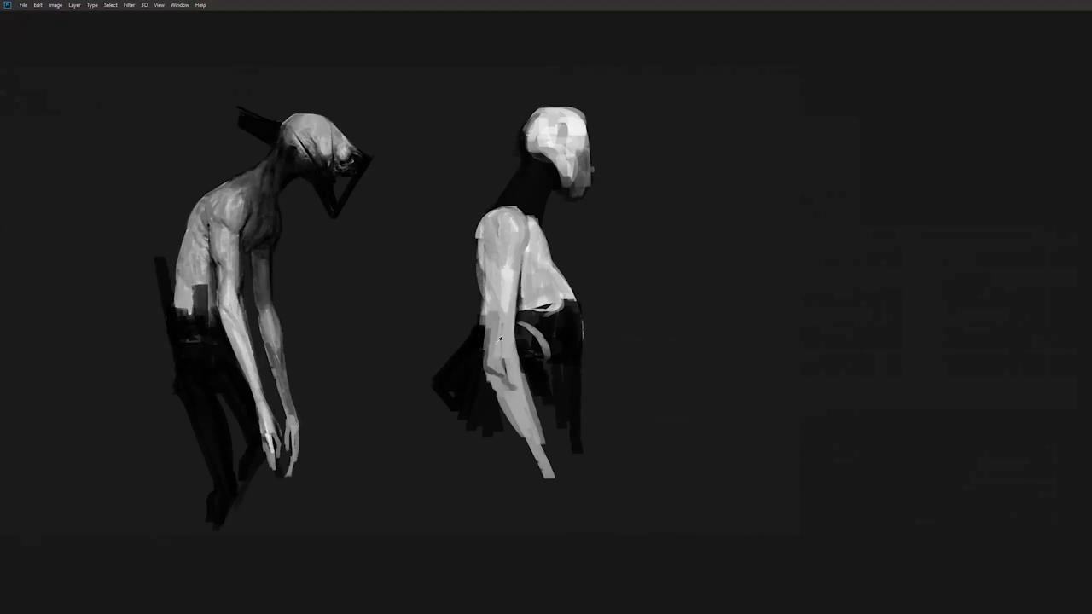
mouse_move(490, 309)
left_mouse_down()
mouse_move(492, 360)
mouse_move(494, 312)
left_mouse_up()
left_click(495, 363, "alt")
left_click_drag(490, 289, 496, 321)
left_click_drag(485, 232, 493, 346)
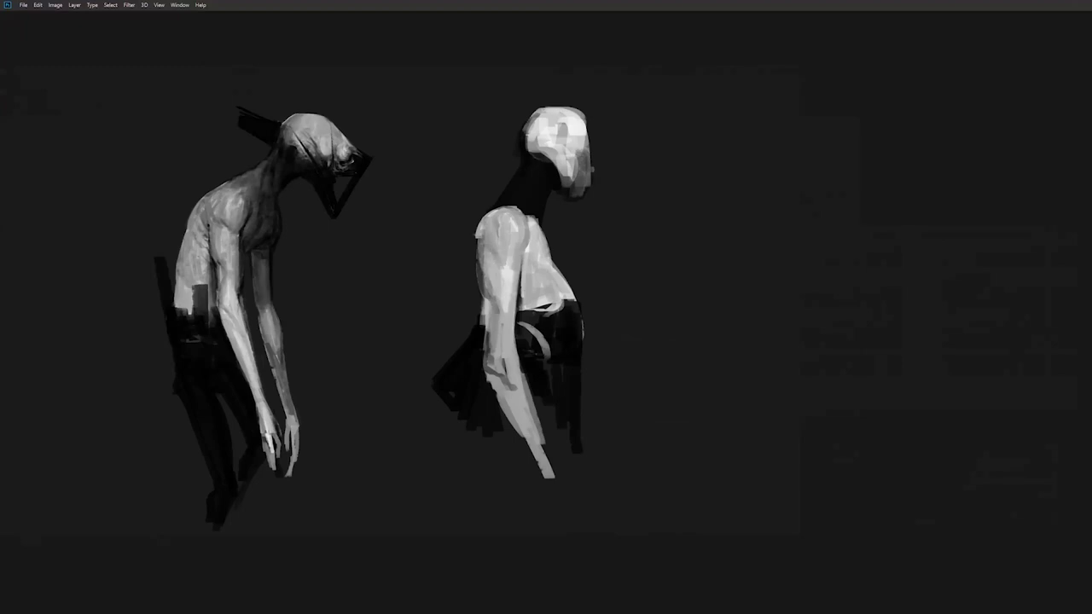
mouse_move(502, 245)
left_mouse_down()
mouse_move(503, 269)
mouse_move(518, 241)
left_mouse_up()
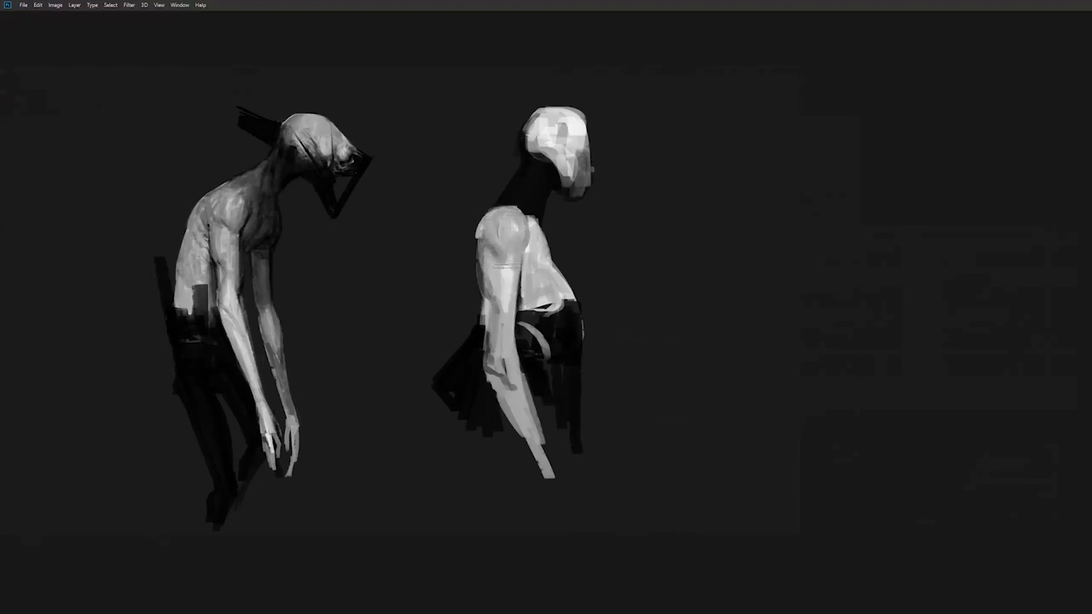
- Darken the second figure's neck base and lower face beneath the pale cranium, then mirror the canvas horizontally
mouse_move(508, 201)
left_mouse_down()
mouse_move(496, 210)
mouse_move(535, 217)
mouse_move(527, 182)
mouse_move(533, 211)
mouse_move(586, 156)
mouse_move(563, 176)
mouse_move(590, 183)
left_mouse_up()
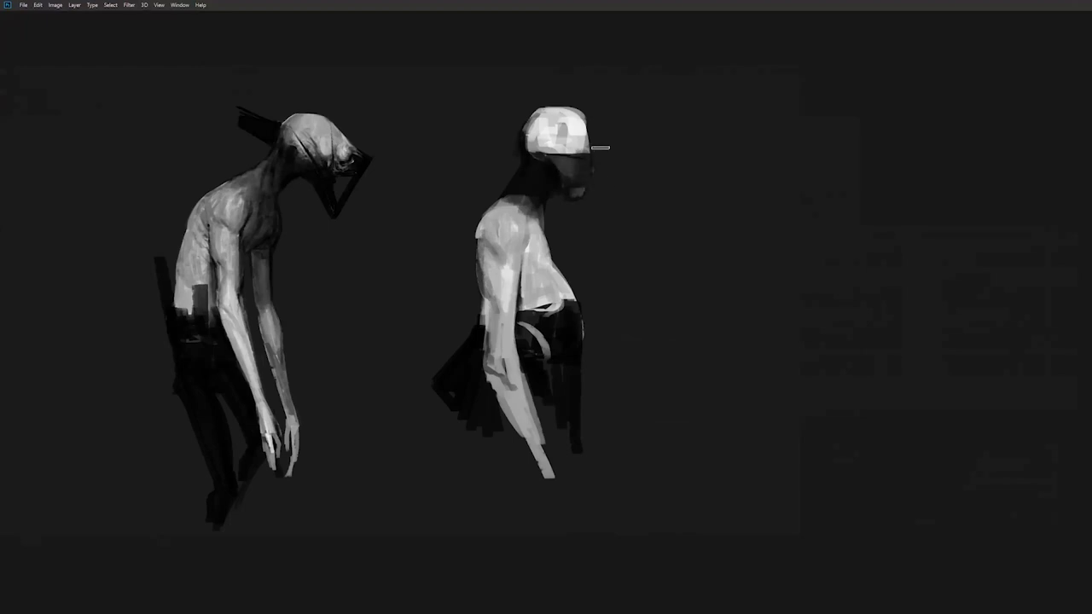
mouse_move(585, 153)
left_mouse_down()
mouse_move(580, 231)
mouse_move(579, 167)
left_mouse_up()
key("F2")
left_click_drag(112, 309, 501, 266)
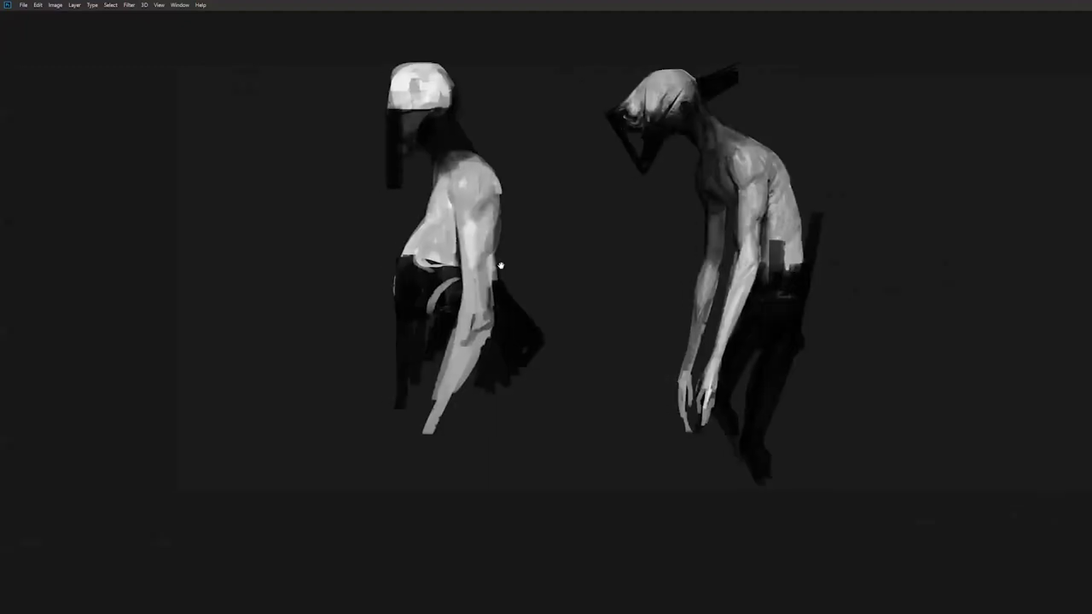
left_click_drag(575, 263, 686, 278)
- Refine the second figure's face shadow and chest crease, and flip the canvas back
mouse_move(530, 140)
left_mouse_down()
mouse_move(518, 161)
mouse_move(549, 154)
left_mouse_up()
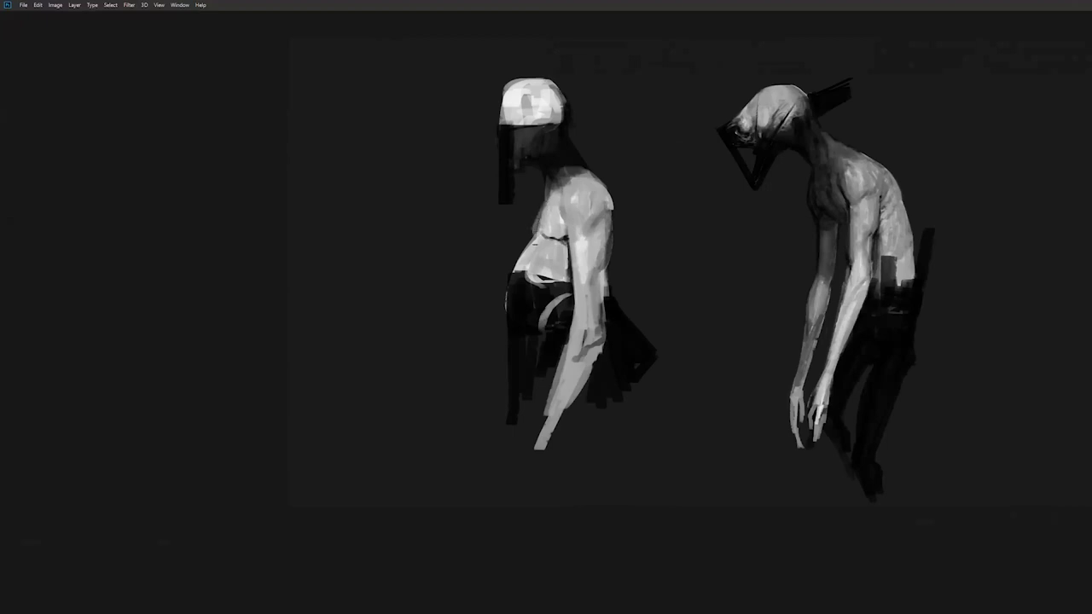
key("ctrl+shift+h")
left_click_drag(714, 290, 308, 245)
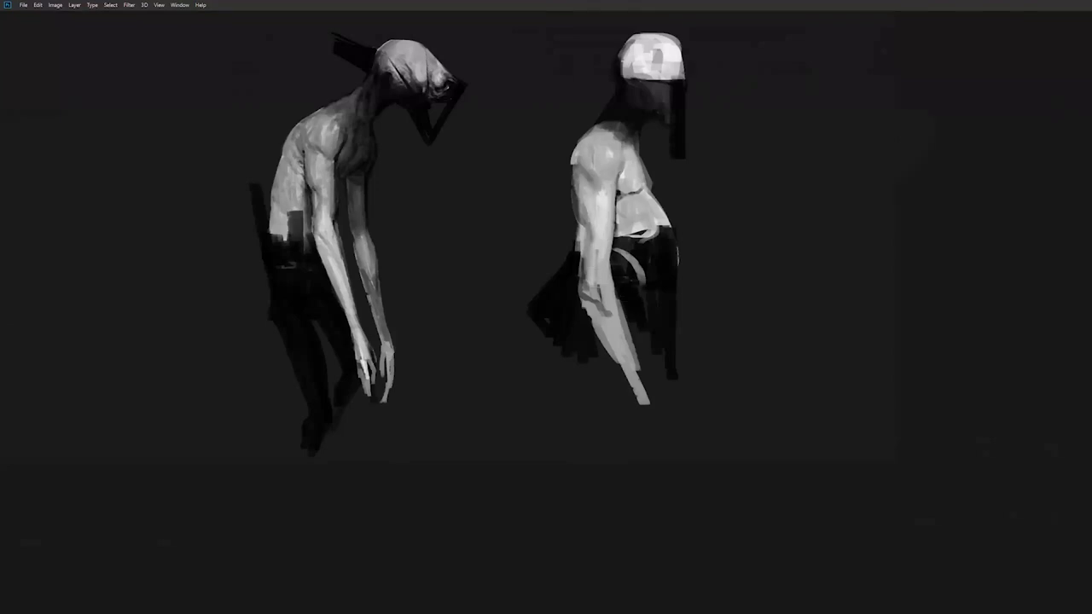
- Cover the second figure's lower forearm with black, shortening the light arm and merging it into the dark clothing
left_click_drag(604, 258, 635, 327)
left_click_drag(585, 279, 624, 344)
mouse_move(583, 280)
left_mouse_down()
mouse_move(629, 349)
mouse_move(632, 339)
mouse_move(633, 367)
left_mouse_up()
left_click_drag(582, 304, 640, 387)
mouse_move(629, 331)
left_mouse_down()
mouse_move(650, 399)
mouse_move(660, 349)
mouse_move(623, 380)
mouse_move(644, 401)
left_mouse_up()
mouse_move(648, 349)
left_mouse_down()
mouse_move(671, 417)
mouse_move(654, 348)
mouse_move(653, 406)
mouse_move(628, 375)
mouse_move(634, 386)
left_mouse_up()
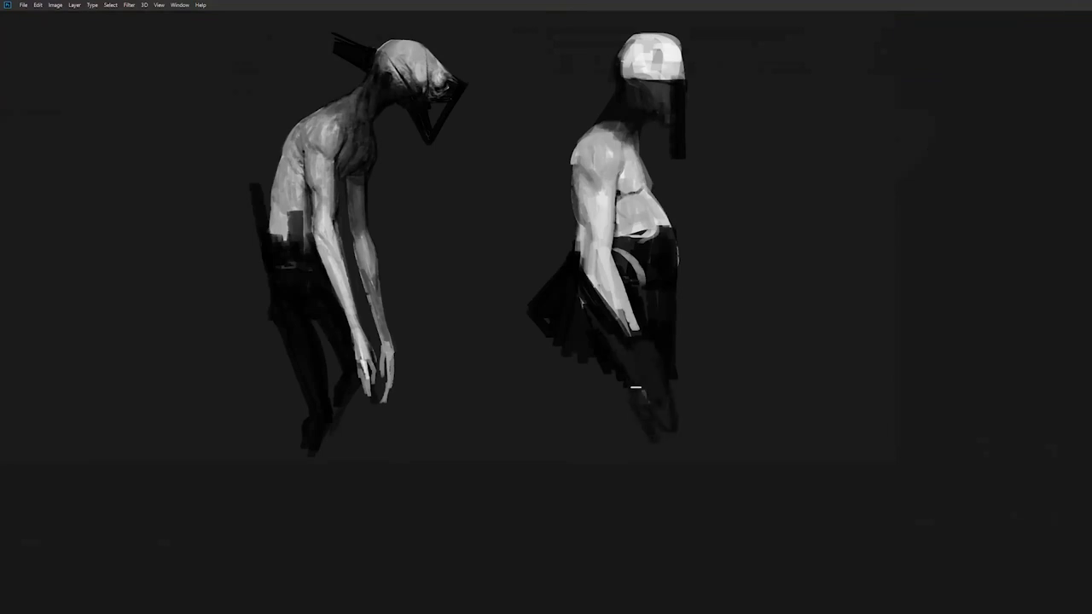
- Extend the second figure's dark legs downward with loose strokes, flipping the canvas horizontally to continue
mouse_move(649, 437)
left_mouse_down()
mouse_move(667, 448)
mouse_move(593, 350)
mouse_move(598, 406)
mouse_move(625, 378)
mouse_move(623, 417)
mouse_move(597, 417)
mouse_move(577, 451)
mouse_move(640, 426)
mouse_move(649, 474)
mouse_move(684, 423)
mouse_move(624, 368)
mouse_move(678, 404)
left_mouse_up()
key("ctrl+shift+h")
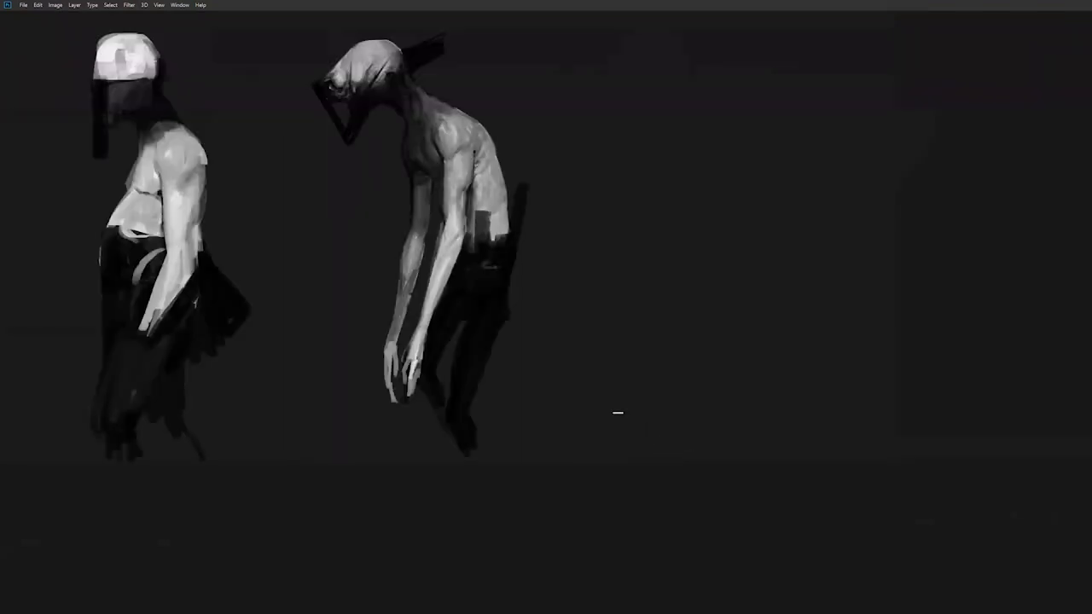
left_click_drag(545, 365, 882, 366)
left_click_drag(496, 451, 542, 461)
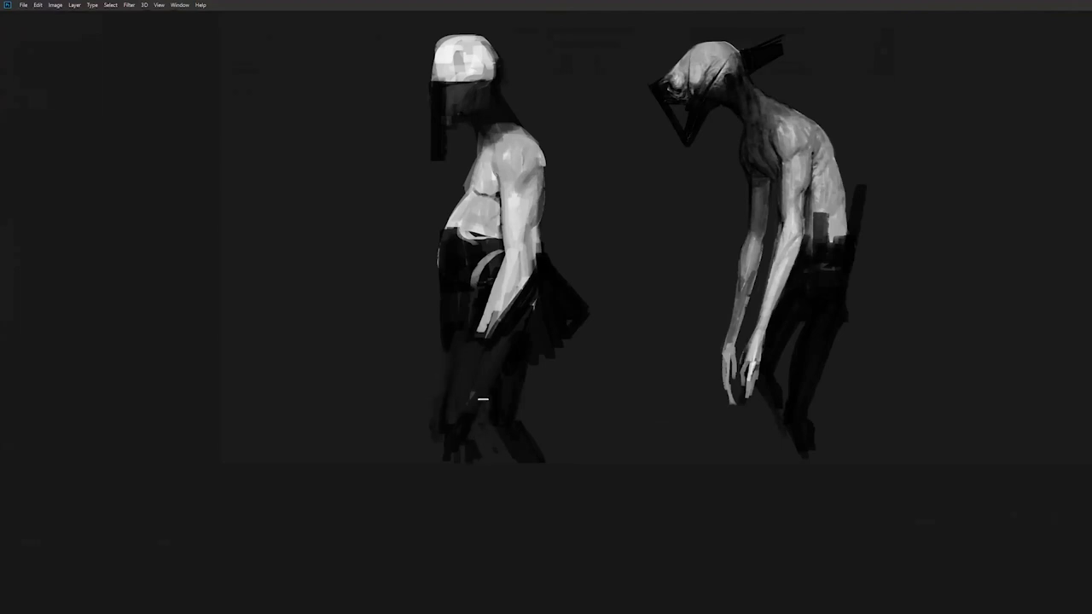
- Fill in the second figure's lower legs and feet with broad black strokes, giving the dark trousers a more solid silhouette
mouse_move(493, 369)
left_mouse_down()
mouse_move(434, 423)
mouse_move(453, 483)
mouse_move(466, 483)
mouse_move(466, 348)
mouse_move(437, 373)
left_mouse_up()
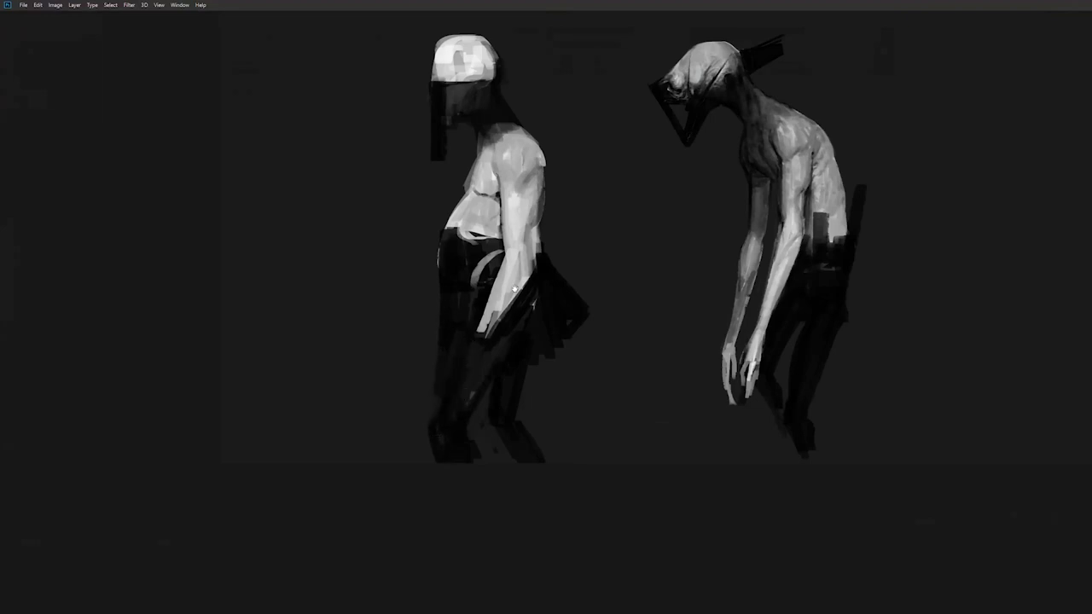
left_click_drag(515, 289, 438, 386)
left_click_drag(615, 358, 353, 326)
left_click(669, 219, "ctrl")
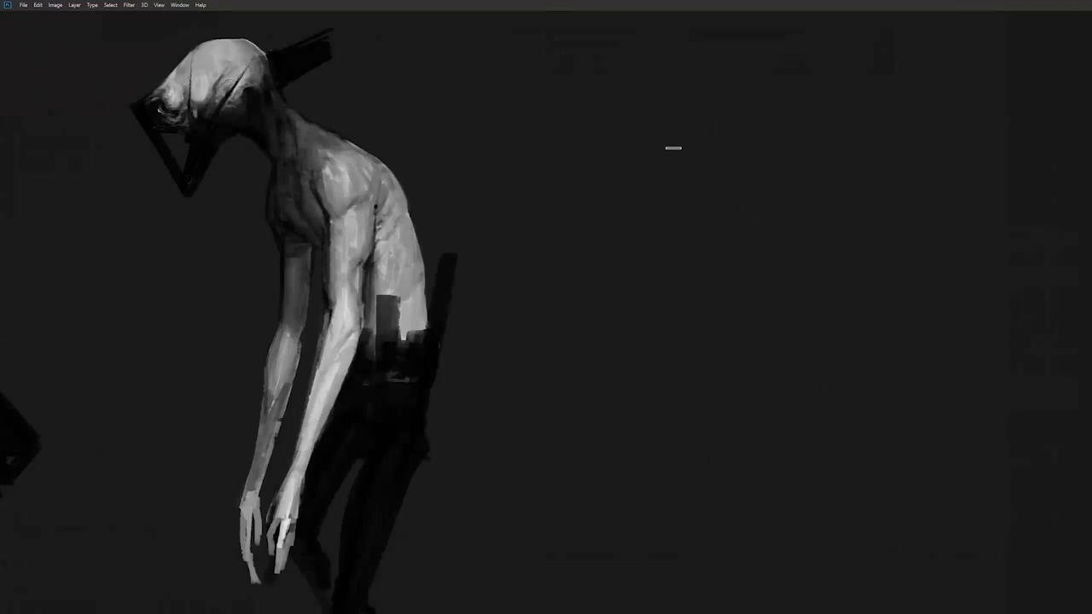
key("[")
key("[")
key("[")
scroll(429, 332, "left", 5)
scroll(464, 284, "down", 2)
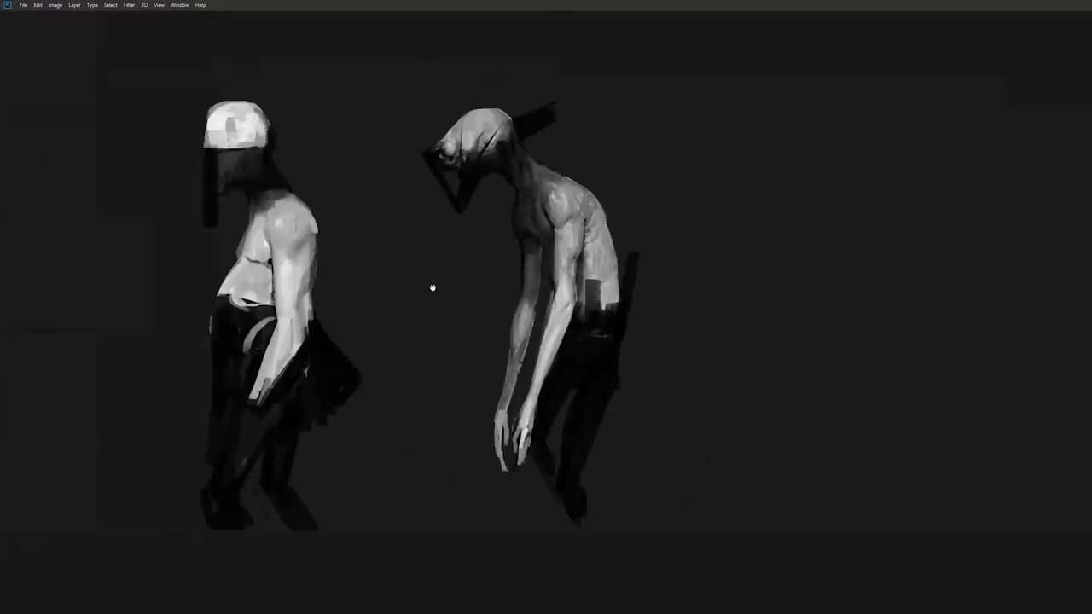
- Paint a light hand with thin fingers at the end of the second figure's forearm, and mirror the canvas horizontally
left_click_drag(464, 283, 607, 228)
mouse_move(490, 365)
left_mouse_down()
mouse_move(503, 337)
mouse_move(476, 395)
left_mouse_up()
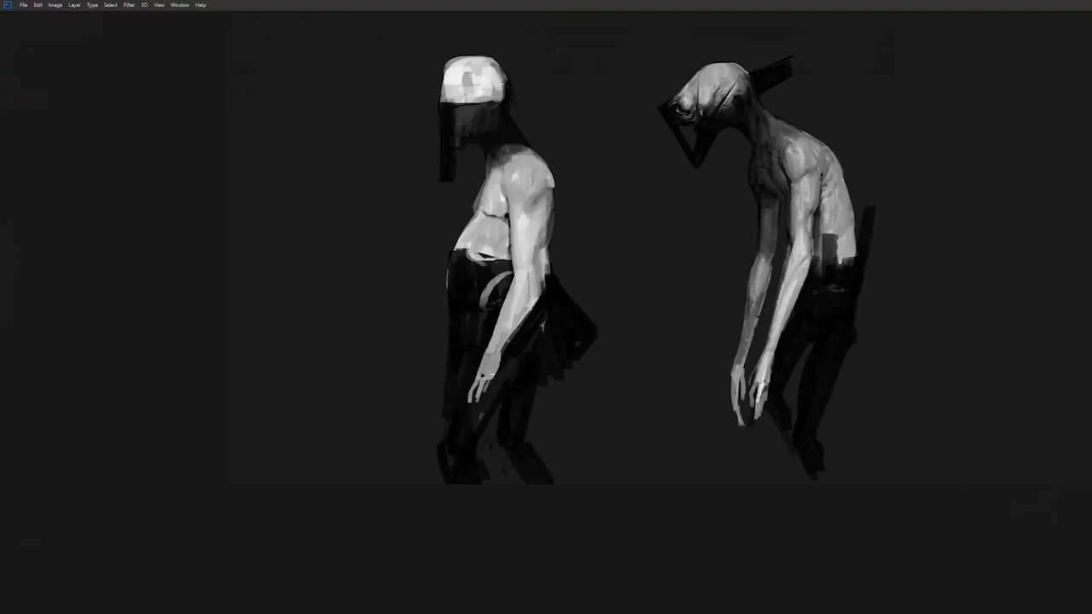
left_click_drag(503, 330, 494, 348)
mouse_move(523, 288)
left_mouse_down()
mouse_move(497, 340)
mouse_move(515, 329)
left_mouse_up()
key("ctrl+shift+h")
left_click_drag(956, 318, 546, 299)
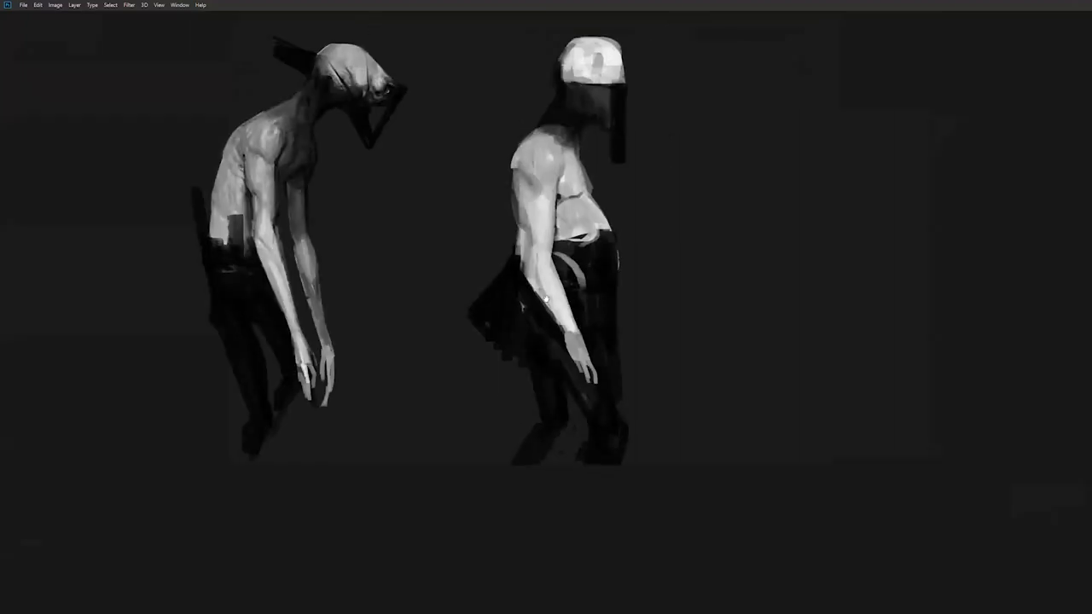
- Tone down the second figure's bright cranium to mid gray and cut a dark diagonal band across the back of the head
left_click_drag(616, 309, 621, 325)
mouse_move(592, 74)
left_mouse_down()
mouse_move(566, 116)
mouse_move(561, 104)
mouse_move(559, 126)
mouse_move(540, 91)
left_mouse_up()
mouse_move(556, 92)
left_mouse_down()
mouse_move(569, 111)
mouse_move(534, 97)
mouse_move(537, 121)
left_mouse_up()
mouse_move(552, 114)
left_mouse_down()
mouse_move(573, 127)
mouse_move(533, 128)
left_mouse_up()
mouse_move(530, 118)
left_mouse_down()
mouse_move(522, 134)
mouse_move(554, 138)
mouse_move(517, 134)
mouse_move(546, 139)
left_mouse_up()
key("ctrl+z")
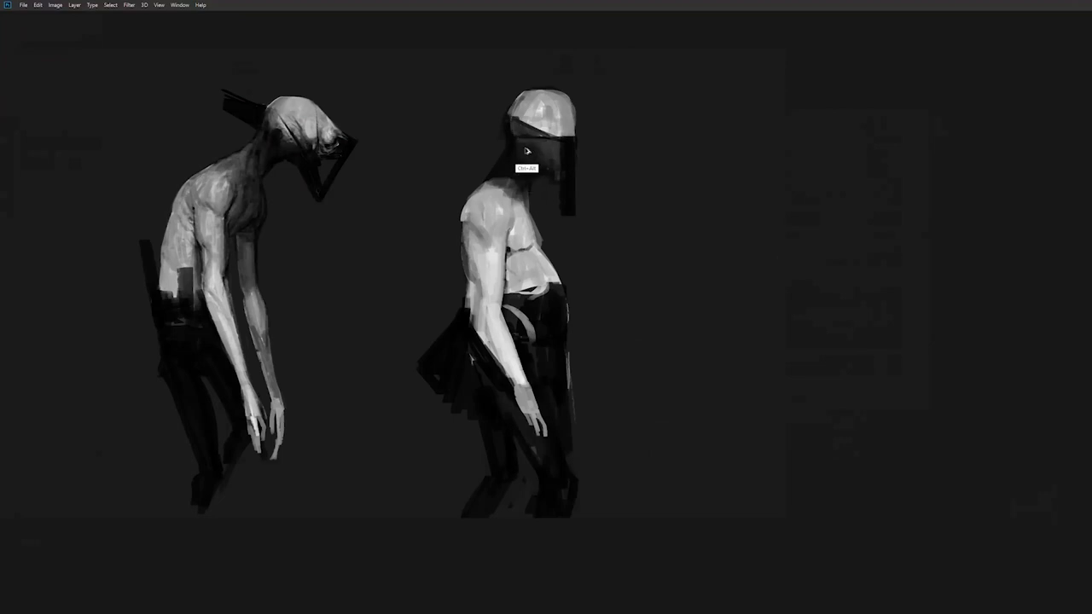
left_click_drag(510, 127, 522, 133)
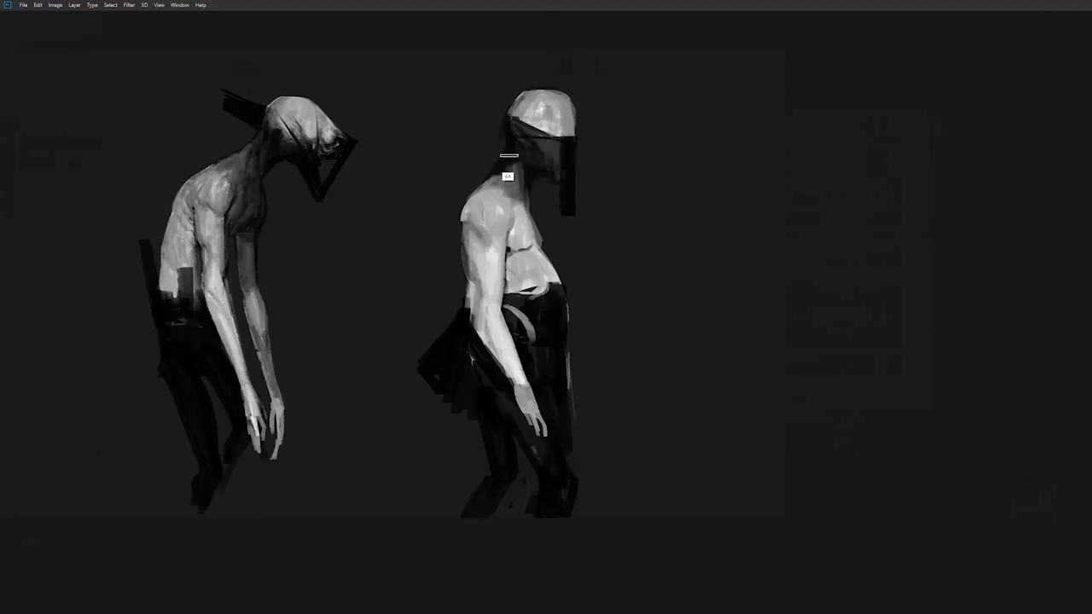
- Block in a flat dark gray collar over the second figure's shoulder top and neck base, and flip the canvas horizontally
mouse_move(521, 201)
left_mouse_down()
mouse_move(515, 167)
mouse_move(519, 211)
mouse_move(488, 183)
mouse_move(487, 213)
mouse_move(503, 205)
mouse_move(488, 198)
mouse_move(490, 212)
left_mouse_up()
key("ctrl+z")
key("ctrl+z")
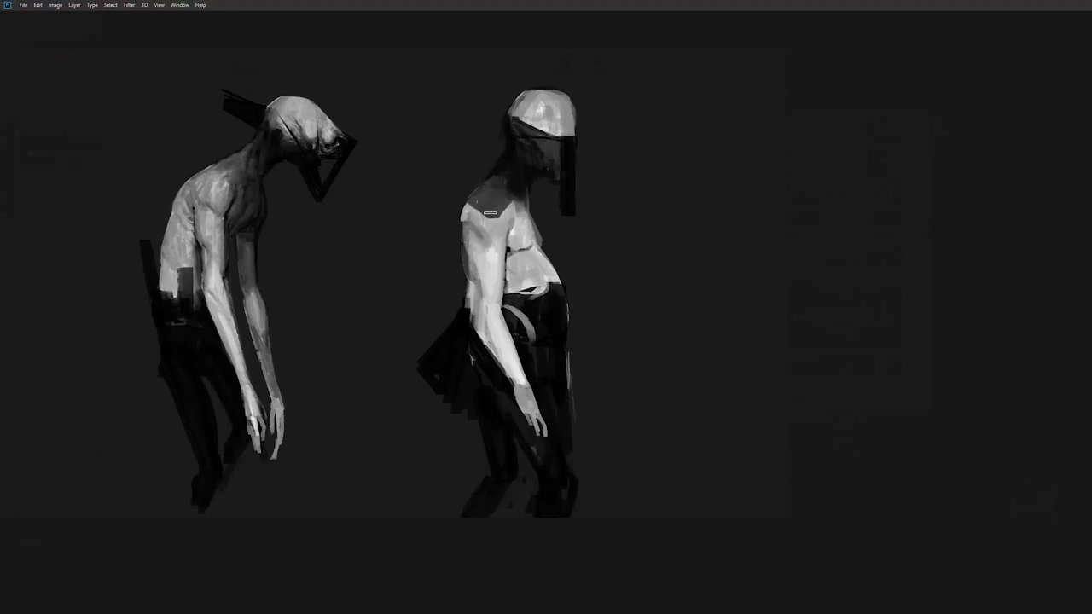
mouse_move(503, 214)
left_mouse_down()
mouse_move(496, 177)
mouse_move(475, 197)
mouse_move(505, 194)
mouse_move(497, 201)
left_mouse_up()
scroll(533, 253, "down", 3)
key("ctrl+h")
left_click_drag(424, 271, 715, 281)
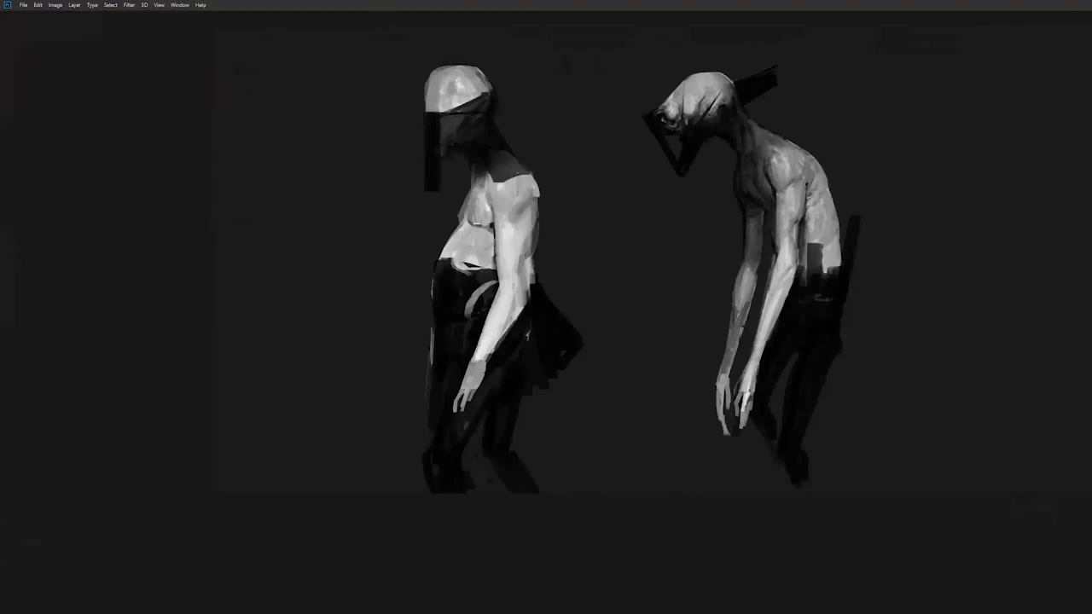
- Flip the canvas back, then round off and shade the second figure's shoulder below the dark collar with sampled grays
mouse_move(459, 224)
left_mouse_down()
mouse_move(459, 247)
mouse_move(446, 256)
mouse_move(474, 261)
left_mouse_up()
key("ctrl+shift+h")
left_click_drag(835, 394, 532, 347)
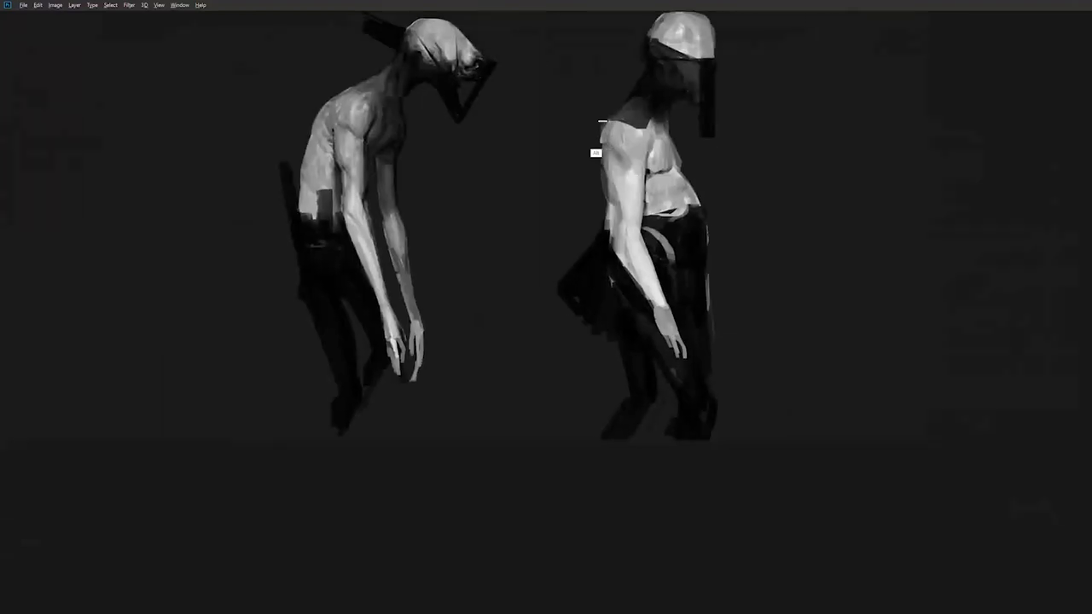
left_click_drag(597, 170, 594, 179)
left_click_drag(628, 178, 556, 197)
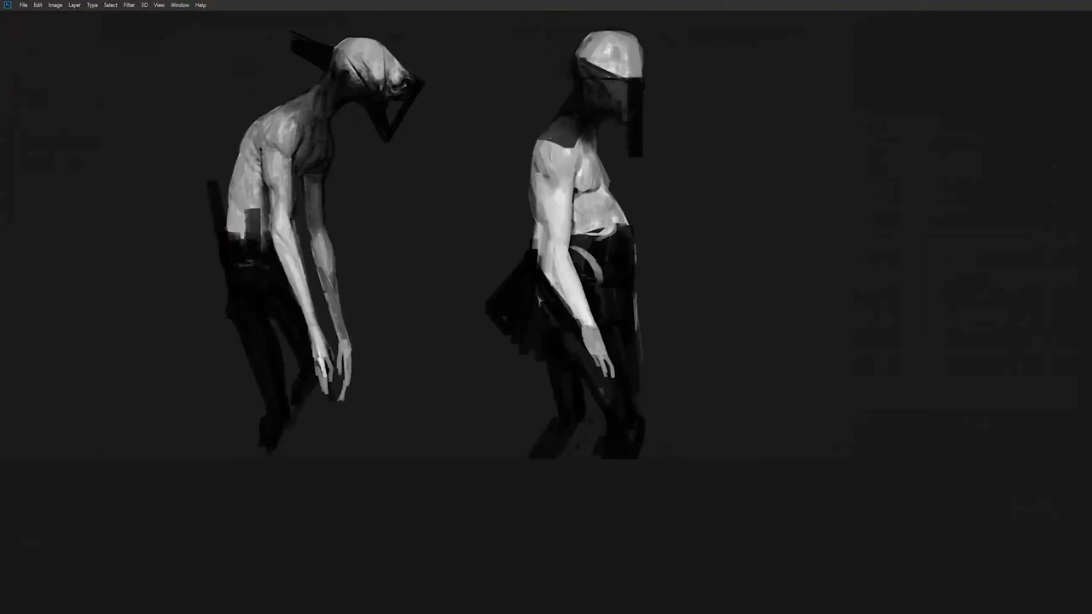
mouse_move(530, 161)
left_mouse_down()
mouse_move(533, 182)
mouse_move(551, 175)
mouse_move(540, 171)
left_mouse_up()
left_click(546, 172, "alt")
left_click(560, 166, "alt")
left_click(575, 167, "alt")
left_click(549, 178, "alt")
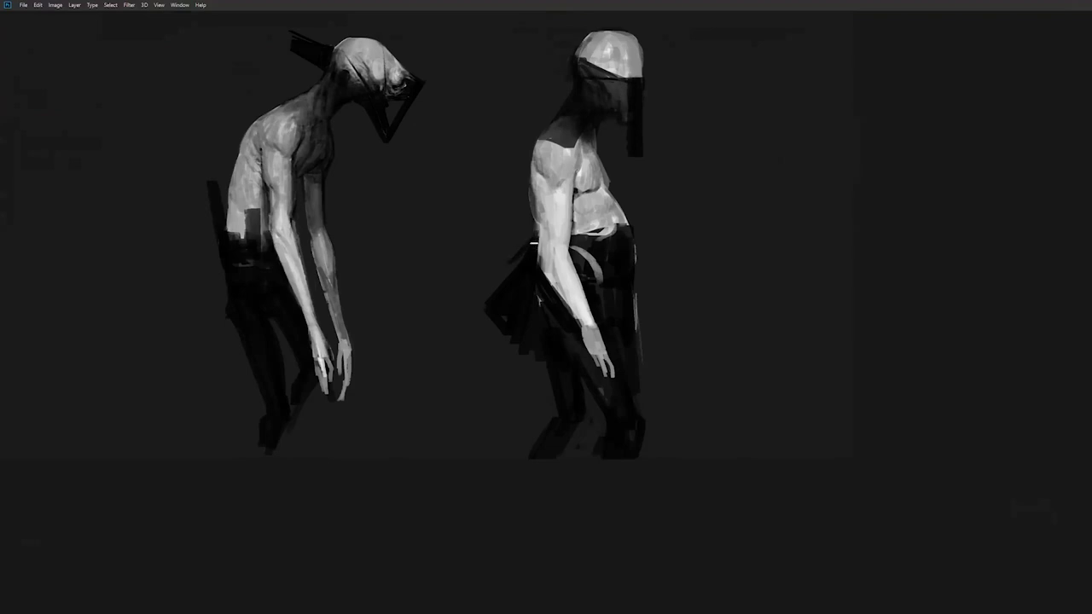
- Repaint the second figure's upper arm in even light grays and cover the forearm with a dark gray wrap
left_click(550, 245, "alt")
left_click_drag(543, 205, 539, 256)
key("ctrl+z")
left_click_drag(537, 181, 536, 243)
left_click(551, 215, "alt")
mouse_move(572, 184)
left_mouse_down()
mouse_move(563, 259)
mouse_move(576, 280)
mouse_move(546, 248)
mouse_move(547, 259)
mouse_move(578, 318)
mouse_move(570, 313)
mouse_move(587, 320)
mouse_move(593, 305)
mouse_move(583, 321)
mouse_move(595, 328)
mouse_move(562, 296)
mouse_move(589, 252)
left_mouse_up()
left_click(559, 216, "alt")
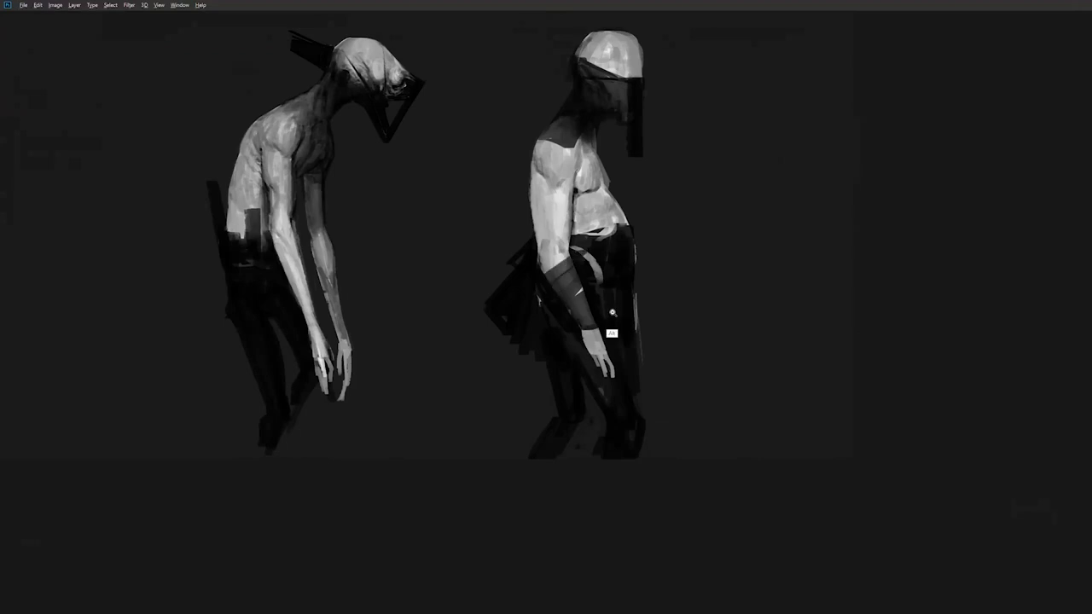
- Add dark wrapping bands at the second figure's wrist, and paint black over the light crescent on the hip
scroll(612, 312, "down", 1)
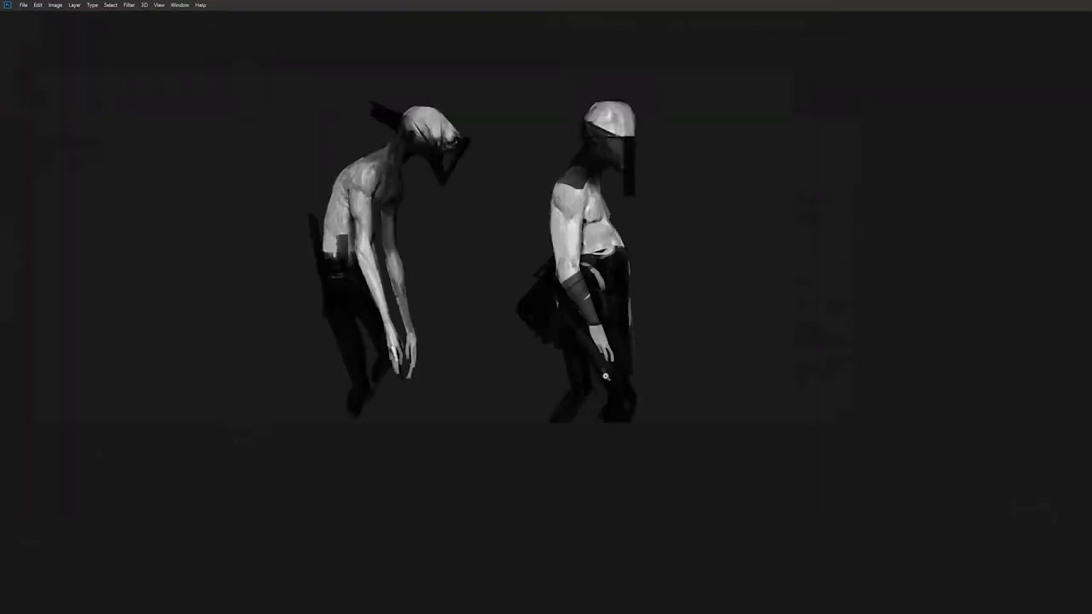
scroll(638, 363, "up", 1)
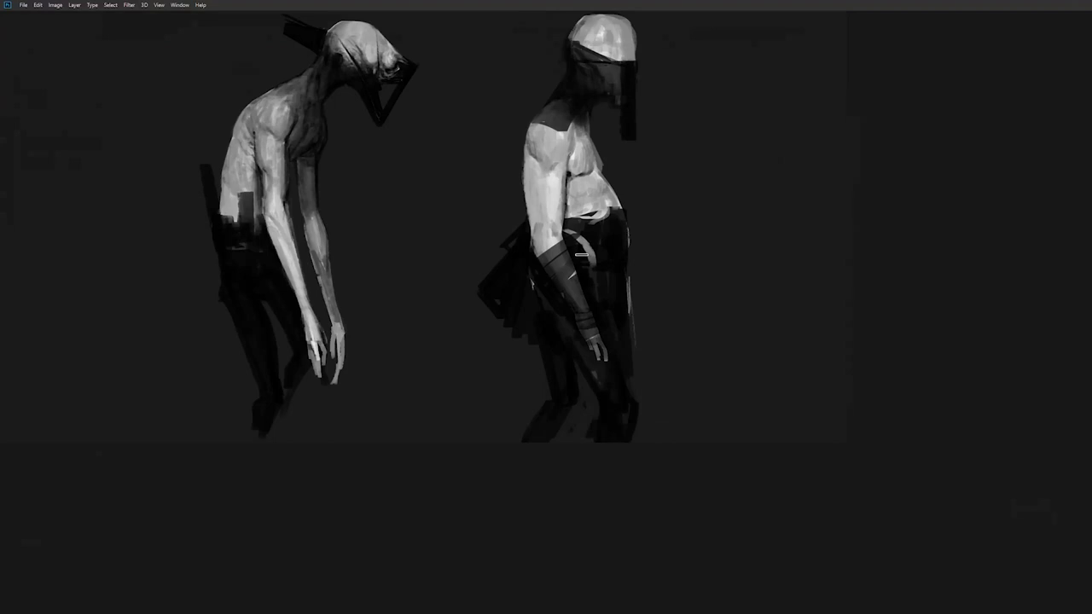
mouse_move(574, 221)
left_mouse_down()
mouse_move(571, 243)
mouse_move(587, 247)
left_mouse_up()
left_click(582, 219, "alt")
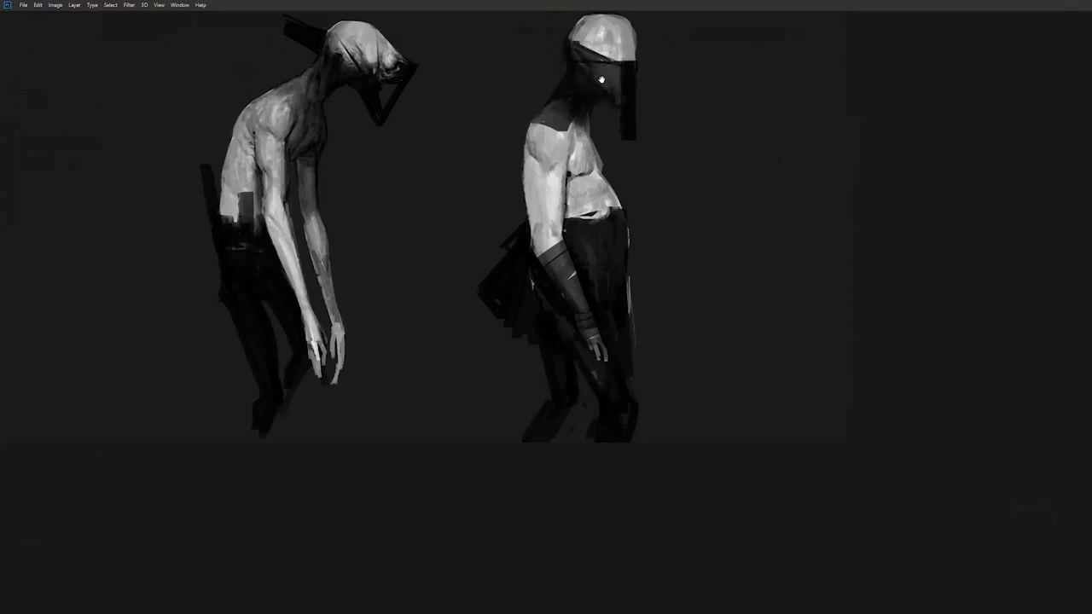
left_click_drag(602, 81, 614, 130)
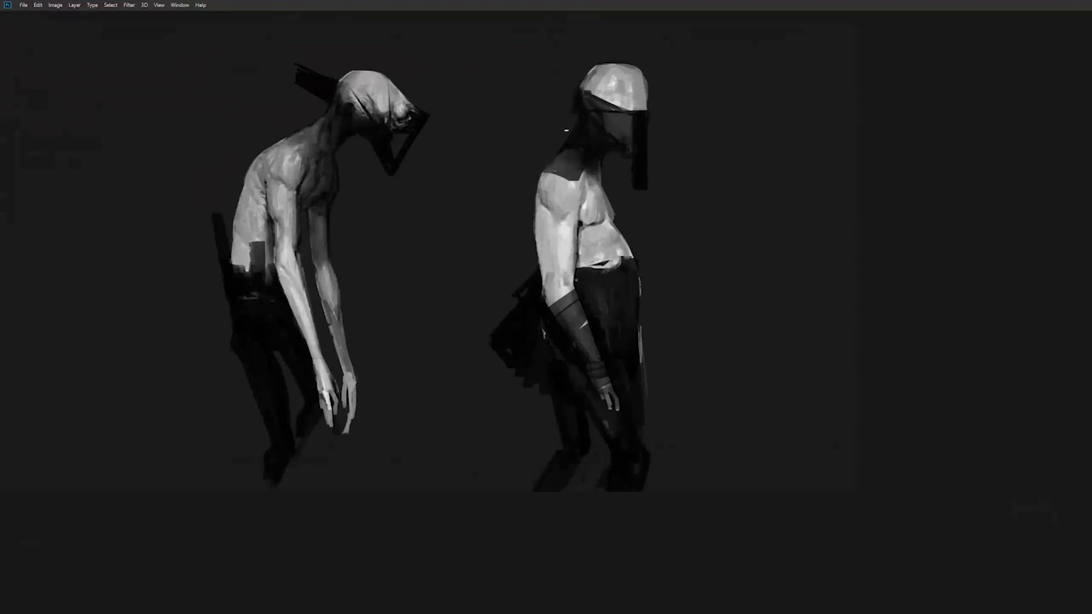
- Paint dark veil shapes behind the neck and under the chin, add a black vertical strip before the face, and flip the canvas
left_click_drag(586, 136, 579, 99)
mouse_move(635, 86)
left_mouse_down()
mouse_move(638, 72)
mouse_move(645, 115)
left_mouse_up()
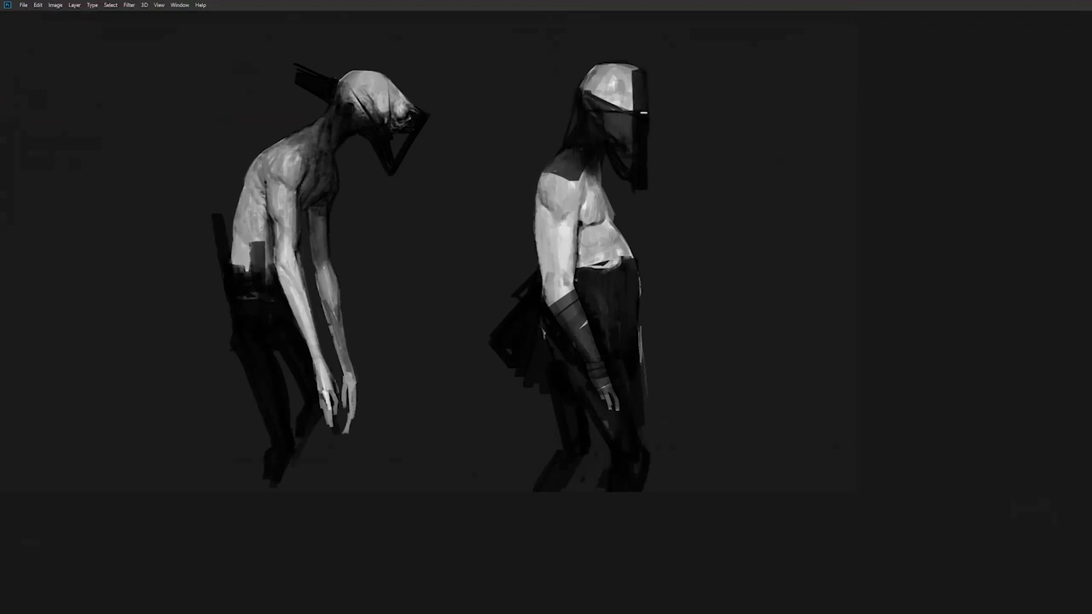
left_click_drag(644, 98, 640, 122)
scroll(653, 211, "down", 2)
key("ctrl+shift+h")
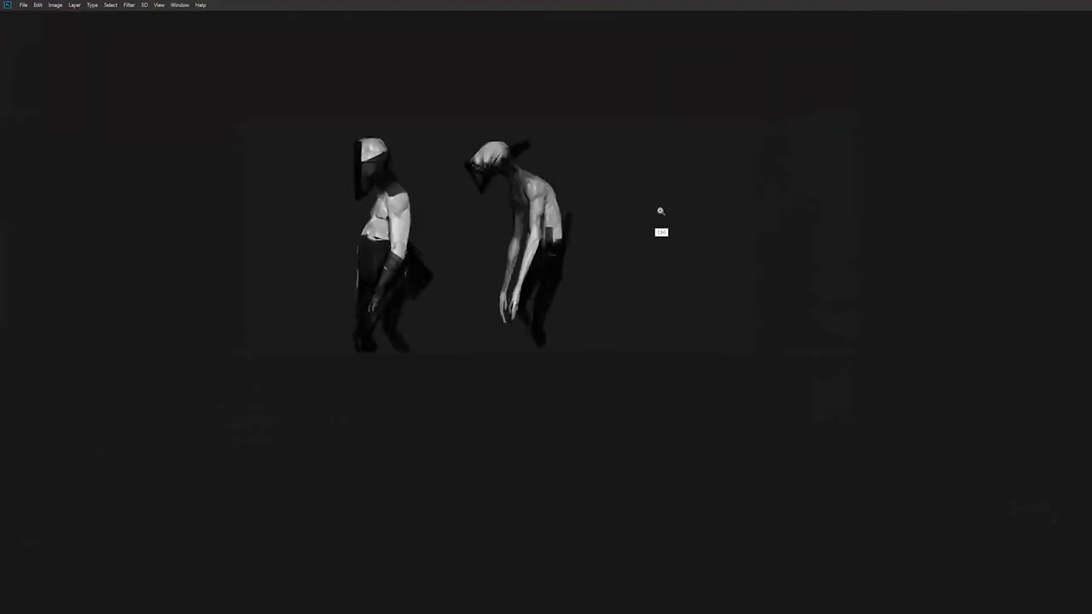
scroll(474, 266, "up", 2)
left_click_drag(426, 265, 630, 315)
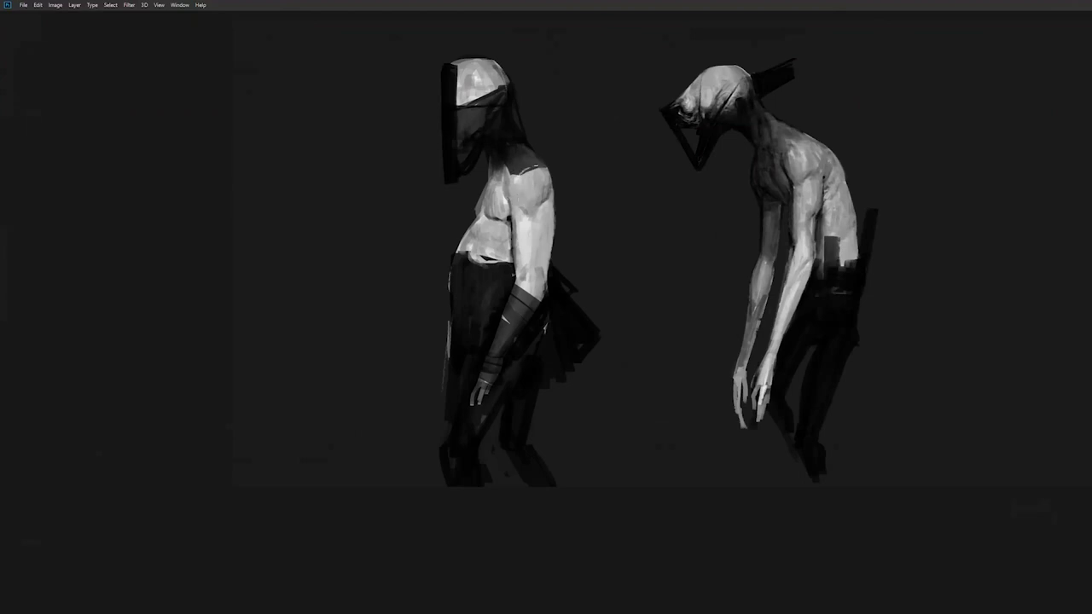
- Clean up the dark collar's lower edge on the second figure's shoulder with a thin light rim, and mirror the canvas
left_click_drag(522, 173, 543, 165)
left_click_drag(512, 172, 517, 159)
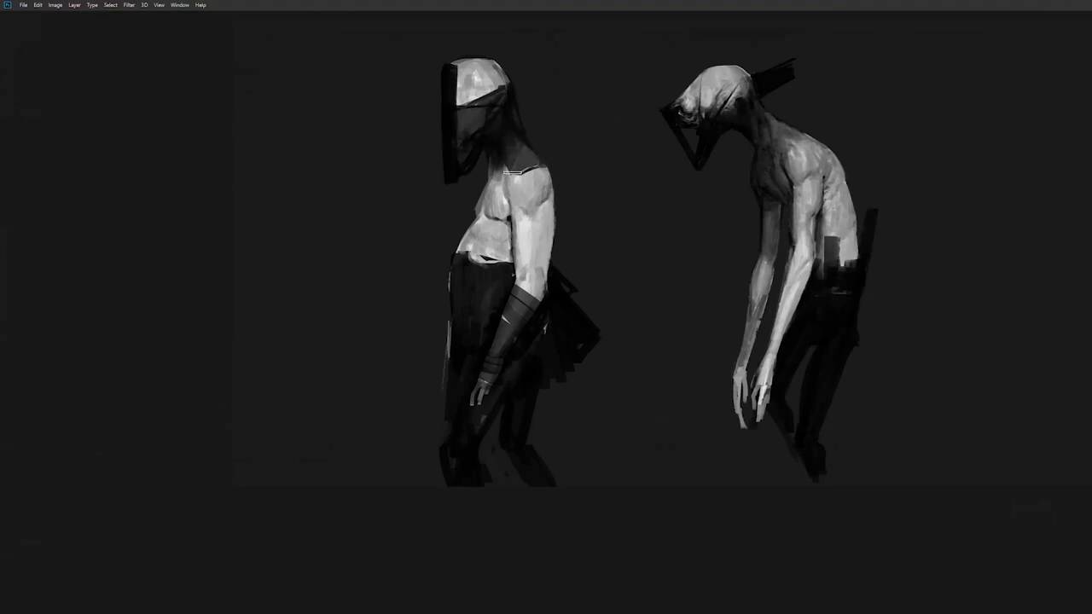
key("ctrl+alt")
key("ctrl+minus")
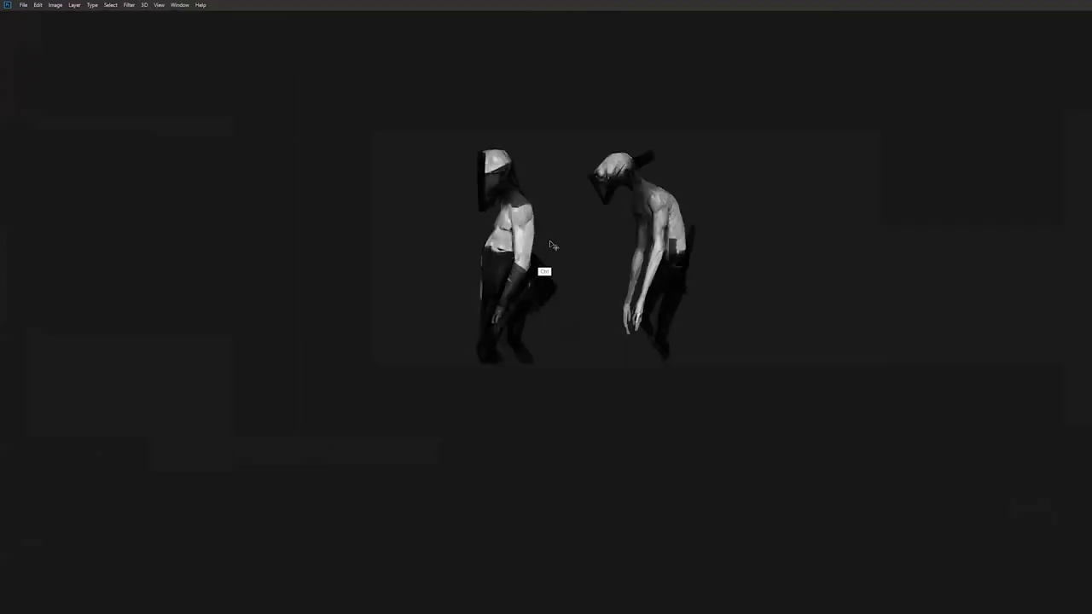
key("ctrl+f")
left_click(772, 204, "ctrl")
left_click(773, 205, "ctrl")
left_click_drag(789, 202, 622, 161)
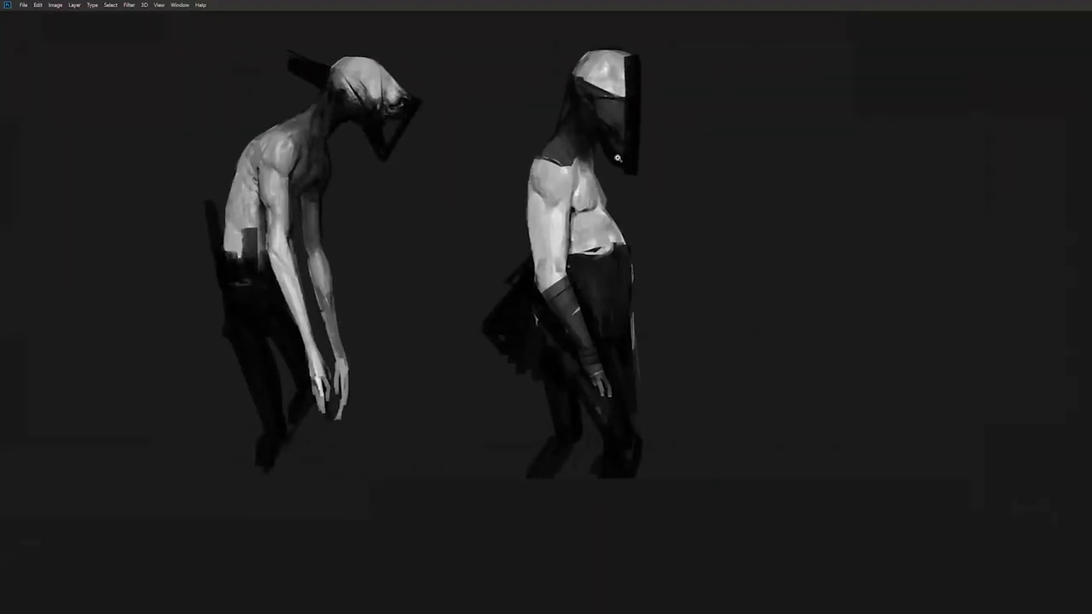
- Refine the light and mid-gray shading of the second figure's upper arm and the adjoining chest using sampled tones
scroll(596, 156, "up", 1)
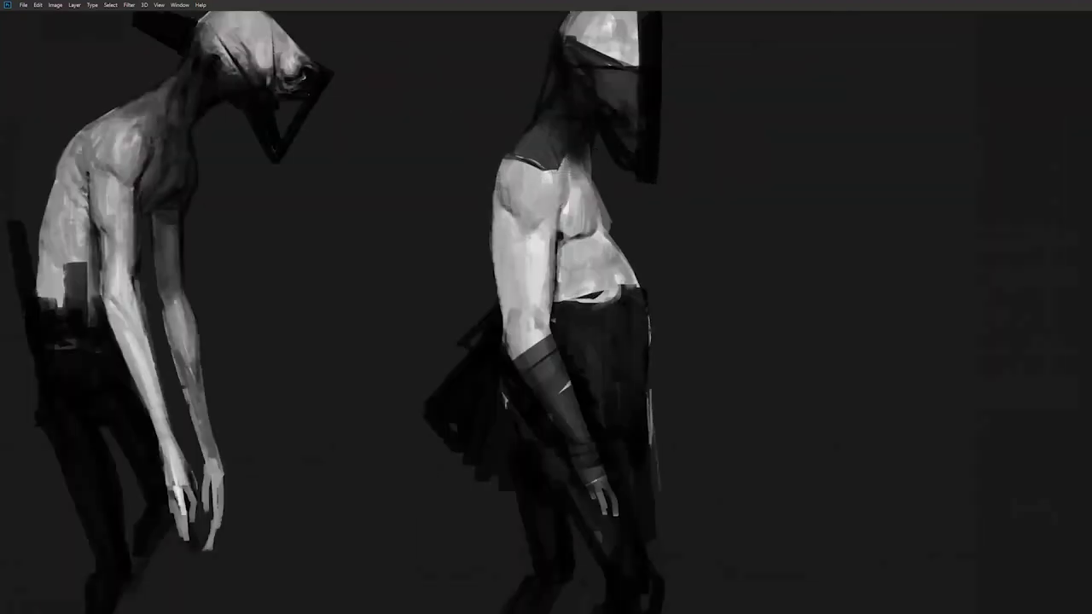
left_click_drag(546, 168, 563, 206)
scroll(578, 260, "down", 4)
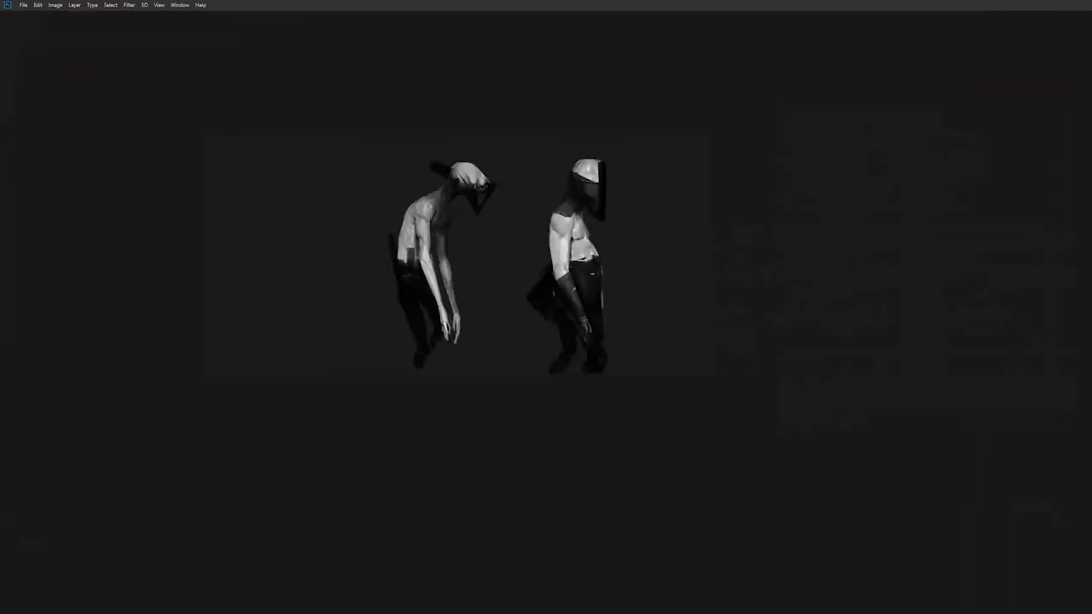
scroll(593, 274, "up", 3)
mouse_move(509, 188)
left_mouse_down()
mouse_move(519, 267)
mouse_move(532, 269)
left_mouse_up()
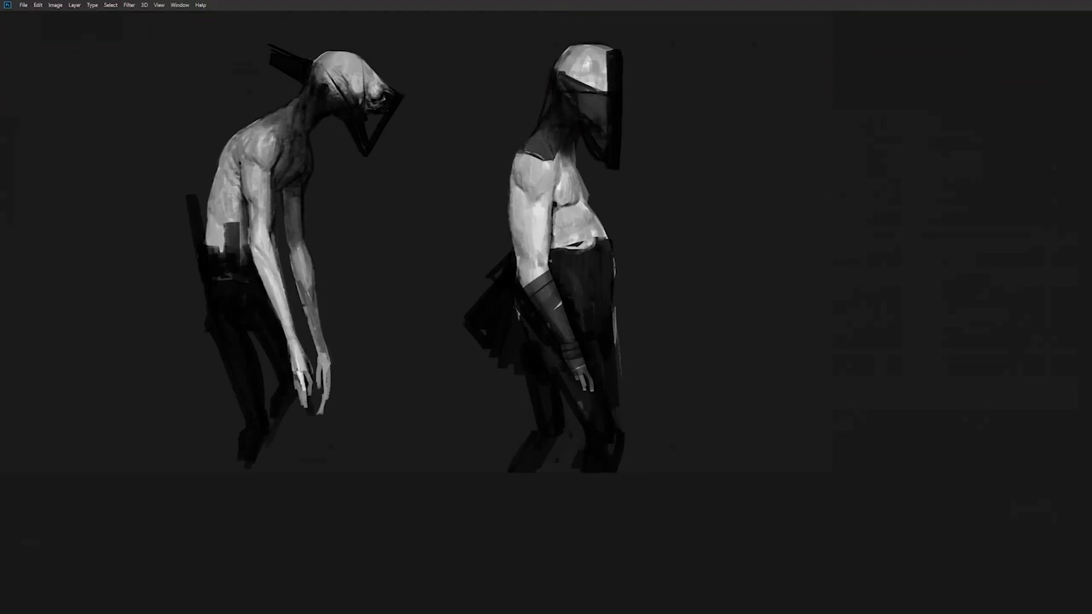
left_click_drag(553, 182, 542, 253)
left_click(555, 181, "alt")
mouse_move(542, 213)
left_mouse_down()
mouse_move(540, 262)
mouse_move(542, 247)
left_mouse_up()
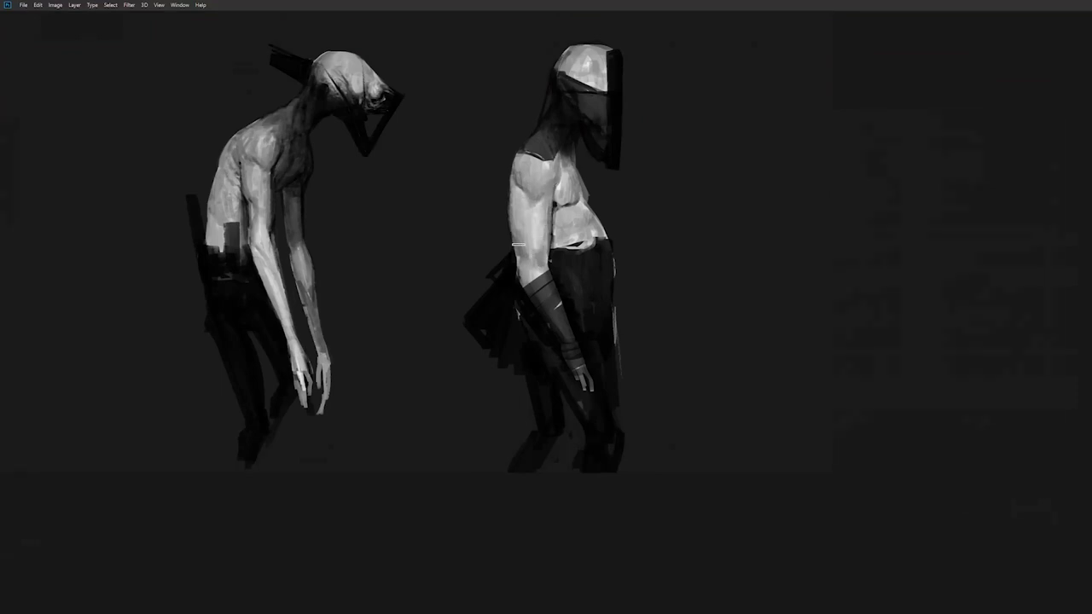
- Flip the canvas horizontally and add thin light lines and vertical drips to the second figure's dark face
key("ctrl+minus")
key("ctrl+minus")
key("ctrl+minus")
key("ctrl+plus")
key("ctrl+f")
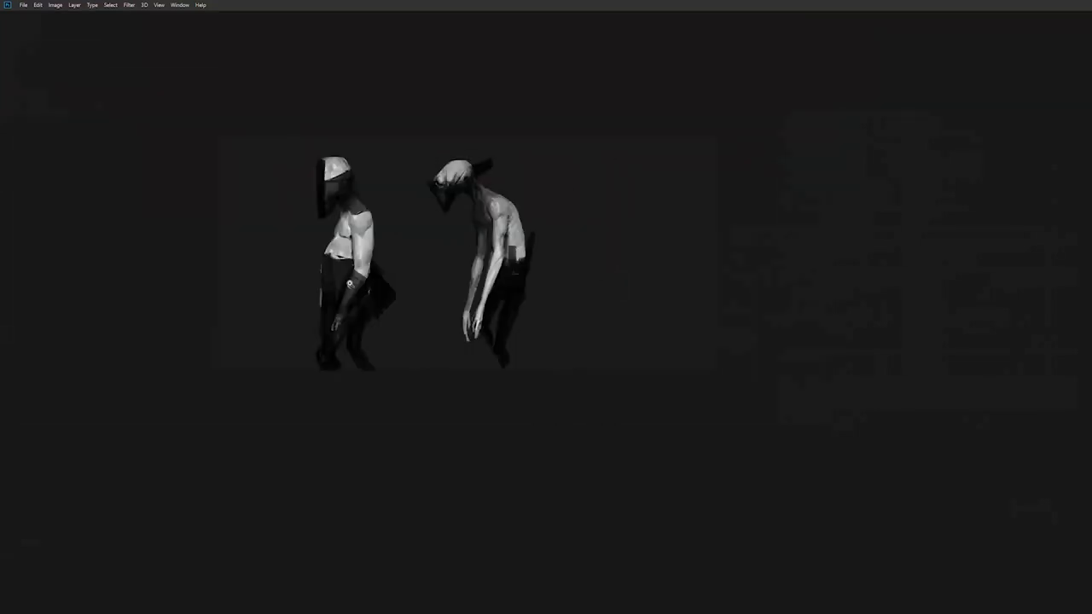
left_click(348, 295)
left_click(349, 291)
left_click_drag(415, 217, 580, 273)
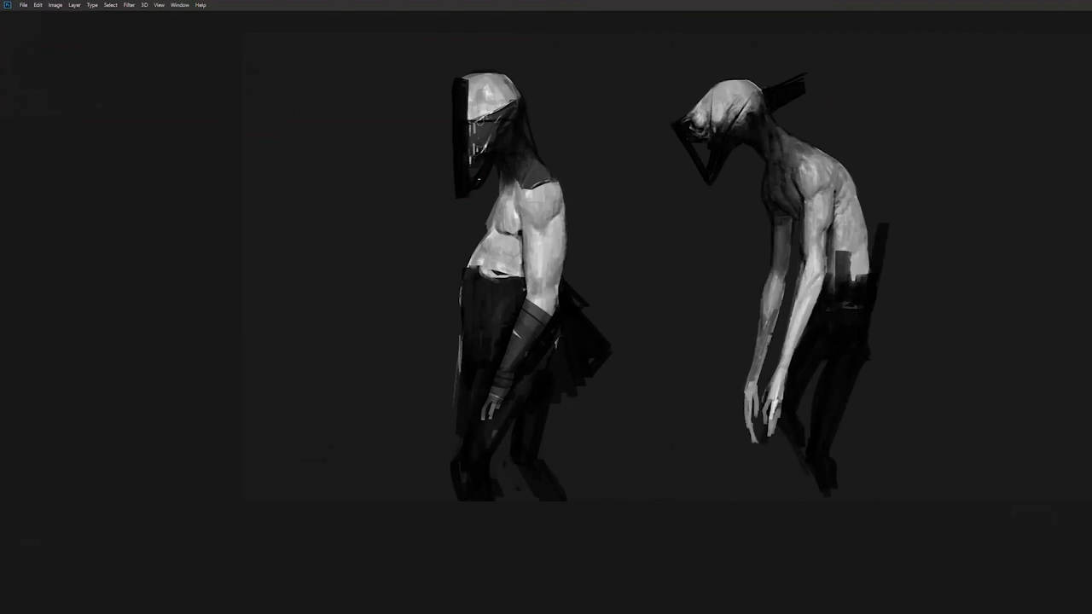
- Mirror the canvas back and touch up the light vertical marks on the lower part of the second figure's face
key("z")
left_click(491, 191, "alt")
left_click(491, 192, "alt")
left_click(492, 194, "alt")
key("ctrl+shift+h")
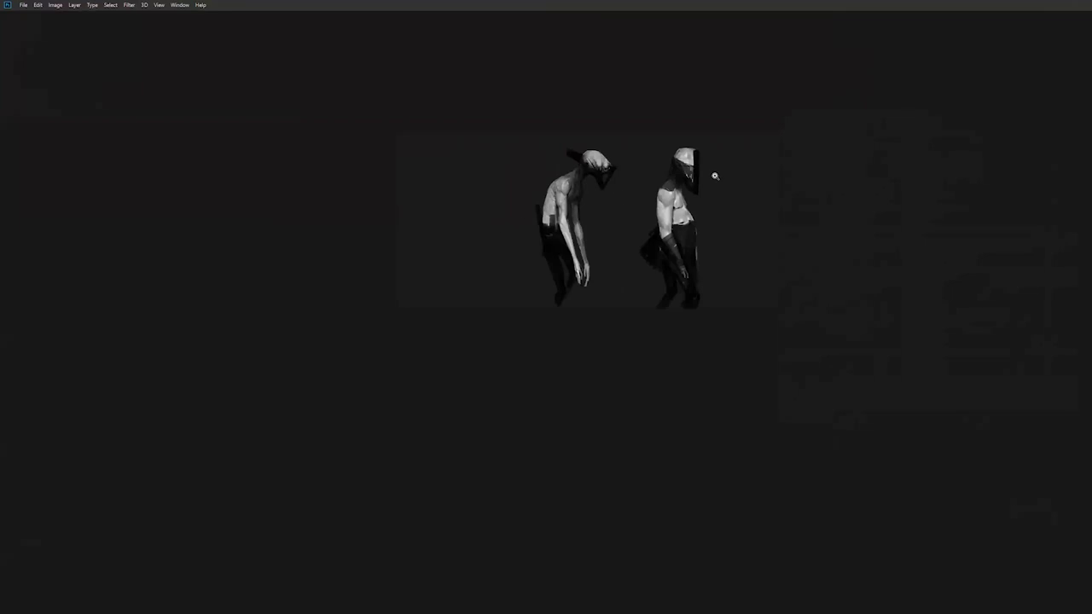
scroll(715, 177, "up", 5)
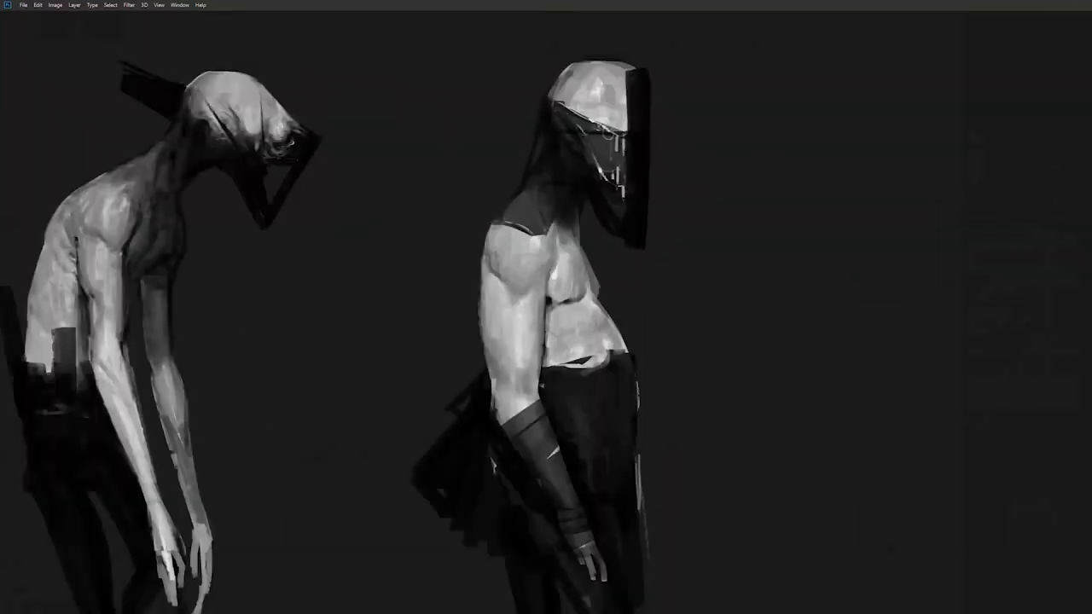
left_click_drag(625, 186, 624, 197)
- Cover the dark slit at the second figure's waistline and paint a black block rising from the trousers at the belly's front
key("alt")
mouse_move(621, 343)
left_mouse_down()
mouse_move(616, 355)
mouse_move(632, 372)
mouse_move(622, 381)
left_mouse_up()
key("ctrl+z")
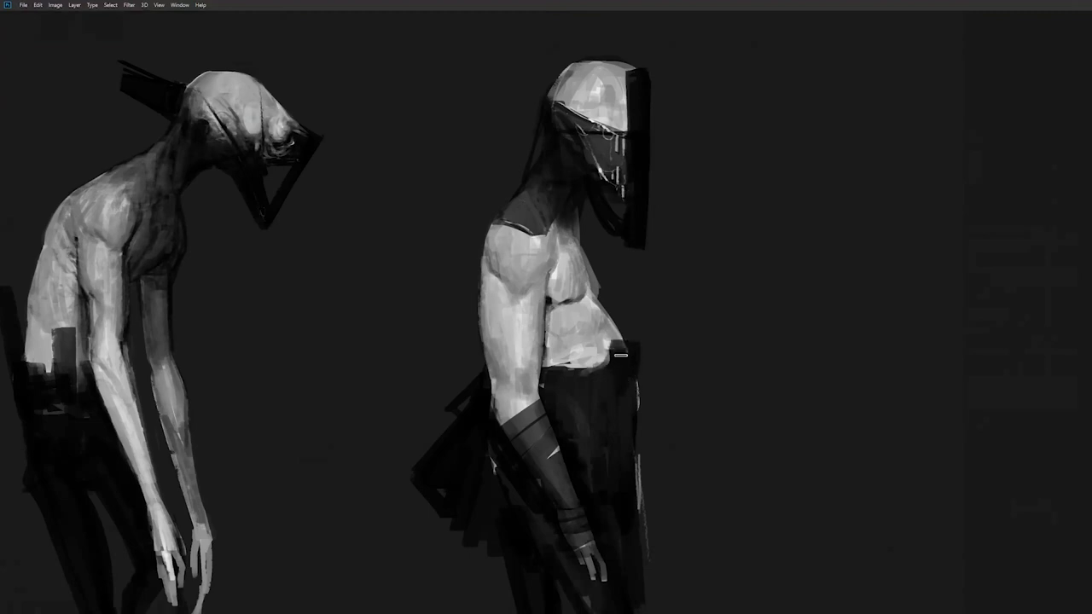
key("alt")
left_click(635, 424, "alt")
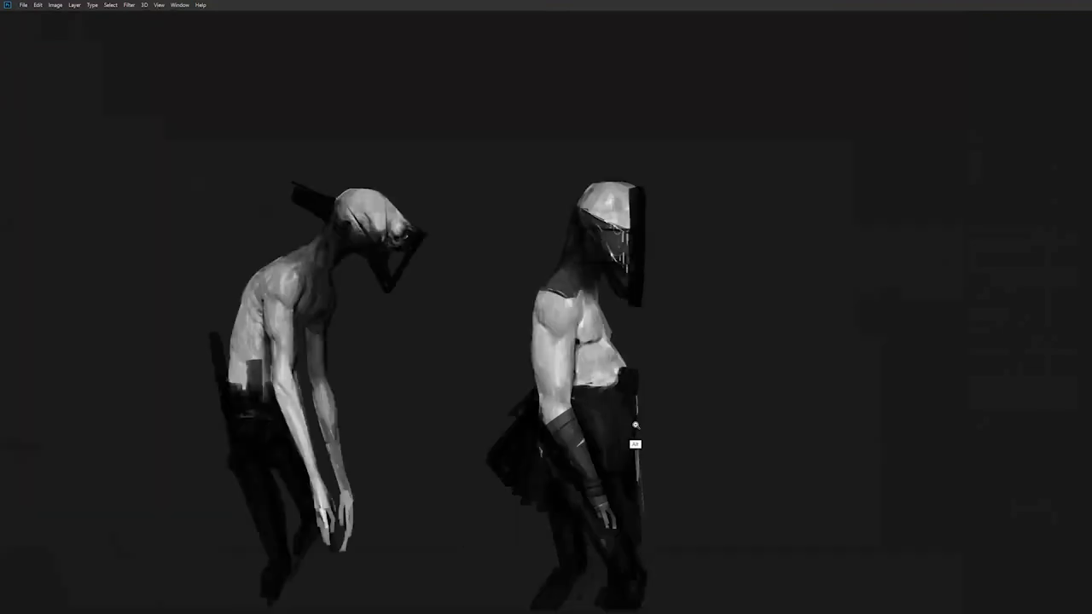
left_click(636, 410, "ctrl")
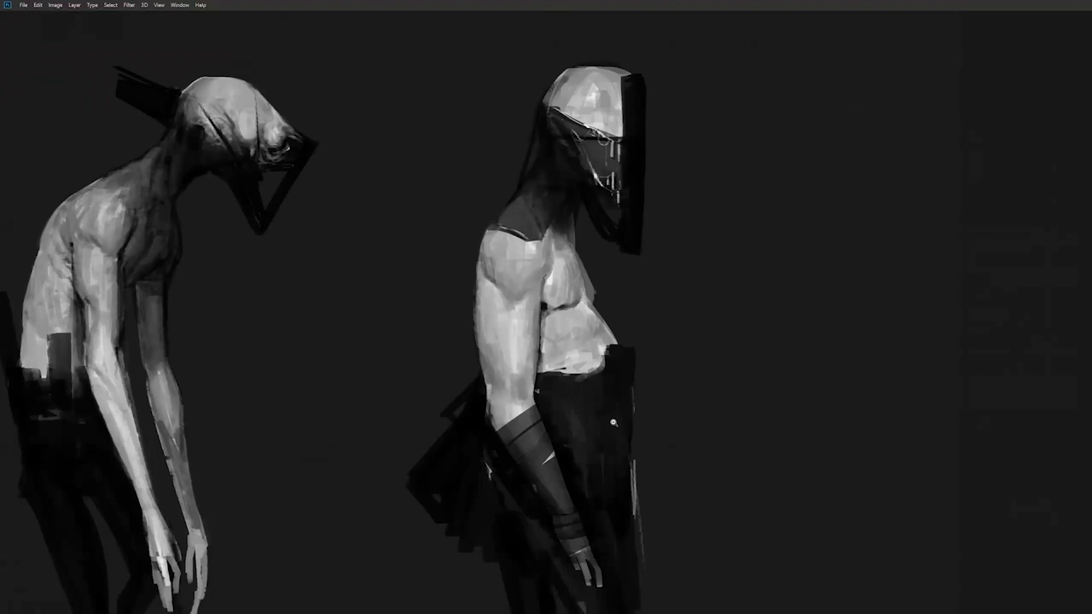
scroll(611, 419, "down", 3)
scroll(633, 461, "up", 1)
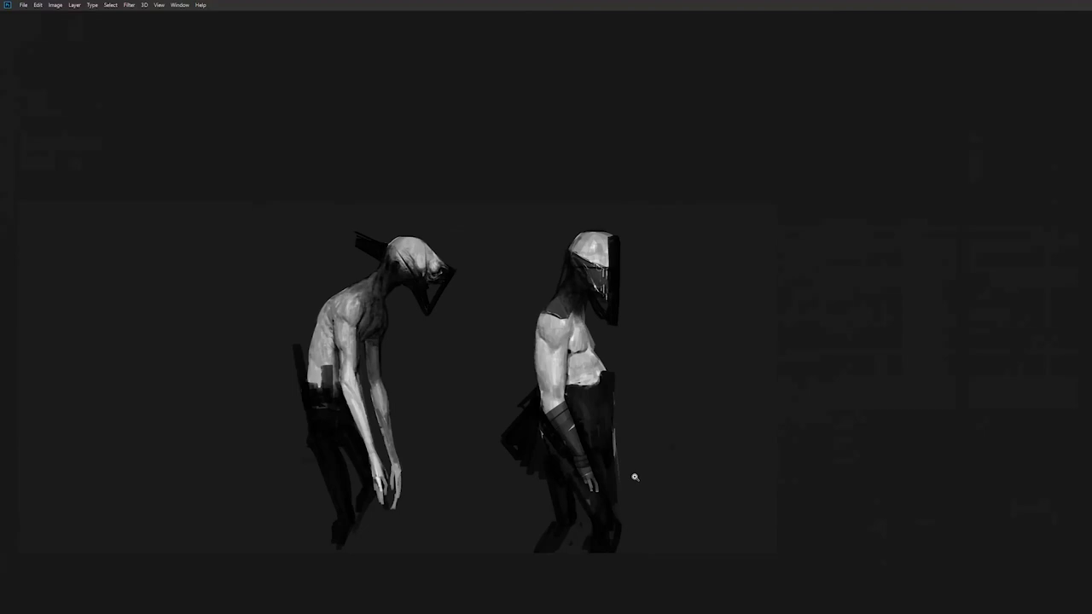
- Flip the canvas horizontally and check both creature figures in the mirrored view
left_click_drag(598, 513, 716, 444)
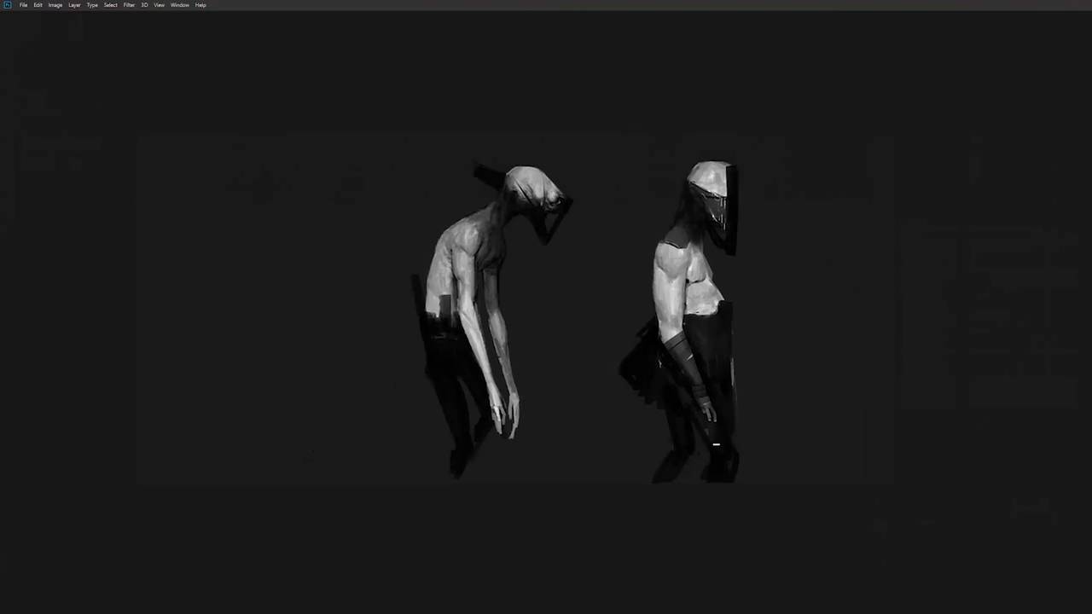
left_click(532, 272, "ctrl")
key("ctrl+shift+h")
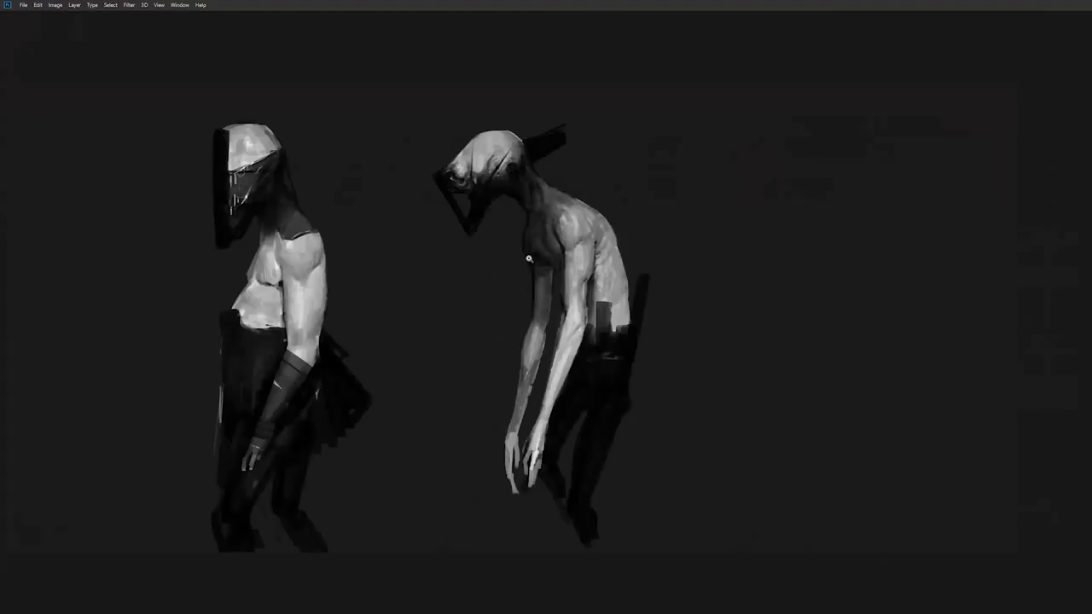
left_click_drag(696, 219, 667, 203)
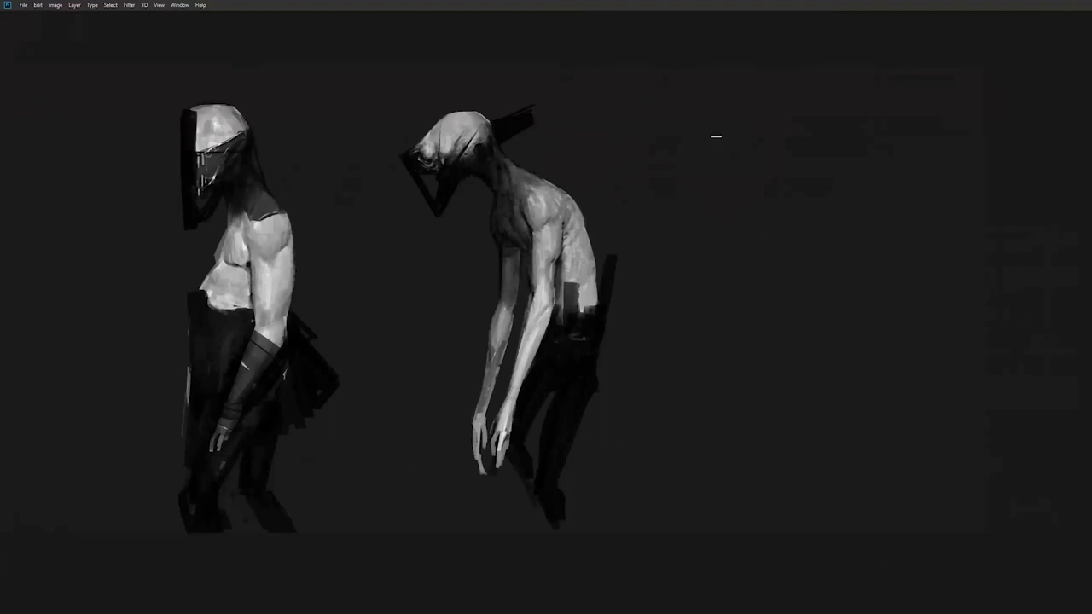
left_click_drag(561, 274, 772, 299)
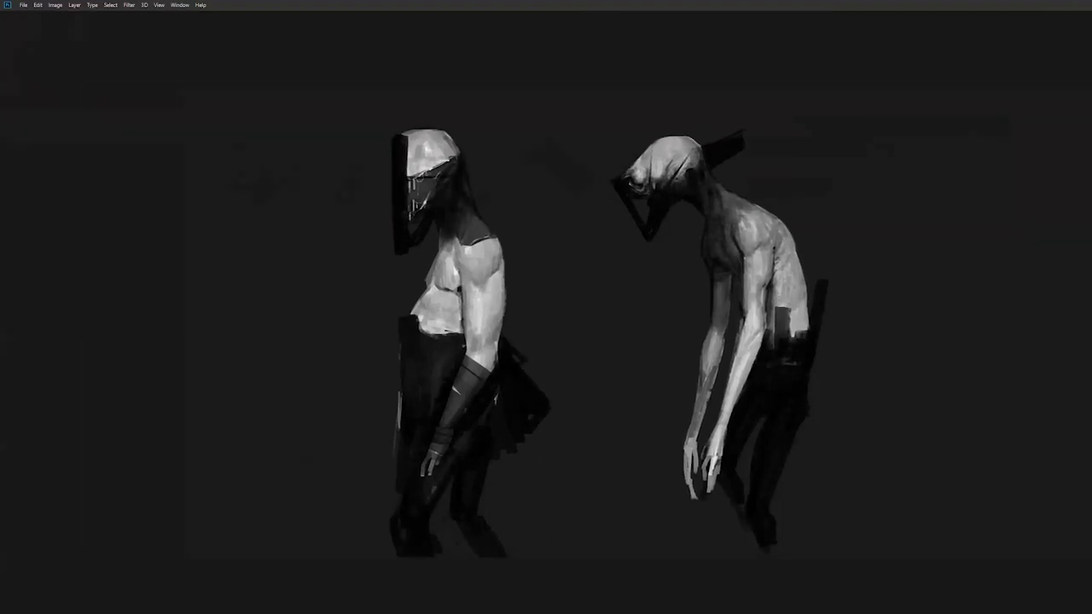
- Leave the full-screen canvas view, switch to Chrome, and open Messenger and Pinterest in new tabs
key("f")
key("f")
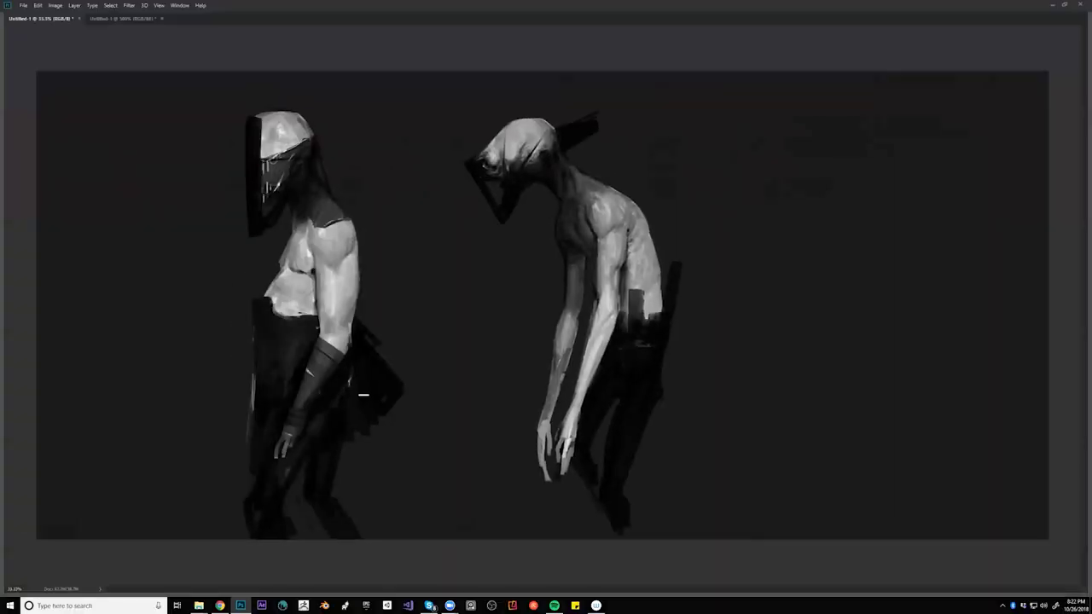
left_click(220, 606)
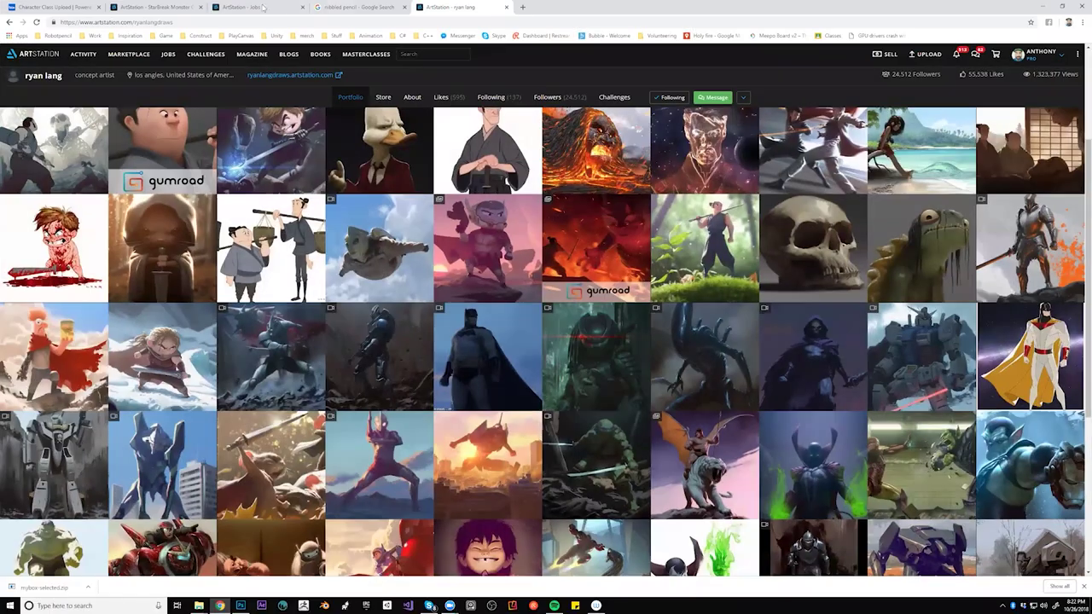
left_click(522, 7)
left_click(460, 35)
key("ctrl+t")
type("p")
key("Escape")
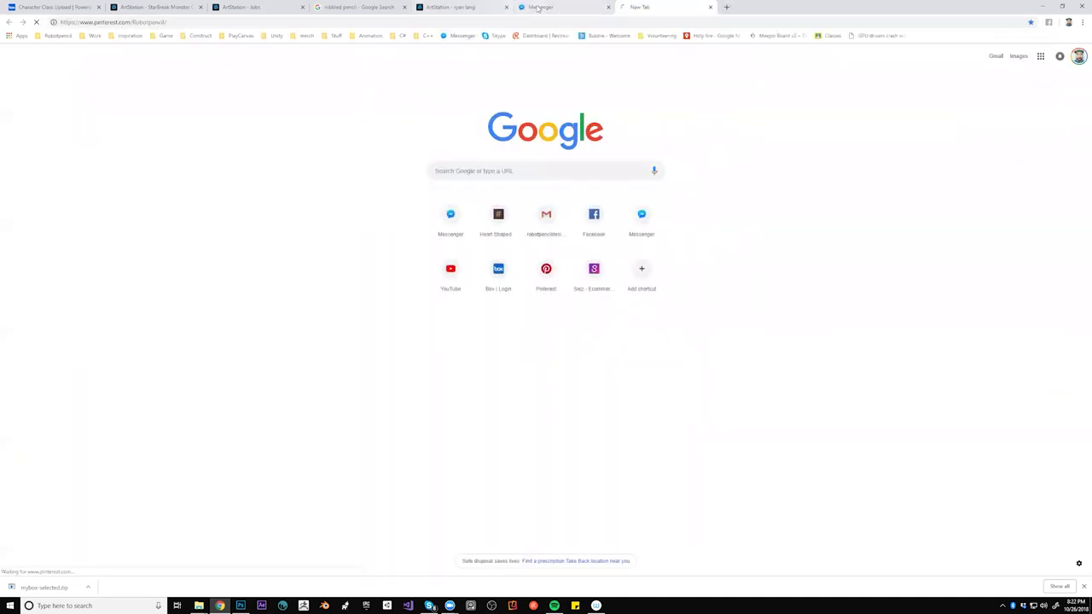
- In Messenger, open the "Bunch Of Guys" group conversation and go back to the "More tests" images of a bare tree between concrete walls
left_click(540, 7)
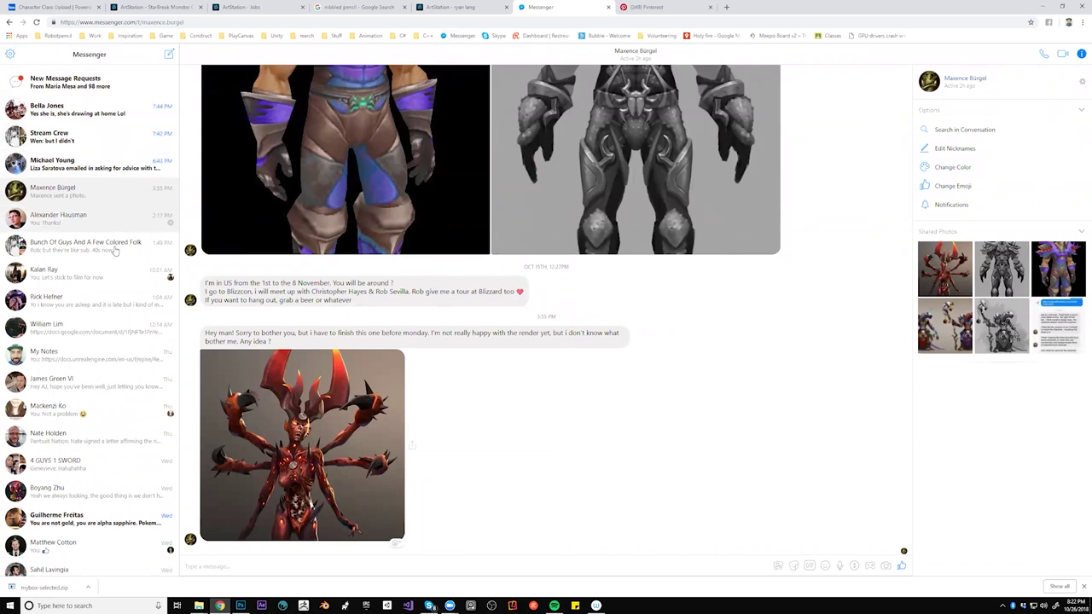
scroll(126, 253, "down", 1)
left_click(110, 179)
scroll(522, 320, "up", 10)
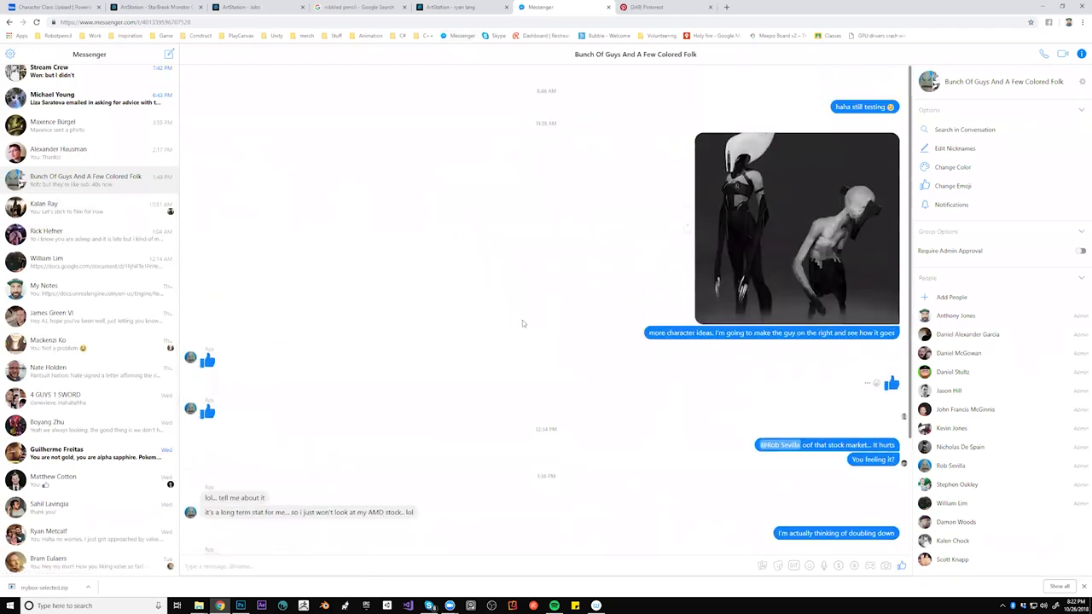
scroll(556, 322, "up", 15)
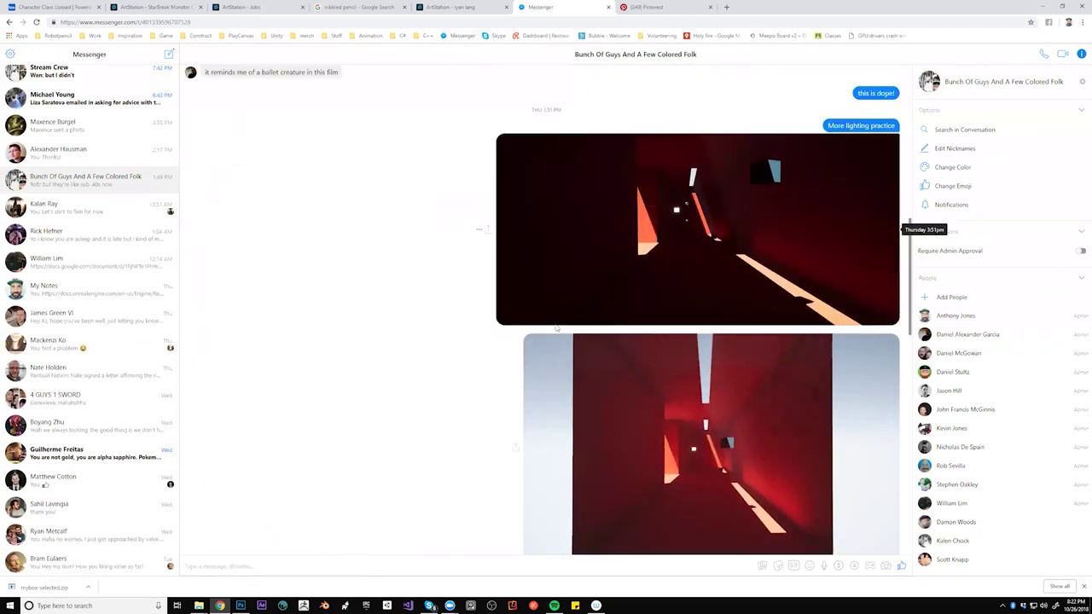
scroll(559, 327, "up", 8)
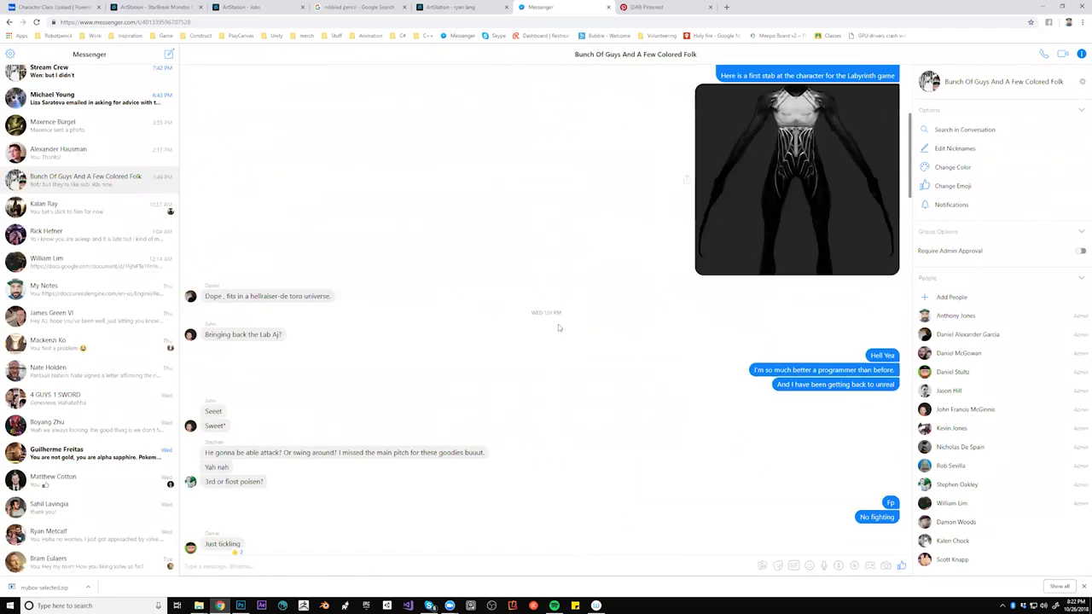
scroll(558, 327, "up", 15)
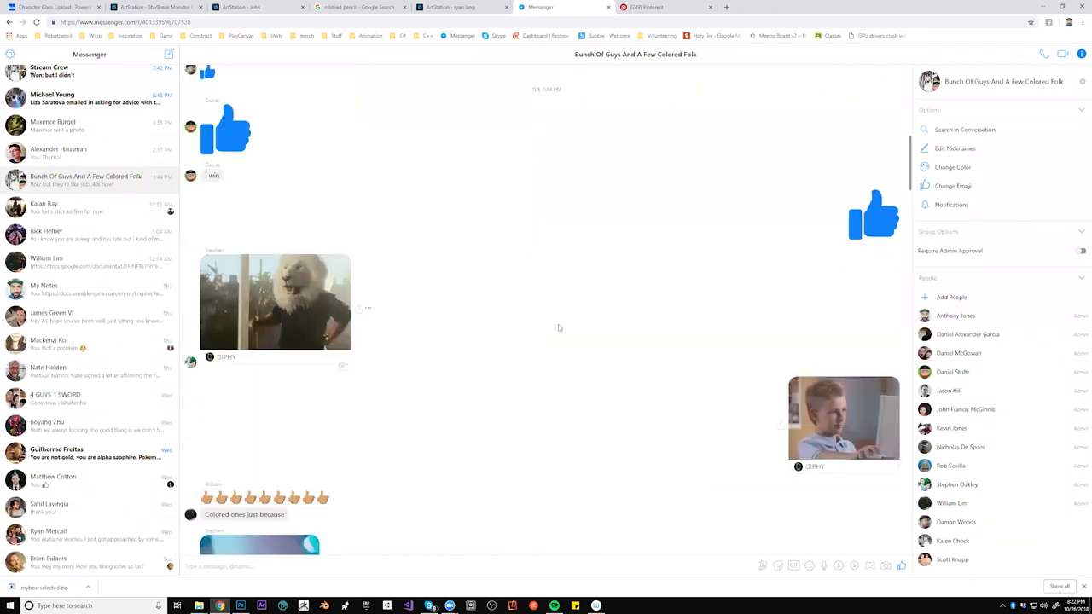
scroll(685, 296, "up", 3)
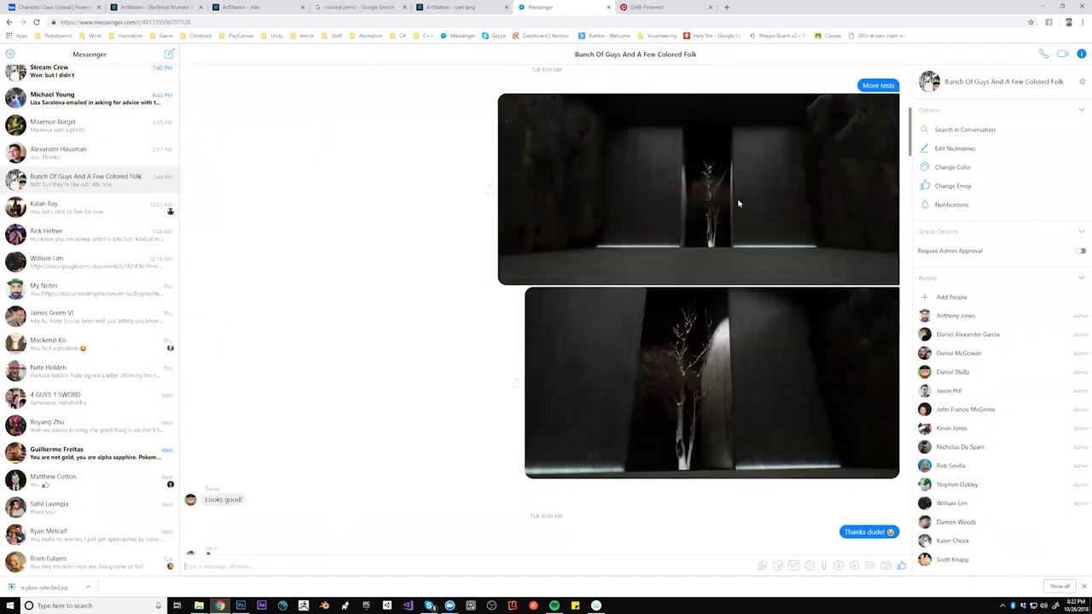
- Examine the shared environment renders enlarged, including the tree, rock, light-bulb room, narrow corridor and striped-light hallway, and close the image viewer
left_click(693, 285)
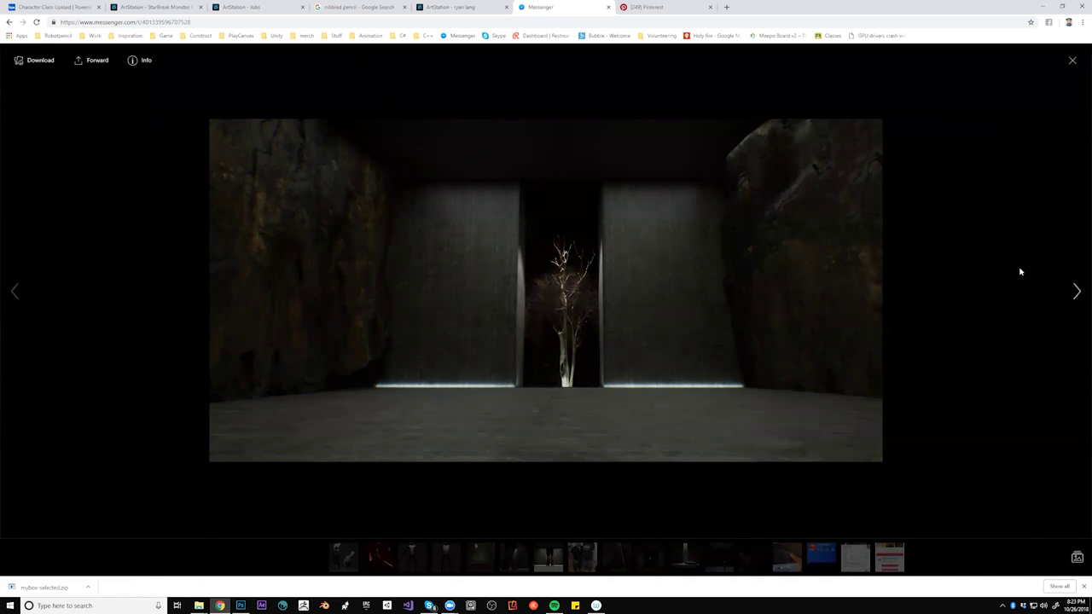
left_click(651, 561)
left_click(651, 565)
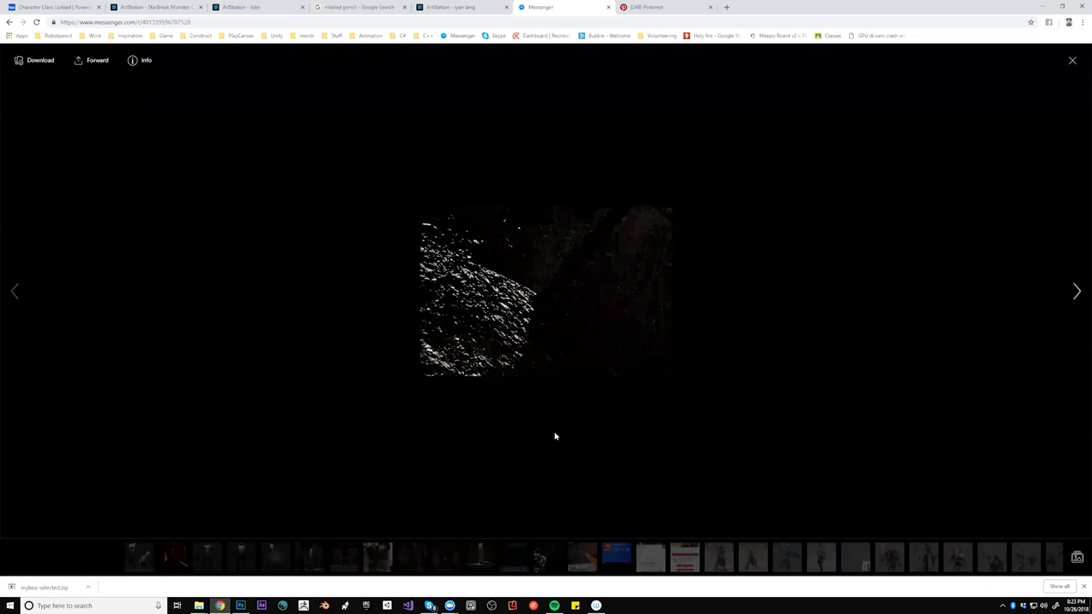
left_click(574, 558)
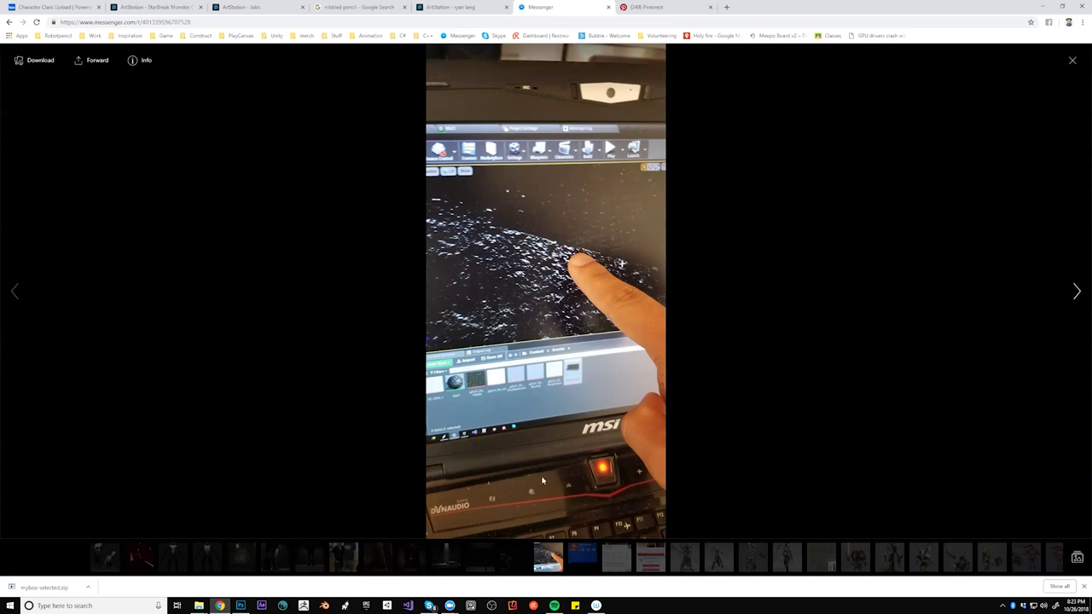
left_click(408, 562)
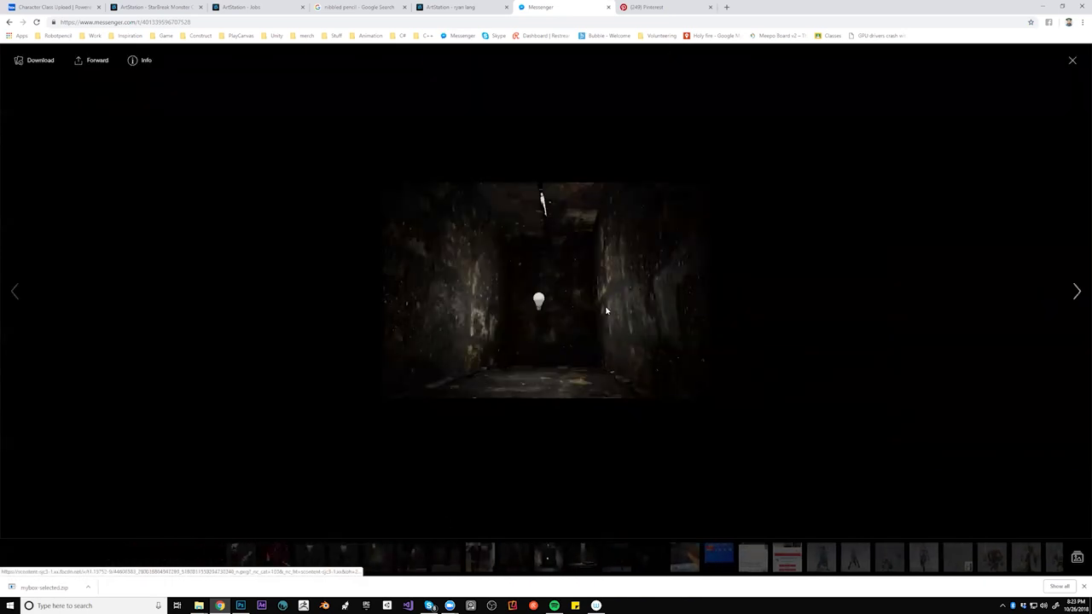
left_click(509, 555)
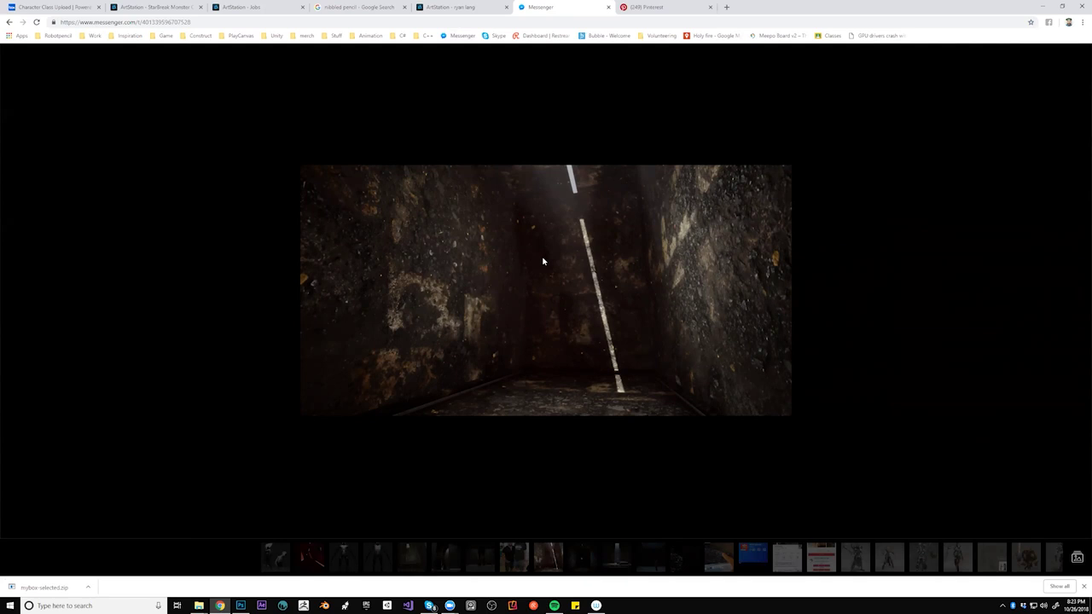
left_click(484, 558)
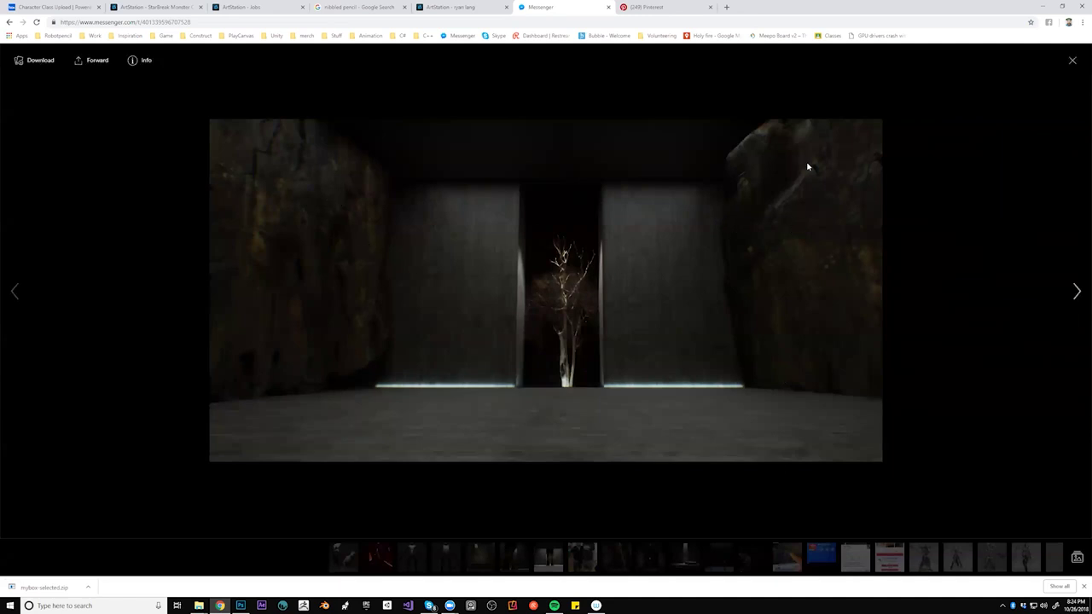
left_click(523, 561)
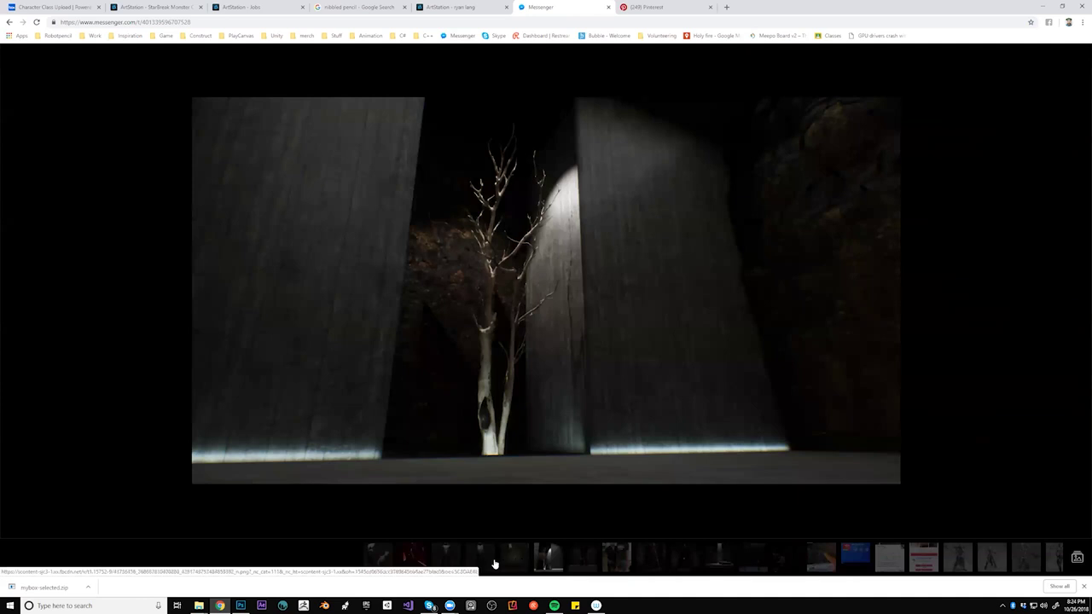
left_click(508, 562)
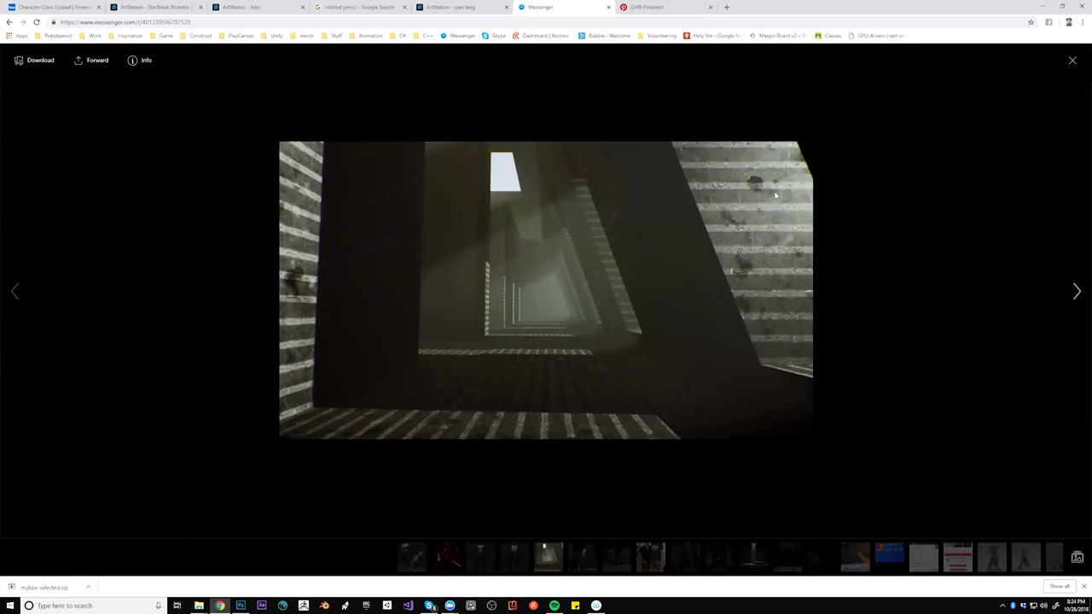
left_click(1071, 60)
- Browse forward through the conversation and review the "More lighting practice" red hallway images and the yellow corridor lighting study
scroll(742, 309, "down", 5)
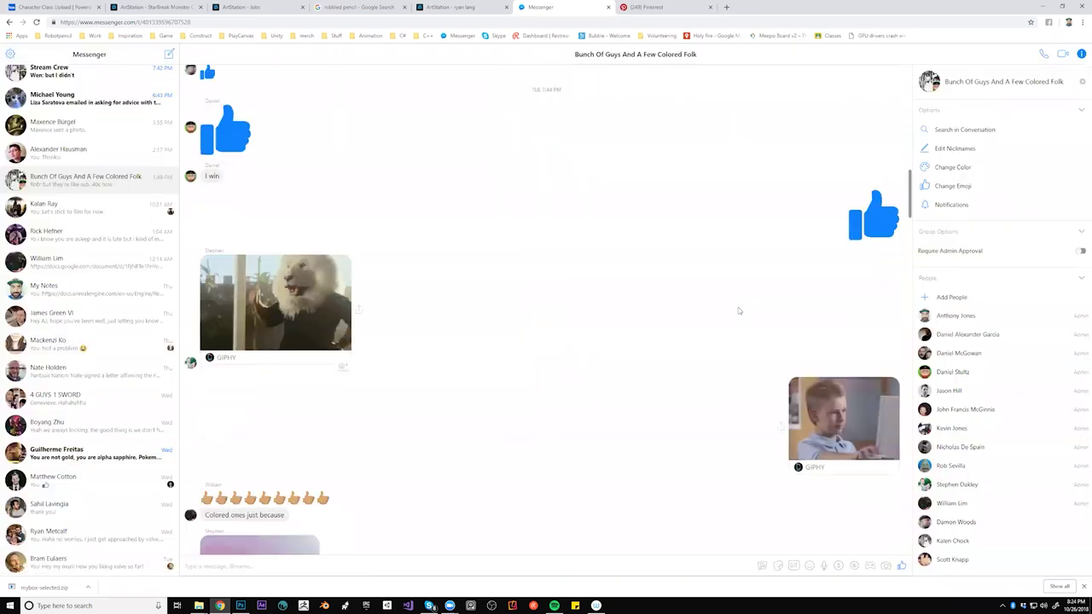
scroll(737, 309, "down", 15)
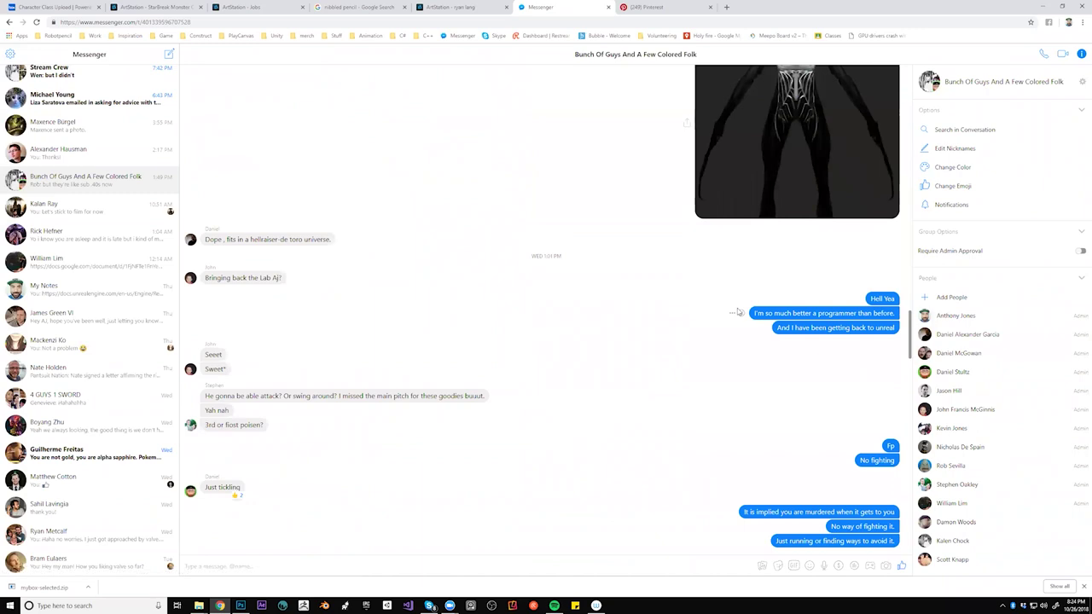
scroll(737, 312, "down", 10)
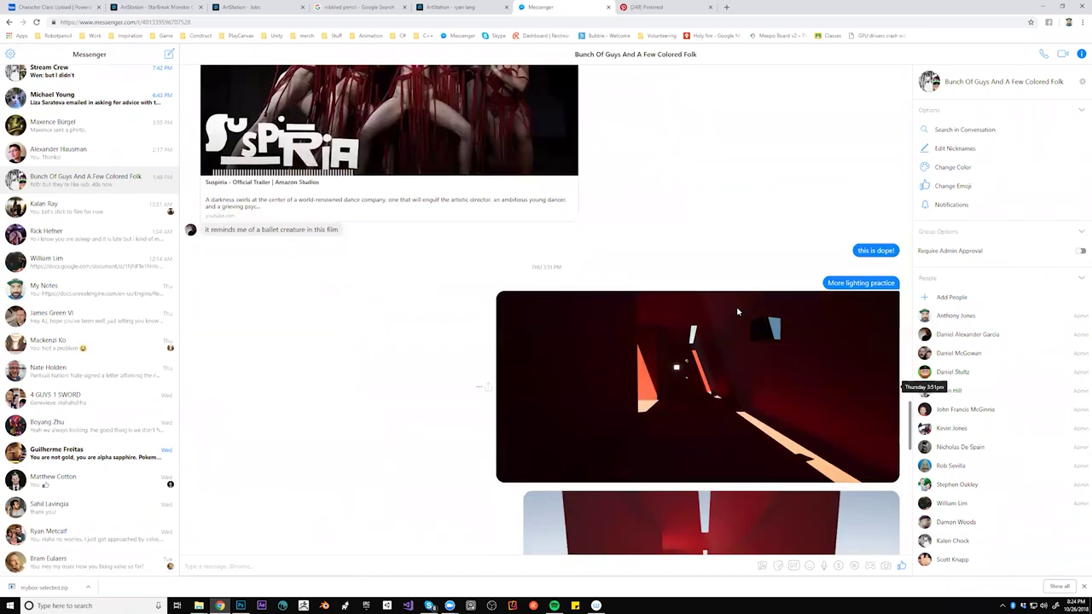
scroll(737, 312, "down", 2)
scroll(700, 235, "down", 2)
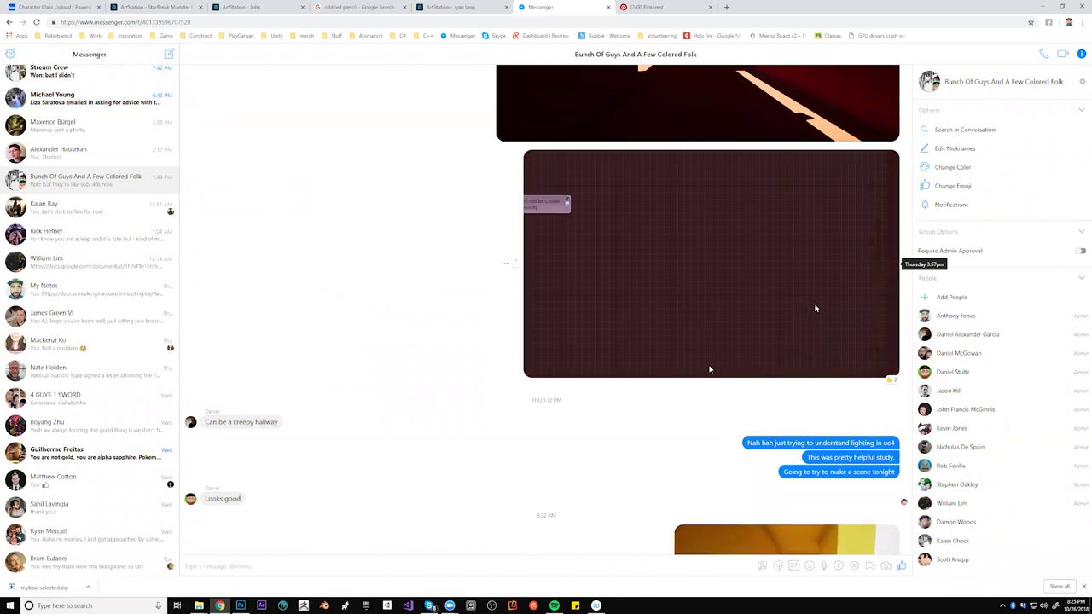
scroll(815, 308, "down", 4)
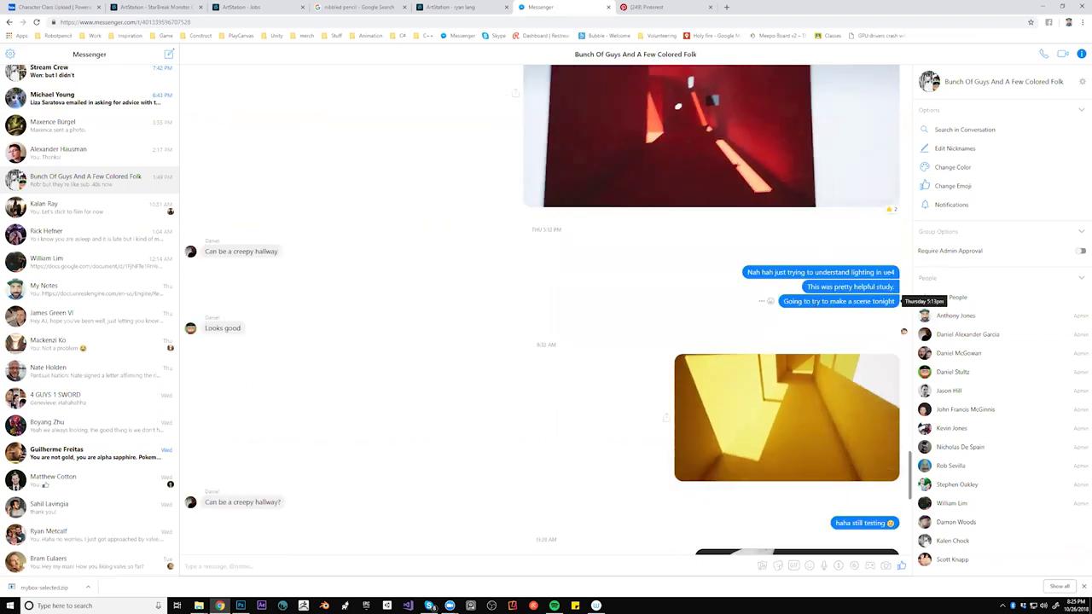
scroll(780, 288, "up", 1)
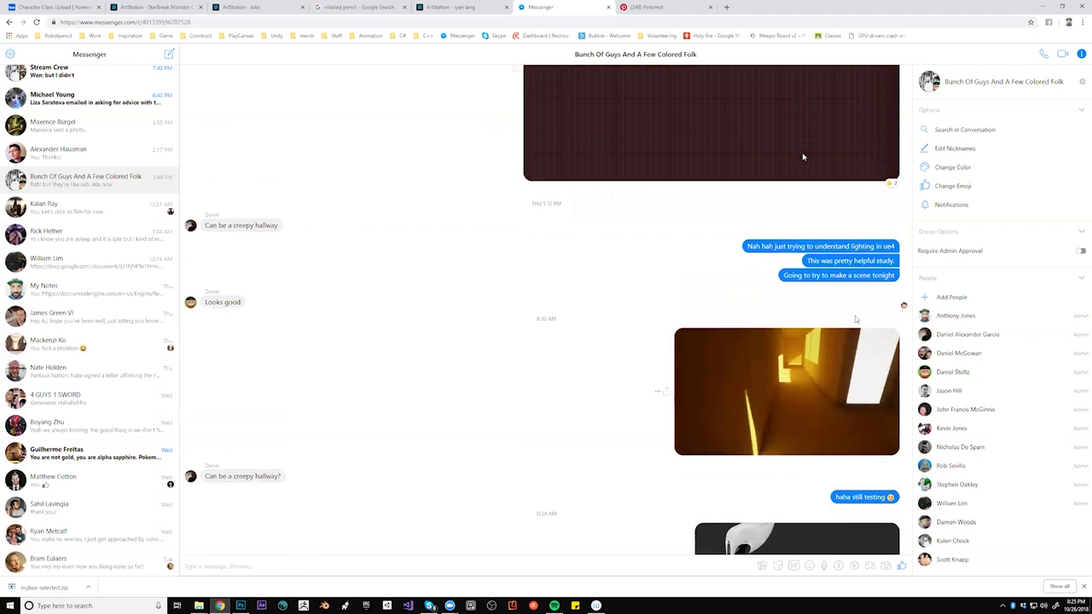
scroll(827, 308, "up", 3)
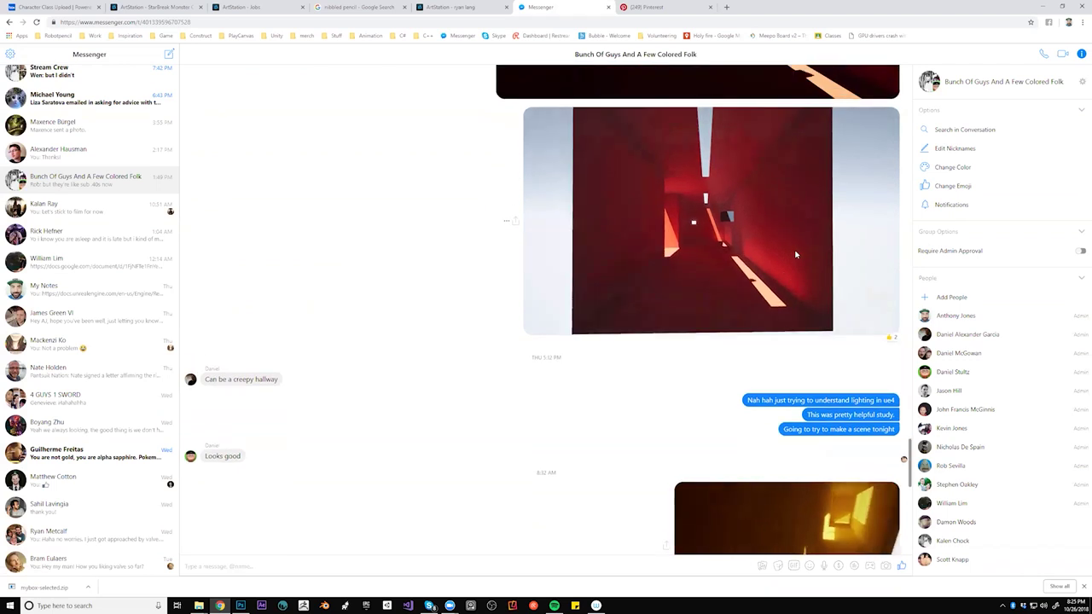
scroll(793, 253, "down", 1)
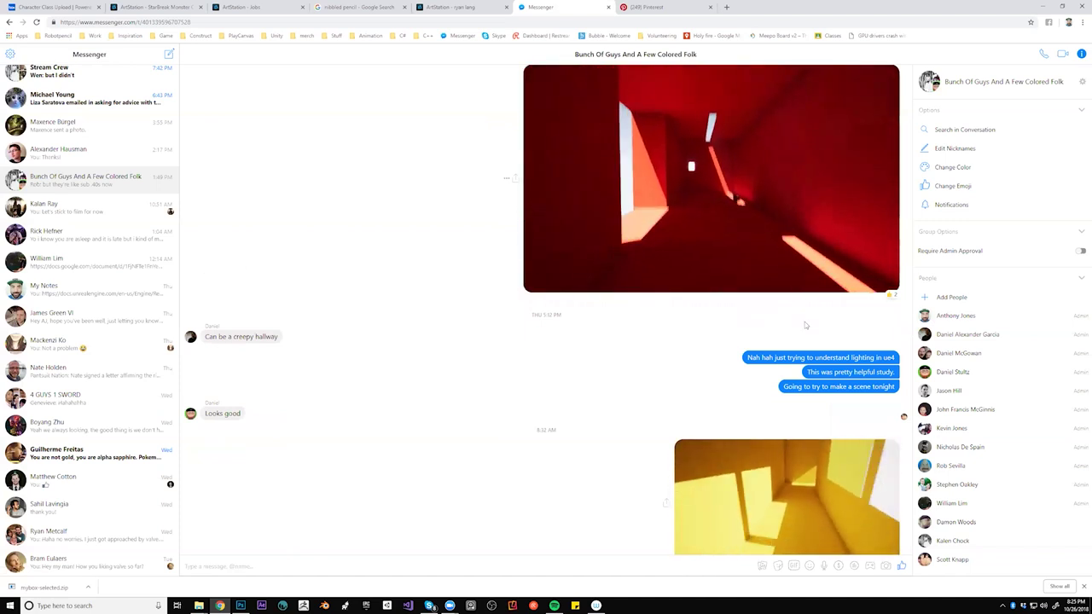
scroll(799, 300, "down", 2)
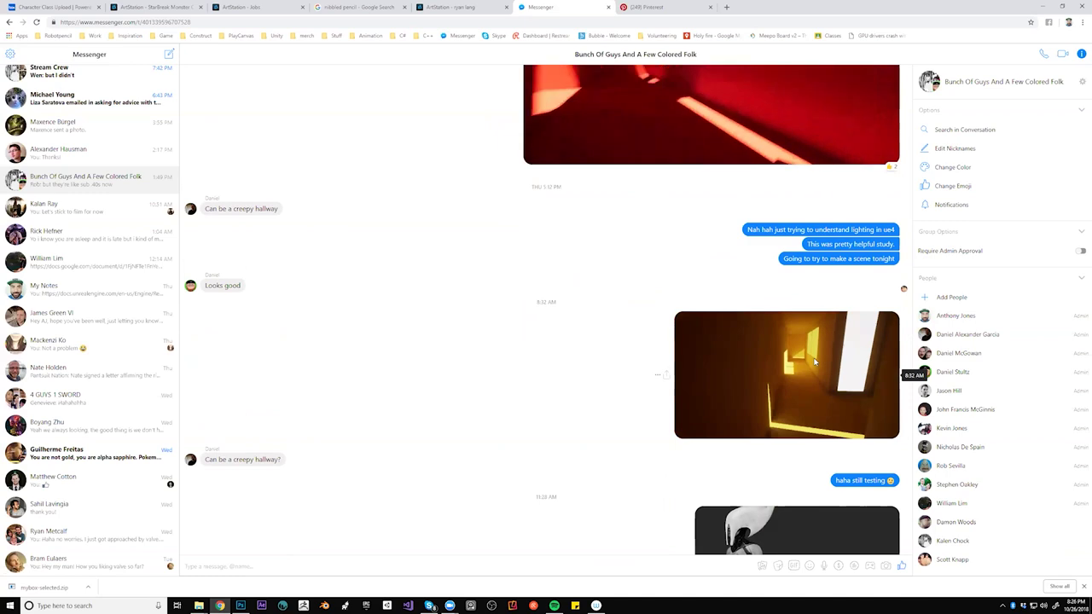
- Return to the earlier "More tests" tree renders in the conversation and look over their lighting again
scroll(813, 358, "up", 1)
scroll(813, 358, "up", 15)
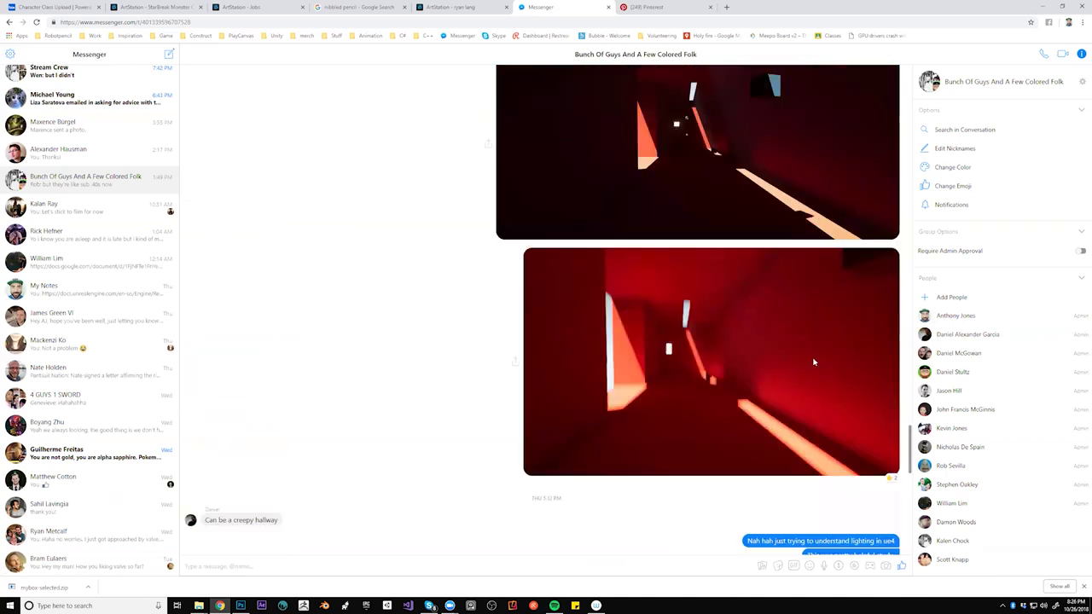
scroll(813, 361, "up", 15)
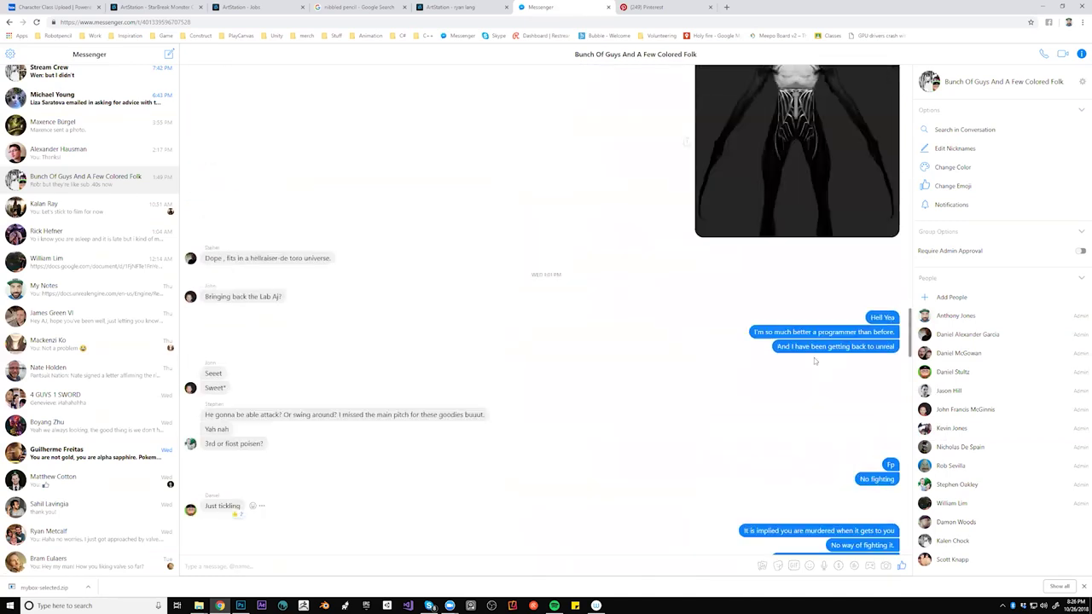
scroll(759, 448, "up", 15)
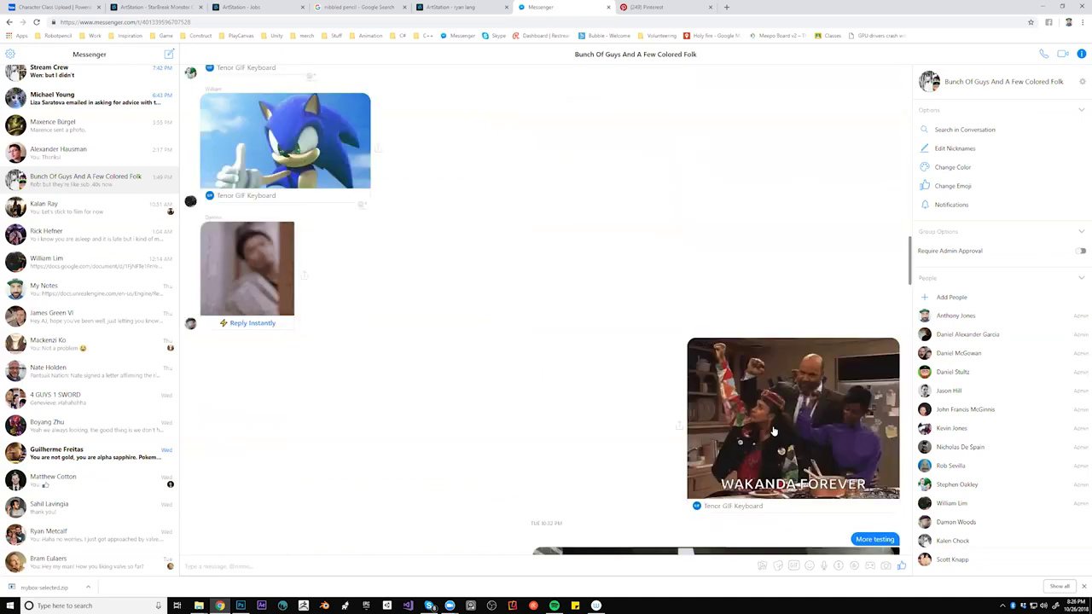
scroll(772, 426, "up", 10)
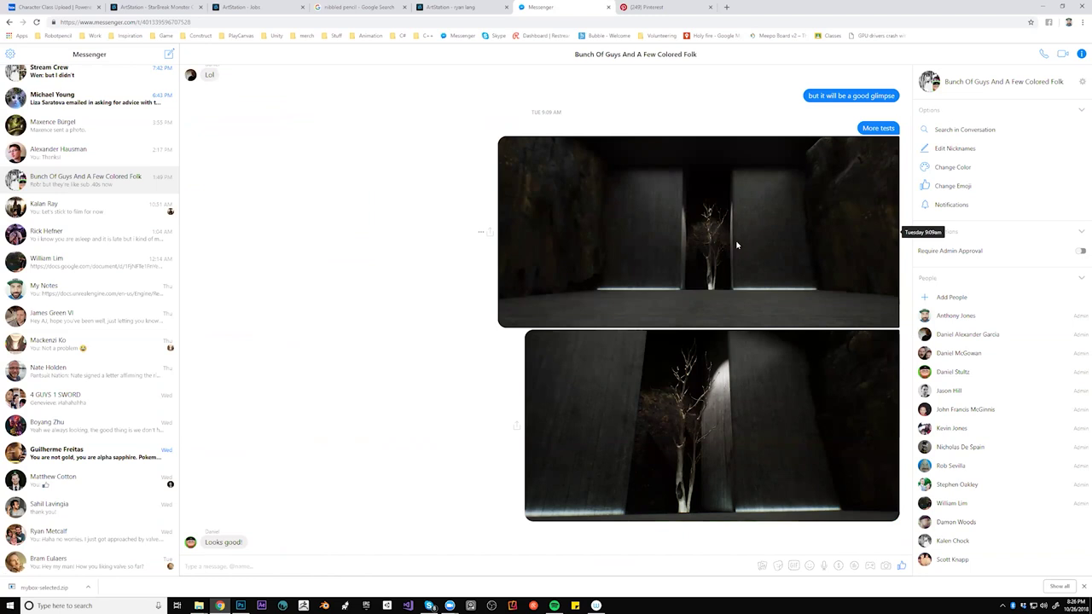
scroll(743, 248, "down", 20)
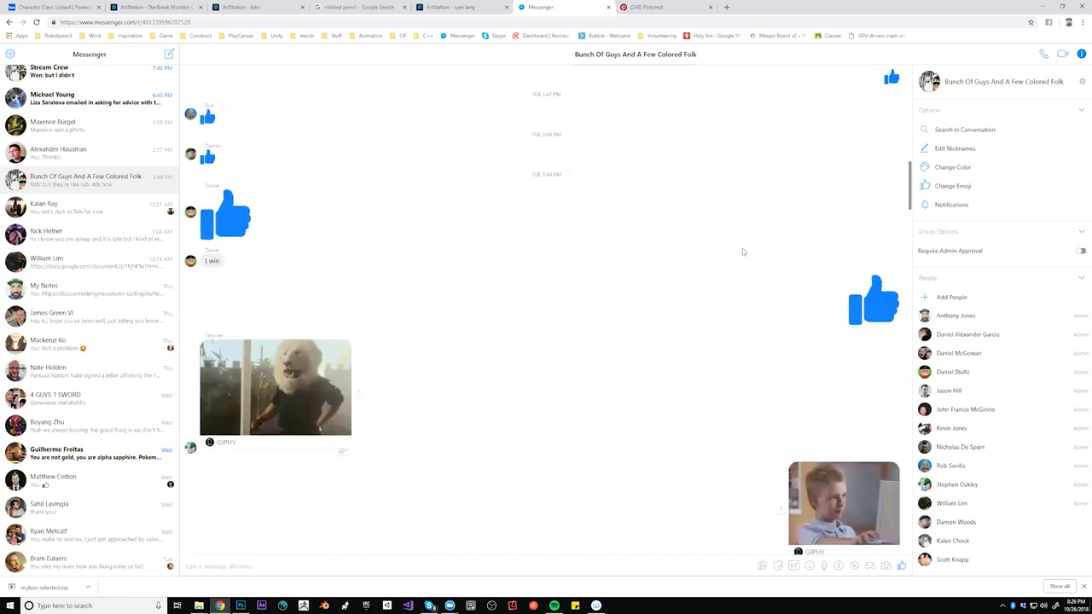
- Browse forward through the conversation to the red hallway renders and the yellow corridor study and compare their lighting
scroll(742, 252, "down", 20)
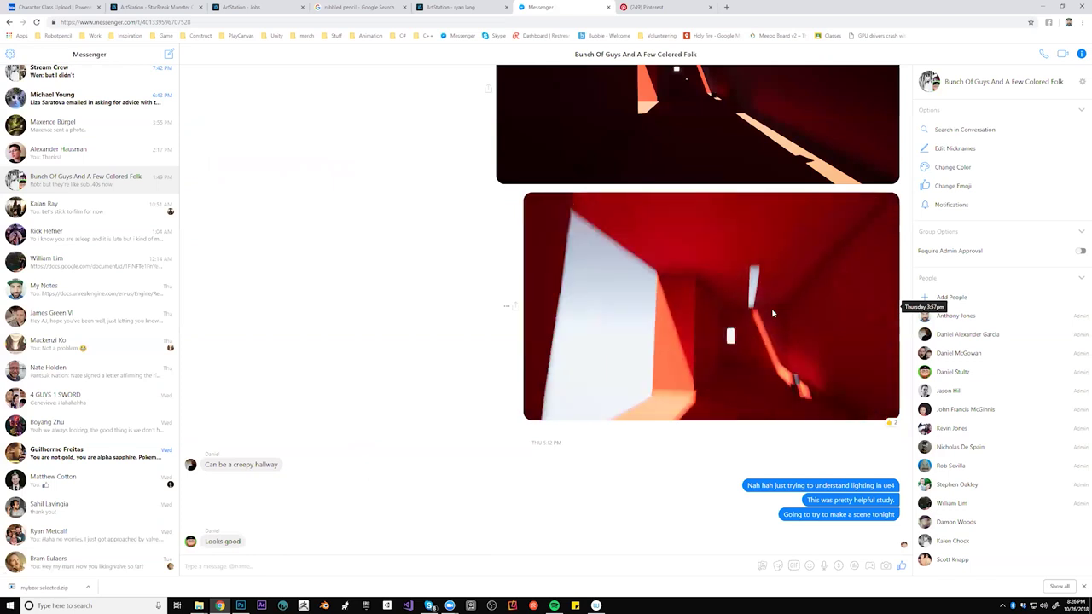
scroll(772, 312, "down", 5)
scroll(771, 312, "up", 1)
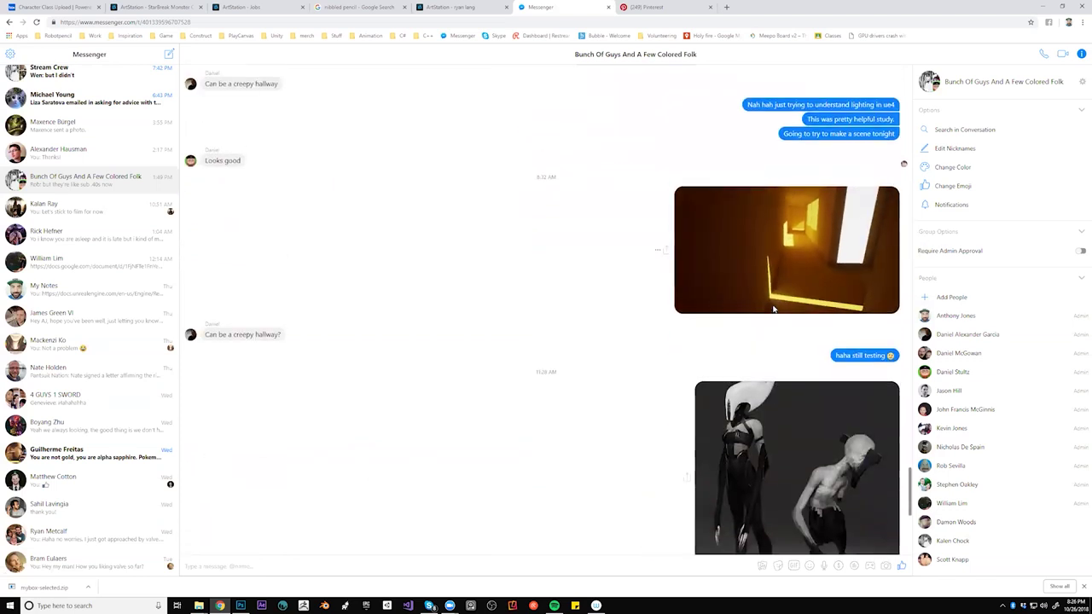
scroll(774, 309, "up", 2)
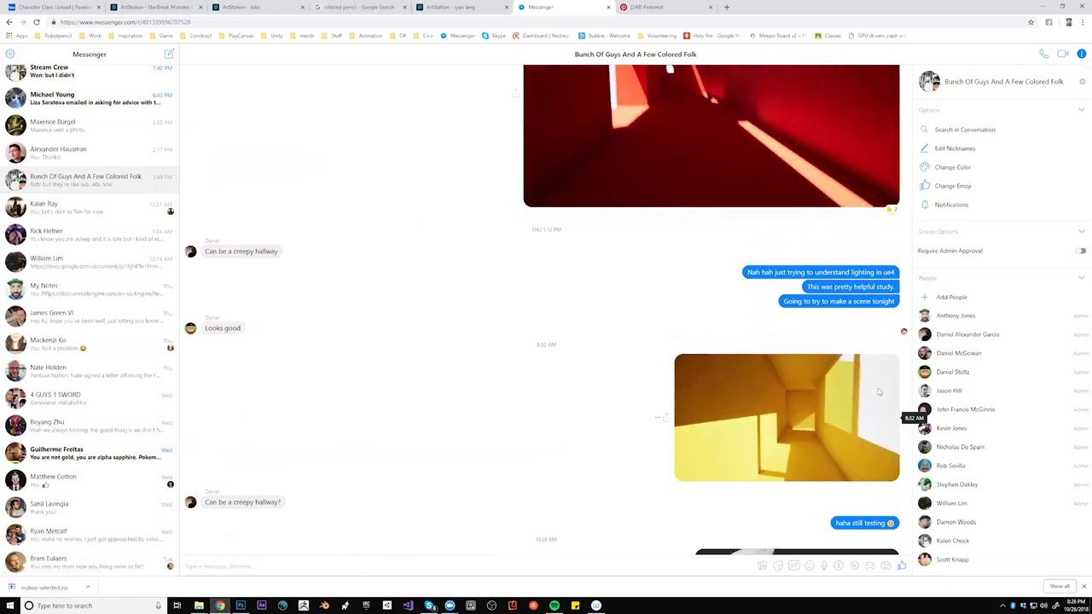
scroll(878, 388, "down", 1)
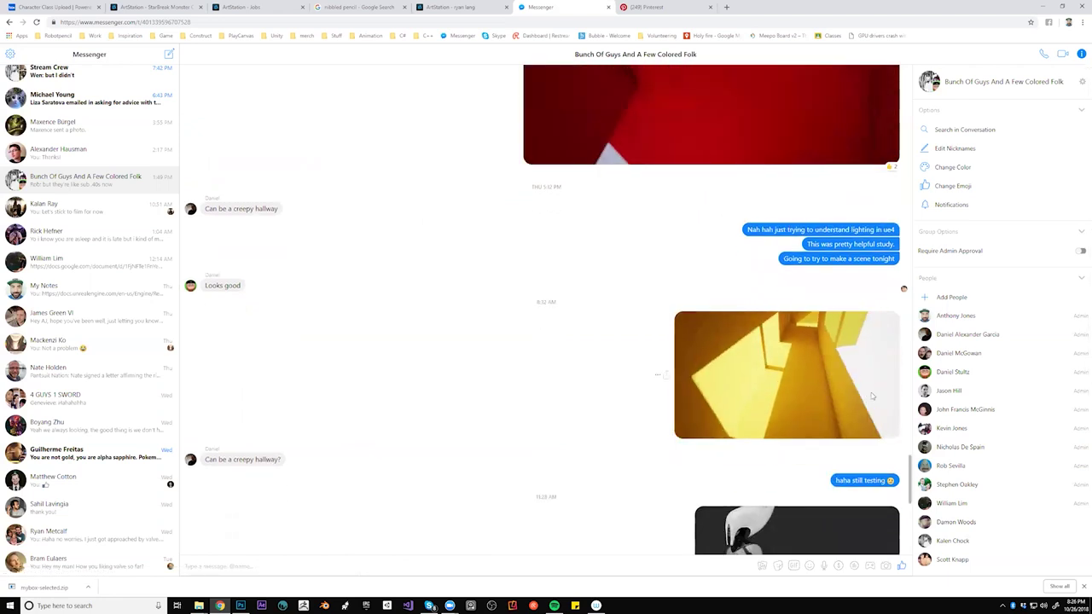
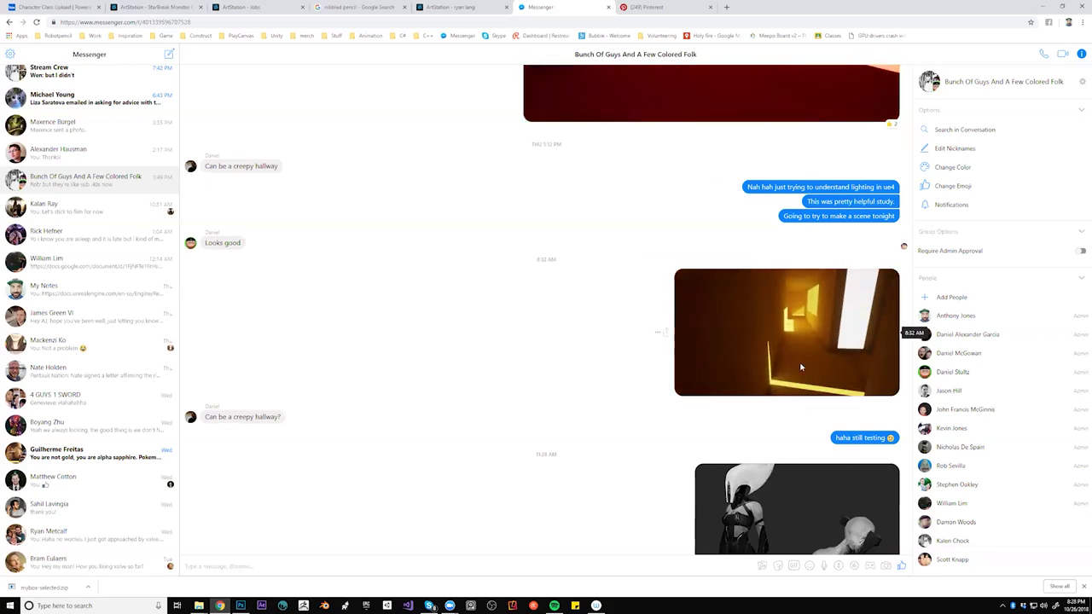
- Review the "More testing" striped-light hallway and the bare tree renders again, and return to the red hallway images
scroll(793, 367, "up", 10)
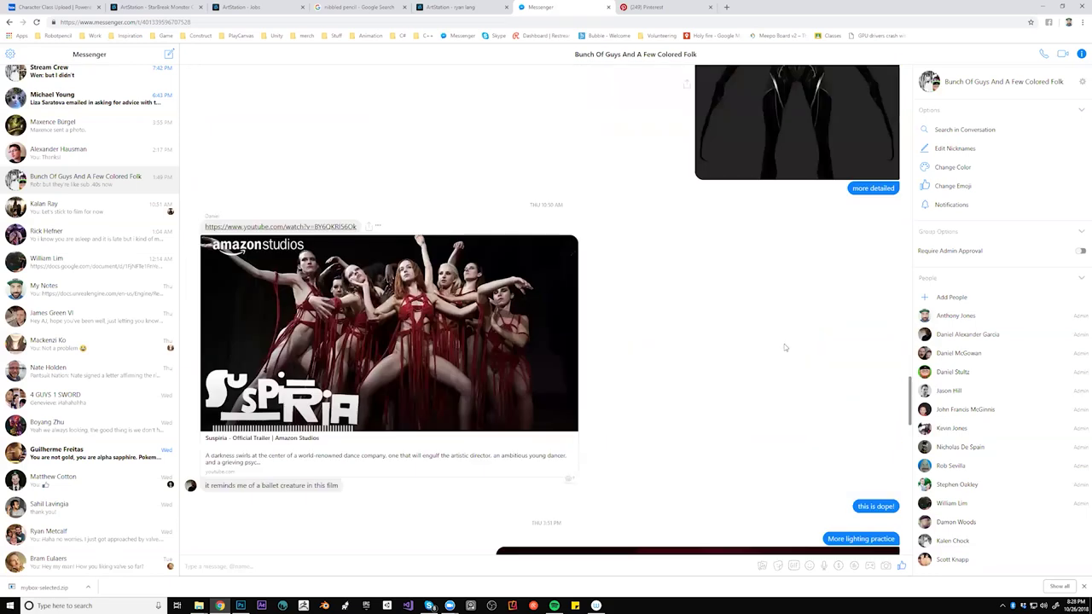
scroll(784, 347, "up", 15)
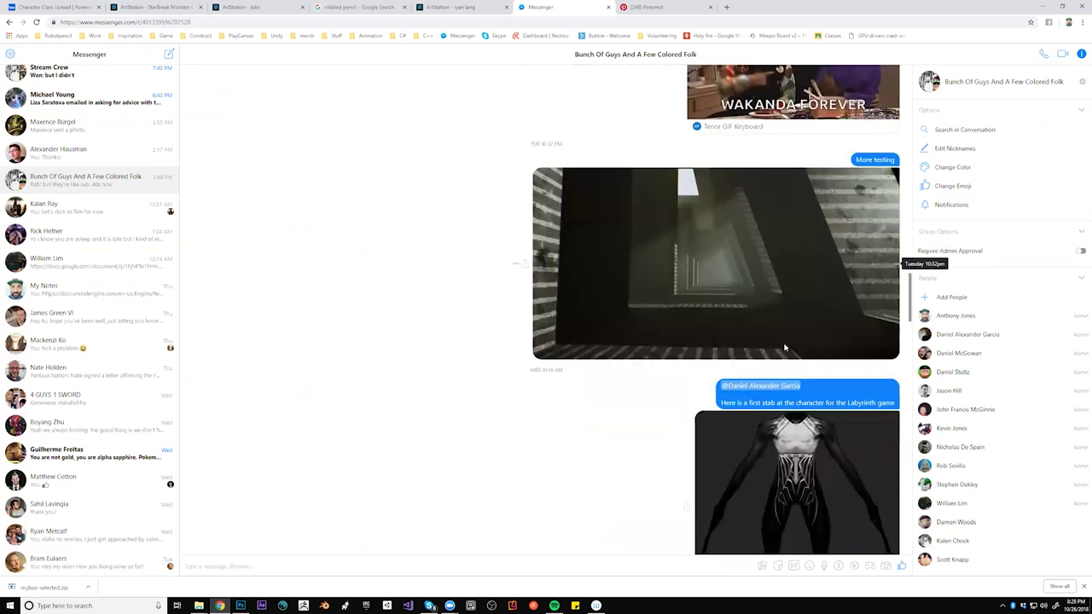
scroll(785, 347, "up", 2)
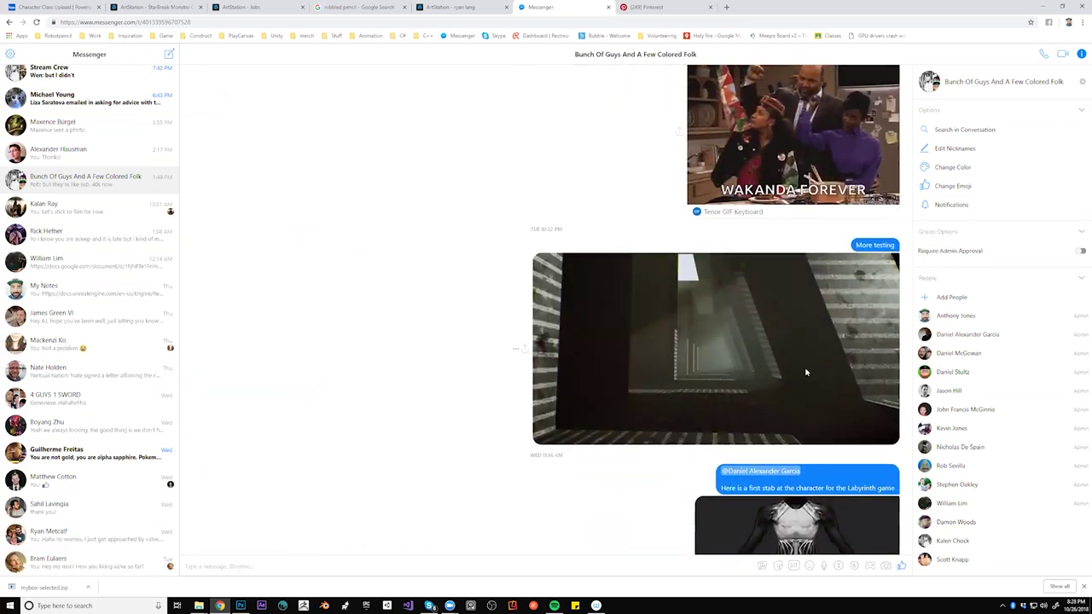
scroll(806, 372, "down", 2)
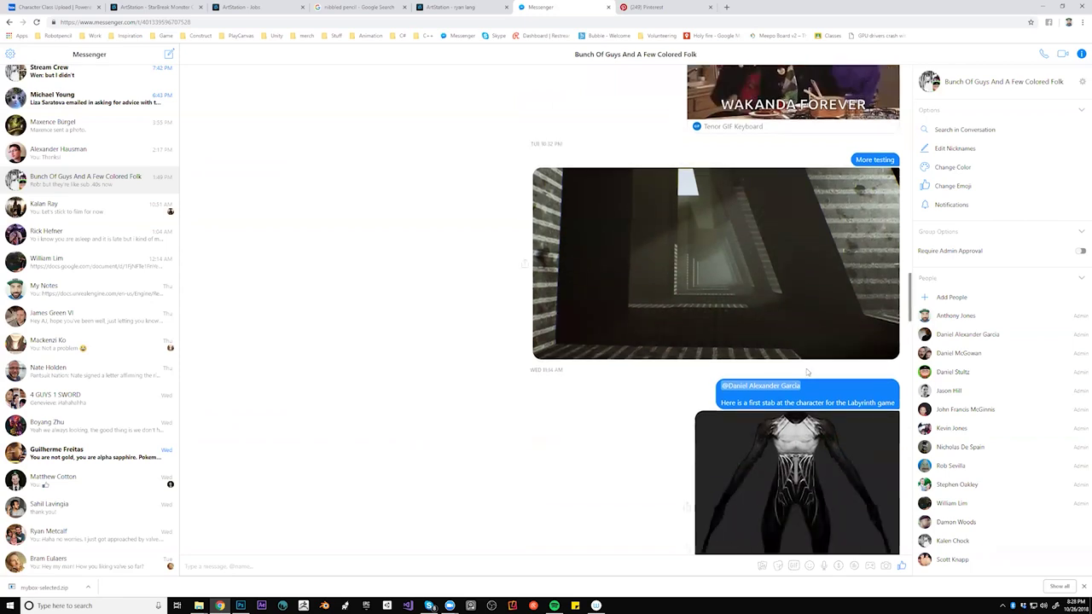
left_click_drag(909, 289, 896, 240)
left_click_drag(896, 185, 905, 127)
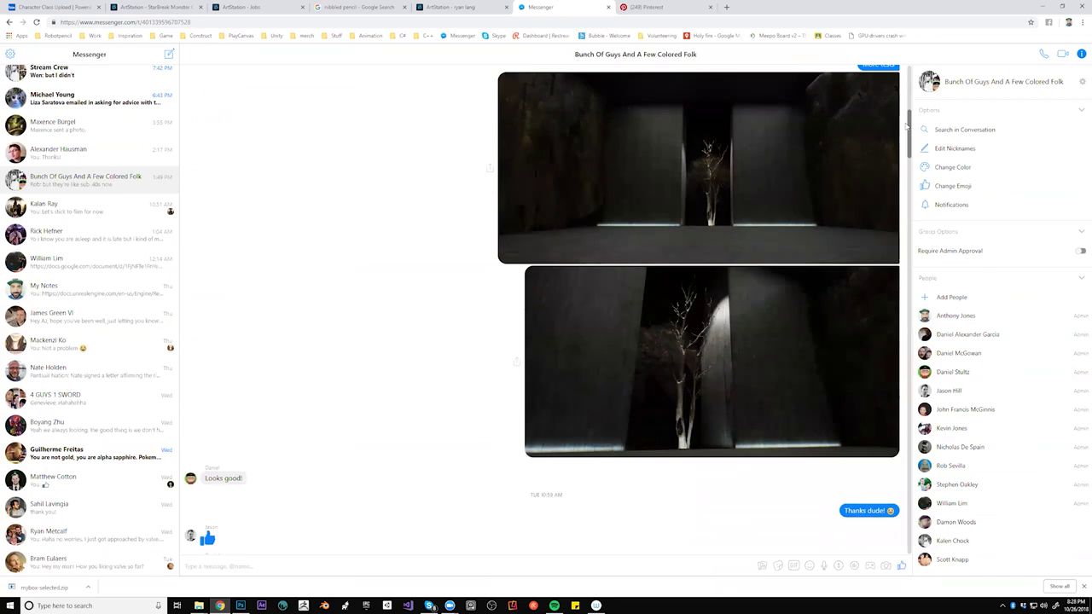
left_click_drag(905, 127, 948, 456)
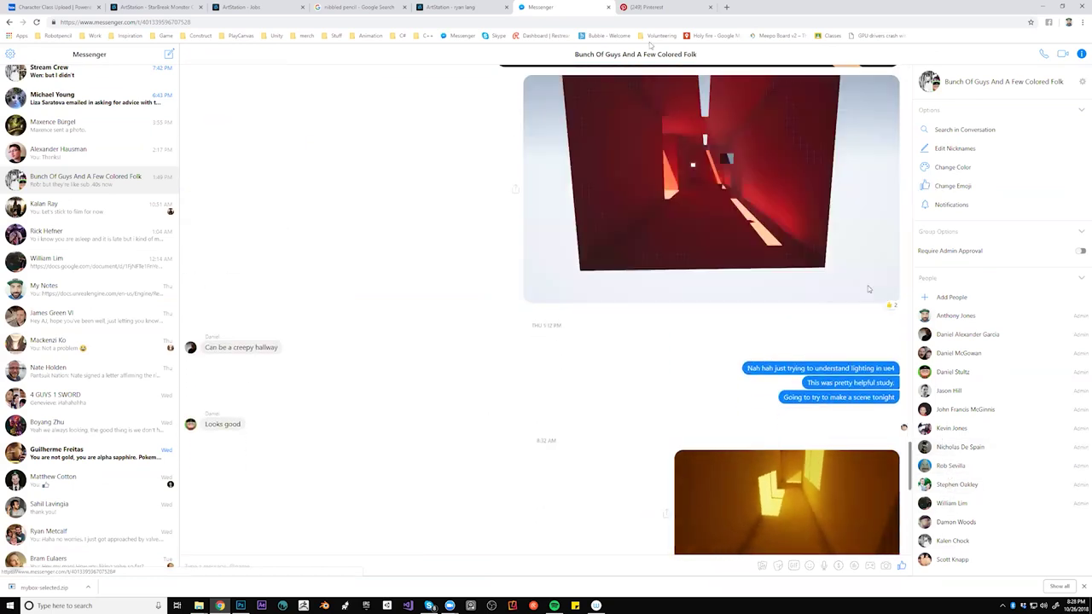
- Close the Messenger page and open the Lighting board from the Pinterest profile
left_click(608, 6)
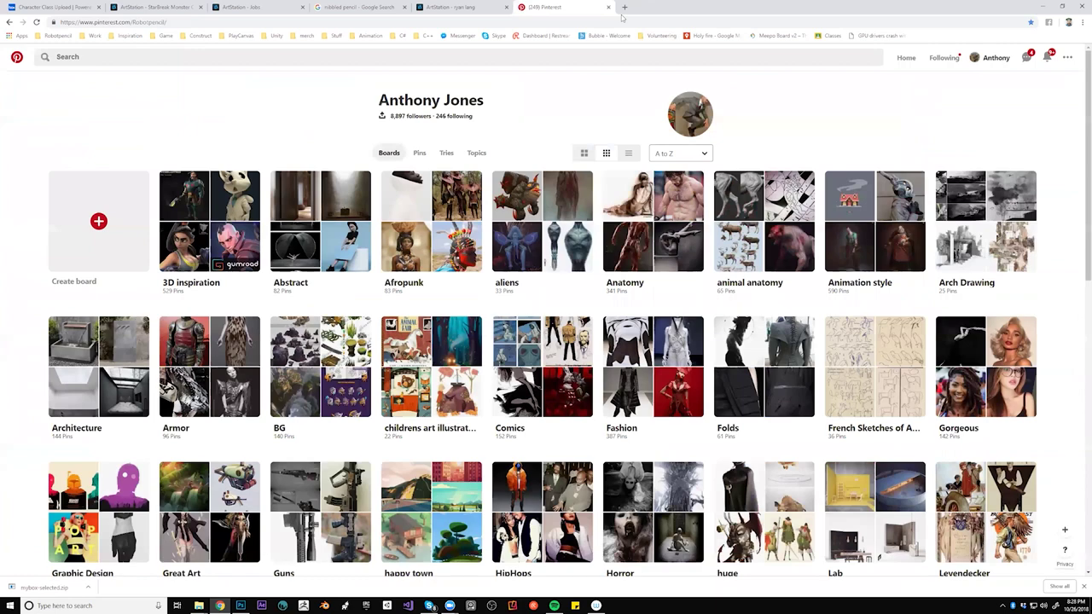
scroll(584, 279, "down", 2)
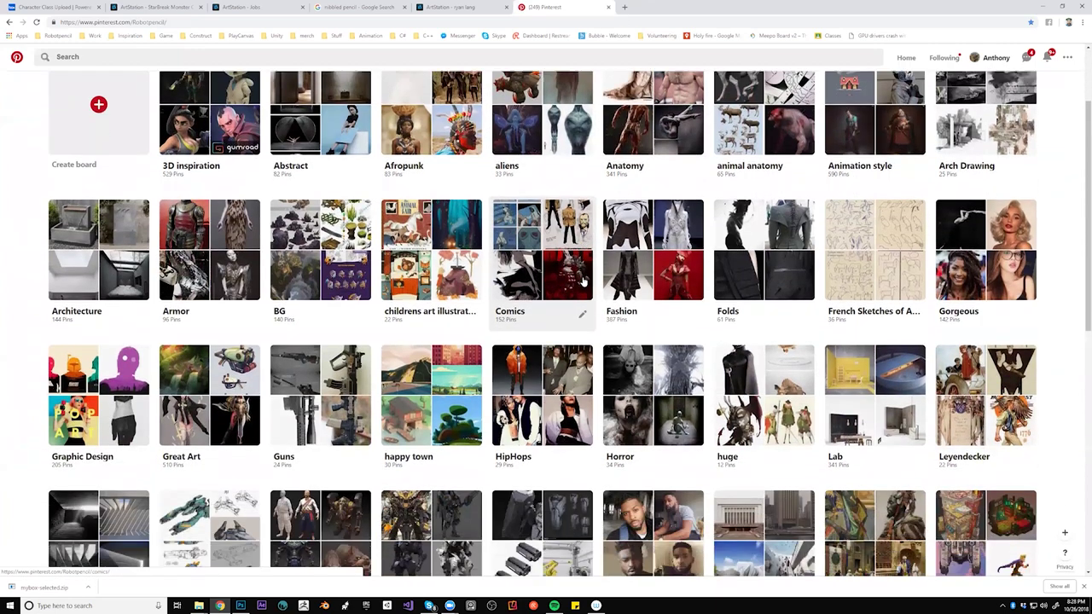
scroll(584, 280, "down", 2)
scroll(583, 279, "down", 2)
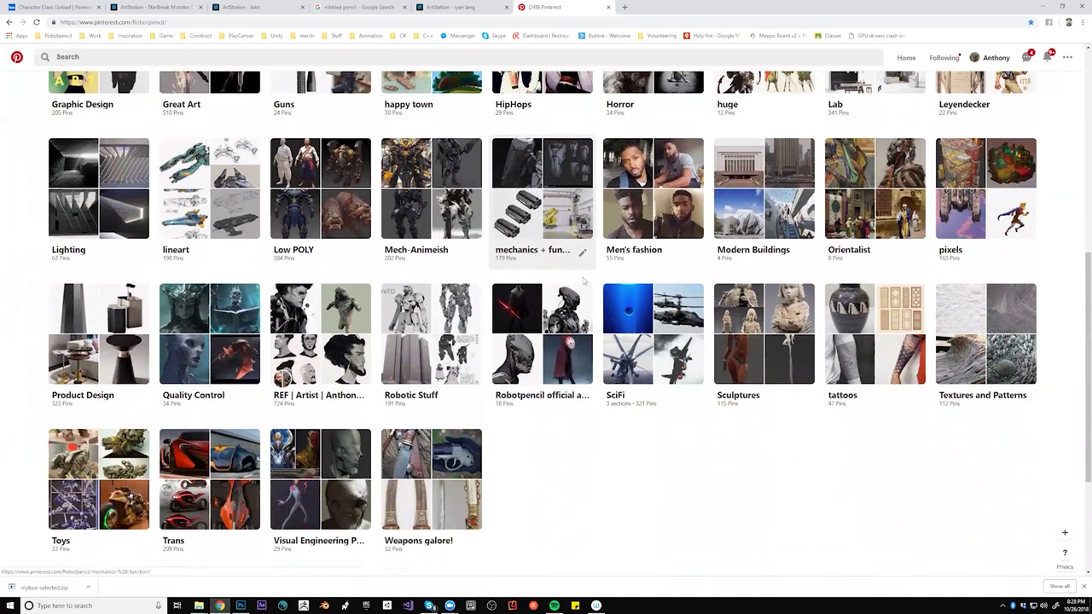
left_click(130, 189)
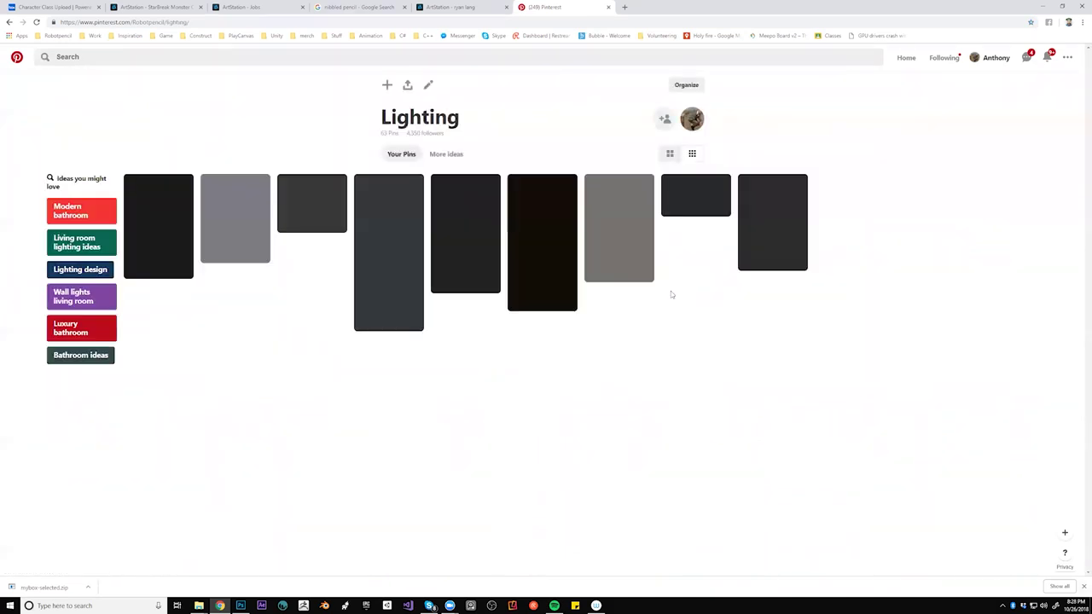
- View the pins of a light shaft in a concrete room and a foggy backlit figure, returning to the Lighting board
left_click(384, 256)
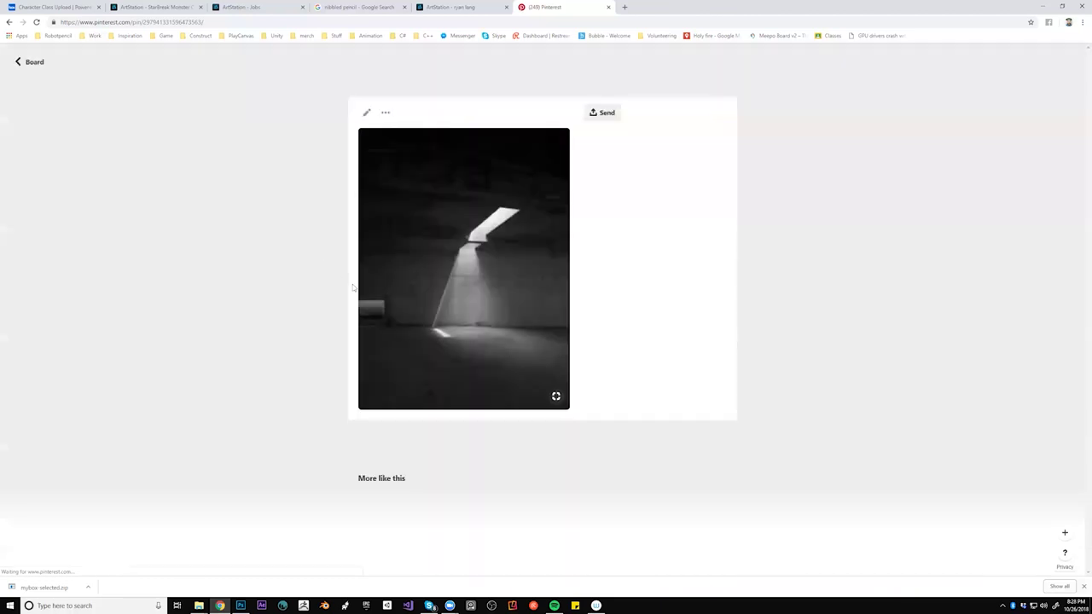
scroll(753, 365, "down", 1)
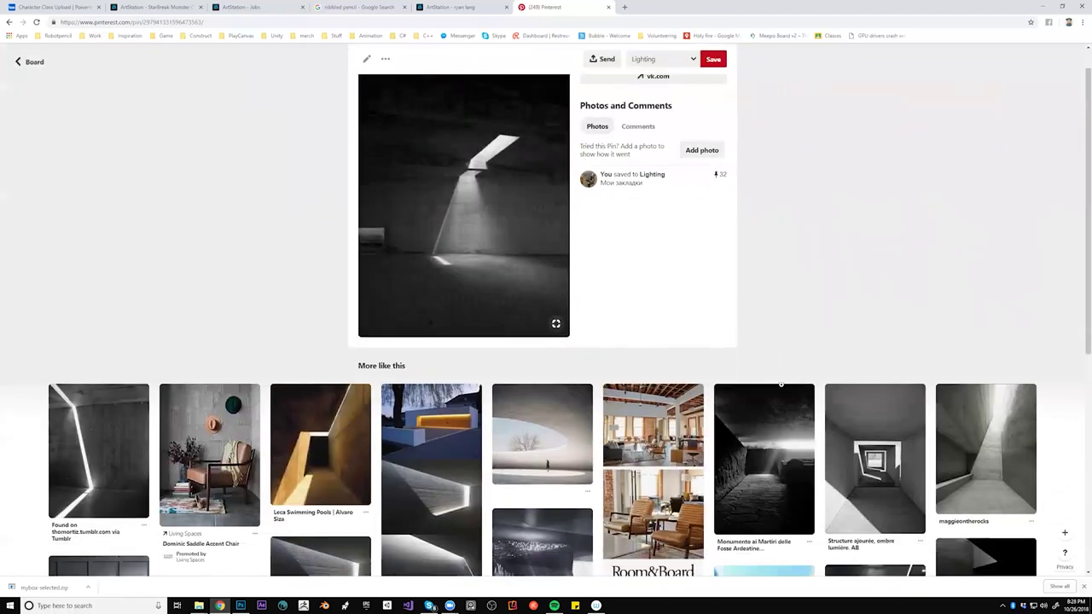
scroll(799, 437, "down", 2)
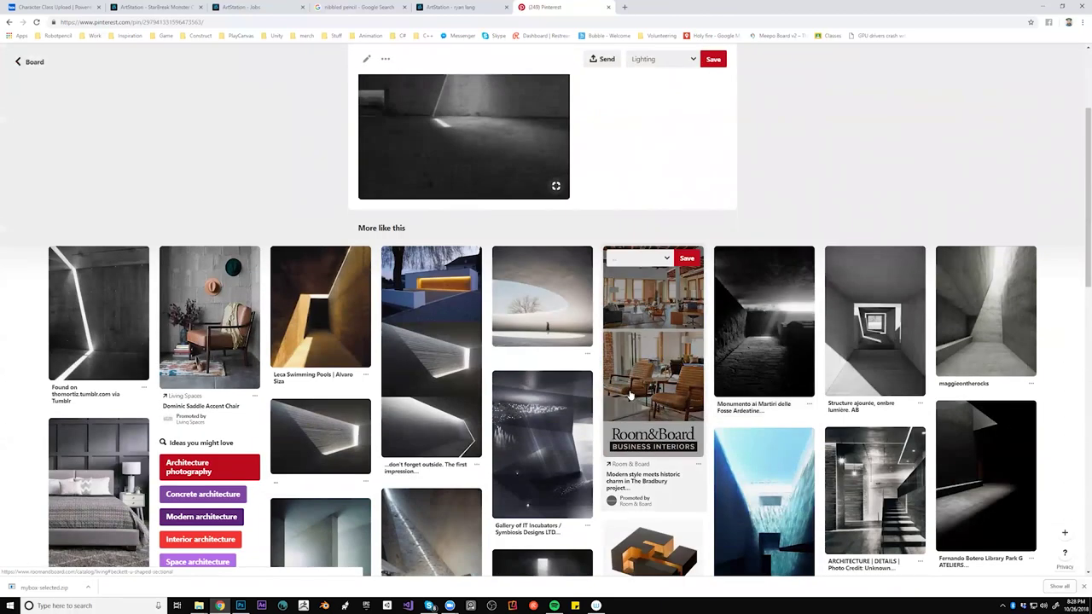
scroll(683, 273, "up", 2)
left_click(27, 62)
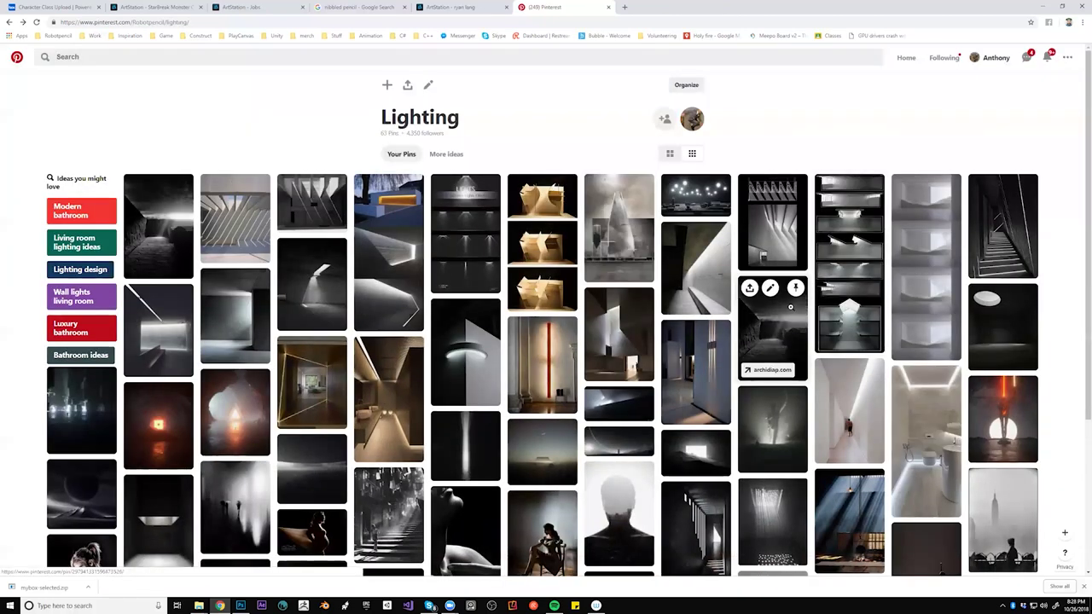
left_click(786, 441)
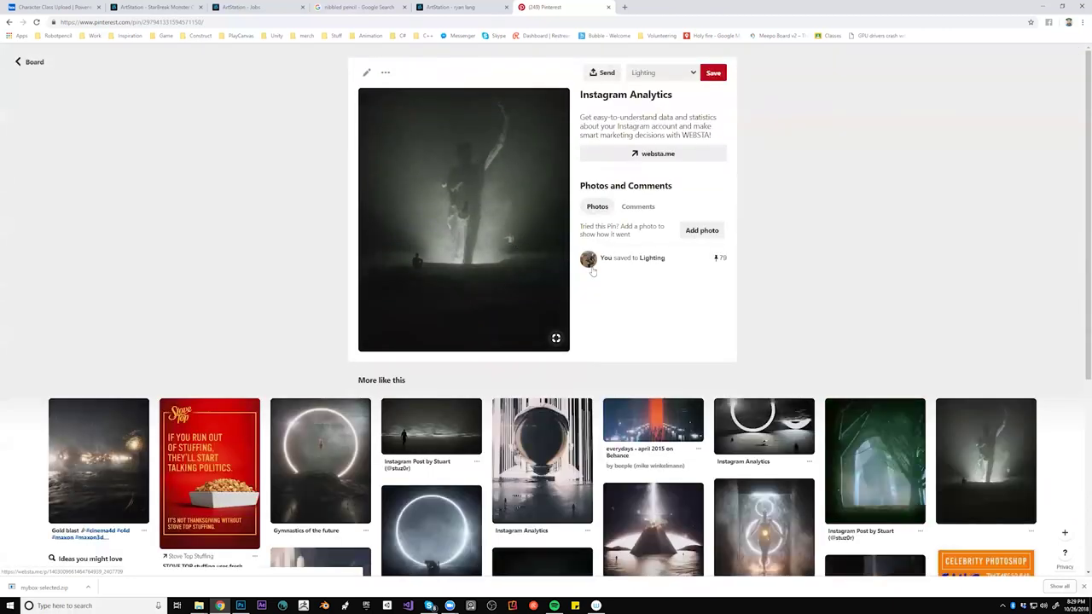
left_click(29, 62)
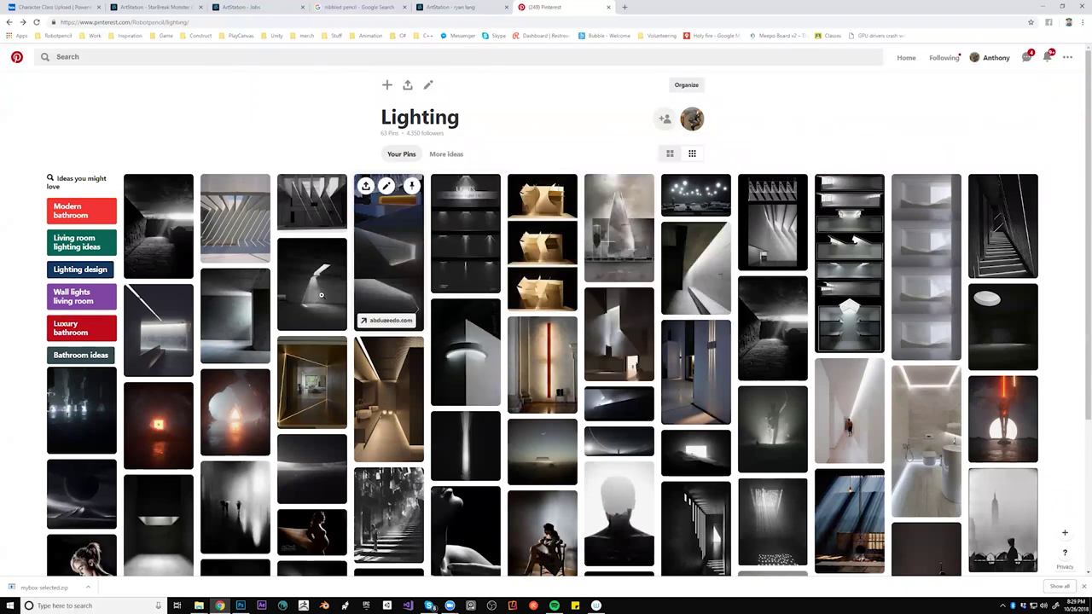
- Look over the Lighting board's references and open the light well study pin with three lit paper models
scroll(446, 308, "down", 1)
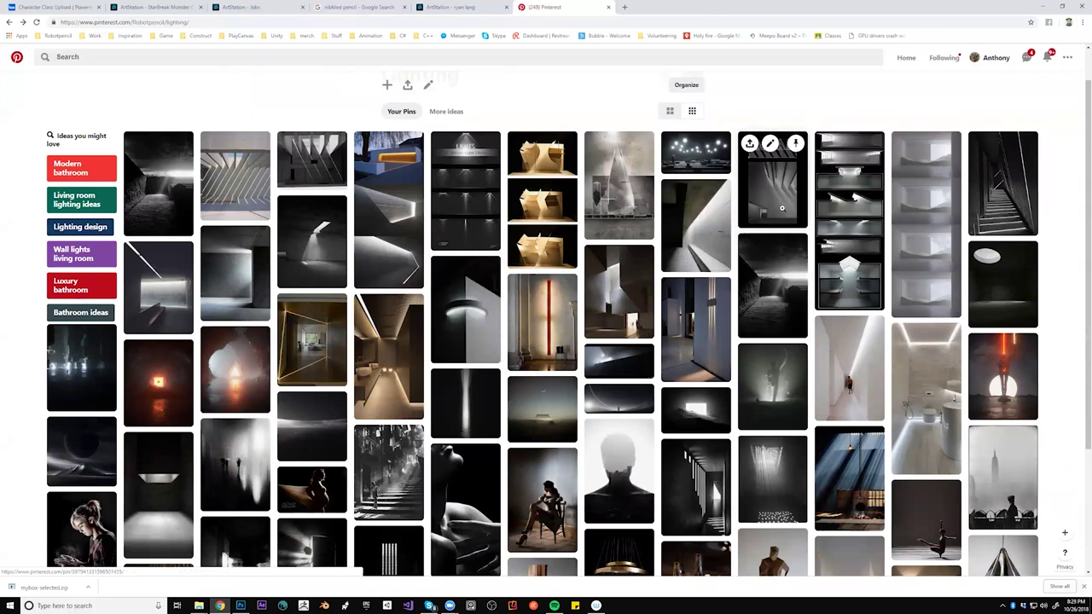
scroll(675, 256, "down", 2)
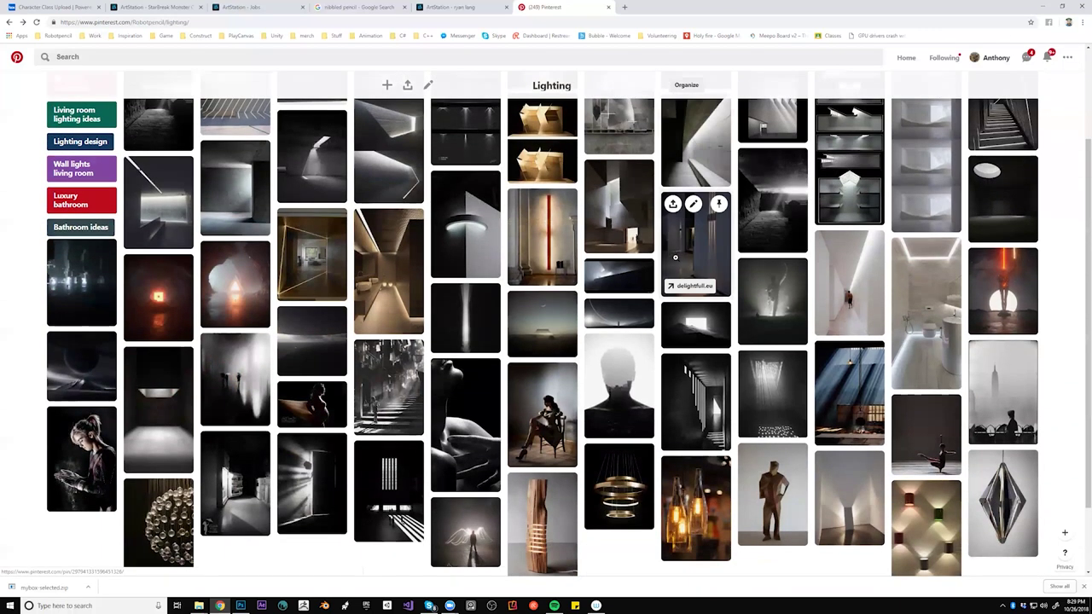
scroll(675, 256, "up", 2)
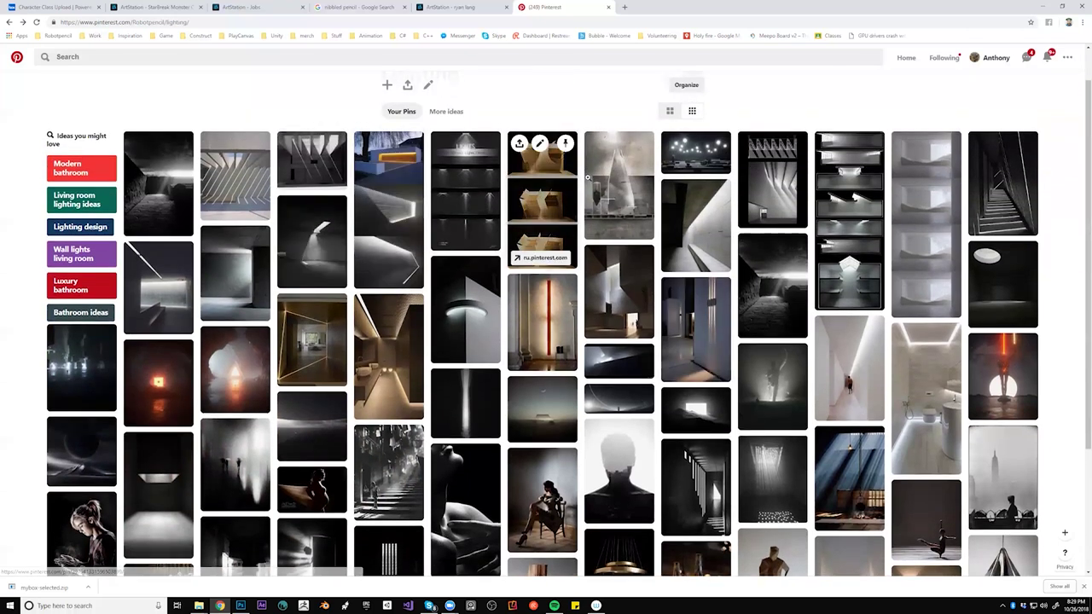
left_click(553, 200)
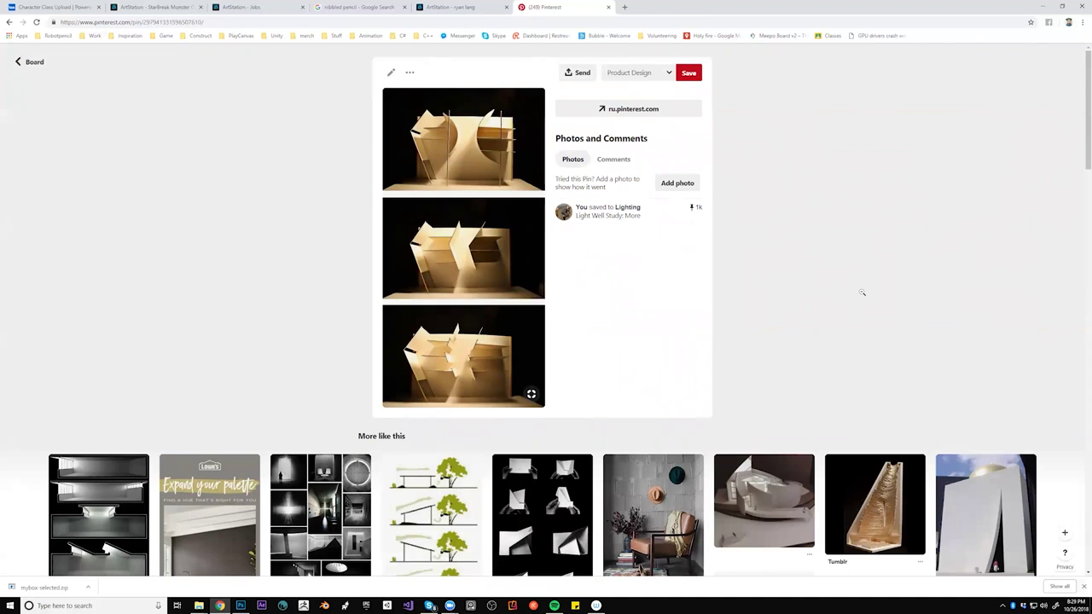
scroll(702, 353, "down", 1)
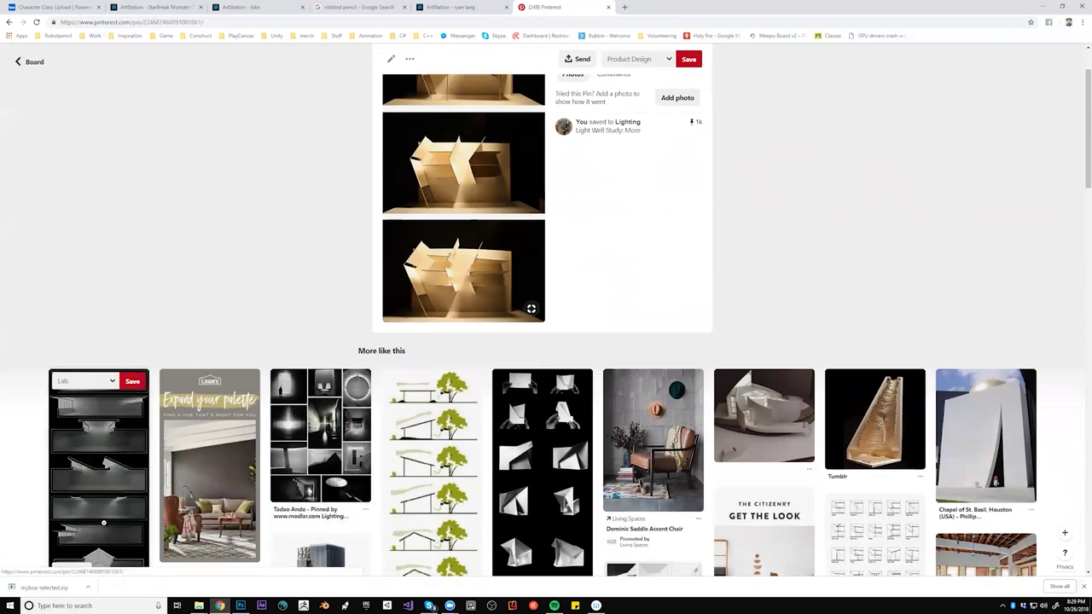
- Open the related pin of skylight section diagrams and examine how light enters each room
left_click(98, 469)
scroll(613, 418, "down", 1)
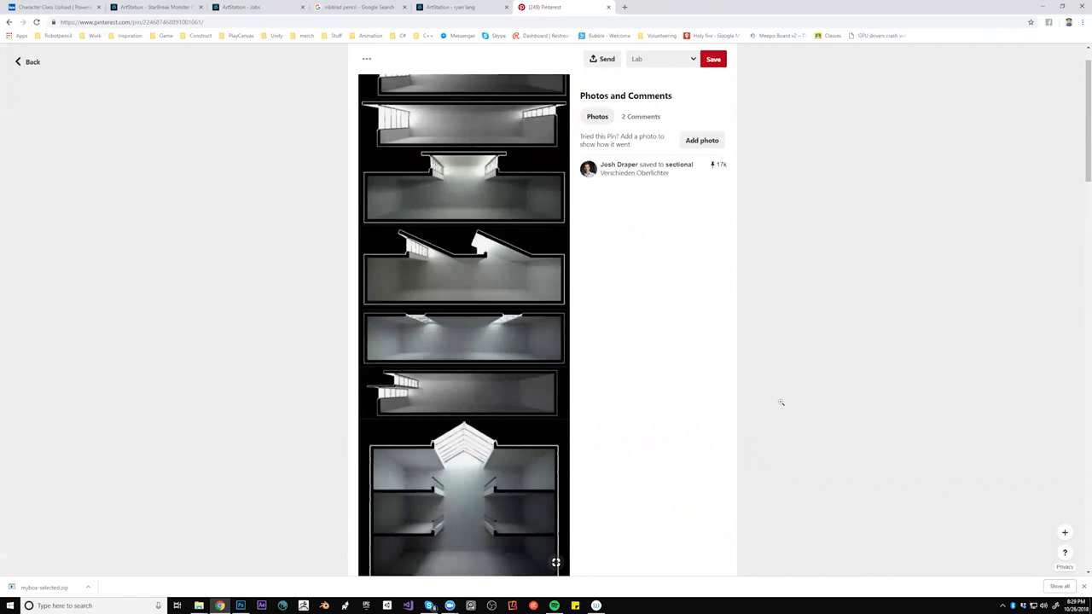
scroll(781, 401, "down", 1)
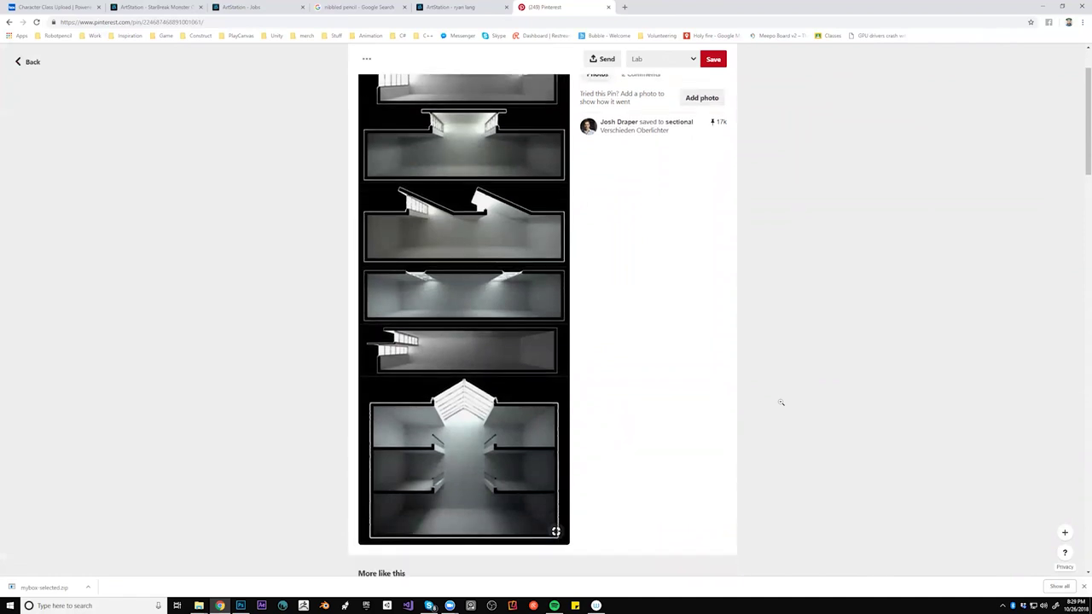
- In Photoshop, flip the canvas horizontally and blend the masked figure's shoulder and upper arm with sampled gray tones
key("alt+Tab")
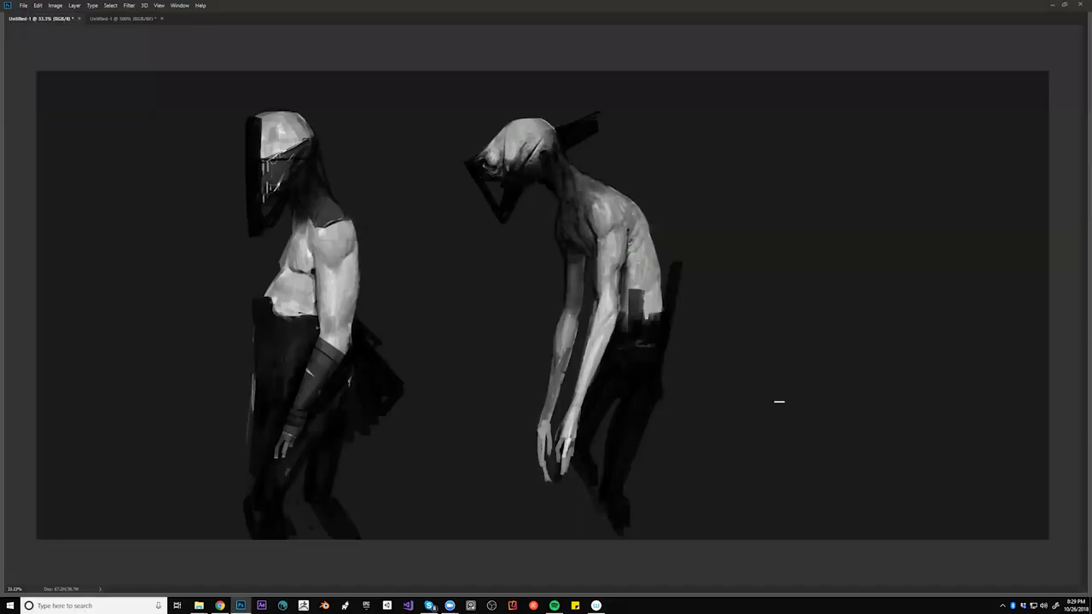
key("ctrl+shift+h")
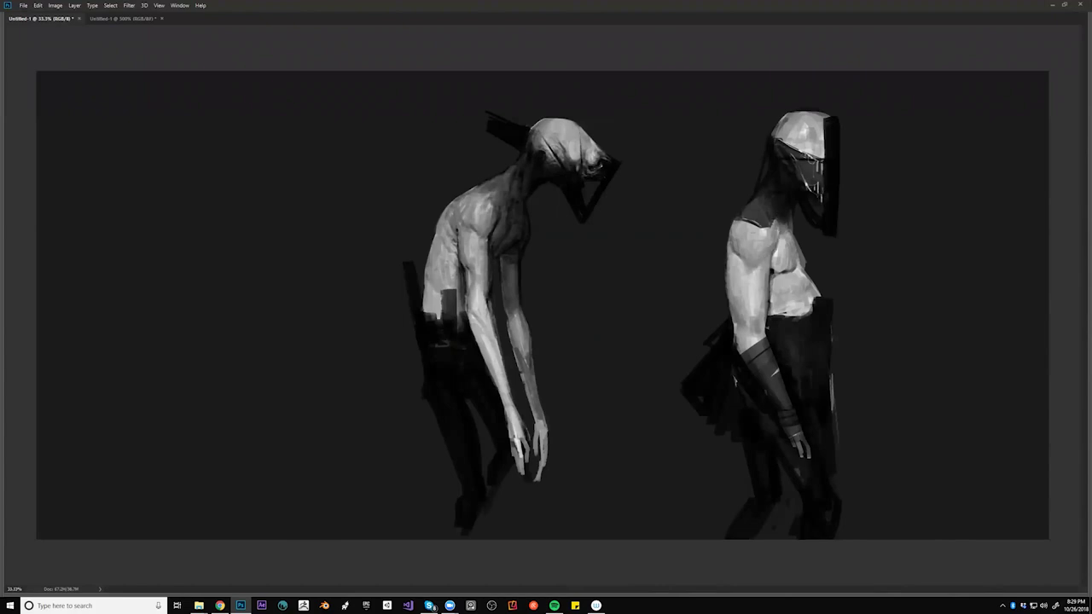
left_click_drag(750, 225, 744, 245)
left_click(748, 227, "alt")
left_click(757, 267, "alt")
left_click(739, 264, "alt")
left_click_drag(736, 265, 742, 259)
left_click(746, 266, "alt")
left_click(764, 283, "alt")
left_click(757, 288, "alt")
left_click(750, 281, "alt")
left_click(770, 272, "alt")
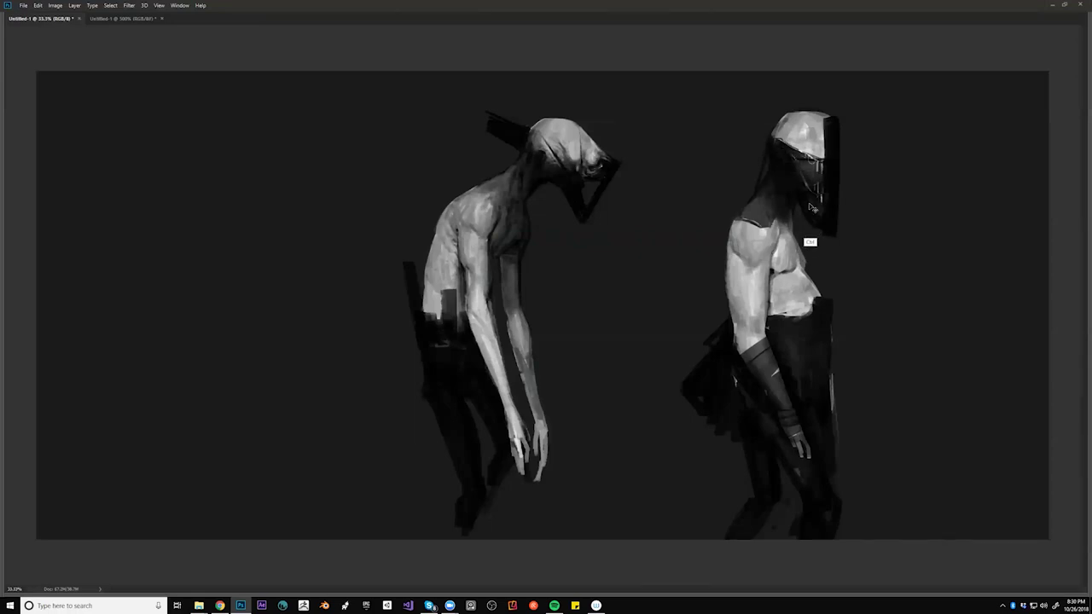
- Retouch the masked figure's dark face covering and the front edge of its black trousers, and check the whole painting at reduced size
left_click_drag(792, 173, 793, 168)
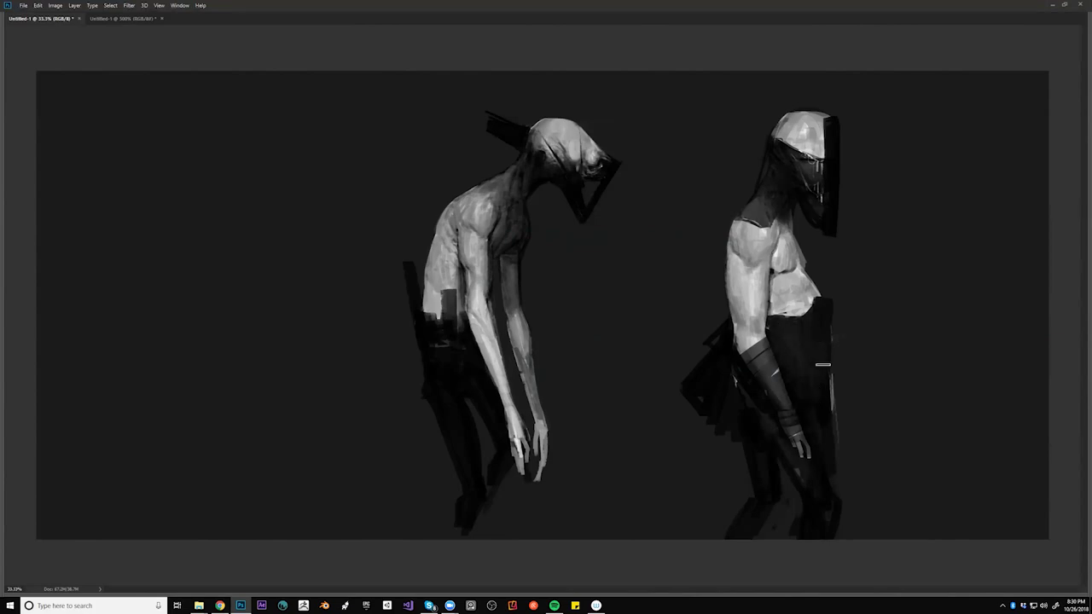
left_click_drag(824, 370, 827, 418)
key("z")
left_click(813, 418, "alt")
left_click(807, 418, "alt")
left_click(797, 417, "alt")
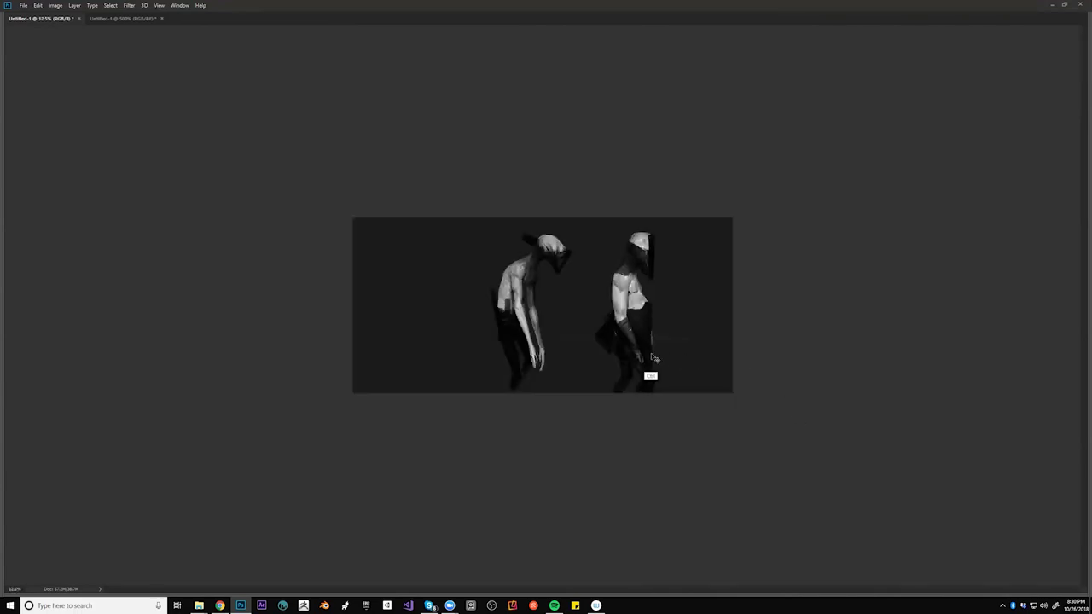
- Flip the canvas horizontally back to its original orientation and enlarge the painting to 33.33%
key("ctrl+shift+h")
key("ctrl+plus")
key("ctrl+plus")
key("ctrl+plus")
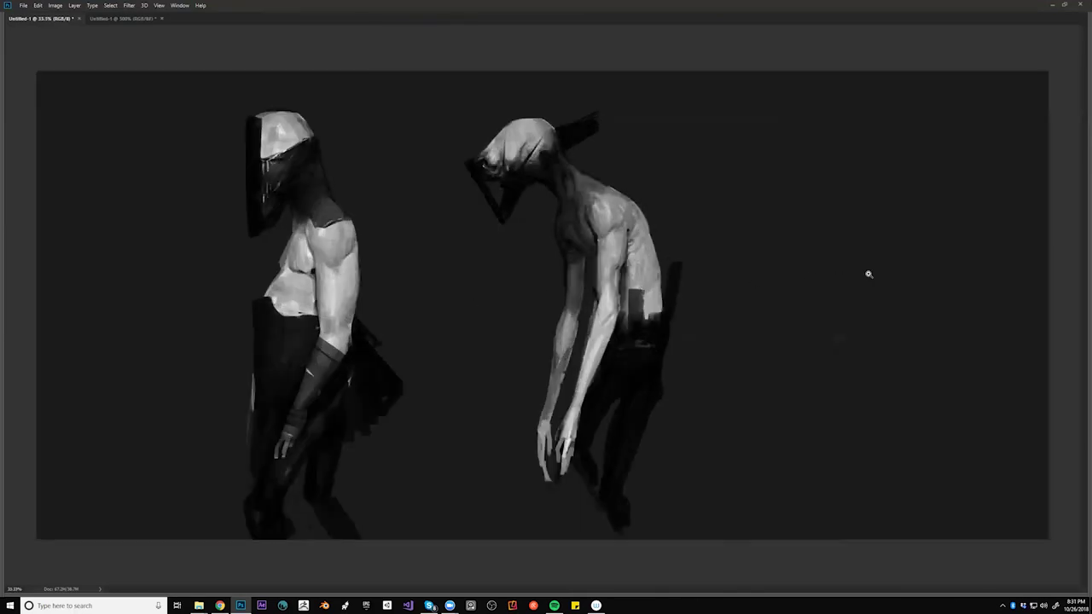
left_click(681, 308)
left_click_drag(682, 308, 1019, 279)
left_click_drag(599, 298, 519, 278)
left_click(870, 303, "alt")
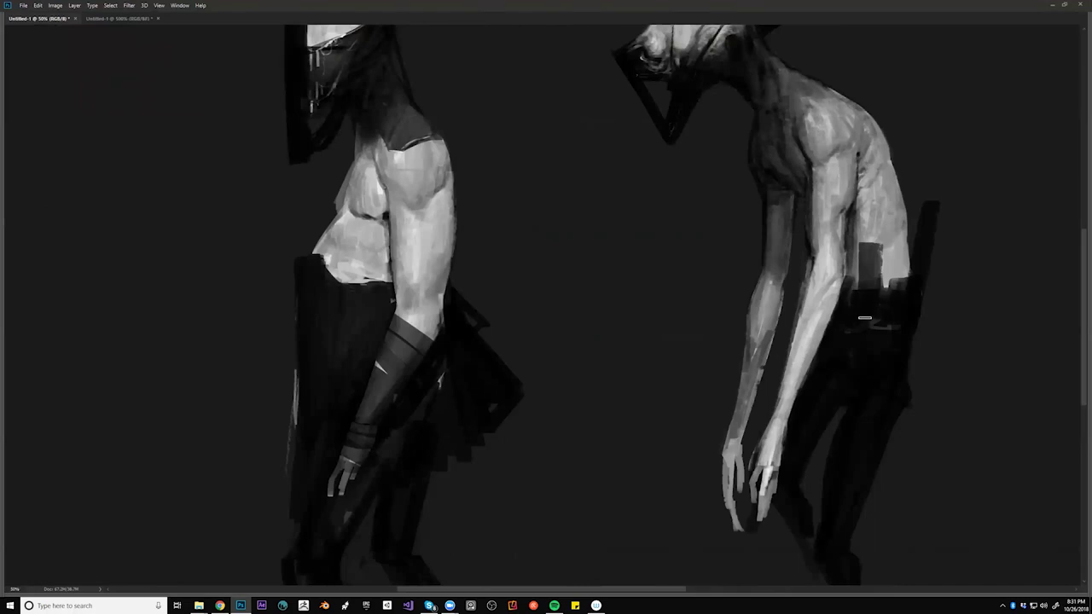
- Switch to Chrome and search Google in a new tab for "study definition"
left_click(220, 606)
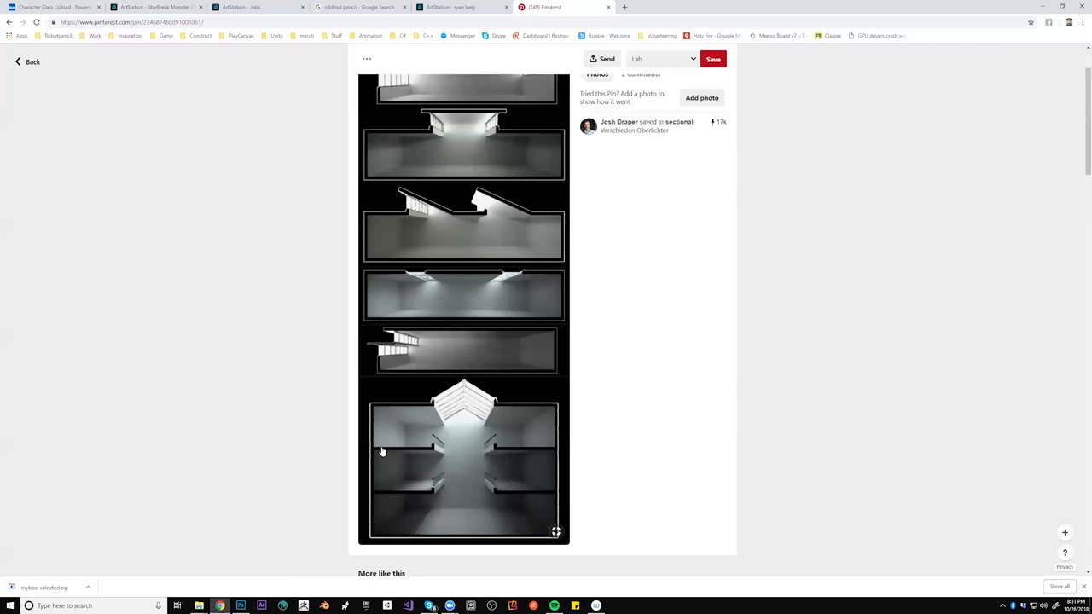
key("ctrl+t")
type("st")
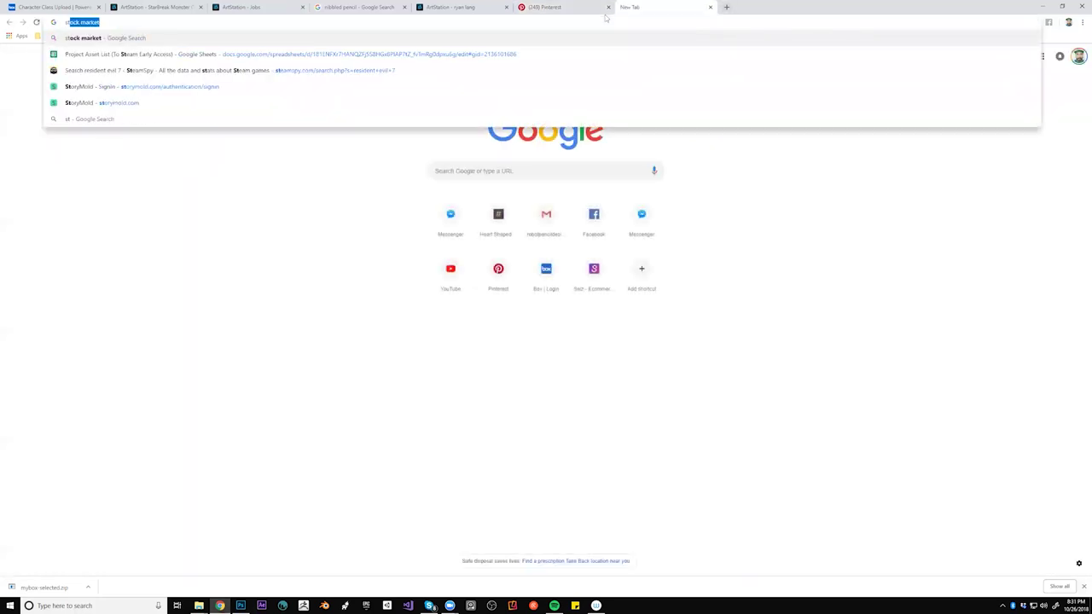
type("udy")
key("Return")
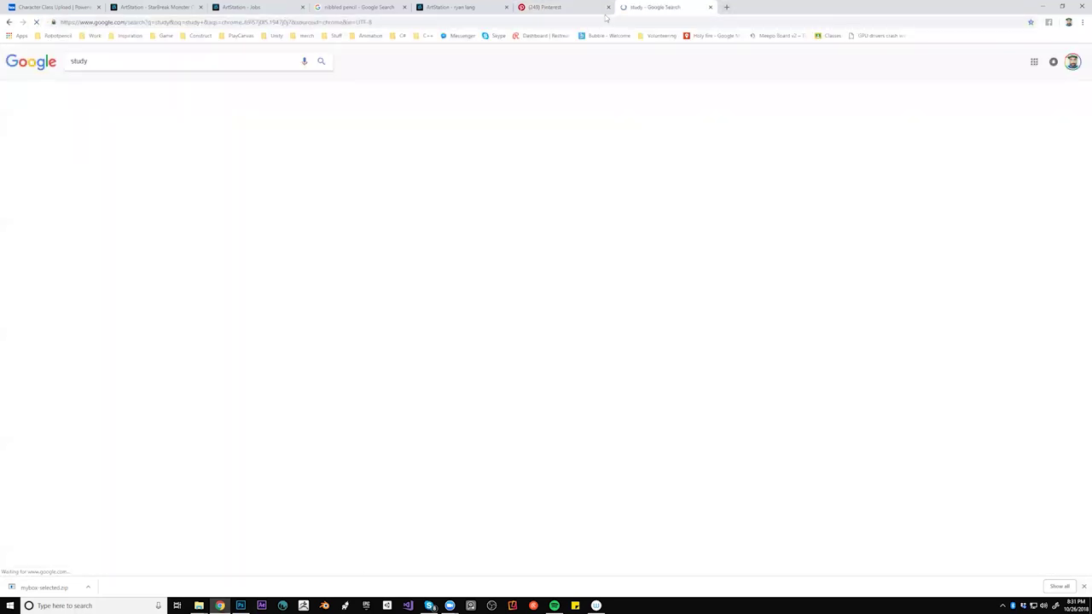
left_click(152, 61)
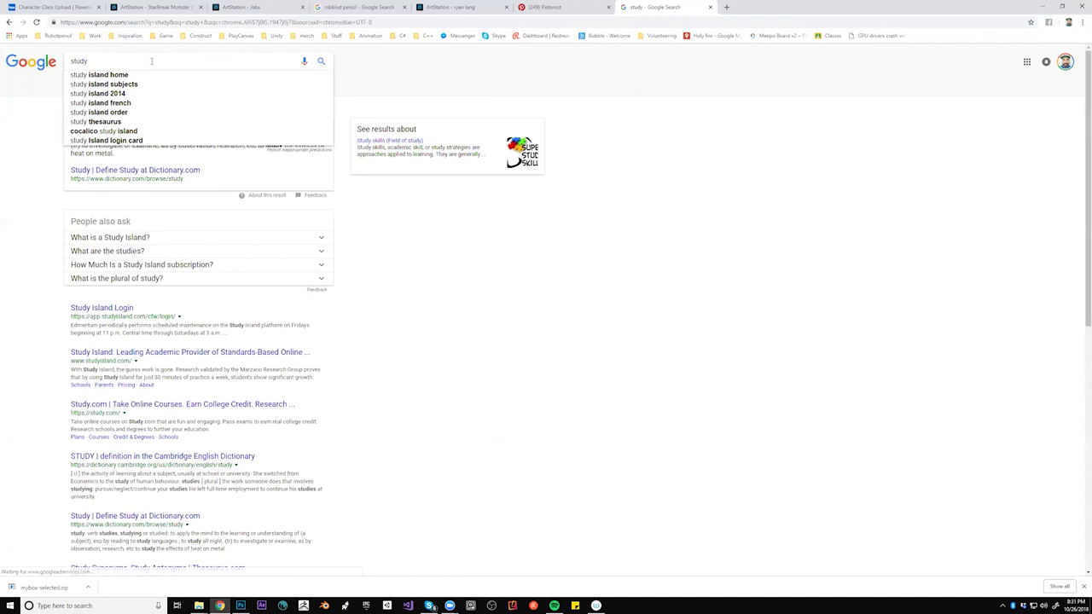
type("definition")
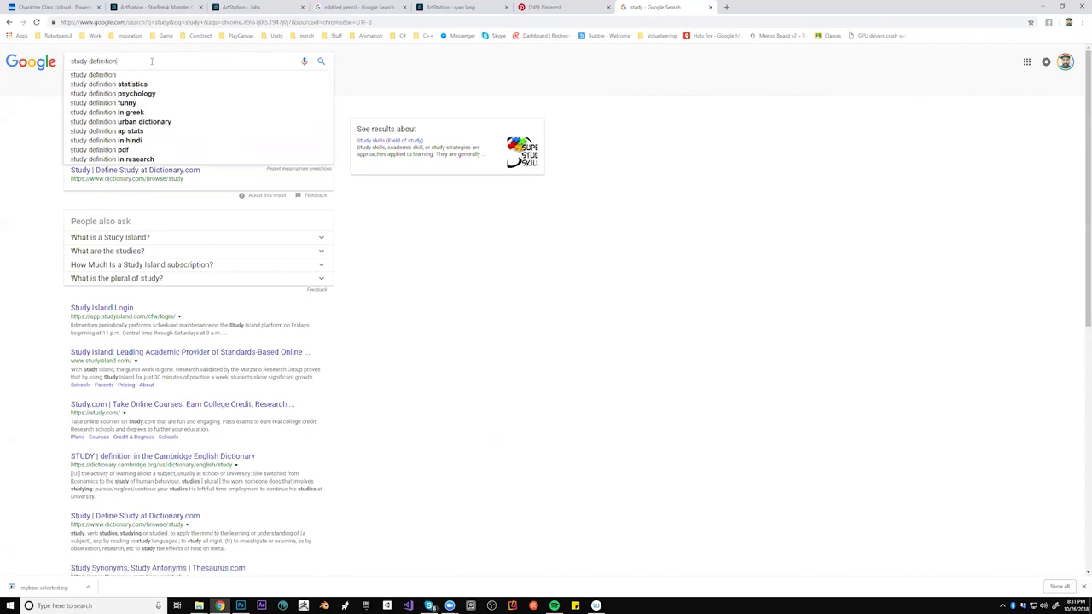
key("Return")
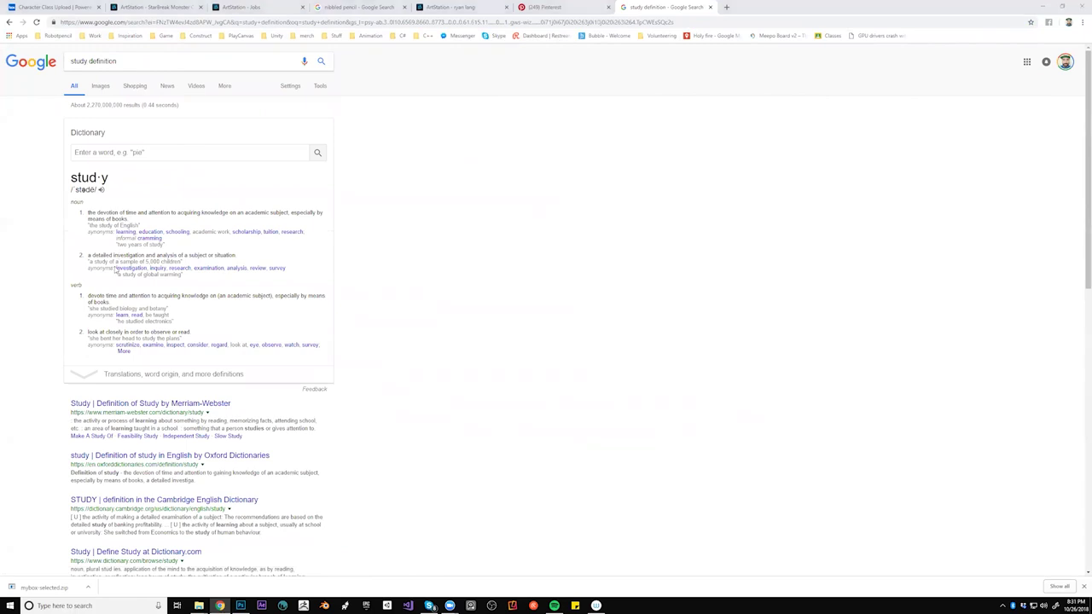
- Highlight and read the first noun definition of study, on acquiring knowledge, and compare it with the second
left_click_drag(88, 215, 97, 213)
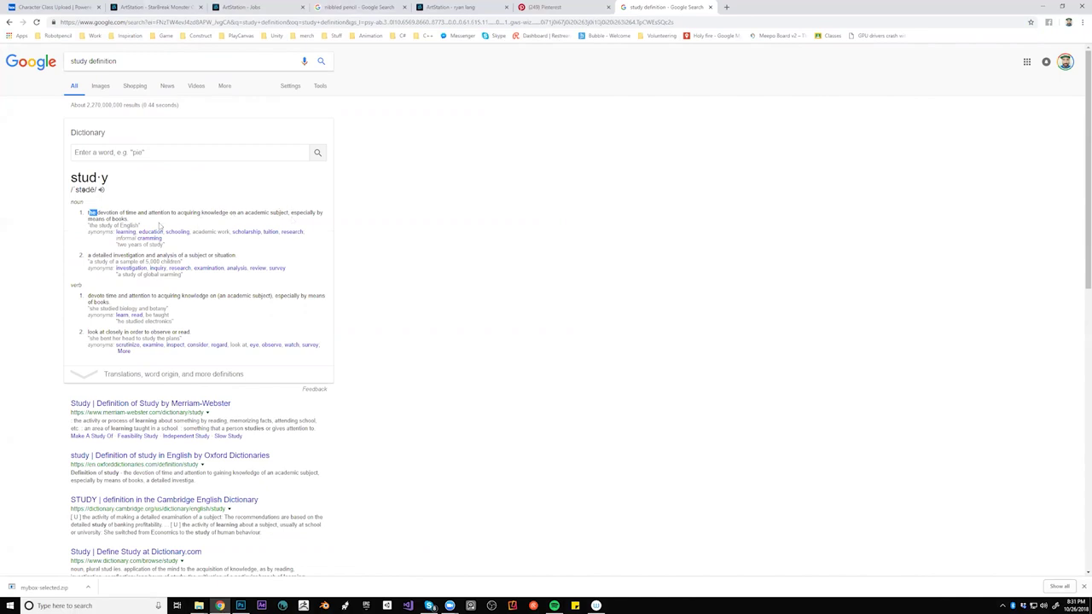
scroll(111, 219, "down", 1)
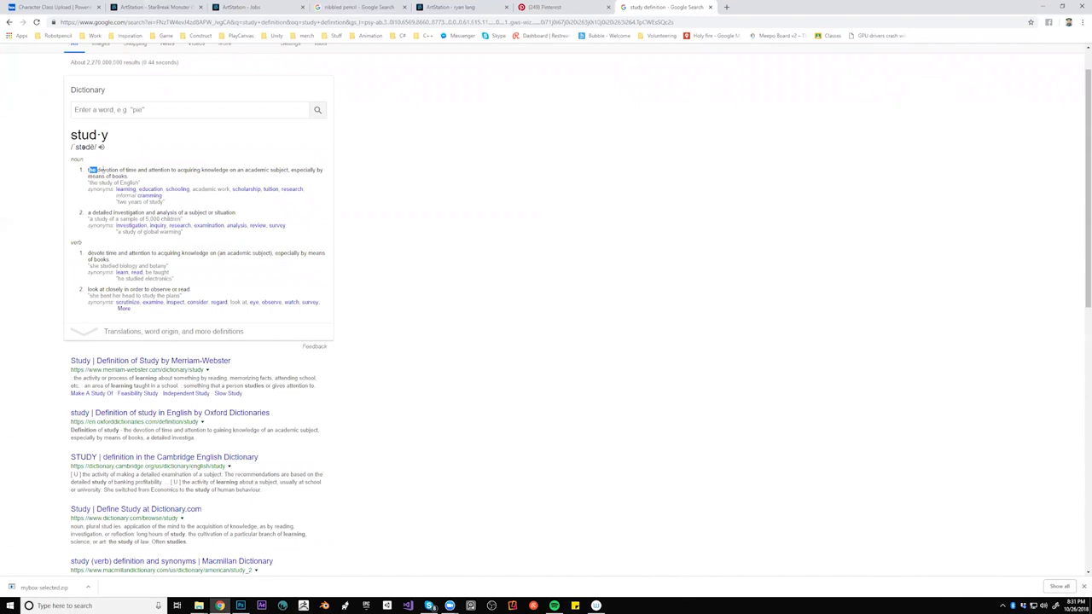
left_click_drag(88, 170, 228, 173)
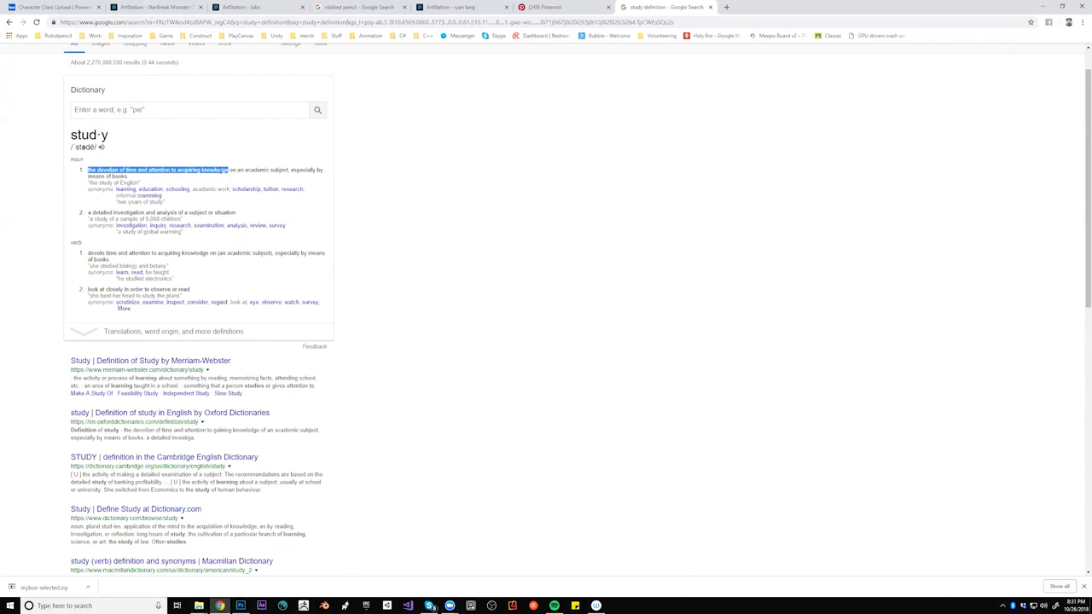
left_click_drag(87, 212, 237, 213)
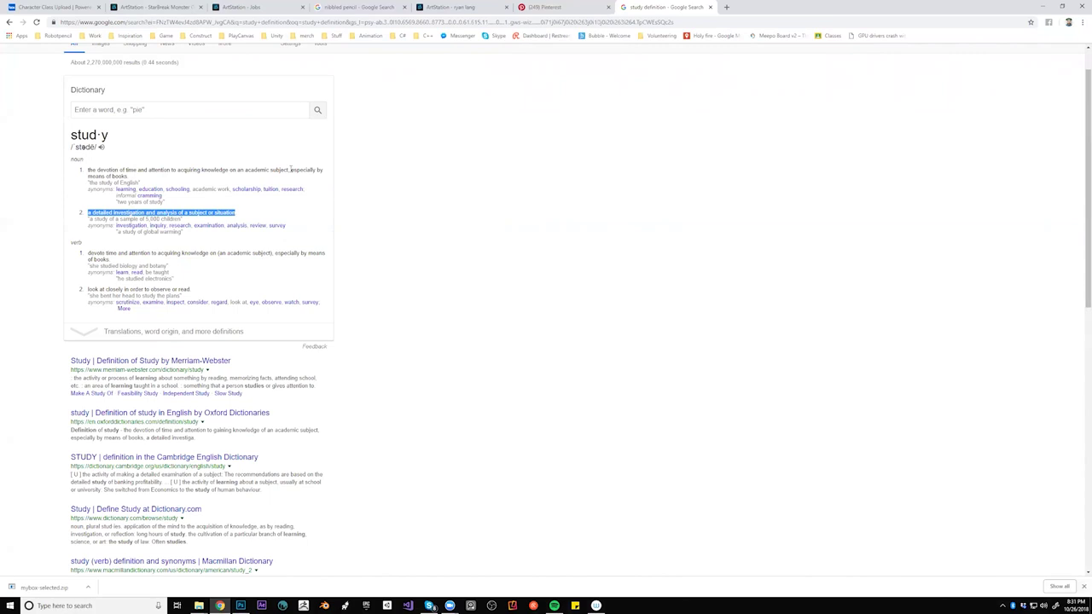
left_click(97, 170)
left_click_drag(96, 169, 229, 171)
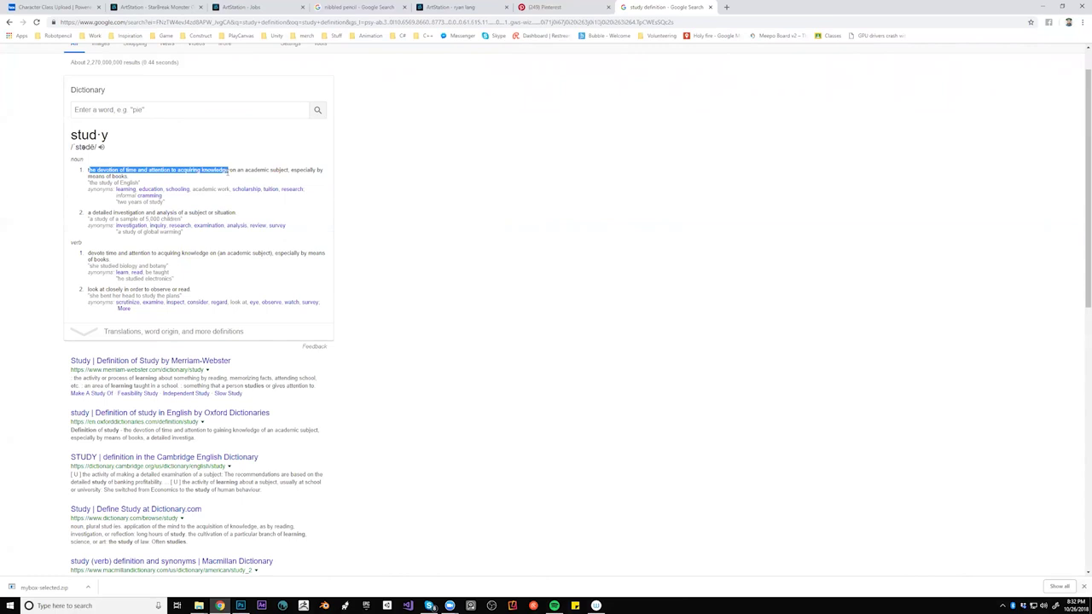
left_click_drag(179, 171, 227, 170)
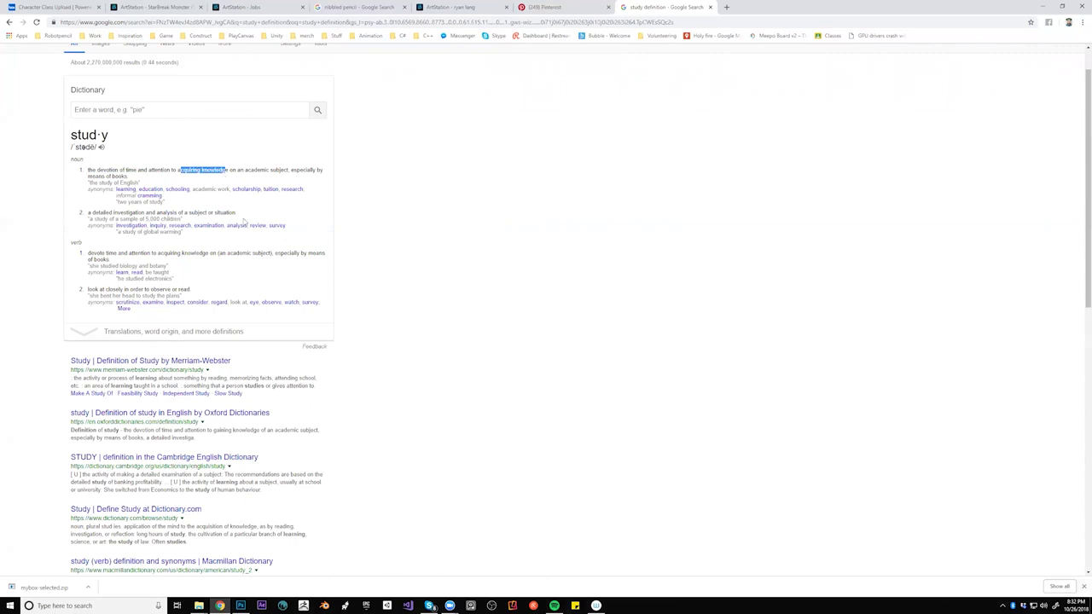
left_click(216, 203)
left_click_drag(87, 171, 230, 171)
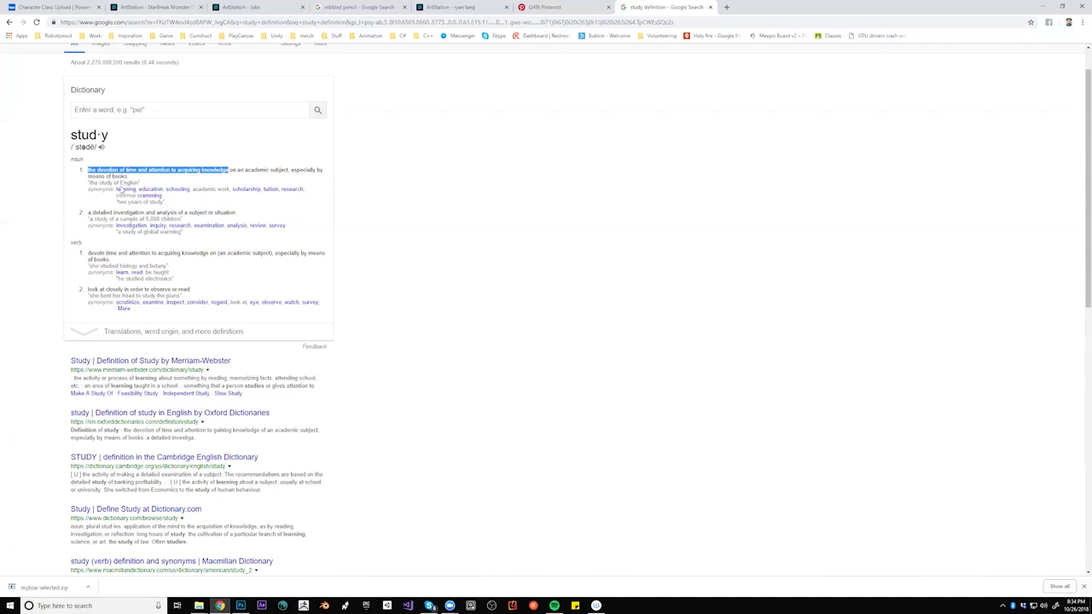
left_click(156, 169)
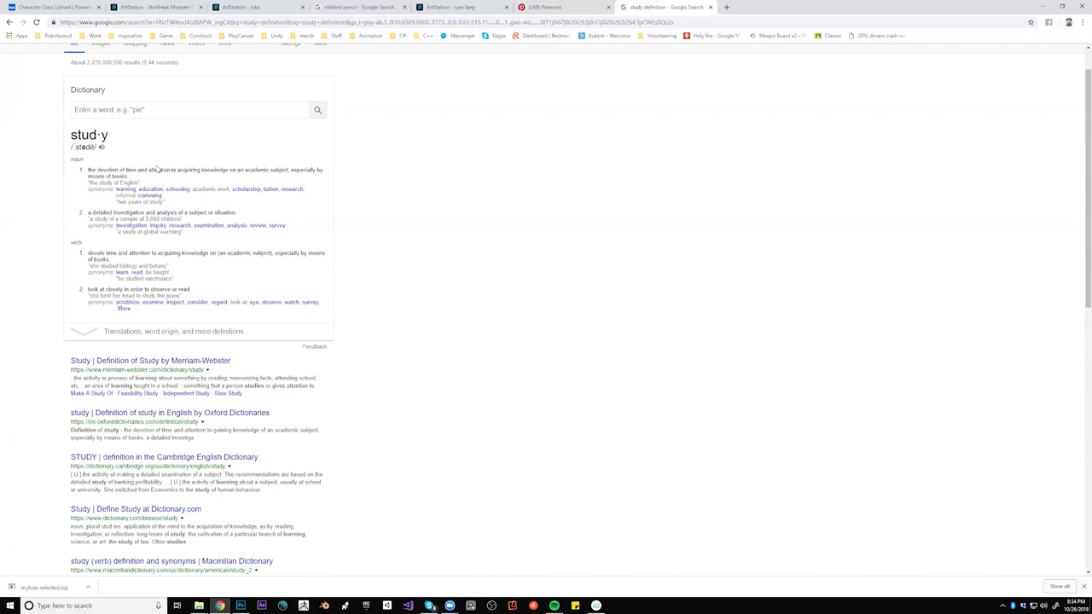
left_click_drag(89, 169, 208, 187)
left_click(90, 170)
left_click(172, 170)
left_click(162, 199)
- Examine the second noun definition of study phrase by phrase, focusing on detailed investigation and analysis of a subject
left_click_drag(88, 213, 208, 213)
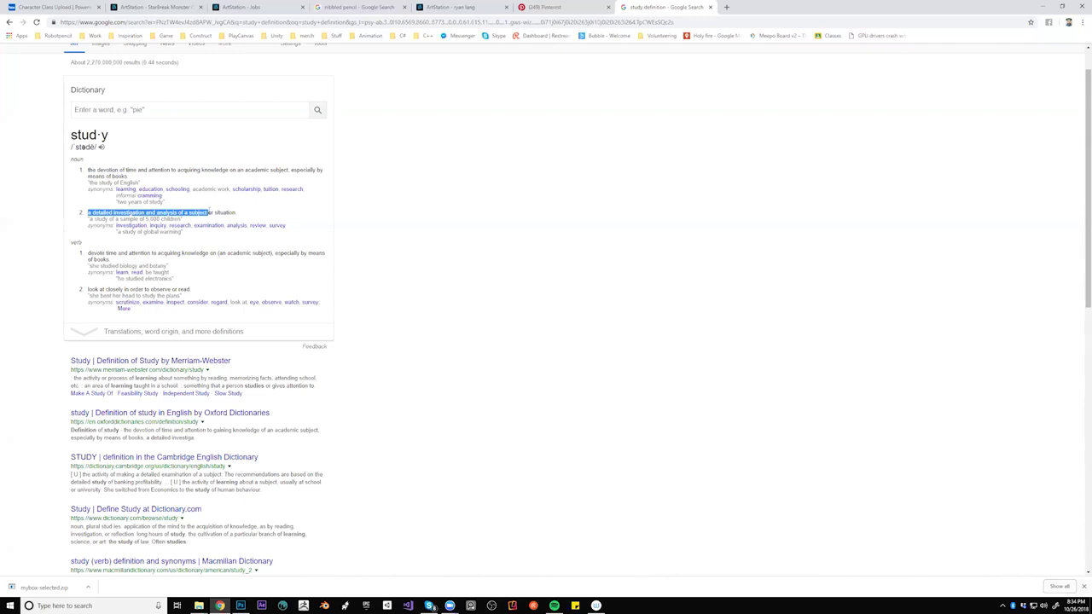
left_click_drag(208, 213, 177, 213)
left_click(150, 212)
double_click(129, 213)
double_click(151, 212)
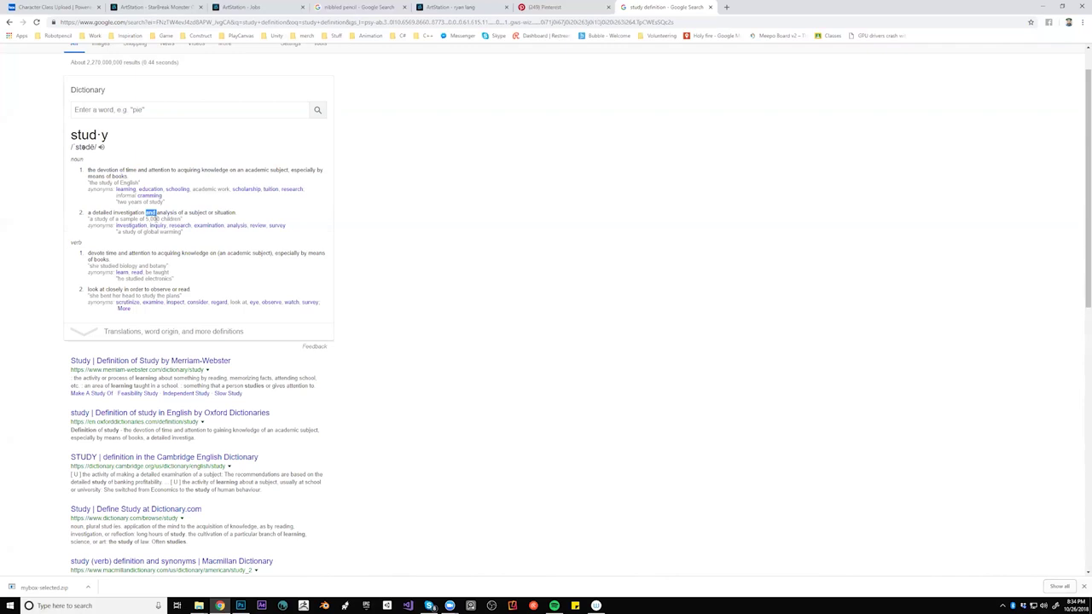
double_click(103, 213)
double_click(139, 213)
left_click_drag(69, 135, 110, 139)
double_click(110, 169)
- Return to the Pinterest skylight pin and browse the related pins on architectural lighting
left_click(576, 8)
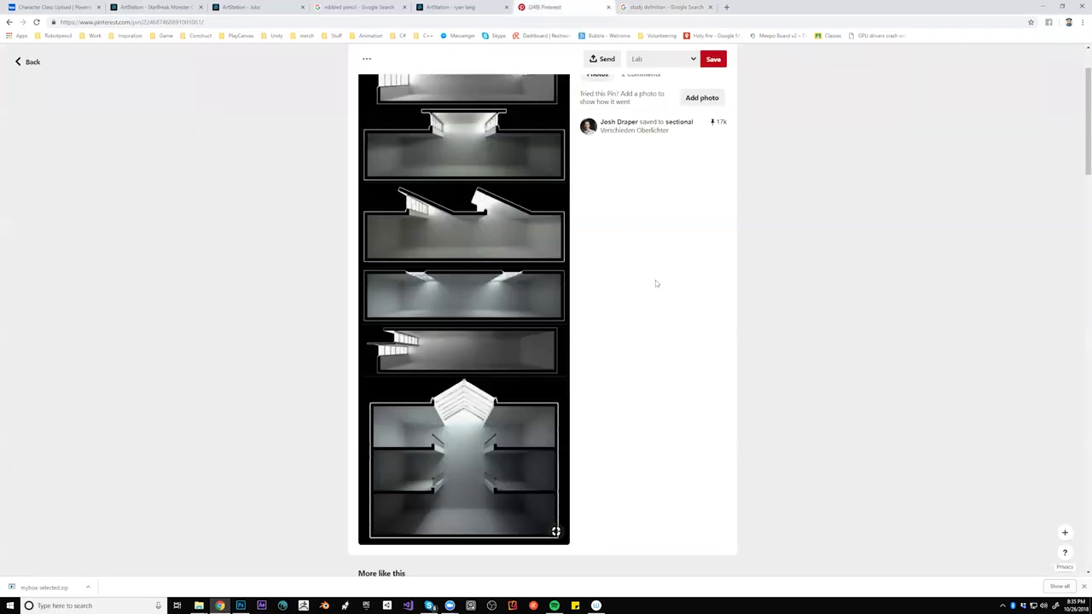
scroll(648, 303, "down", 4)
scroll(645, 302, "down", 2)
scroll(646, 301, "down", 2)
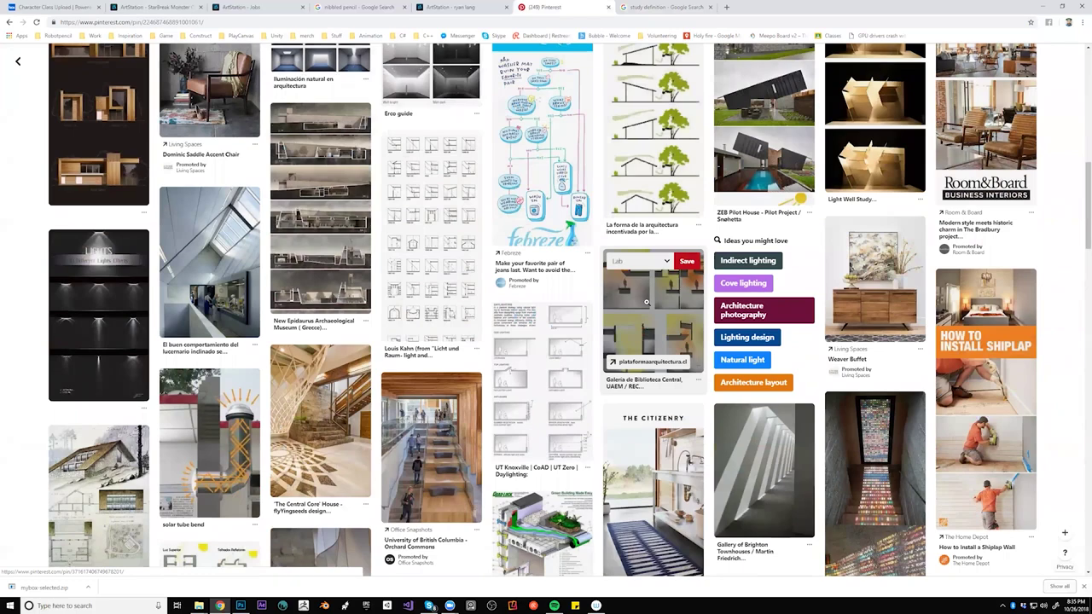
scroll(646, 302, "down", 4)
scroll(646, 316, "down", 1)
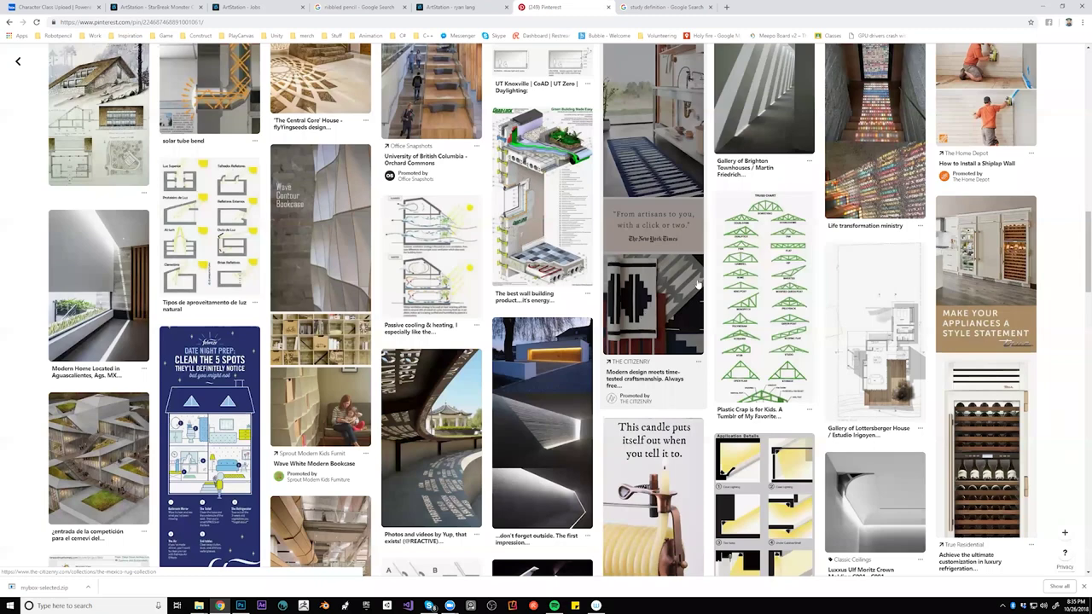
- Switch to Photoshop and paint thin dark strokes from the masked figure's neck covering down onto its upper chest
key("alt+Tab")
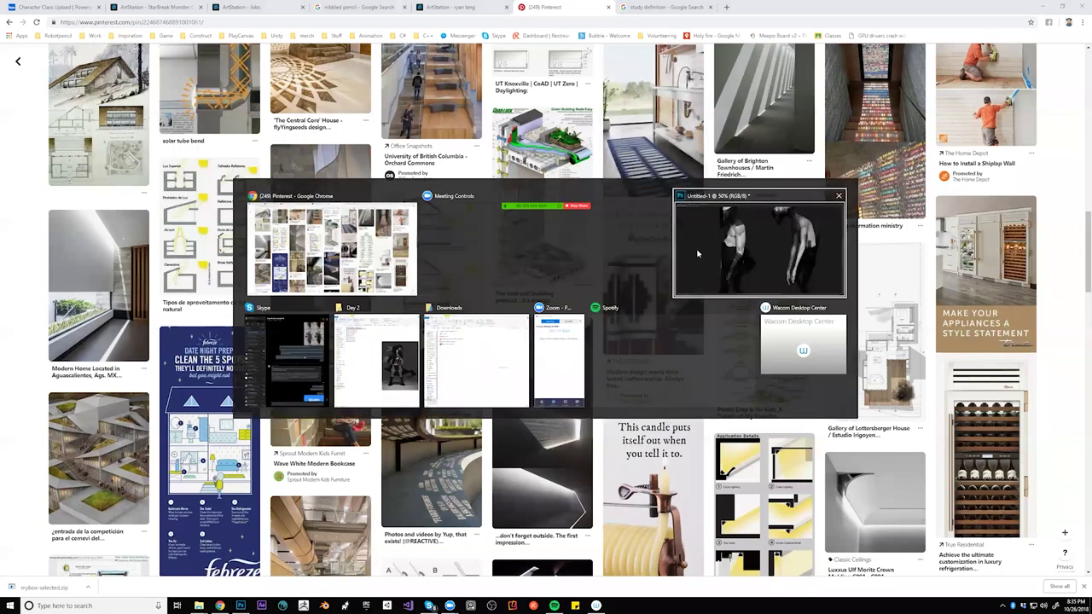
left_click(701, 253)
left_click_drag(567, 230, 592, 295)
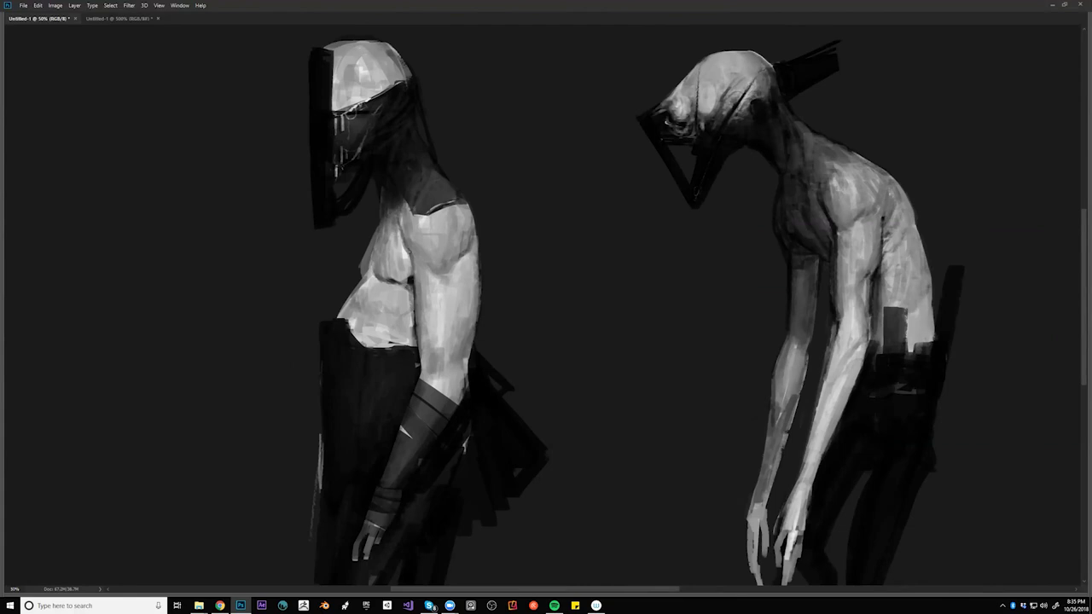
left_click_drag(393, 229, 395, 244)
mouse_move(394, 212)
left_mouse_down()
mouse_move(390, 236)
mouse_move(406, 222)
left_mouse_up()
left_click(433, 251, "alt")
left_click(434, 253, "alt")
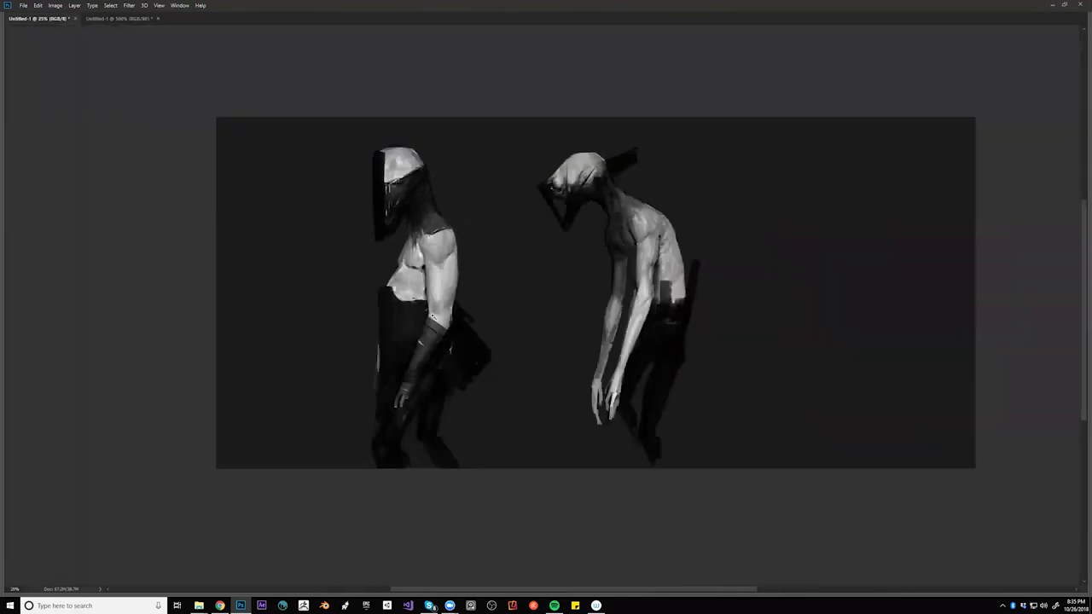
- Flip the canvas horizontally and extend the masked figure's dark neck covering over the back of its shoulder
key("ctrl+shift+h")
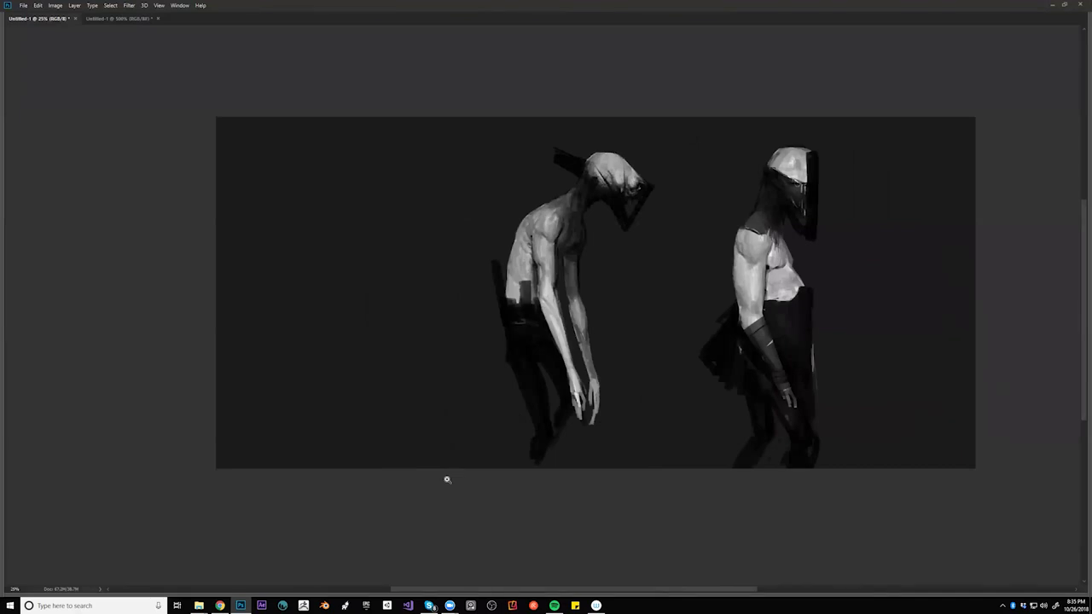
left_click(745, 233)
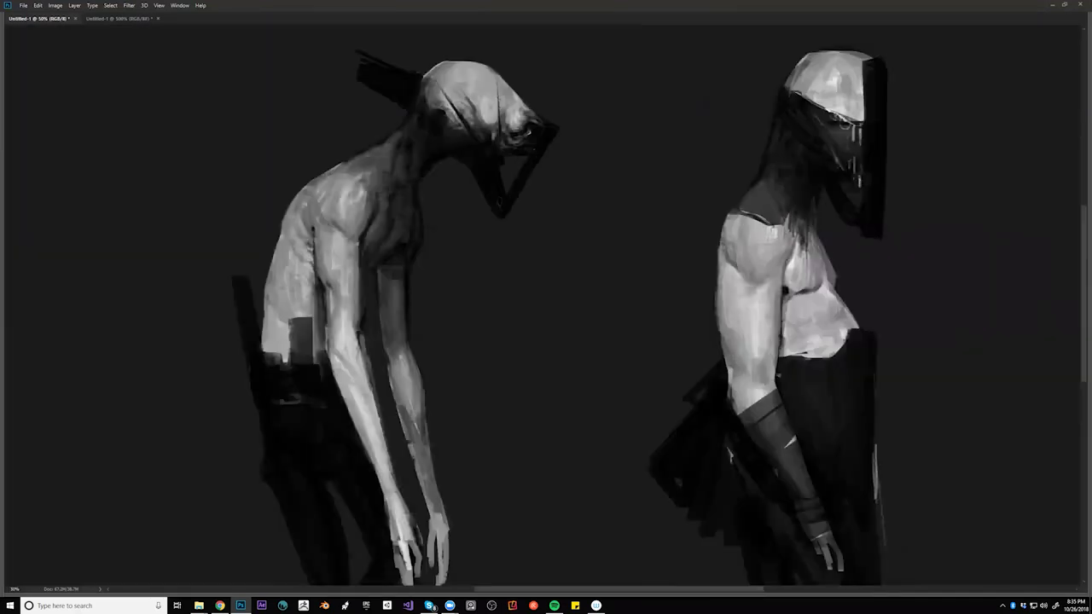
mouse_move(755, 220)
left_mouse_down()
mouse_move(724, 233)
mouse_move(723, 243)
mouse_move(755, 219)
mouse_move(730, 225)
mouse_move(746, 219)
mouse_move(717, 271)
left_mouse_up()
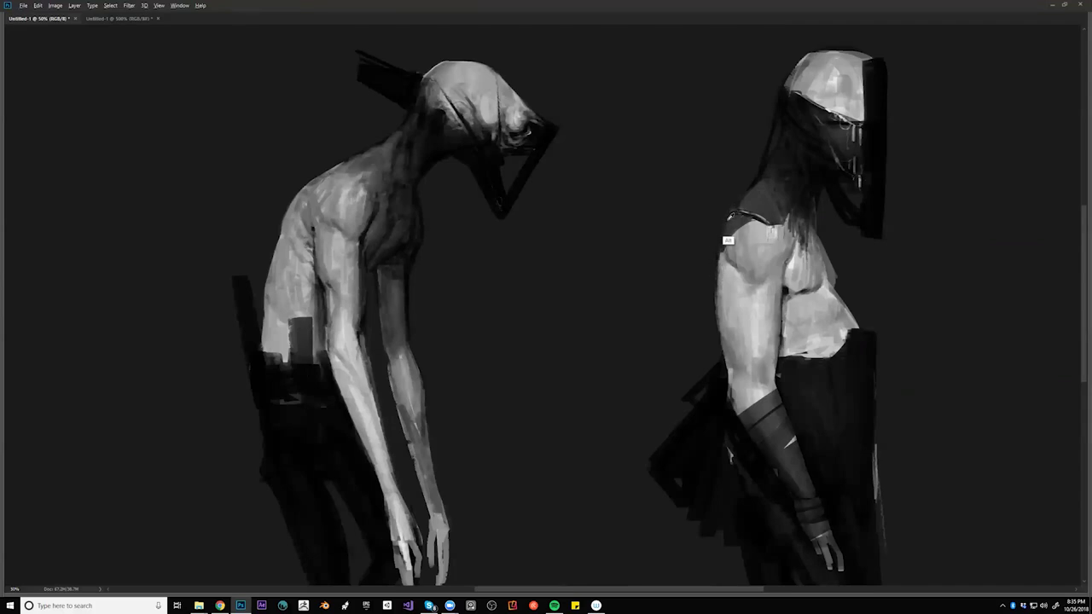
left_click_drag(723, 248, 721, 256)
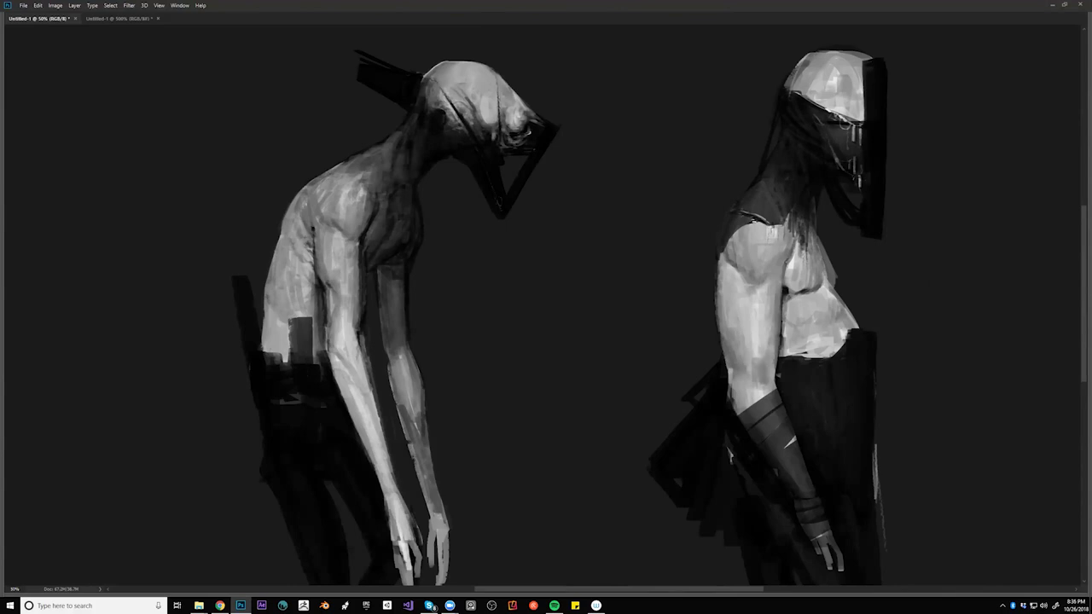
- Check the whole painting at 16.67% and flip the canvas horizontally back to its original orientation
left_click(771, 256, "alt")
left_click(771, 256, "alt")
left_click(771, 255, "alt")
key("ctrl+shift+h")
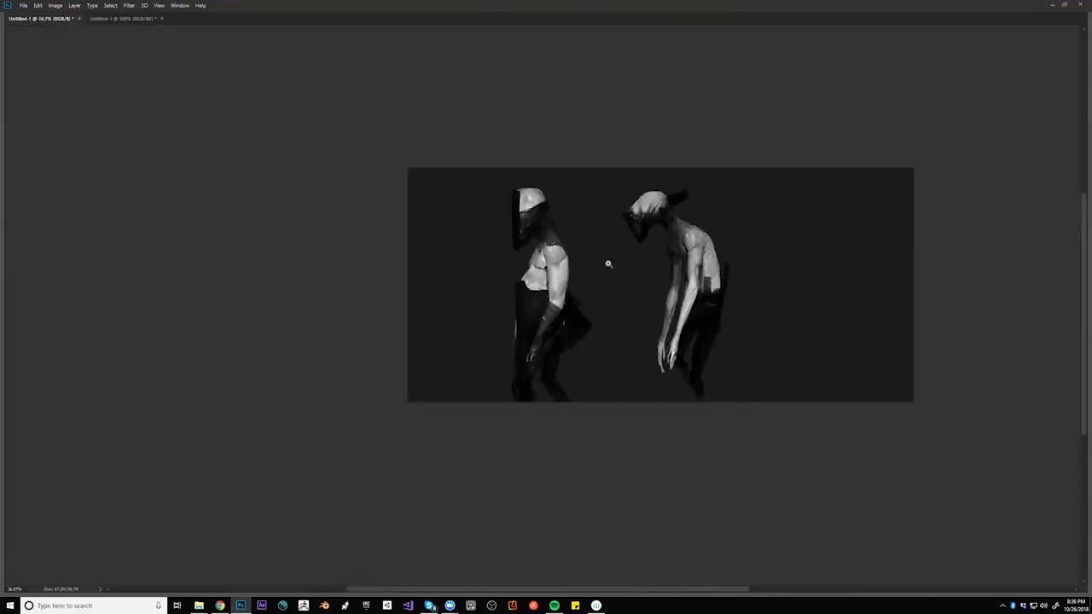
- Retouch the masked figure's face covering, neck and dark collar edge at the shoulder, and check the painting at reduced size
left_click(565, 256, "ctrl")
scroll(565, 256, "up", 2)
left_click_drag(534, 248, 807, 251)
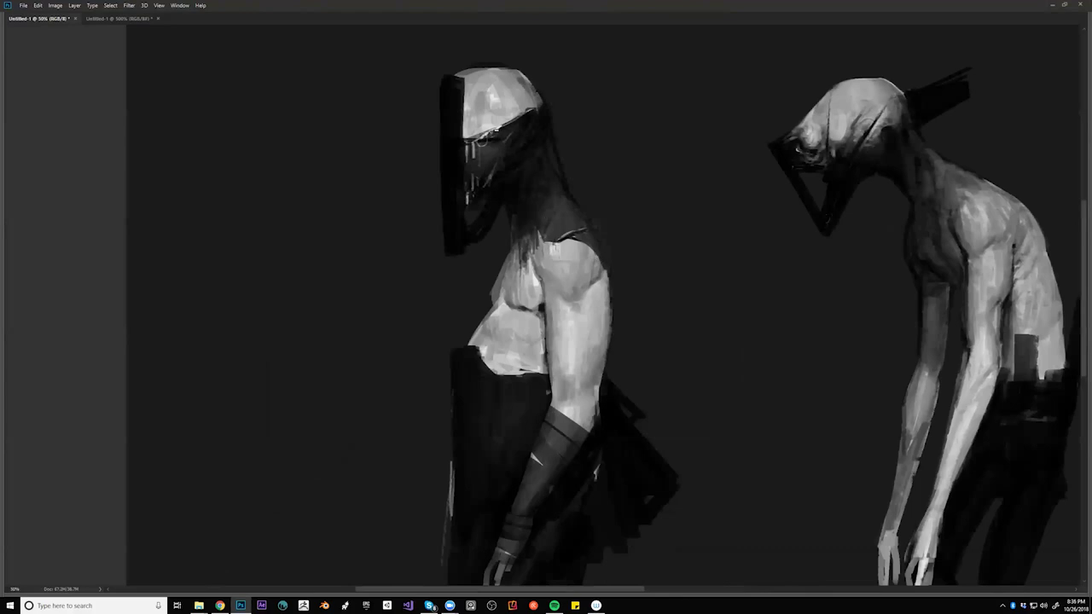
left_click_drag(466, 164, 498, 130)
left_click_drag(560, 210, 553, 231)
left_click_drag(586, 230, 575, 233)
left_click_drag(594, 229, 575, 234)
scroll(599, 256, "down", 3)
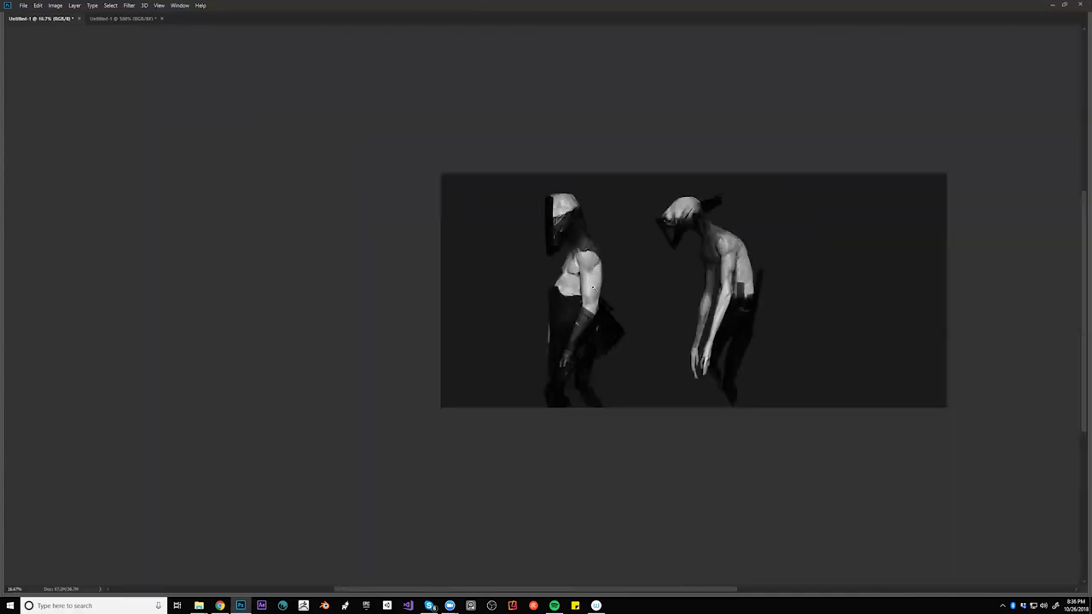
- Flip the canvas horizontally again and compare both figures in the mirrored painting at 16.67%
scroll(595, 288, "up", 3)
left_click_drag(488, 257, 765, 248)
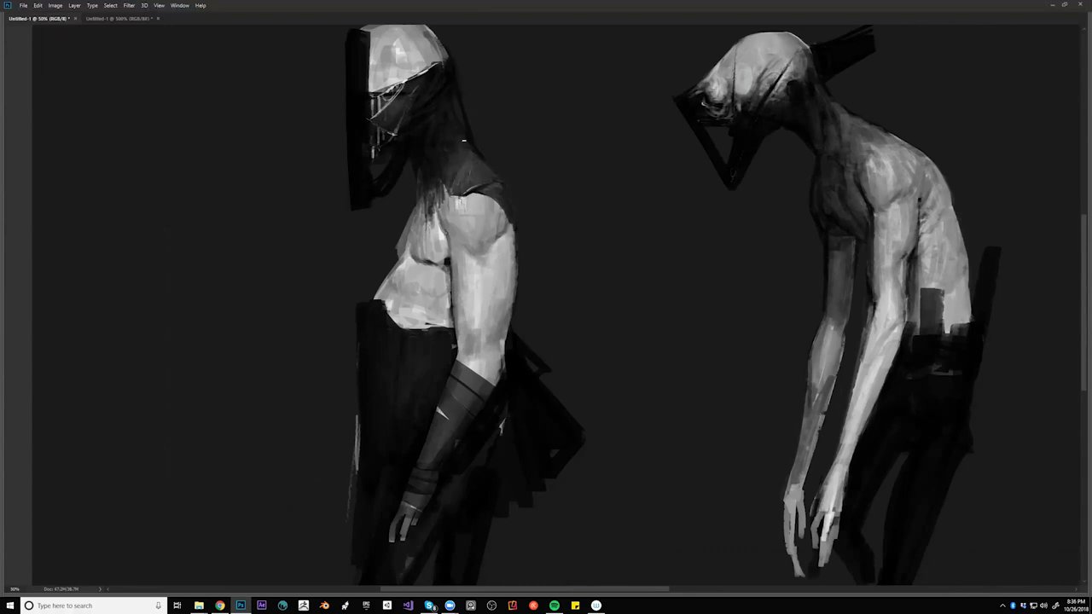
key("F2")
mouse_move(850, 265)
left_mouse_down()
mouse_move(538, 245)
mouse_move(656, 265)
left_mouse_up()
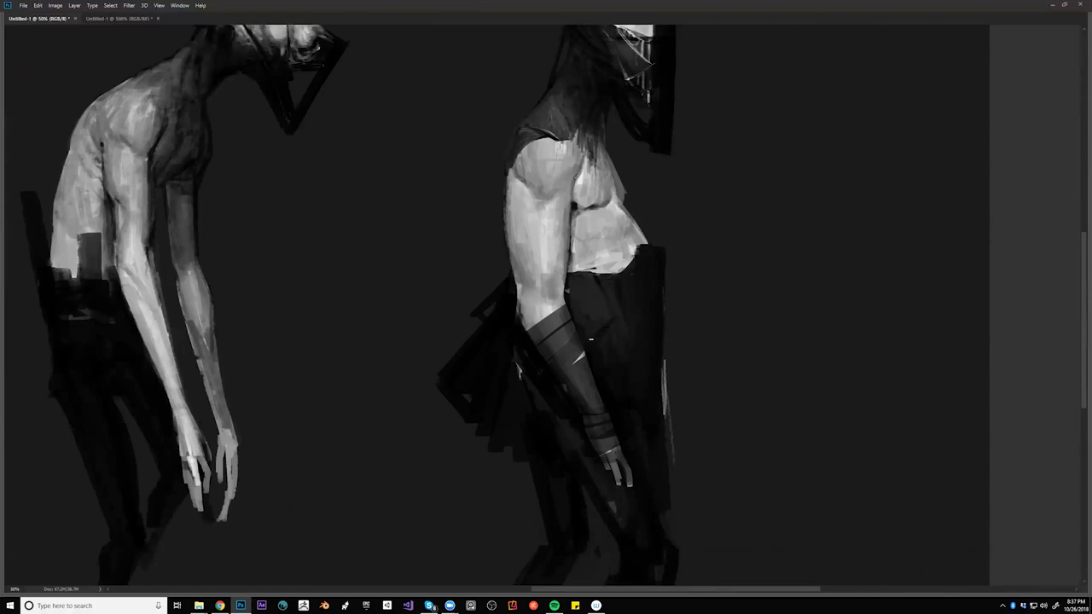
scroll(614, 318, "down", 3)
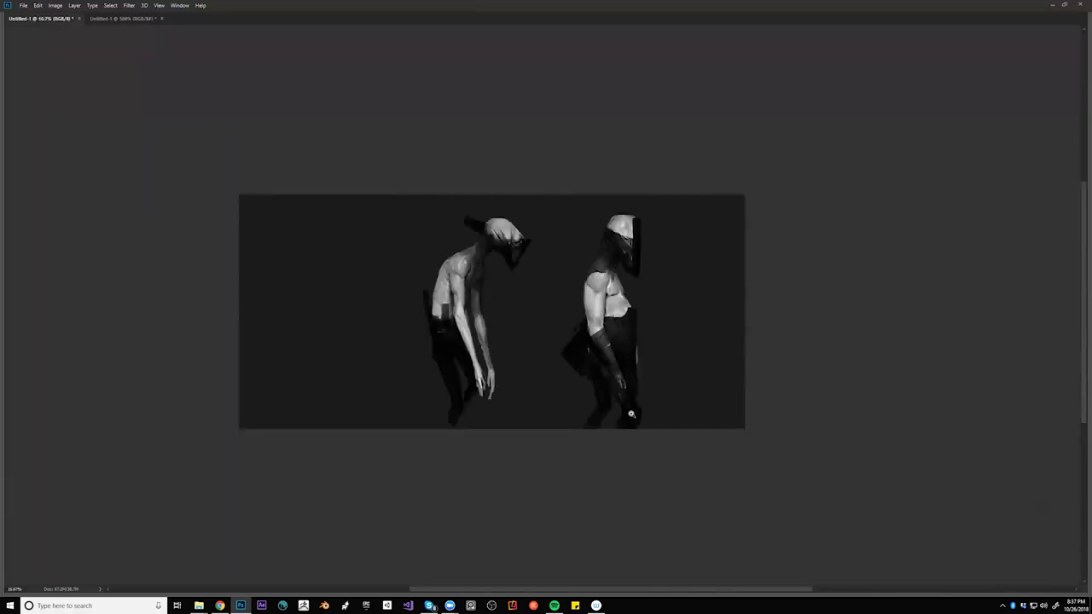
- Darken the masked figure's pale head, shoulder, arm and torso with broad mid-gray strokes, and check the painting at reduced size
scroll(630, 215, "up", 2)
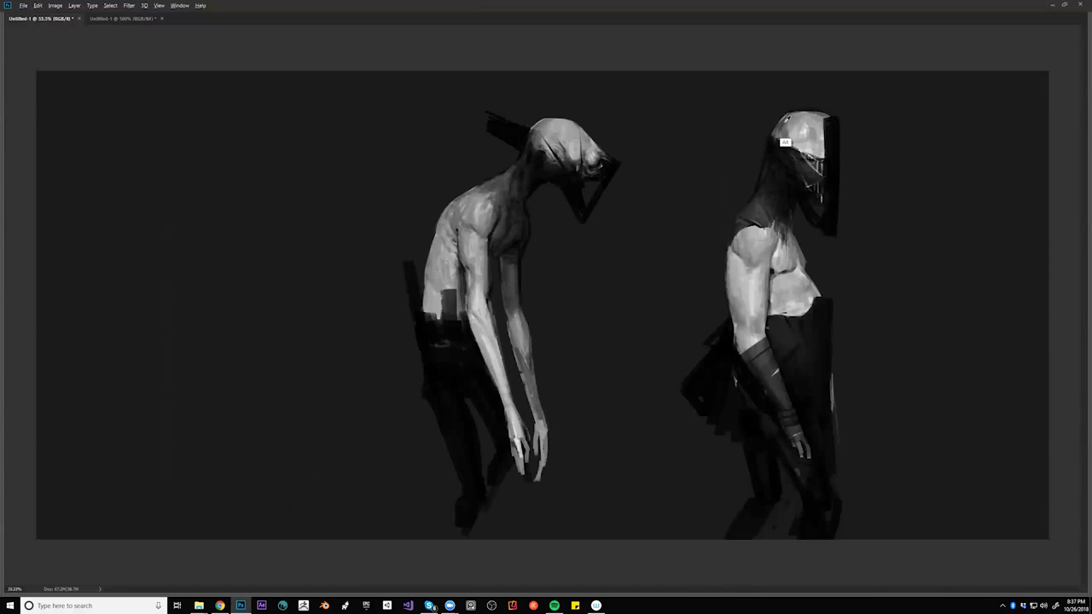
mouse_move(795, 121)
left_mouse_down()
mouse_move(779, 133)
mouse_move(793, 147)
mouse_move(814, 133)
mouse_move(801, 146)
mouse_move(819, 151)
mouse_move(809, 146)
left_mouse_up()
mouse_move(756, 235)
left_mouse_down()
mouse_move(765, 232)
mouse_move(770, 259)
mouse_move(752, 261)
mouse_move(778, 235)
mouse_move(735, 242)
mouse_move(737, 306)
mouse_move(751, 312)
left_mouse_up()
mouse_move(754, 266)
left_mouse_down()
mouse_move(758, 315)
mouse_move(775, 252)
left_mouse_up()
mouse_move(774, 309)
left_mouse_down()
mouse_move(780, 259)
mouse_move(785, 305)
mouse_move(795, 261)
mouse_move(802, 267)
left_mouse_up()
left_click_drag(803, 268, 810, 302)
mouse_move(806, 309)
left_mouse_down()
mouse_move(750, 338)
mouse_move(748, 228)
left_mouse_up()
left_click(779, 339, "alt")
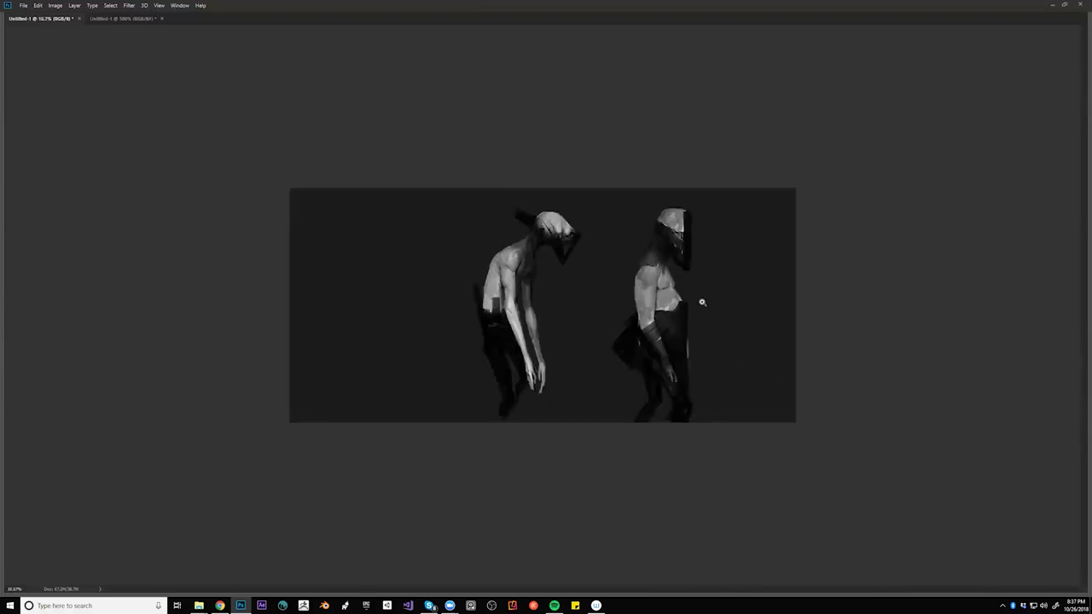
- Flip the canvas horizontally and add small white highlight marks at the masked figure's waistband
left_click(702, 336)
key("ctrl+shift+h")
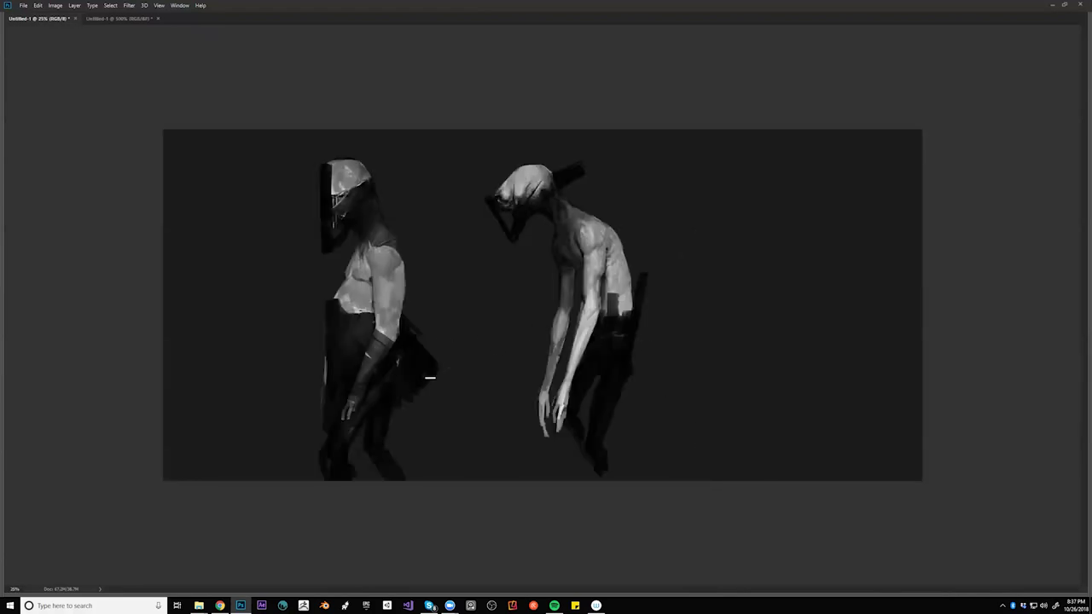
key("ctrl+plus")
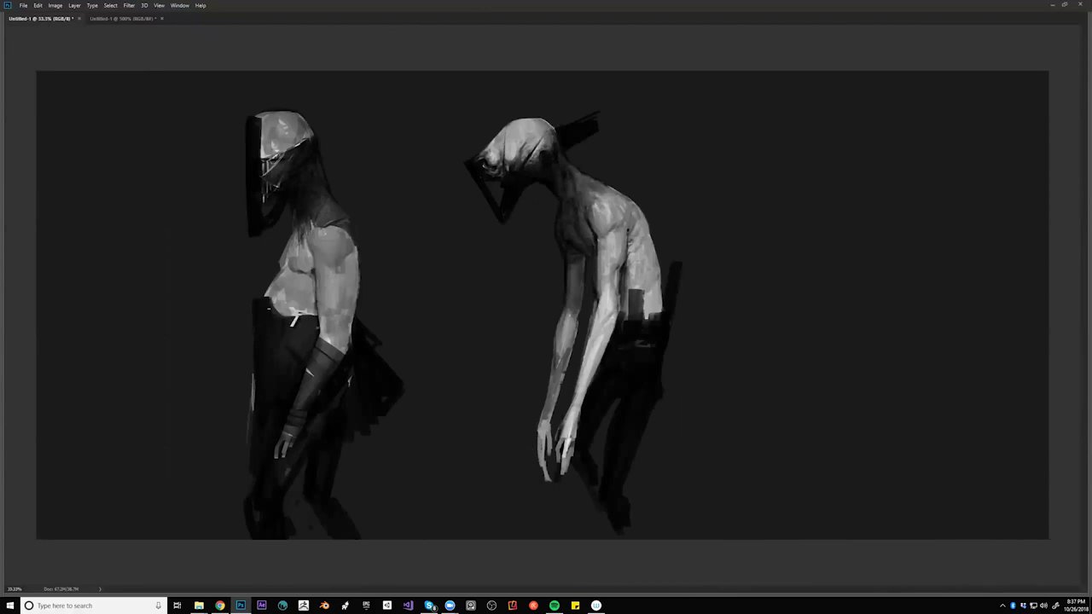
left_click_drag(267, 299, 268, 308)
- Extend the black frame over the top and back of the masked figure's head, and flip the canvas horizontally
left_click_drag(248, 114, 352, 100)
key("ctrl+z")
mouse_move(252, 112)
left_mouse_down()
mouse_move(331, 106)
mouse_move(253, 116)
mouse_move(318, 104)
mouse_move(333, 133)
left_mouse_up()
key("ctrl+f")
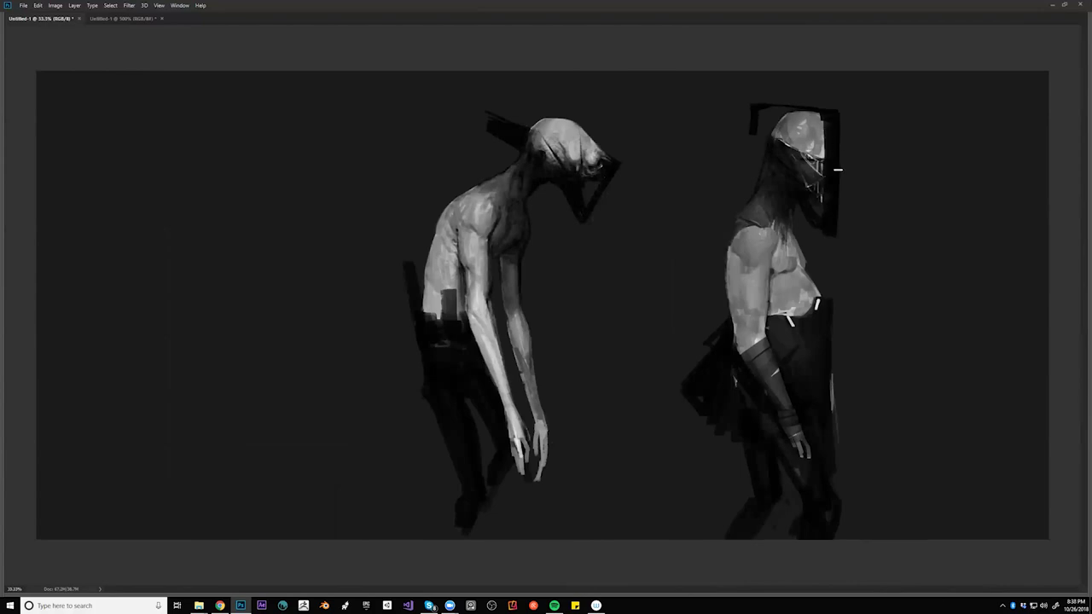
- Paint loose dark hair strands behind the masked figure's head, thicken the frame's front edge, and add a dark band across the brow
left_click_drag(771, 137, 752, 187)
key("ctrl+z")
left_click_drag(835, 116, 825, 200)
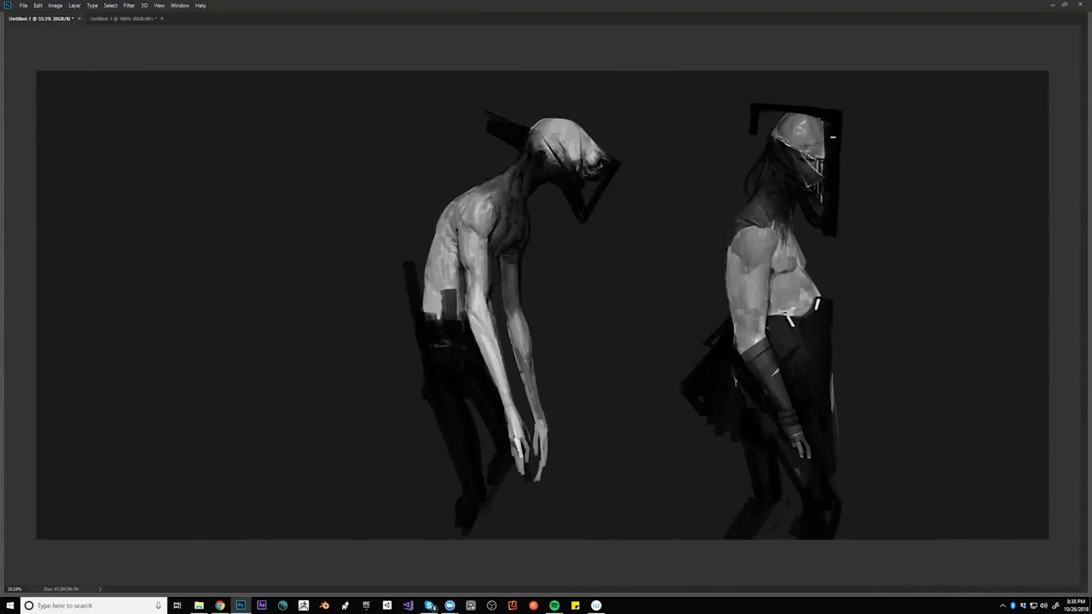
left_click(807, 174, "alt")
left_click_drag(800, 147, 816, 142)
left_click_drag(800, 143, 819, 141)
left_click(783, 214, "ctrl+alt")
- Flip the canvas horizontally and smooth the gray shading on the crown of the masked figure's head
key("ctrl+f")
left_click(448, 260, "ctrl")
left_click(448, 261, "ctrl")
left_click_drag(607, 299, 903, 399)
left_click_drag(529, 373, 540, 377)
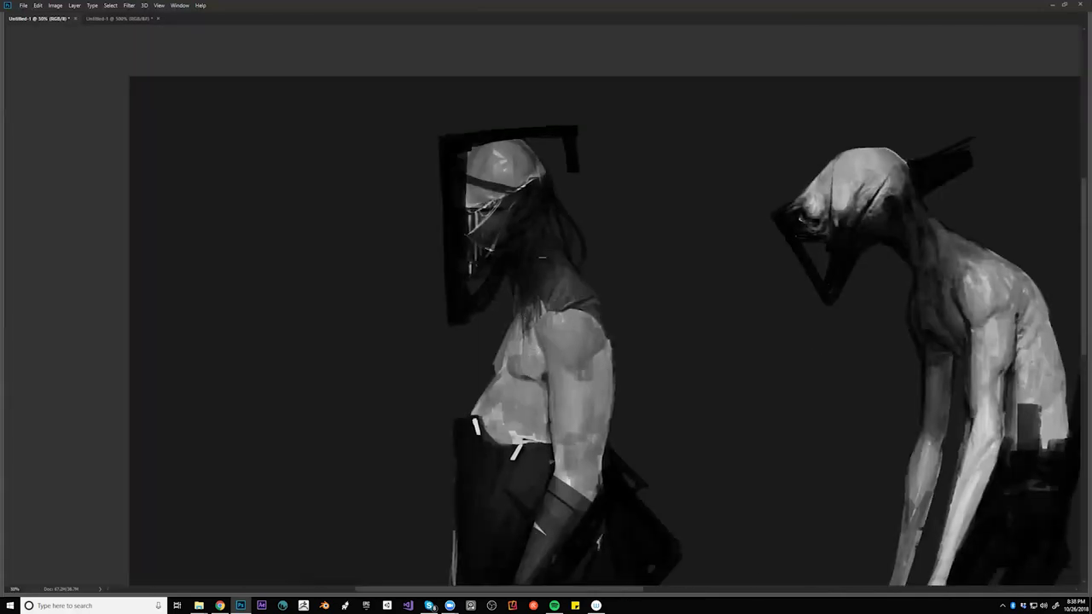
mouse_move(503, 150)
left_mouse_down()
mouse_move(505, 162)
mouse_move(471, 167)
mouse_move(483, 174)
mouse_move(501, 147)
mouse_move(527, 174)
mouse_move(515, 165)
mouse_move(534, 158)
left_mouse_up()
left_click(488, 183, "alt")
left_click_drag(513, 143, 536, 163)
- Check both figures at reduced size and compare them in the horizontally flipped painting
left_click(531, 206, "ctrl+alt")
left_click(536, 210, "ctrl+alt")
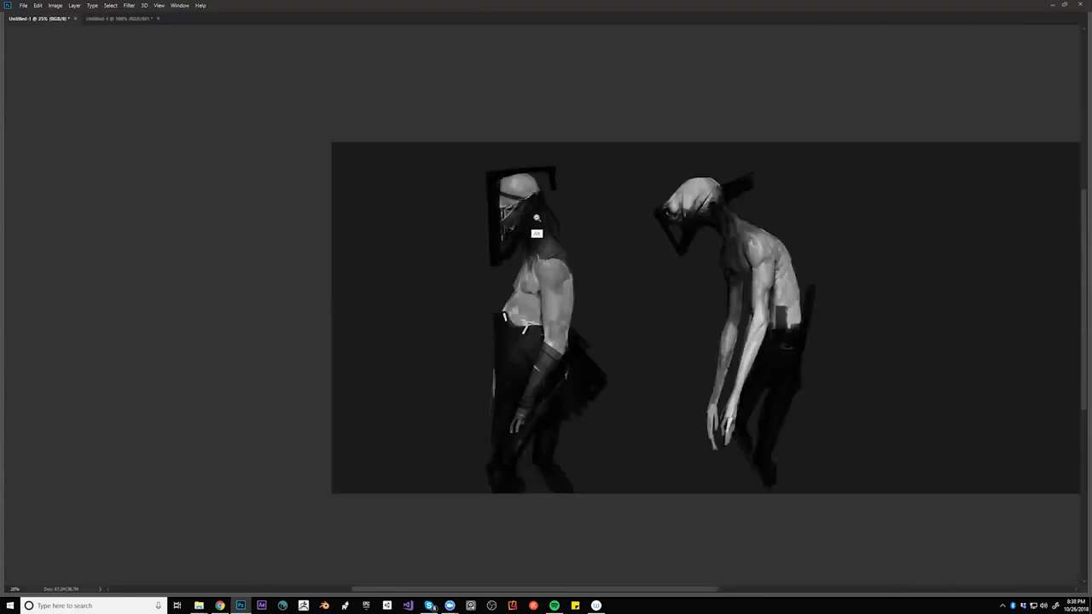
left_click(537, 214, "ctrl+alt")
scroll(624, 268, "up", 3)
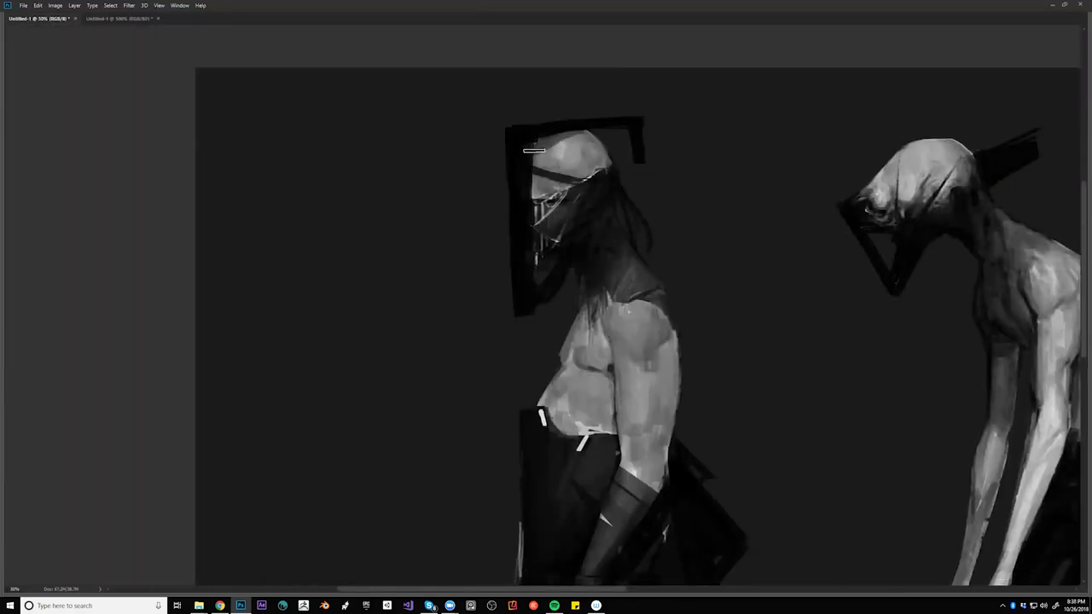
scroll(534, 170, "down", 3)
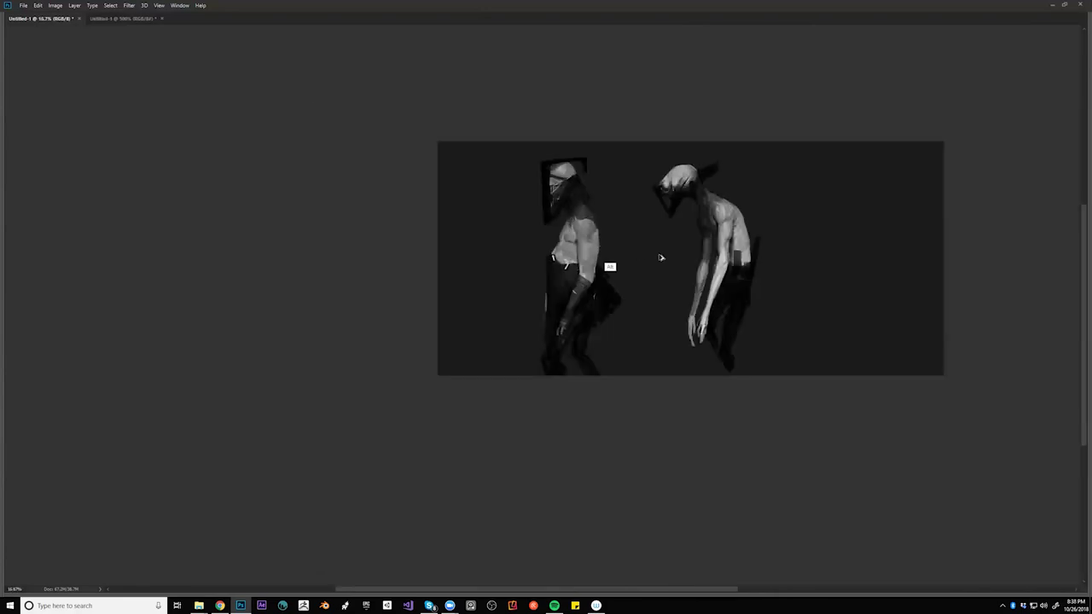
key("ctrl+0")
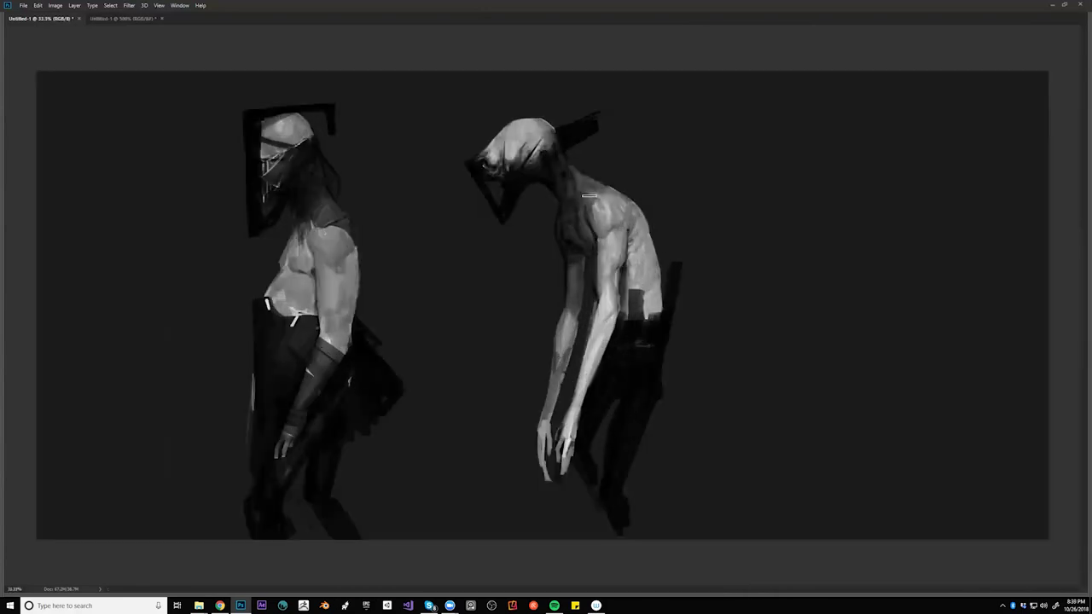
key("ctrl+f")
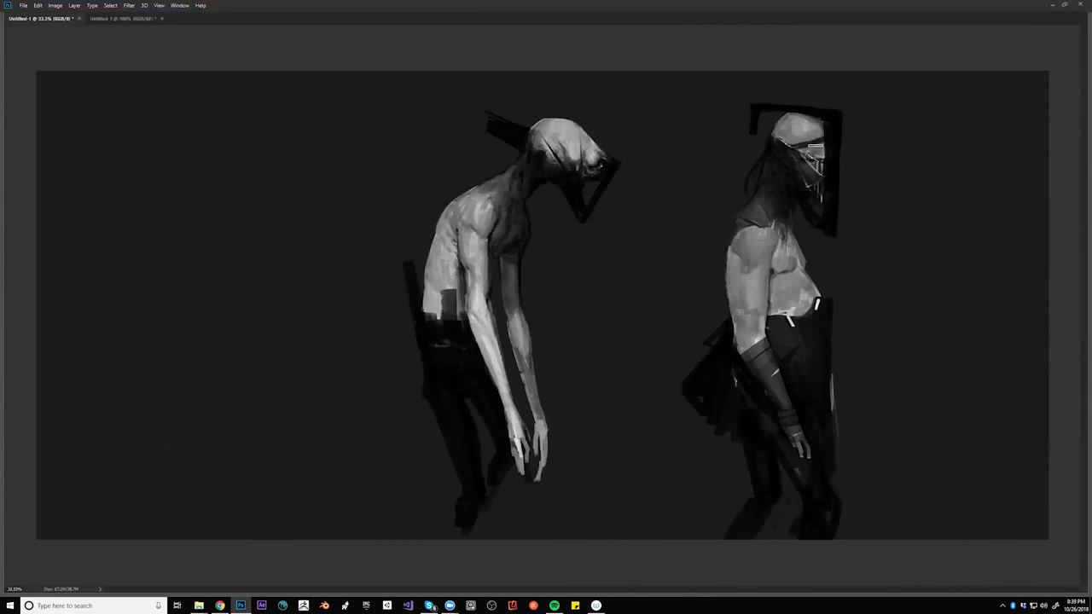
- Retouch the masked figure's collar edge and chest, paint a dark strap over the lower belly, and check the flipped painting at reduced size
scroll(801, 159, "up", 1)
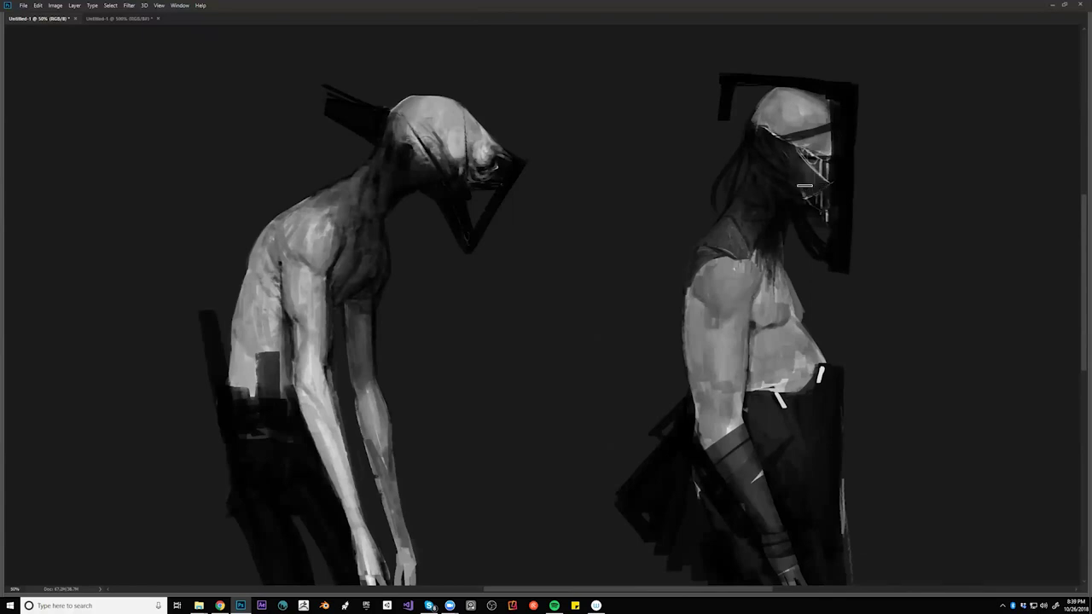
left_click(800, 223, "alt")
left_click(802, 232, "ctrl")
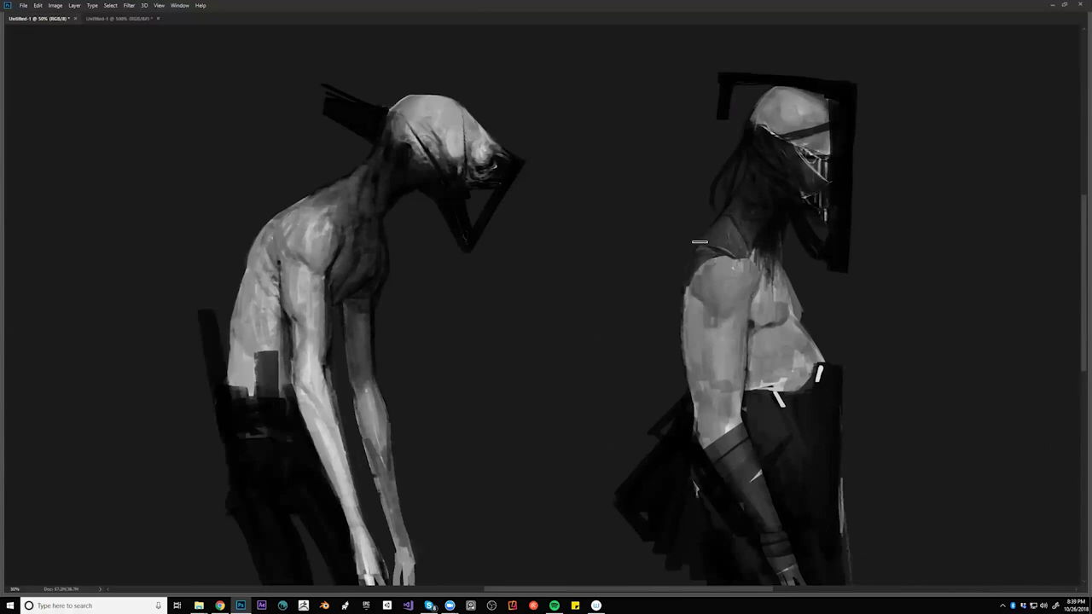
left_click_drag(703, 258, 719, 255)
left_click_drag(777, 307, 767, 310)
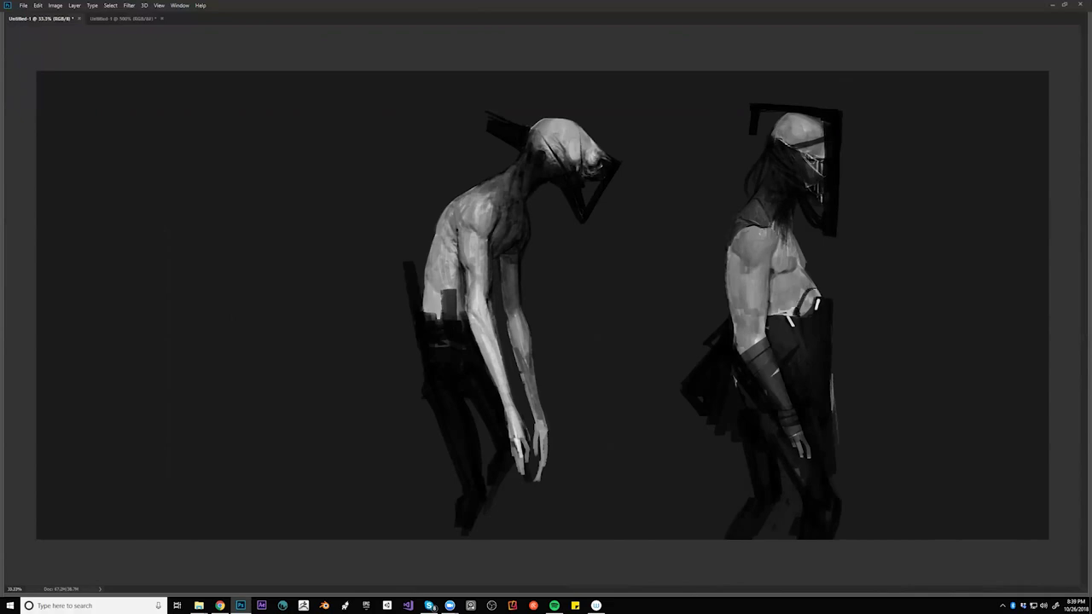
key("ctrl+minus")
key("ctrl+minus")
key("ctrl+h")
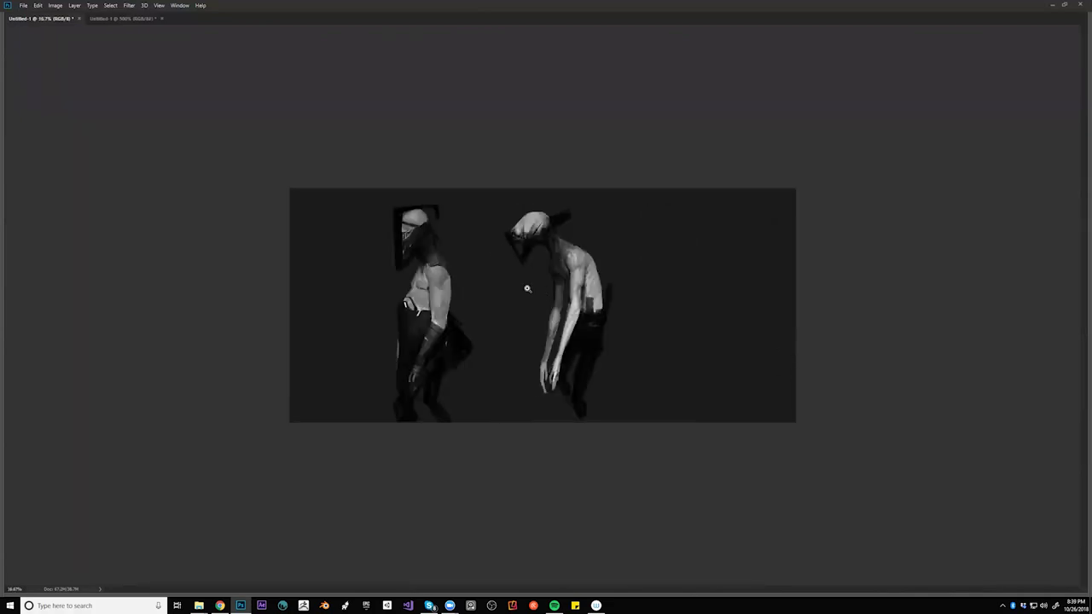
- Retouch the masked figure's belly around the dark waist strap using sampled skin tones, and check the whole painting
key("ctrl+plus")
key("ctrl+plus")
key("ctrl+plus")
left_click_drag(357, 325, 799, 308)
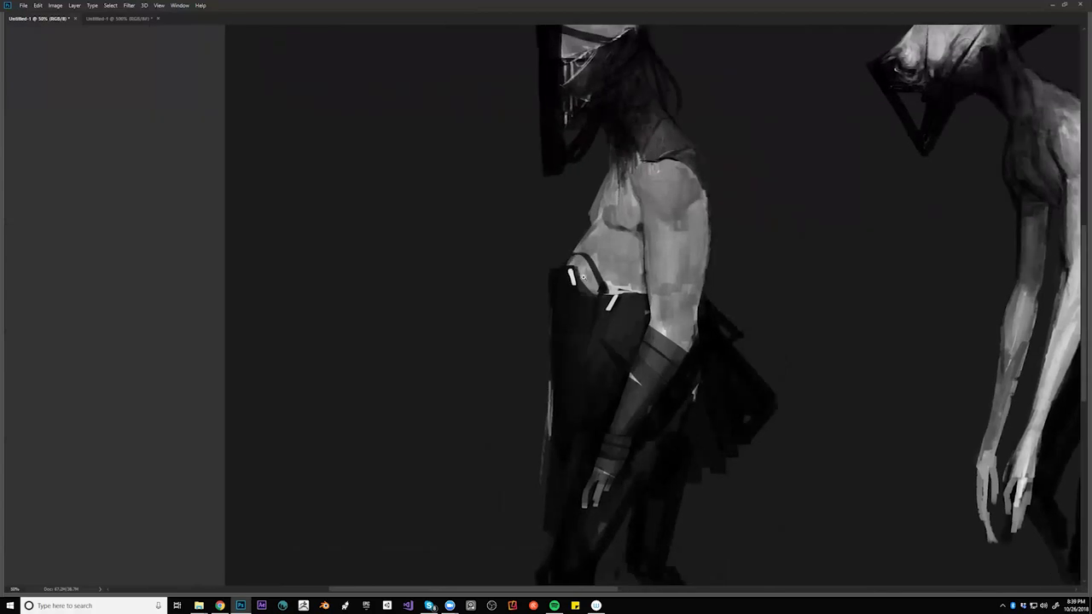
left_click(582, 276, "alt")
left_click(584, 275, "alt")
left_click(603, 226)
key("Tab")
key("Tab")
key("ctrl+minus")
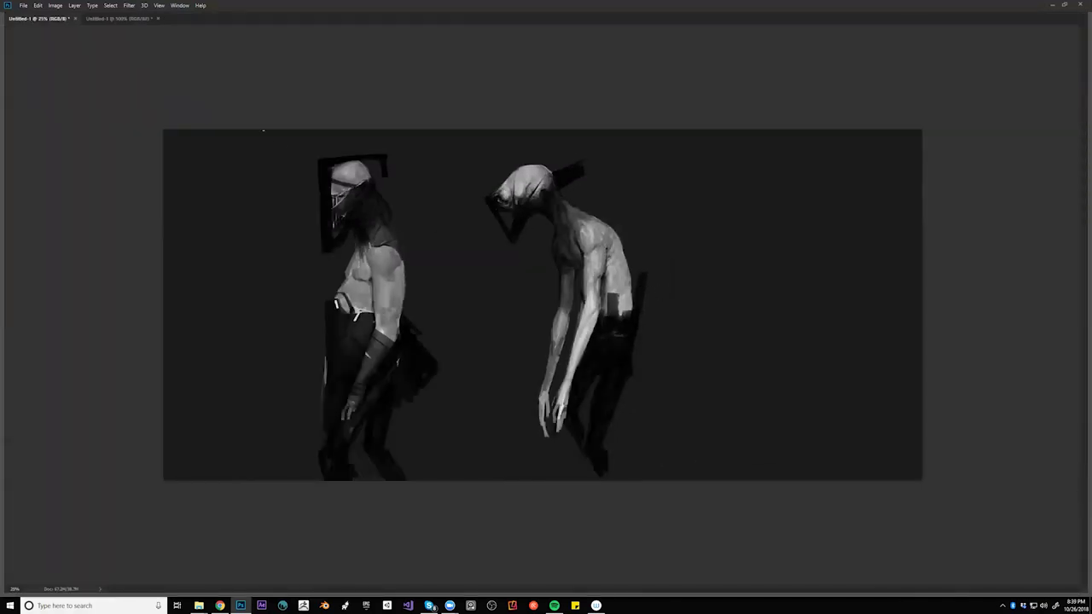
- Crop the canvas closely around the two figures, removing the empty background on both sides
key("c")
left_click_drag(287, 134, 677, 509)
key("Return")
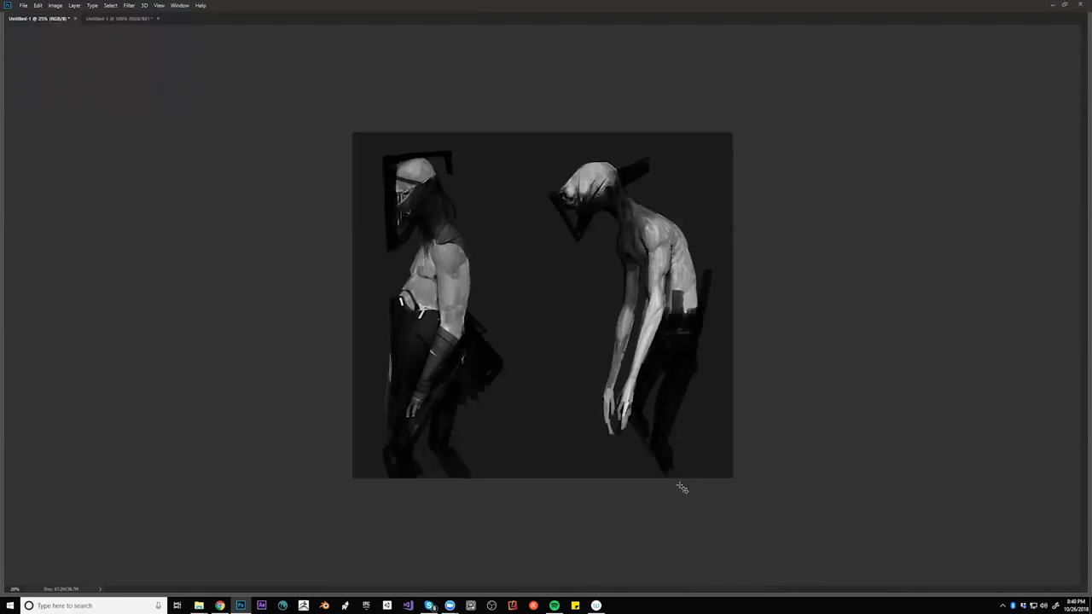
- Fade both figures' feet into the dark background with an enlarged AJ Air Brush, and flip the canvas horizontally
key("Tab")
key("b")
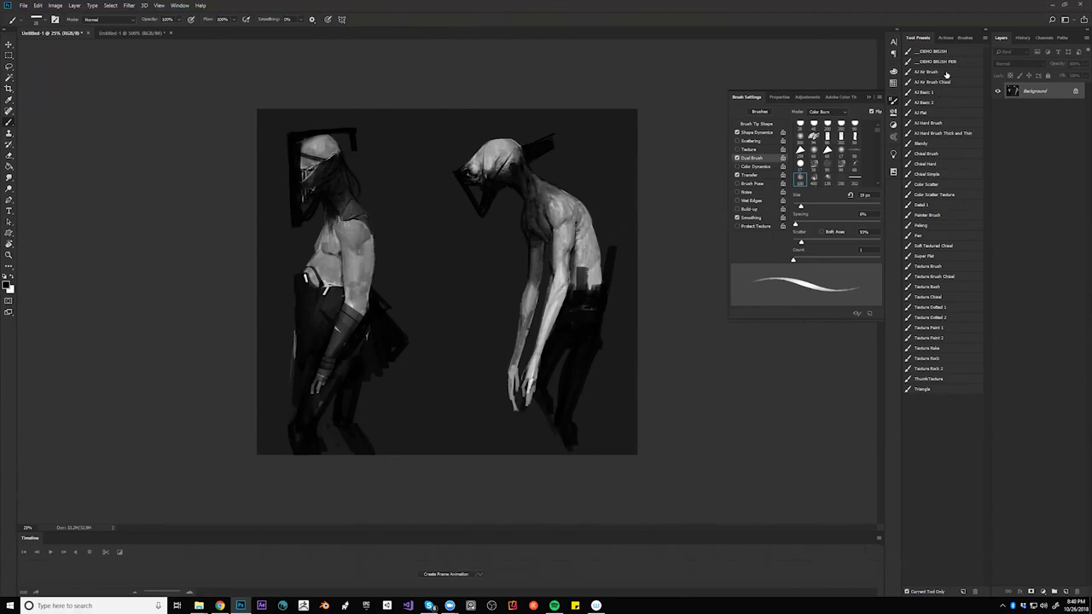
left_click(945, 73)
key("bracketright")
key("bracketright")
key("bracketright")
key("bracketright")
key("bracketright")
key("bracketright")
key("bracketright")
key("bracketright")
key("bracketright")
key("bracketright")
key("bracketright")
key("bracketright")
key("bracketright")
key("bracketright")
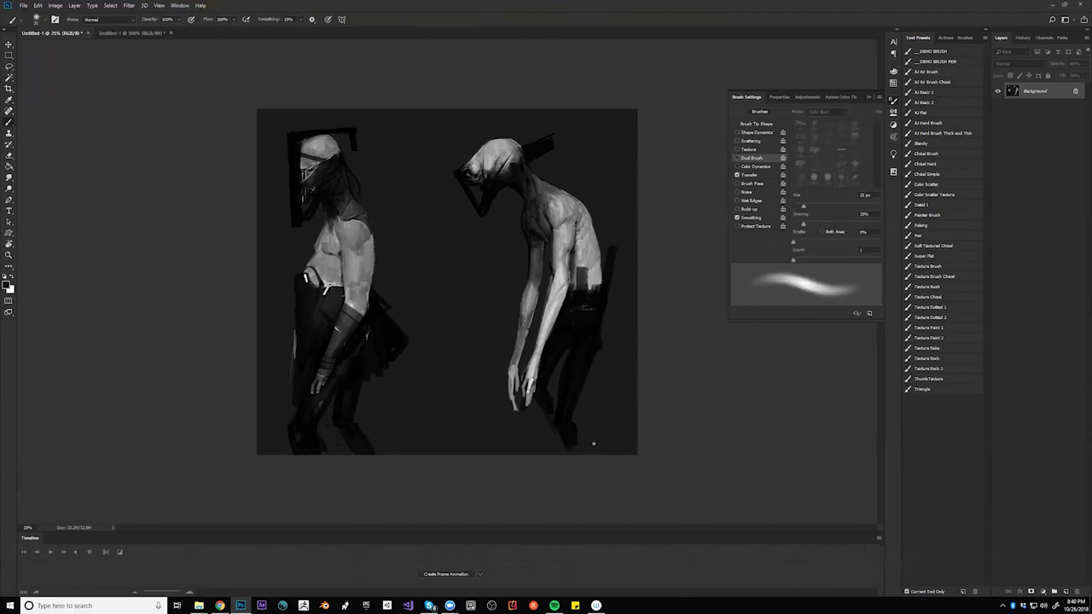
mouse_move(613, 448)
left_mouse_down()
mouse_move(581, 467)
mouse_move(605, 457)
mouse_move(279, 470)
mouse_move(487, 484)
mouse_move(251, 474)
left_mouse_up()
key("ctrl+shift+h")
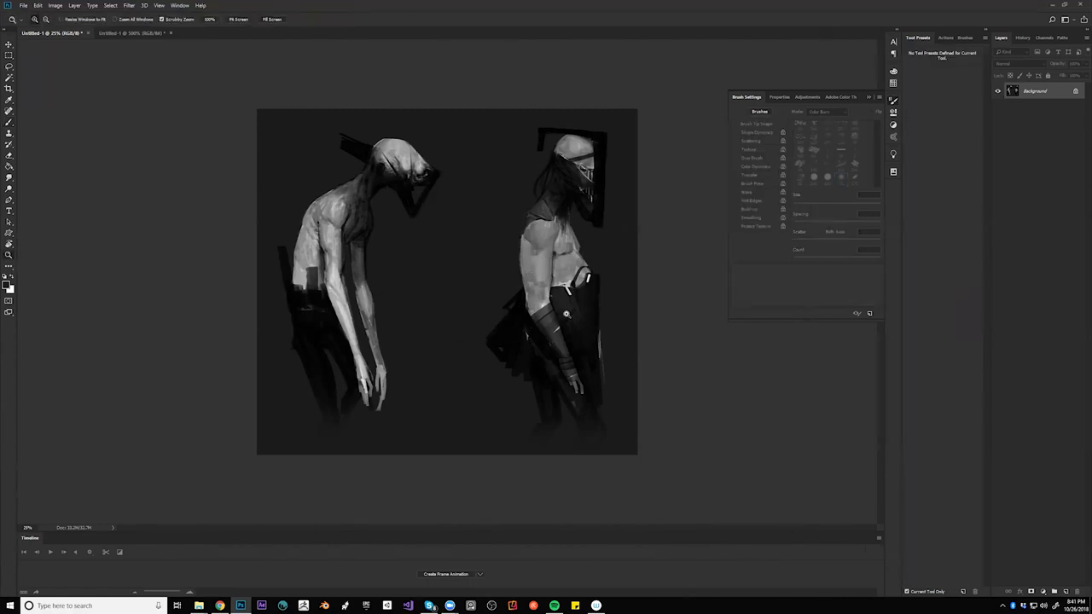
- Adjust the airbrush size and check both figures at reduced size and at 33.33%
key("ctrl+plus")
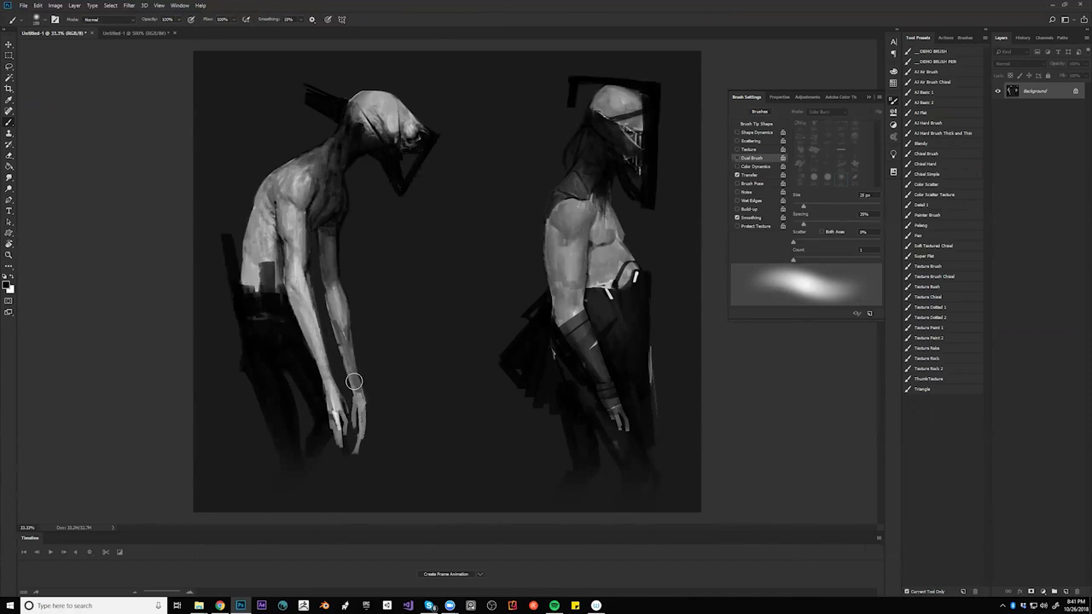
key("bracketright")
key("bracketright")
key("bracketright")
key("bracketright")
key("bracketright")
key("bracketleft")
key("bracketleft")
key("z")
left_click(620, 237, "alt")
left_click(618, 241, "alt")
left_click(616, 242, "alt")
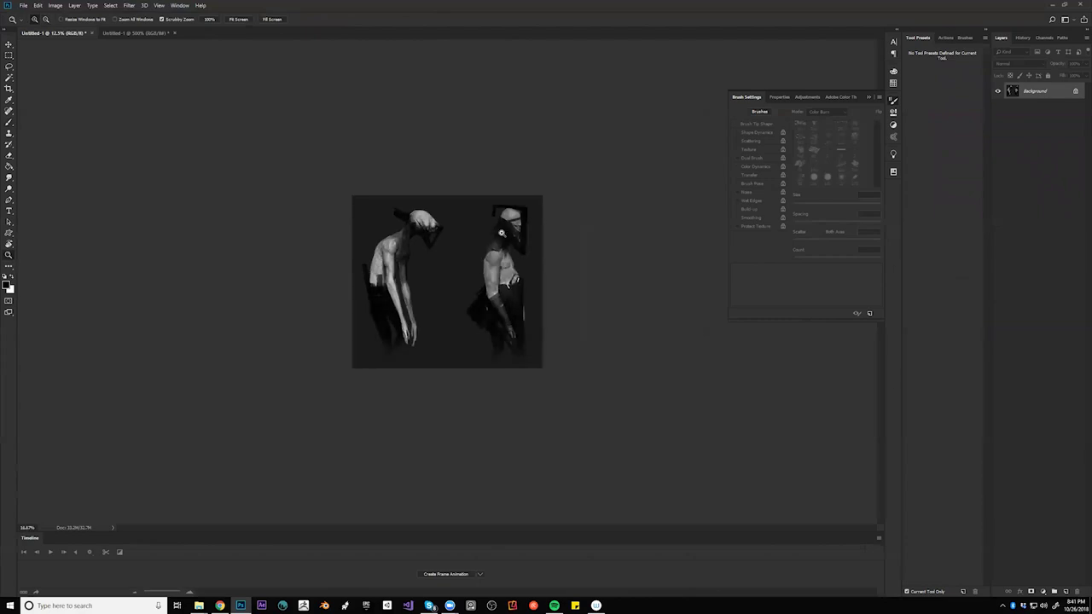
left_click(499, 230)
left_click(498, 226)
left_click(498, 224)
key("b")
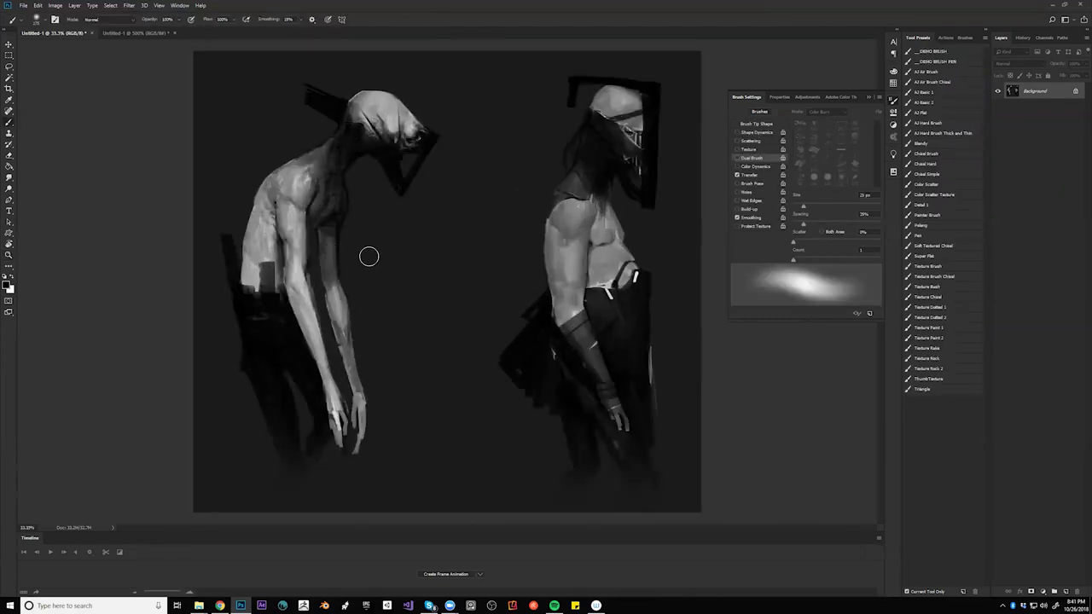
- Softly lighten the heads of the hunched and masked figures with a large white airbrush
key("x")
left_click_drag(370, 132, 361, 122)
key("ctrl+z")
key("bracketright")
key("bracketright")
key("bracketright")
key("bracketright")
key("bracketright")
key("bracketright")
key("bracketright")
key("bracketright")
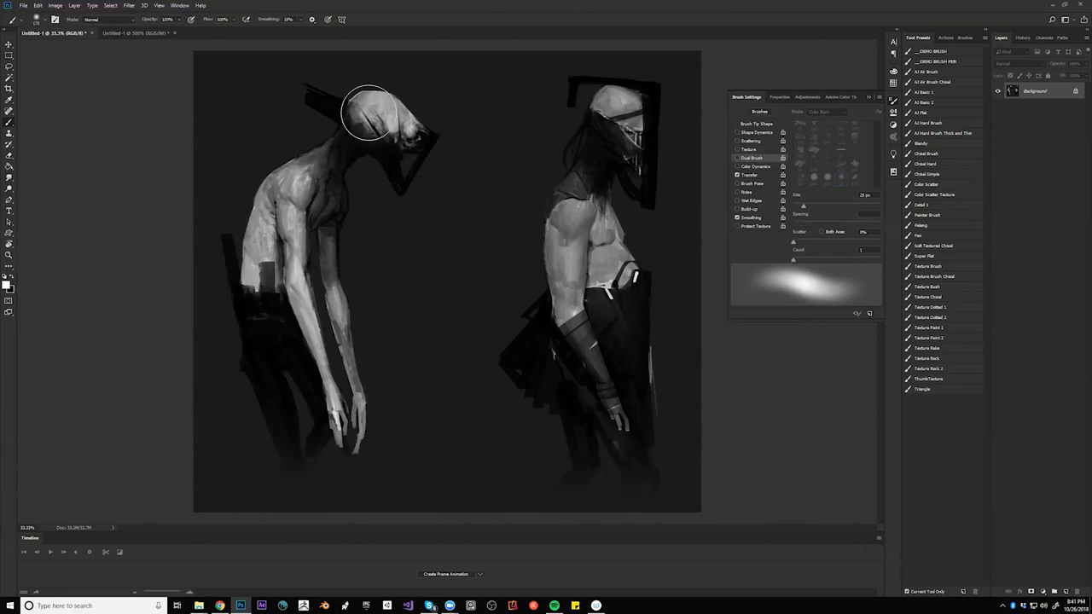
left_click_drag(379, 123, 396, 138)
key("bracketleft")
key("bracketleft")
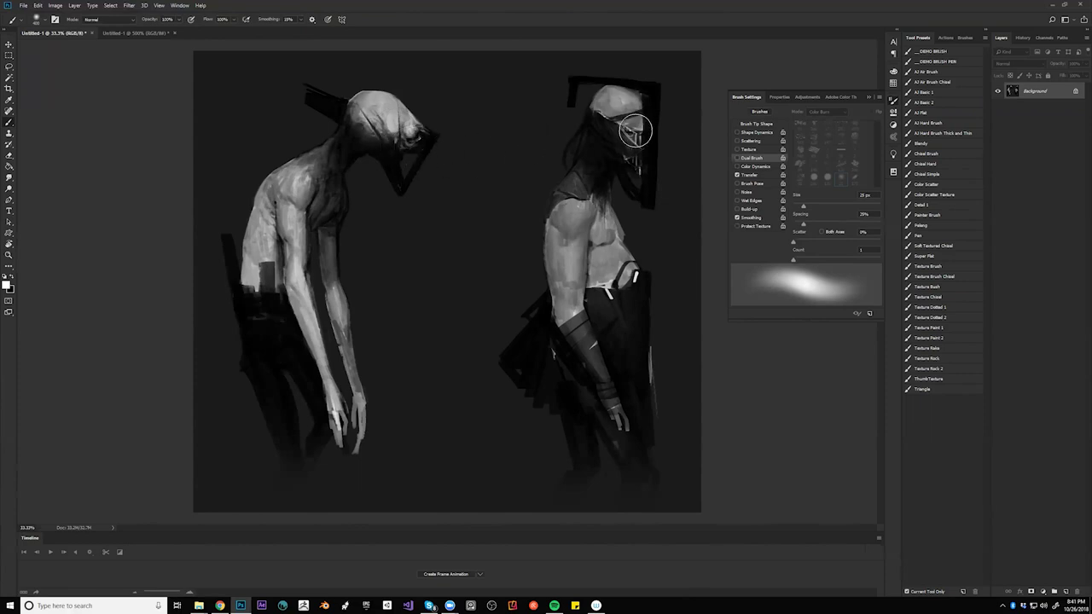
left_click_drag(619, 110, 611, 108)
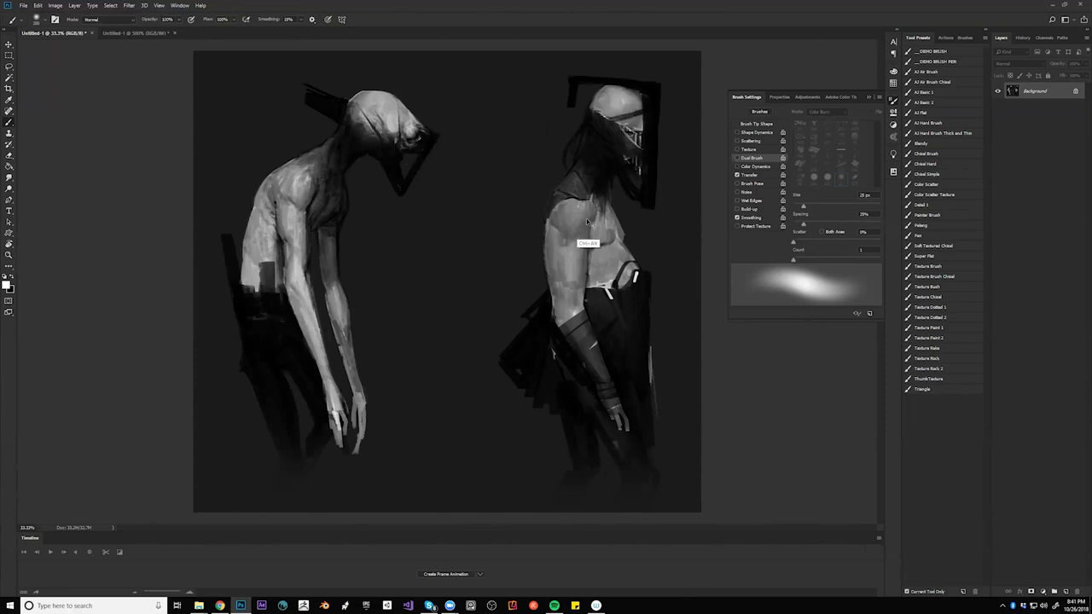
- Softly lighten the masked figure's shoulder and upper chest with the white airbrush, and check the result at reduced size
key("bracketleft")
key("bracketleft")
key("bracketleft")
key("bracketleft")
key("bracketleft")
key("bracketleft")
left_click_drag(570, 212, 571, 237)
key("ctrl+z")
key("bracketright")
key("bracketright")
key("bracketright")
key("bracketright")
mouse_move(584, 232)
left_mouse_down()
mouse_move(591, 244)
mouse_move(594, 234)
left_mouse_up()
key("z")
left_click(617, 284, "alt")
left_click(601, 312)
key("b")
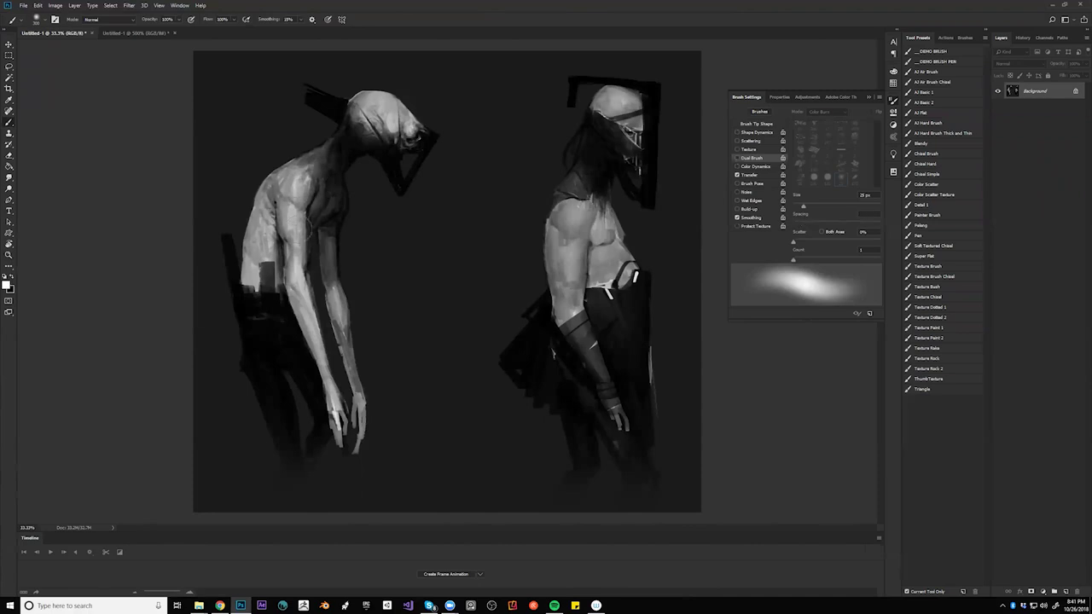
- Smooth the hunched figure's shoulder, upper back and far arm with a soft airbrush in the sampled skin tone
left_click(288, 182, "alt")
mouse_move(284, 190)
left_mouse_down()
mouse_move(267, 219)
mouse_move(273, 193)
left_mouse_up()
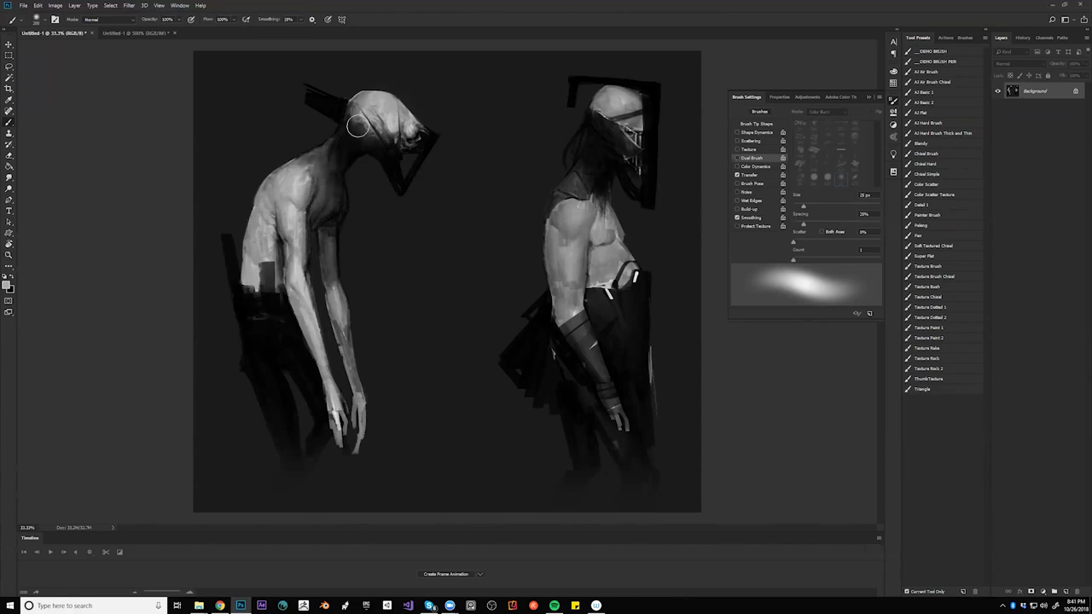
left_click_drag(328, 261, 331, 269)
key("bracketleft")
key("bracketleft")
key("bracketleft")
key("bracketleft")
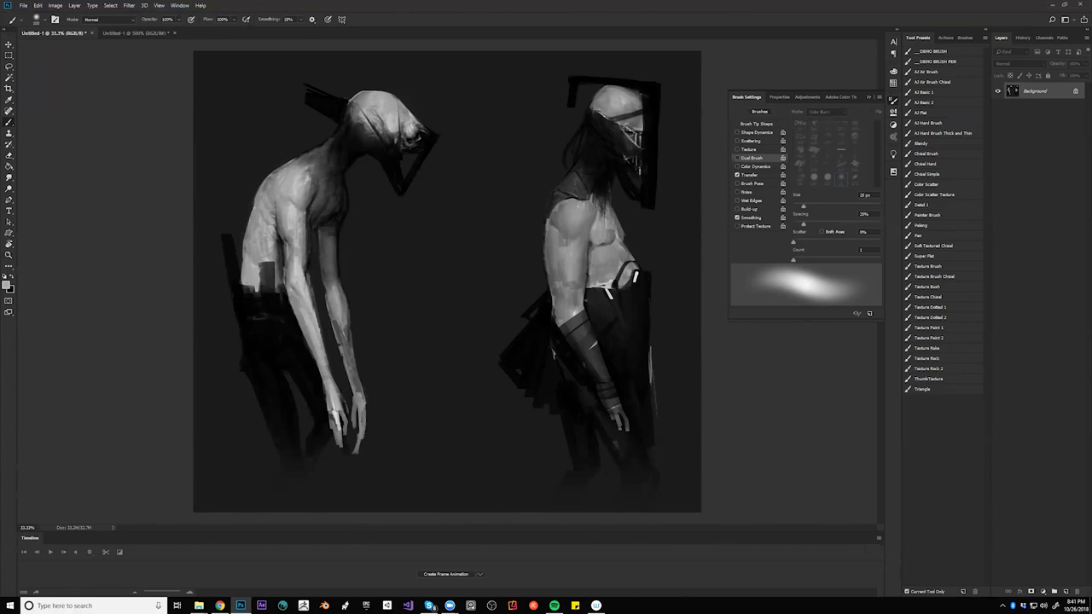
- Shade the hunched figure's near forearm with soft black, and check the painting at 25% by flipping the canvas there and back
key("d")
left_click_drag(287, 291, 318, 368)
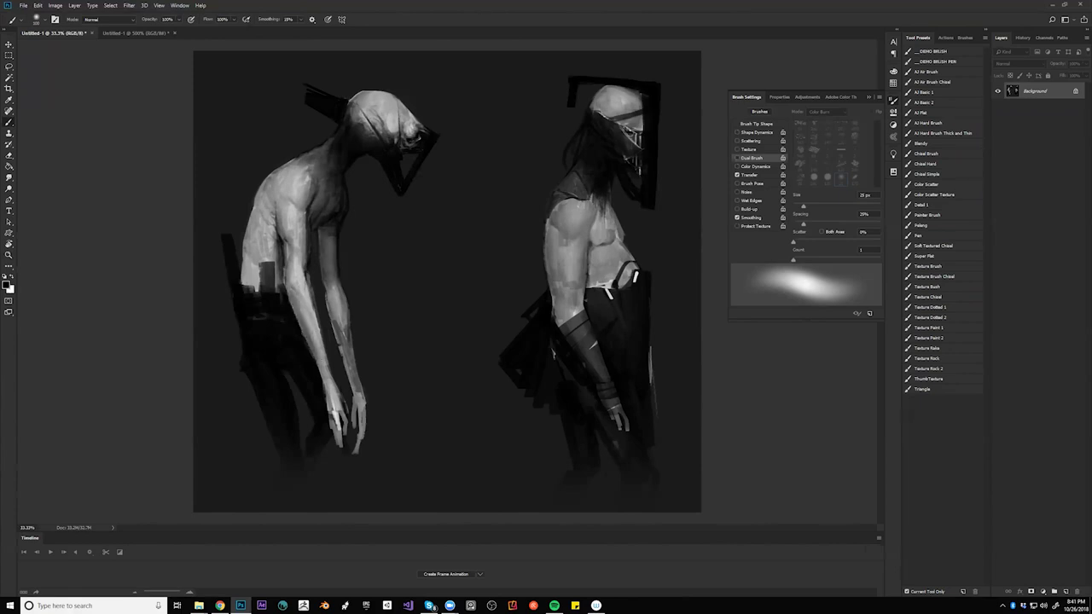
key("z")
left_click(333, 339, "alt")
key("ctrl+alt+z")
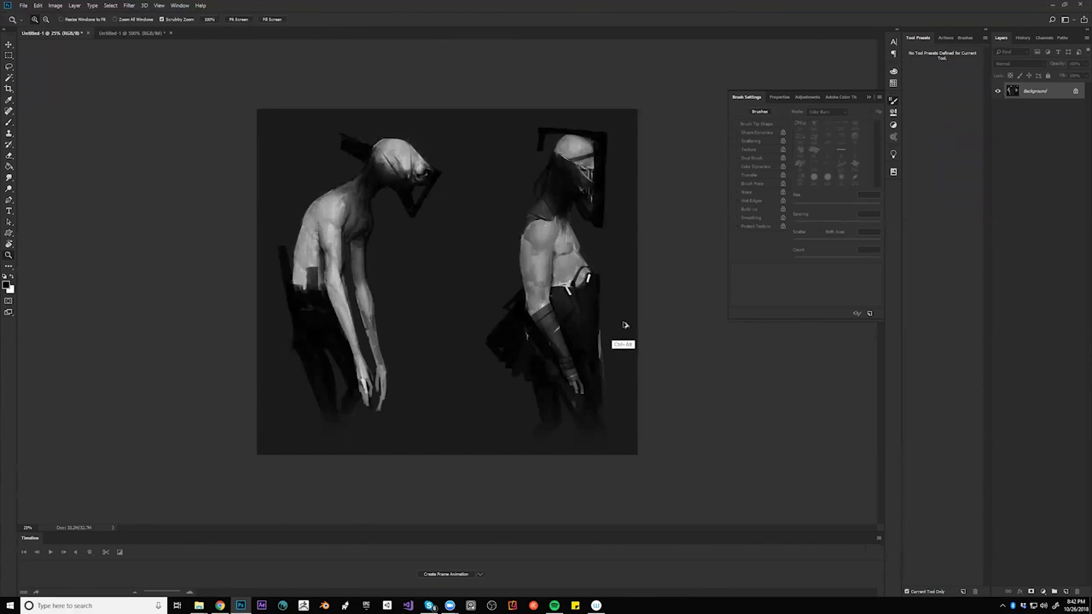
key("ctrl+f")
key("ctrl+shift+h")
key("b")
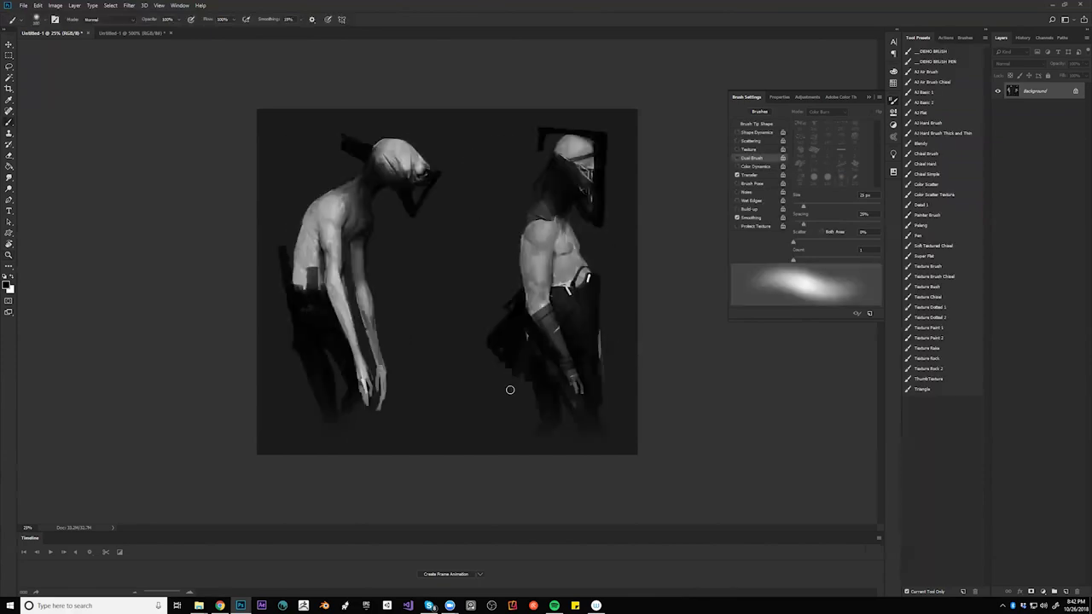
- Fade the hunched figure's legs and the masked figure's dark coat tail into the background with a large soft airbrush
left_click(335, 379, "alt")
left_click_drag(340, 383, 337, 450)
key("bracketright")
key("bracketright")
key("bracketright")
key("bracketright")
key("bracketright")
key("bracketright")
key("bracketright")
key("bracketright")
key("bracketright")
key("bracketright")
key("bracketright")
left_click_drag(282, 288, 292, 382)
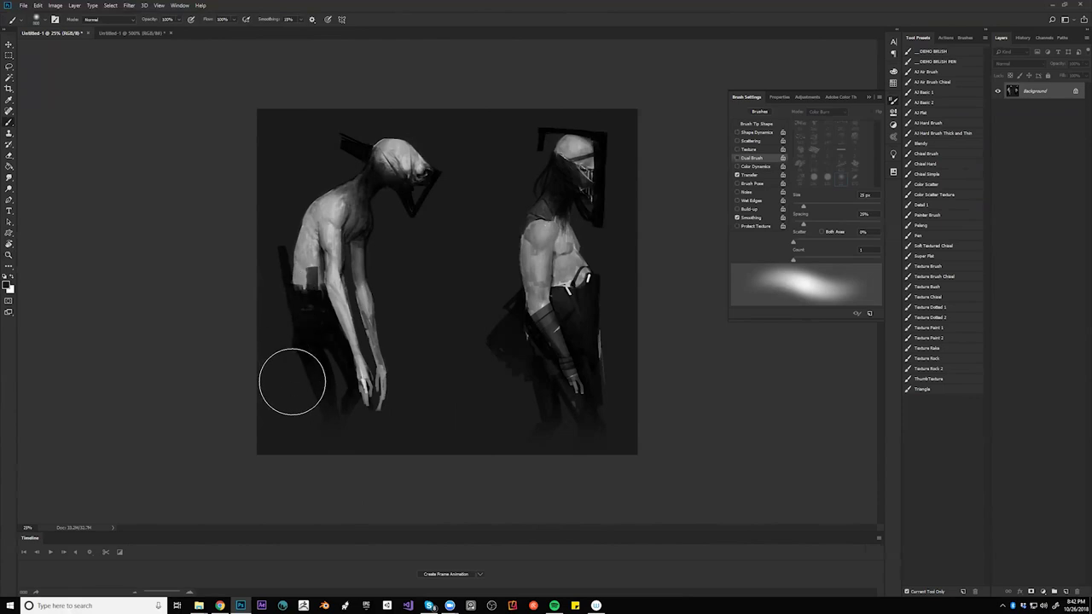
key("ctrl+z")
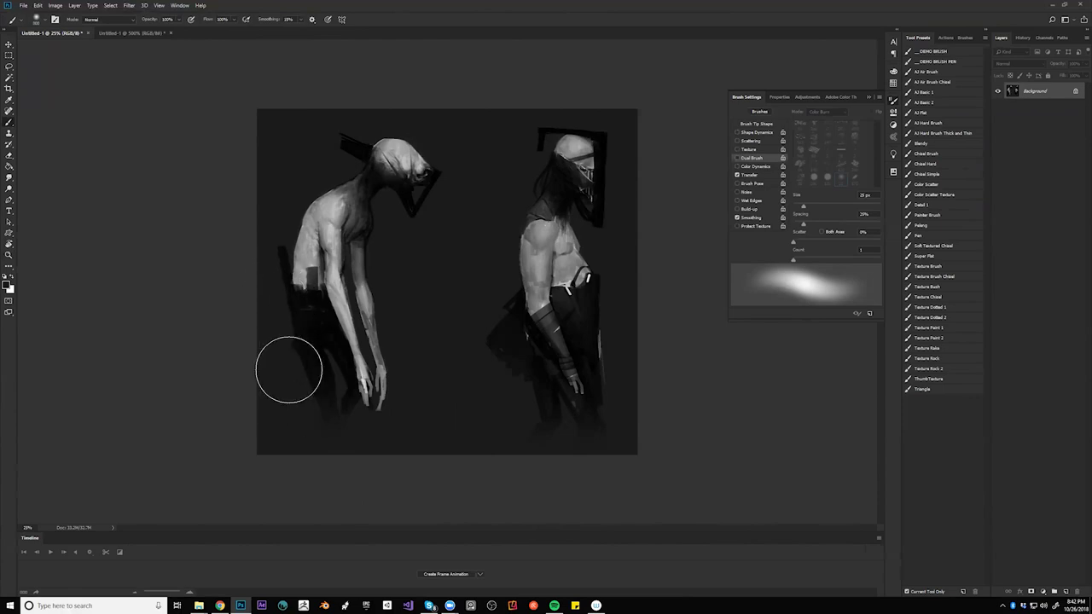
key("ctrl+z")
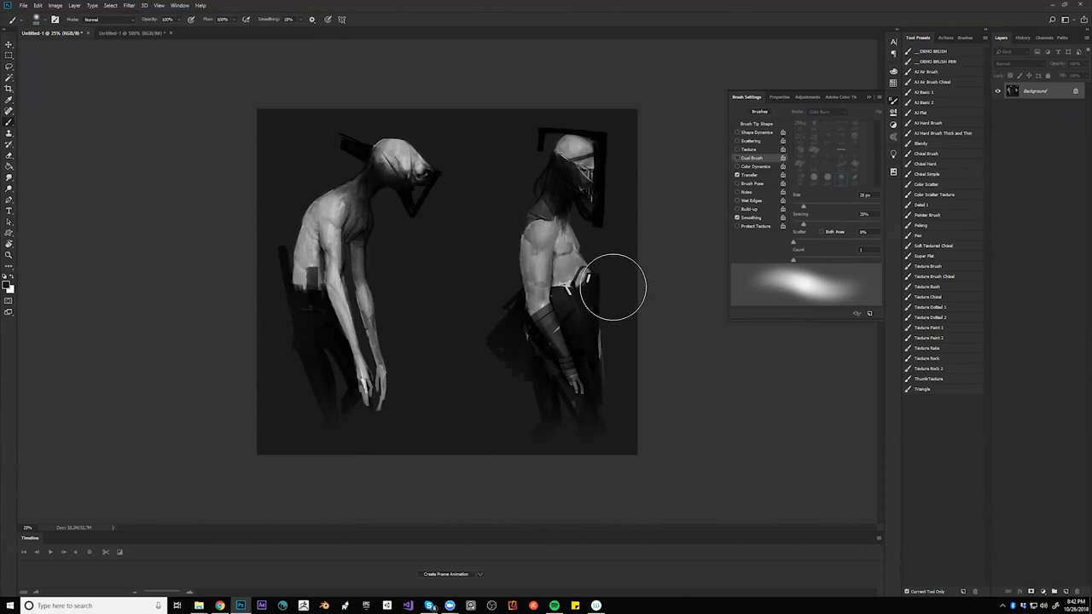
key("Tab")
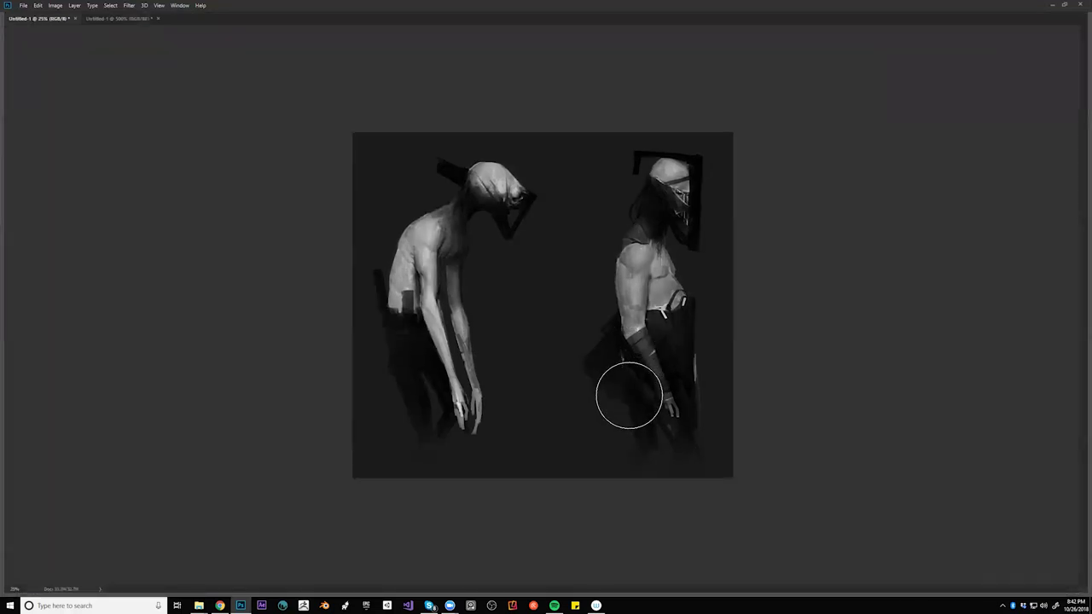
key("ctrl+plus")
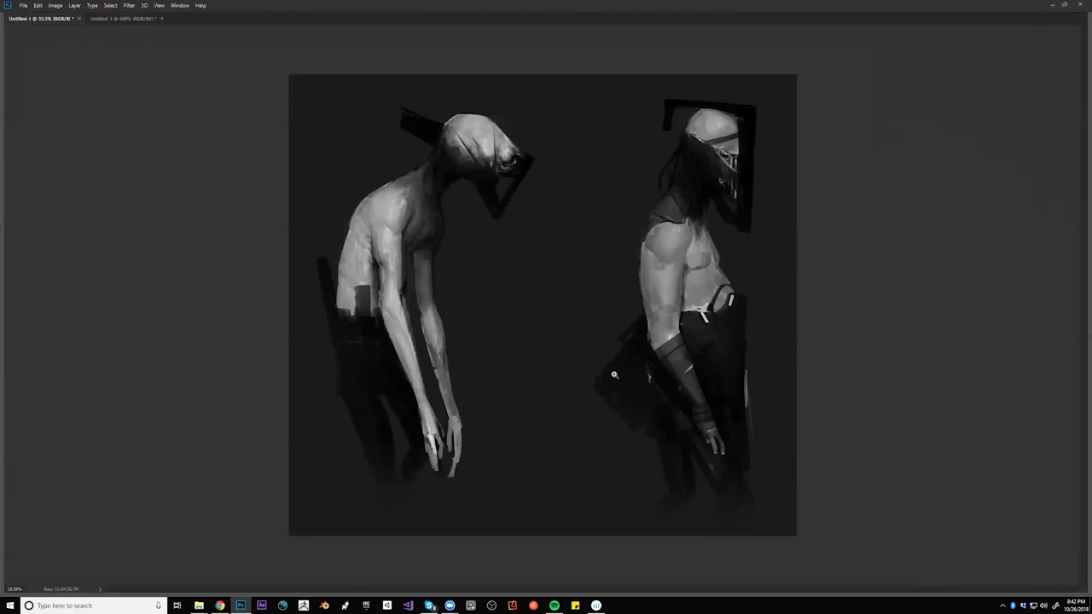